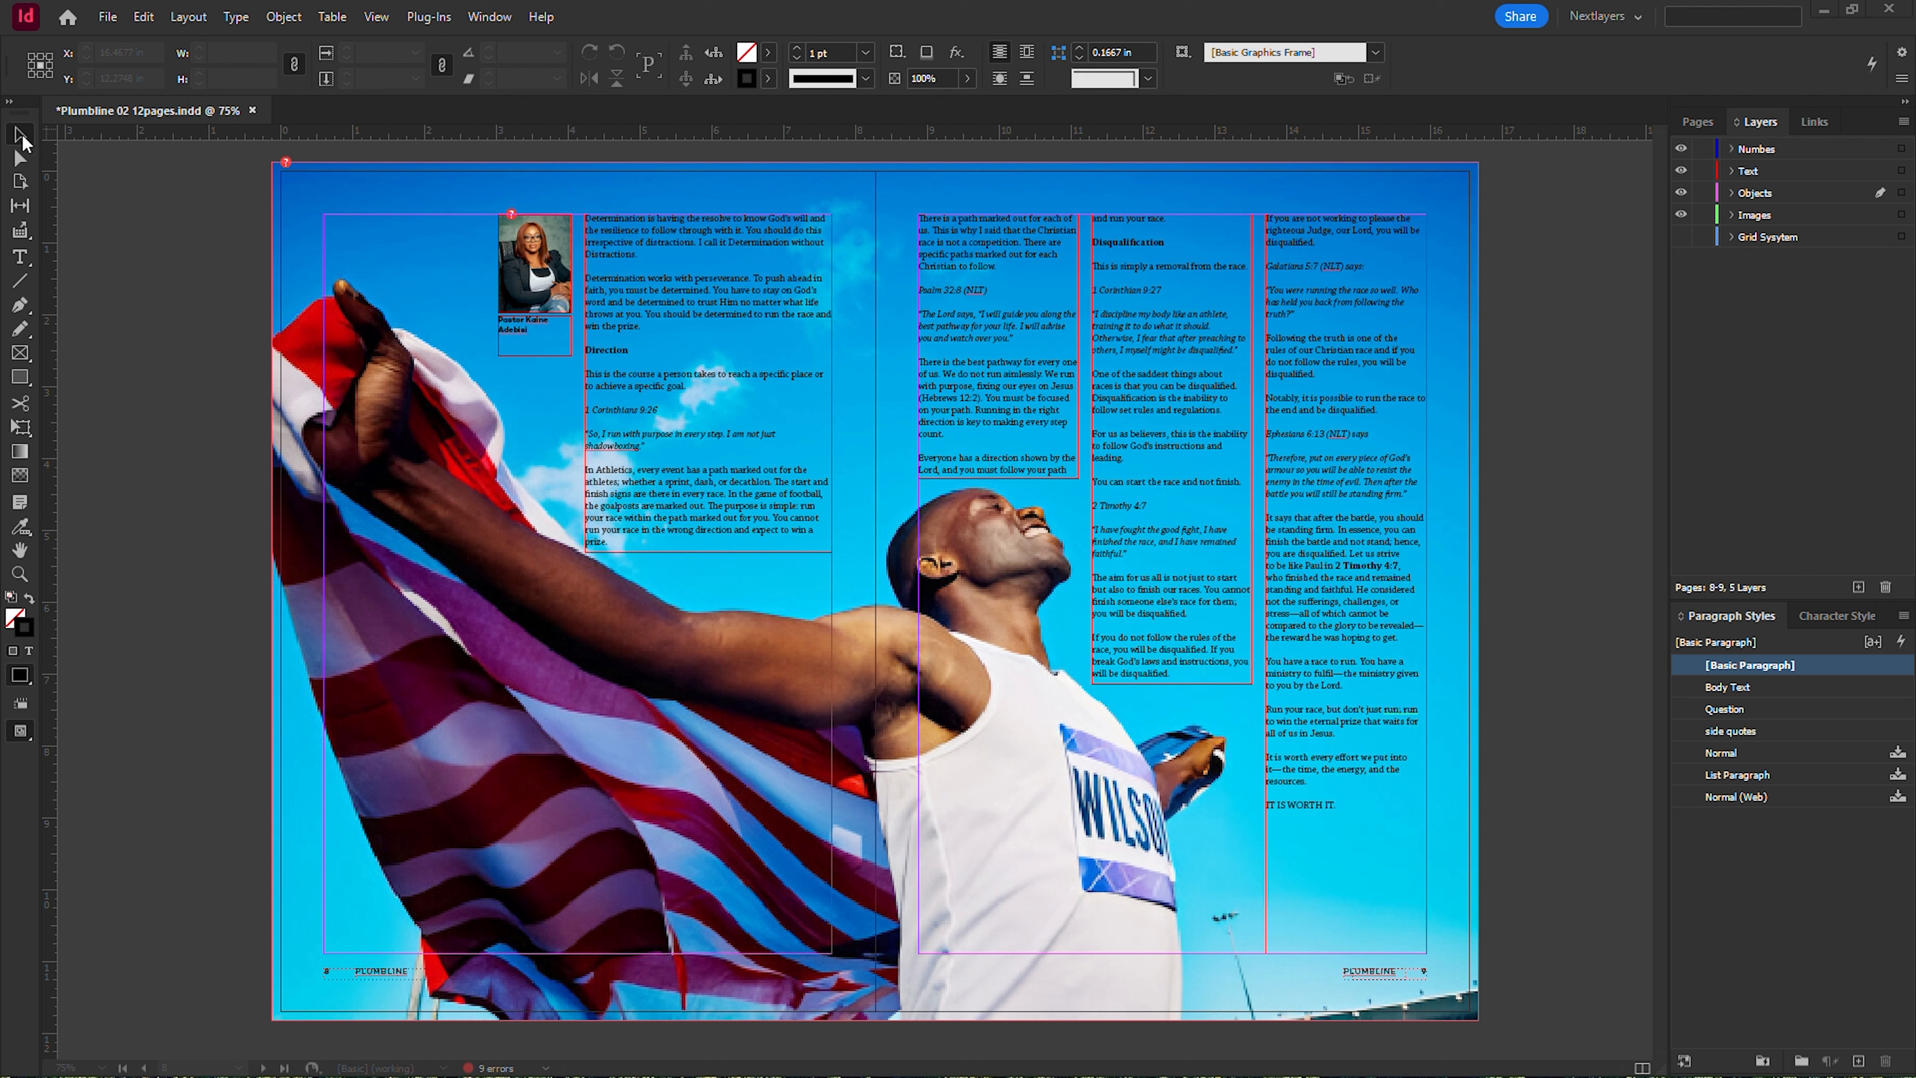
Create a new document from the default 210 × 297 mm preset.
left_click(23, 137)
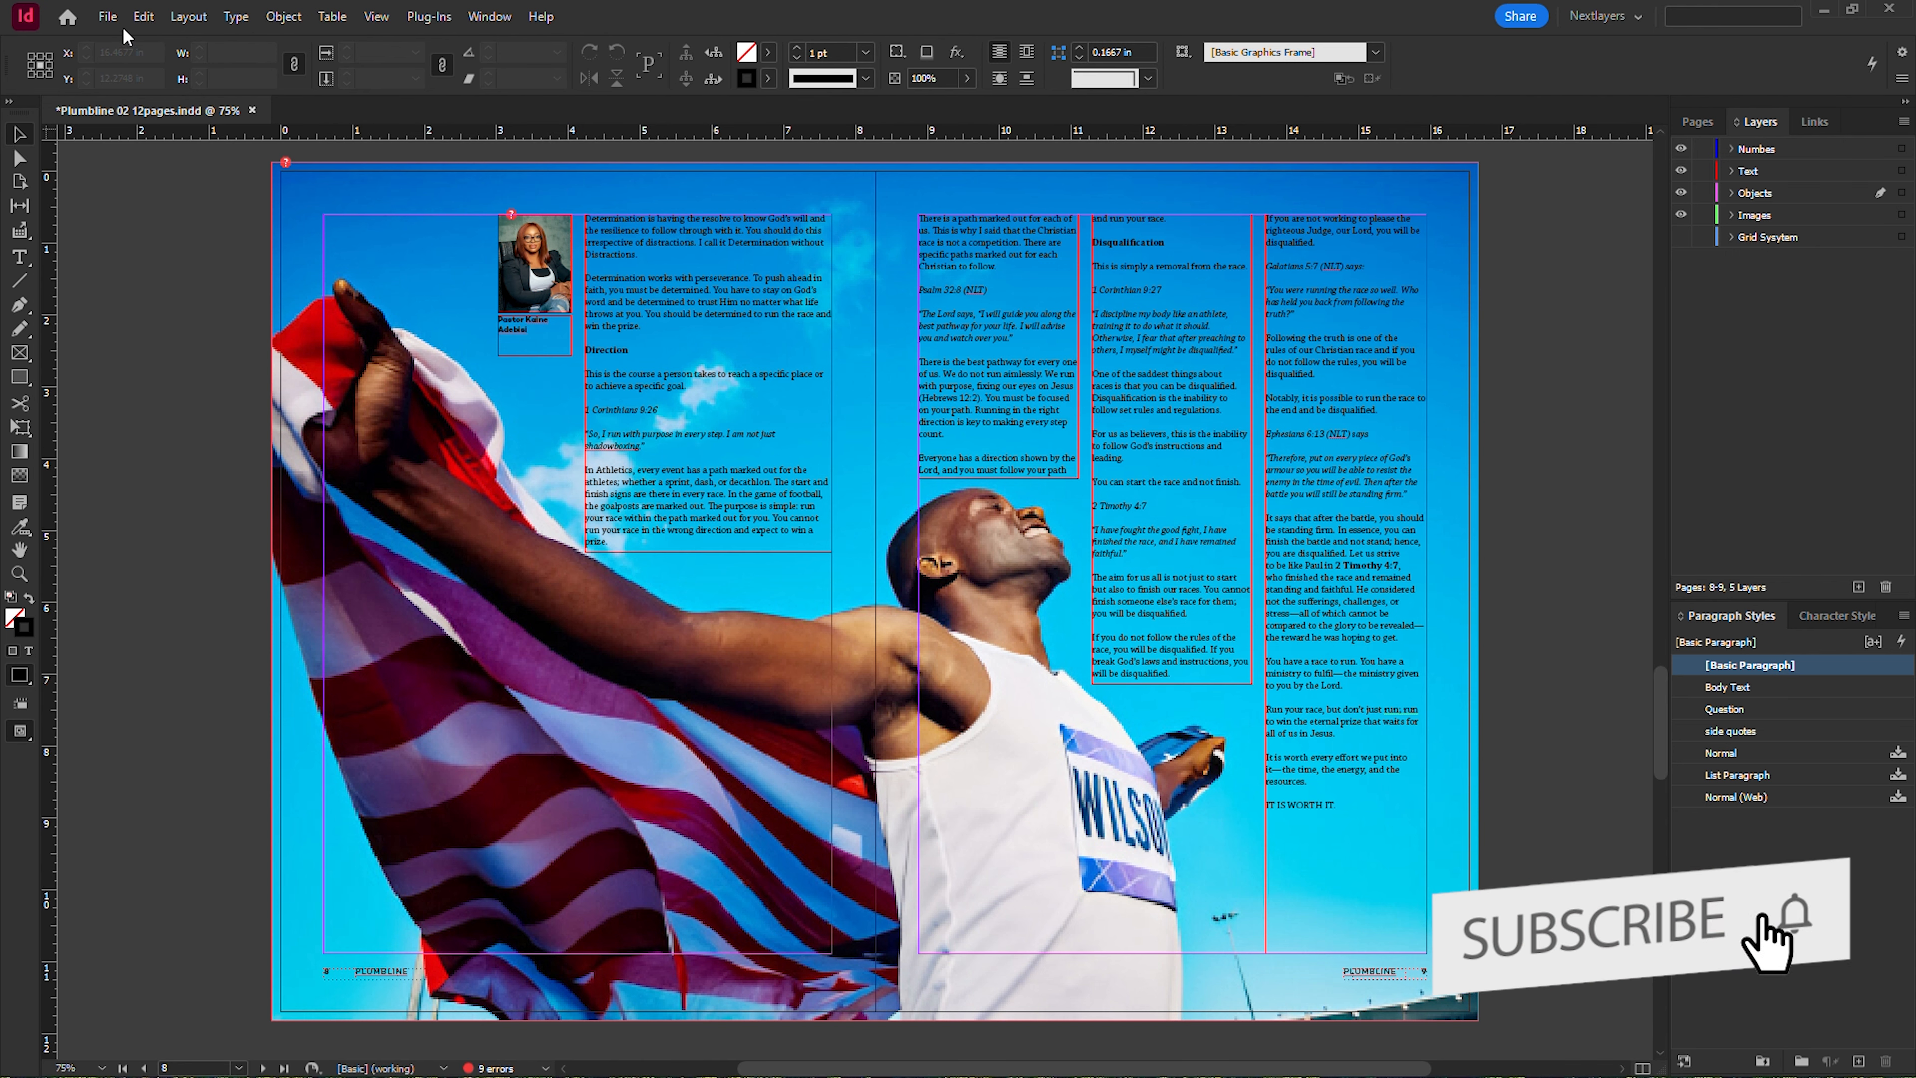
left_click(107, 17)
mouse_move(126, 40)
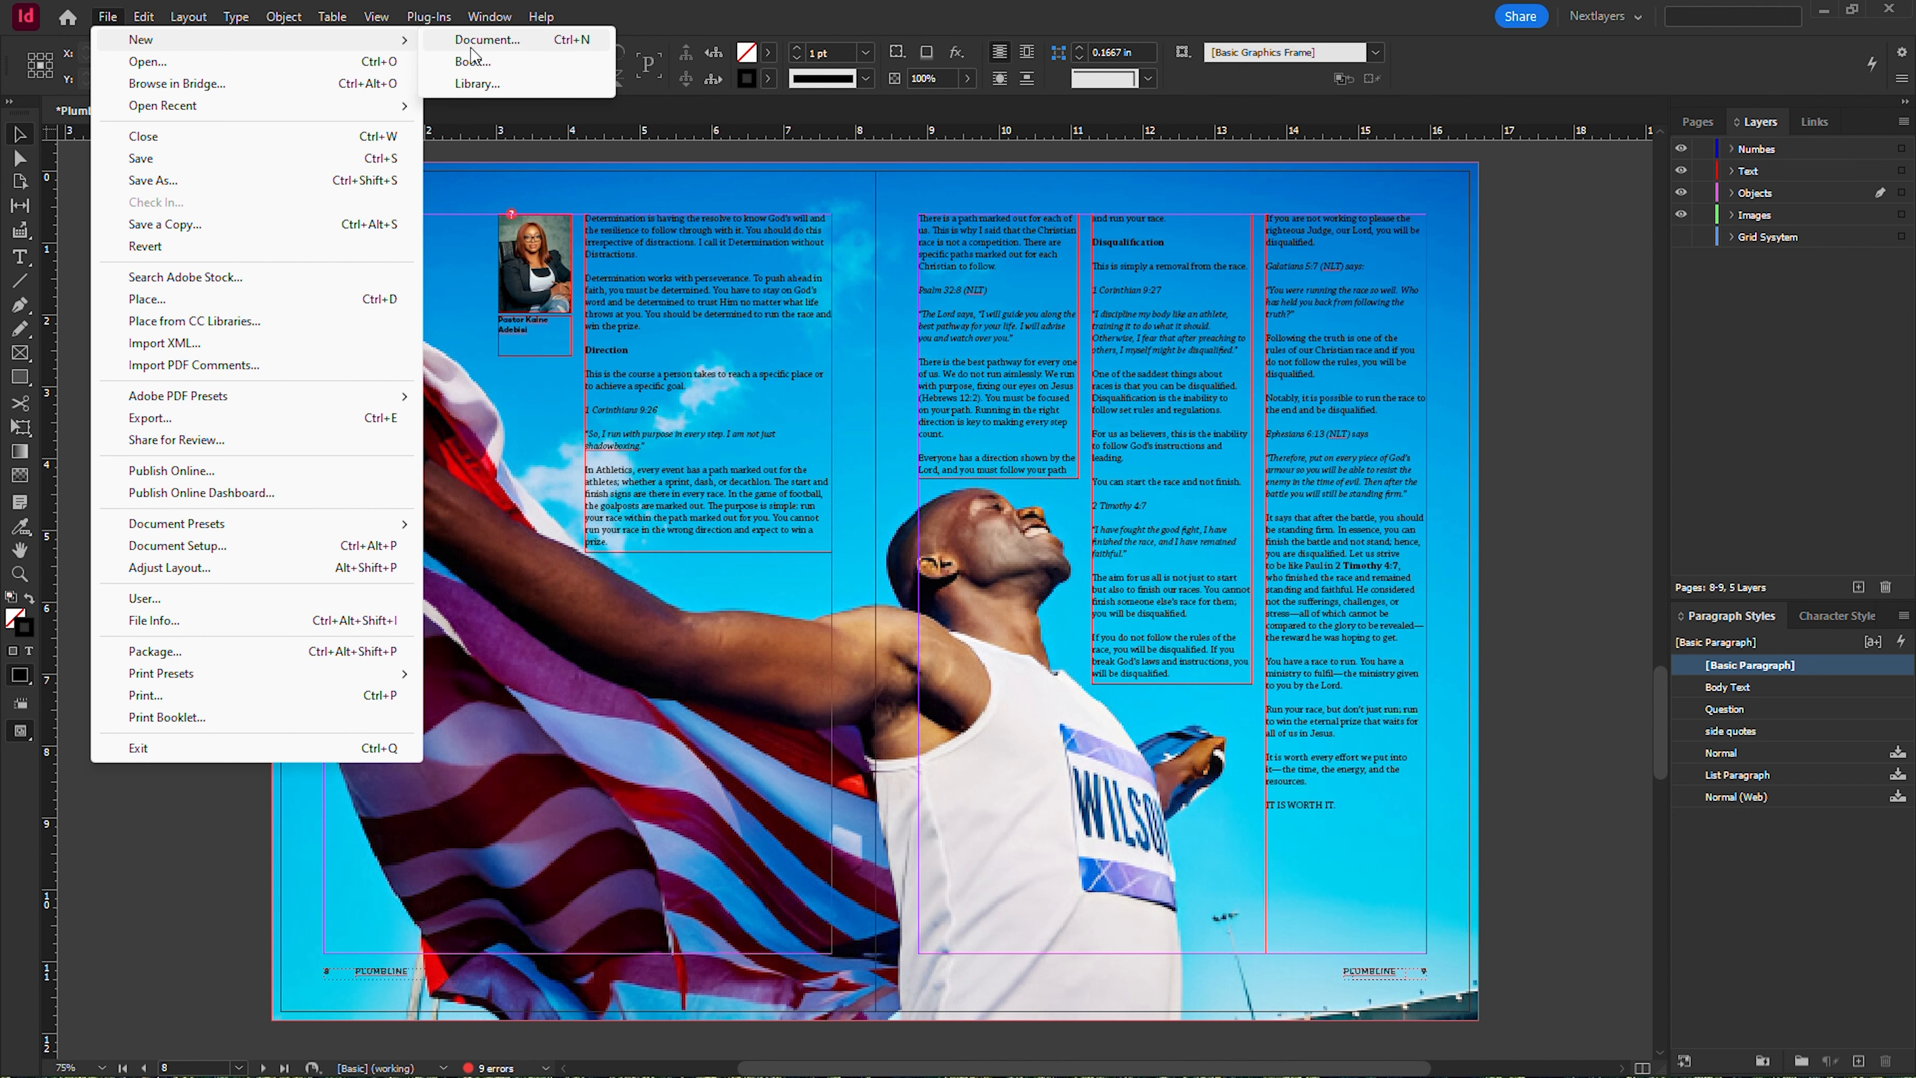
left_click(498, 43)
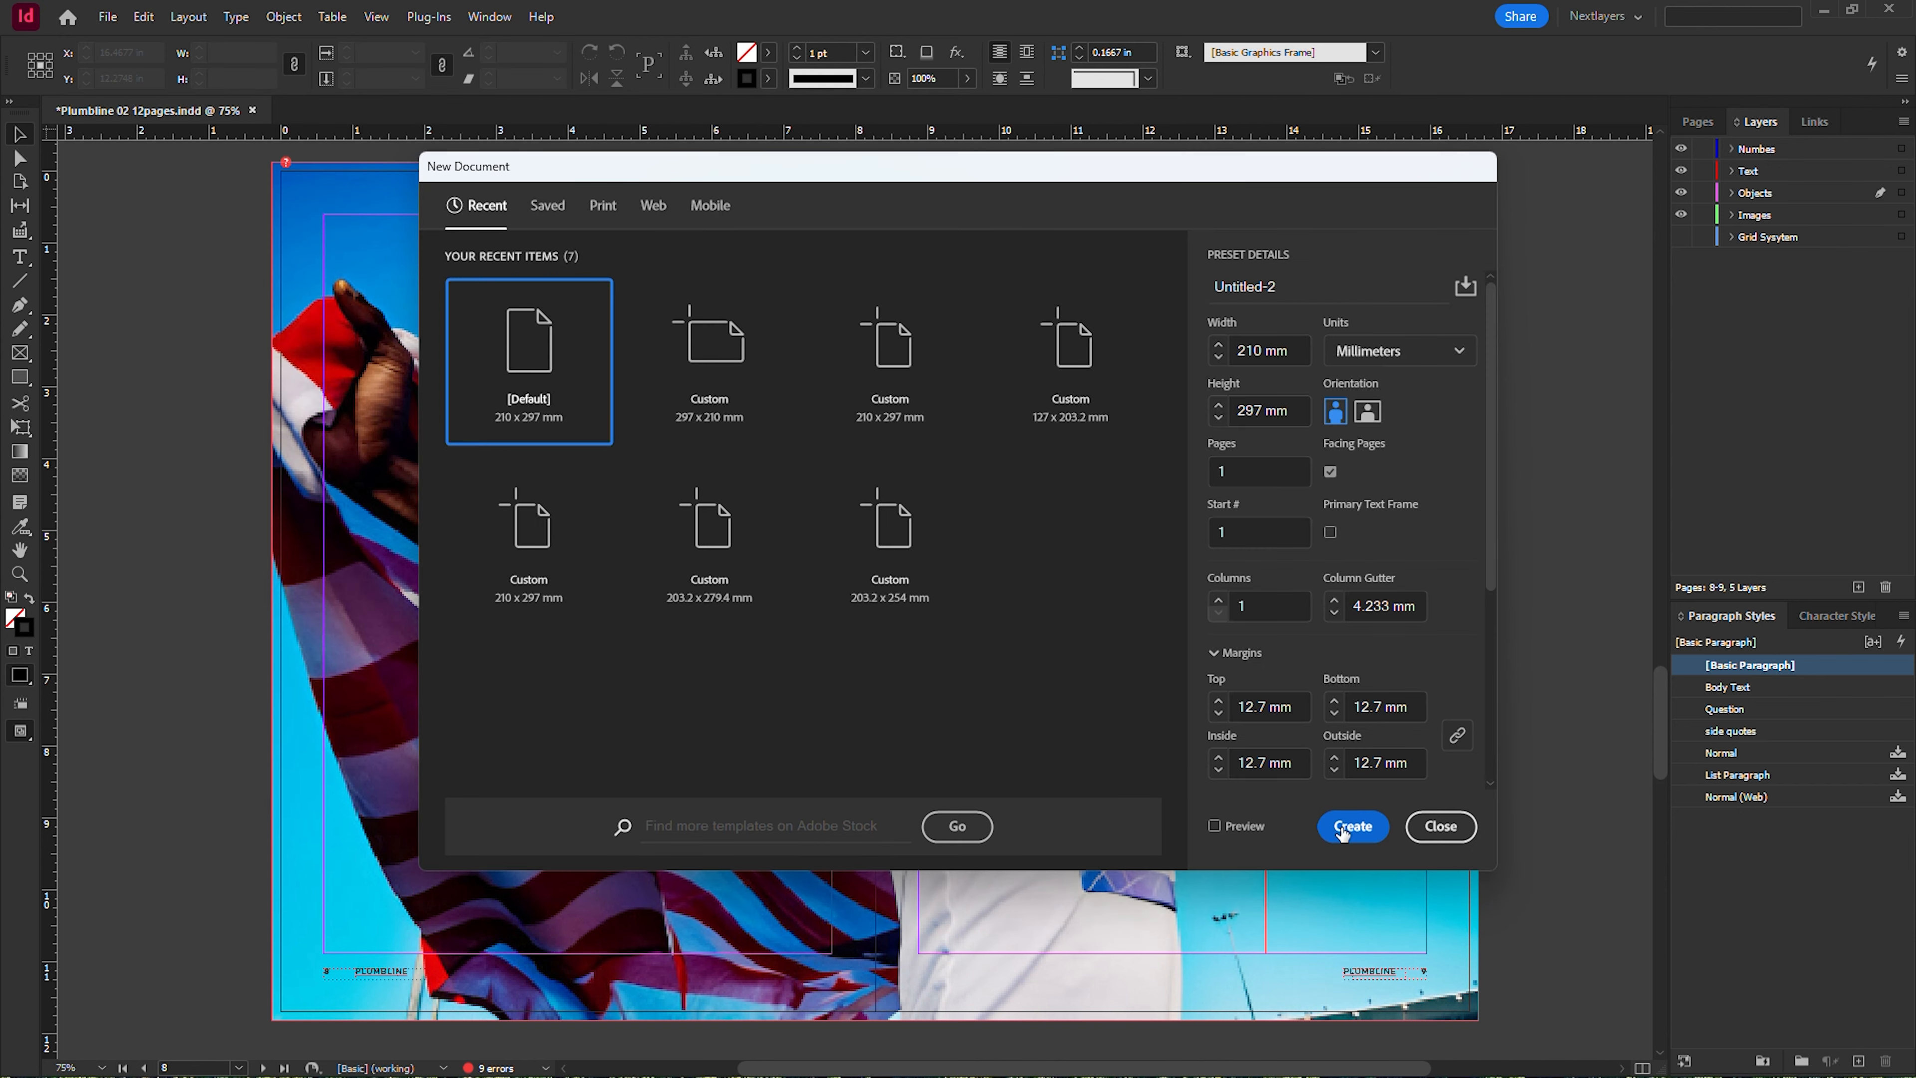
left_click(1342, 829)
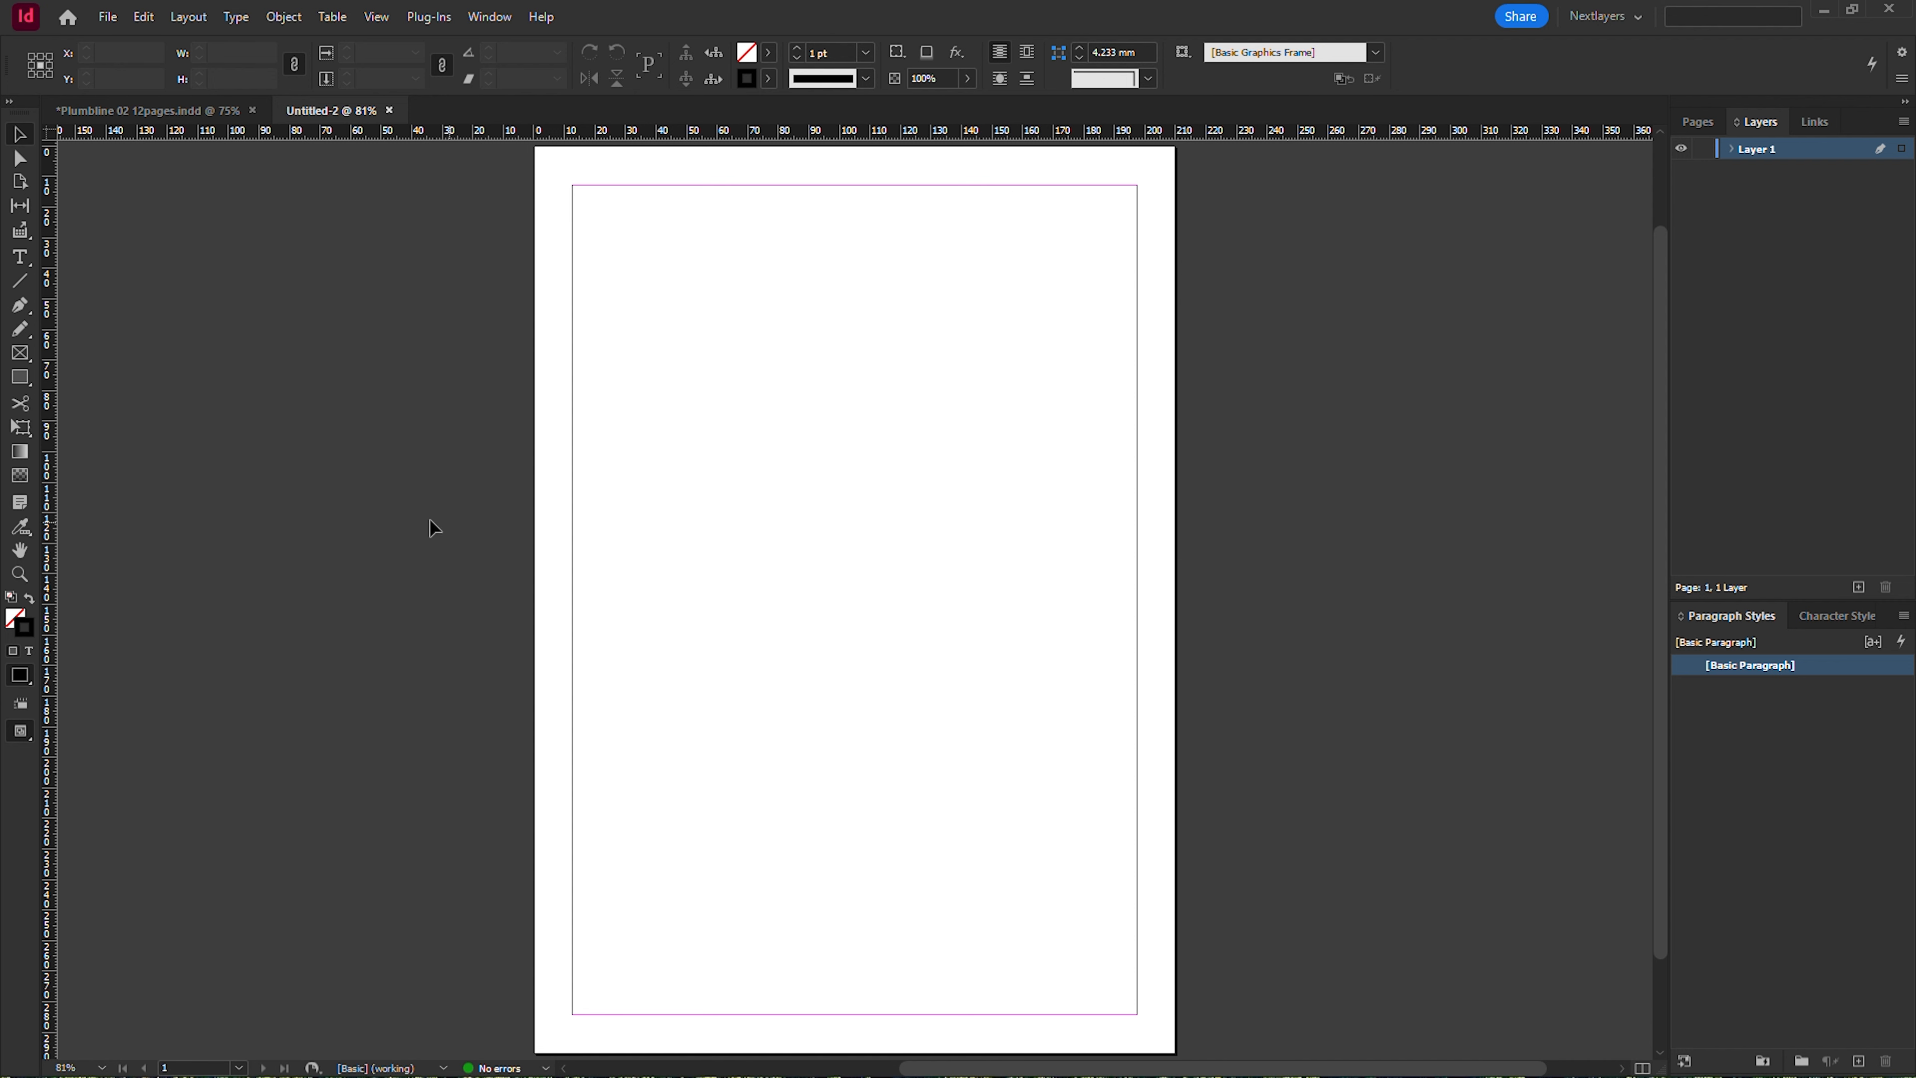
Draw three overlapping rectangles on the page, about 90 × 118 mm, 104 × 104 mm and 150 × 82 mm.
left_click(17, 381)
left_click_drag(690, 366, 964, 728)
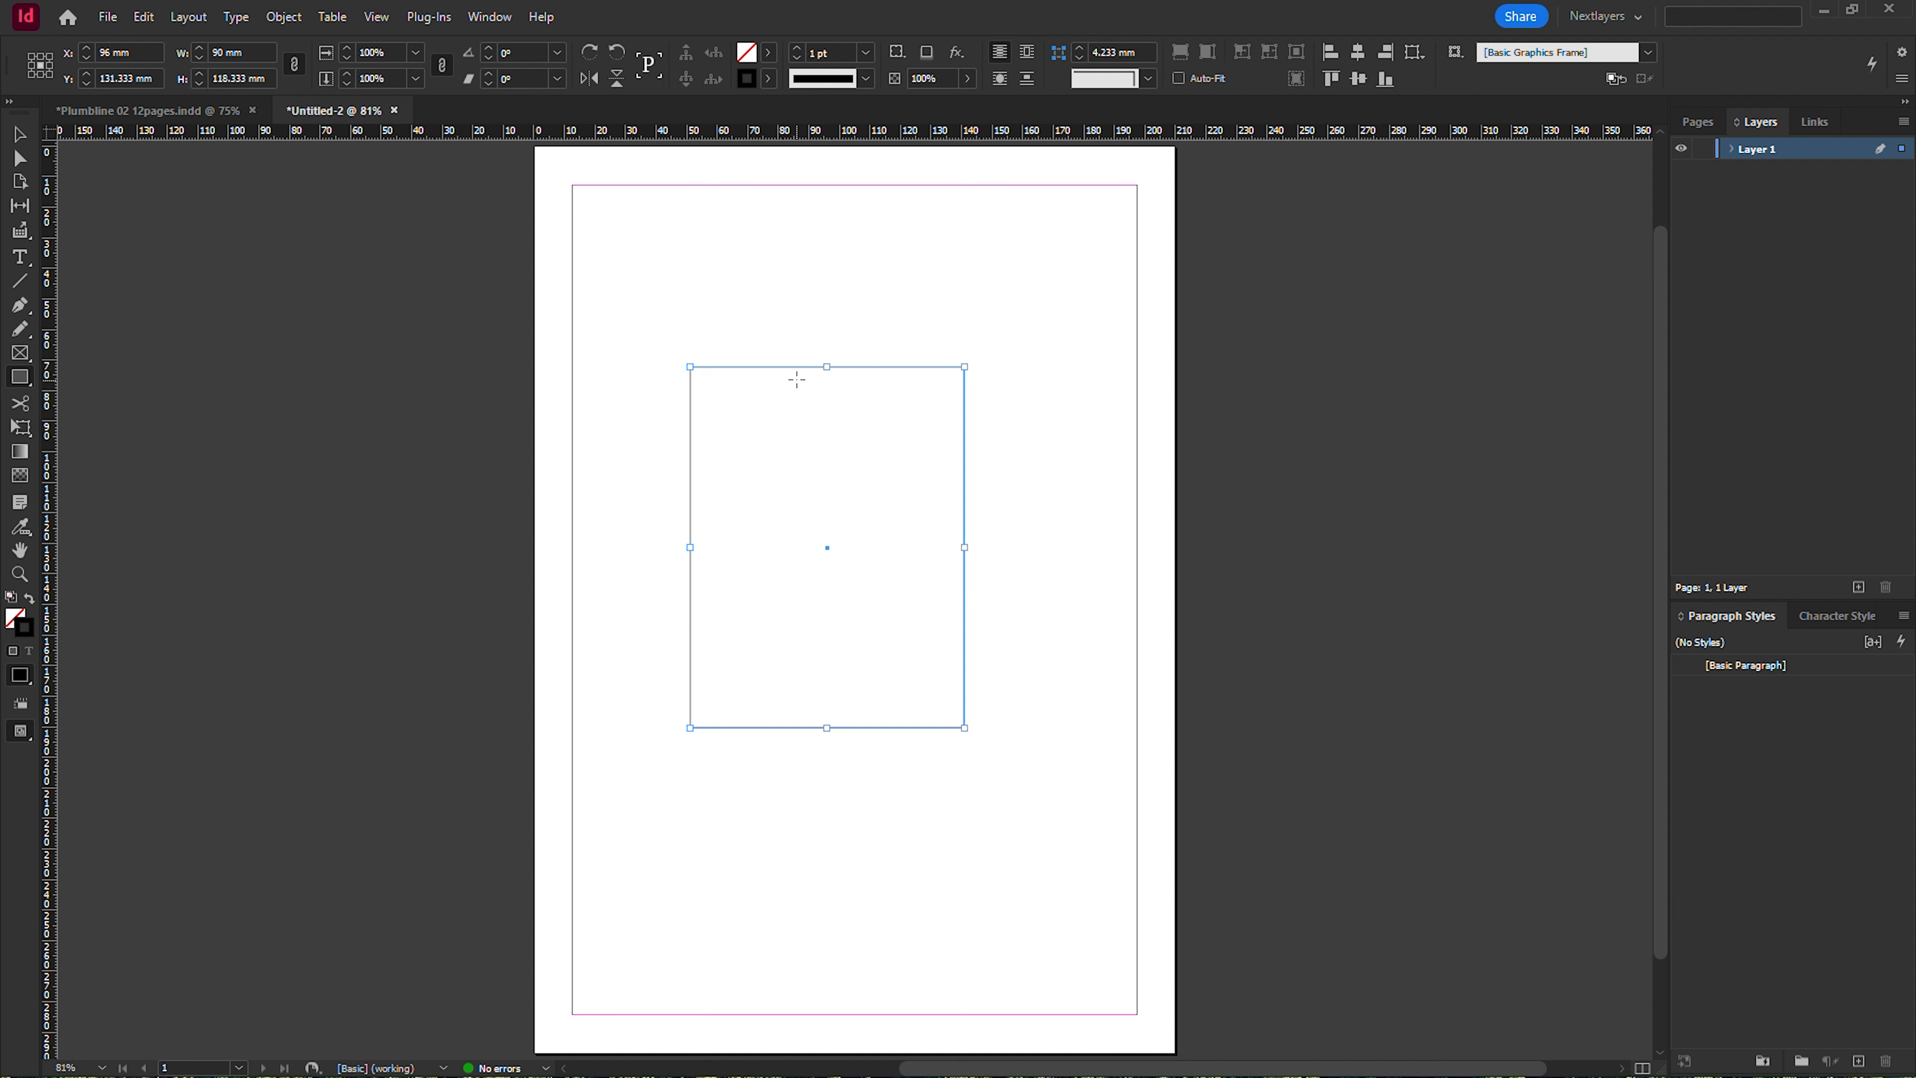
left_click_drag(725, 287, 1053, 605)
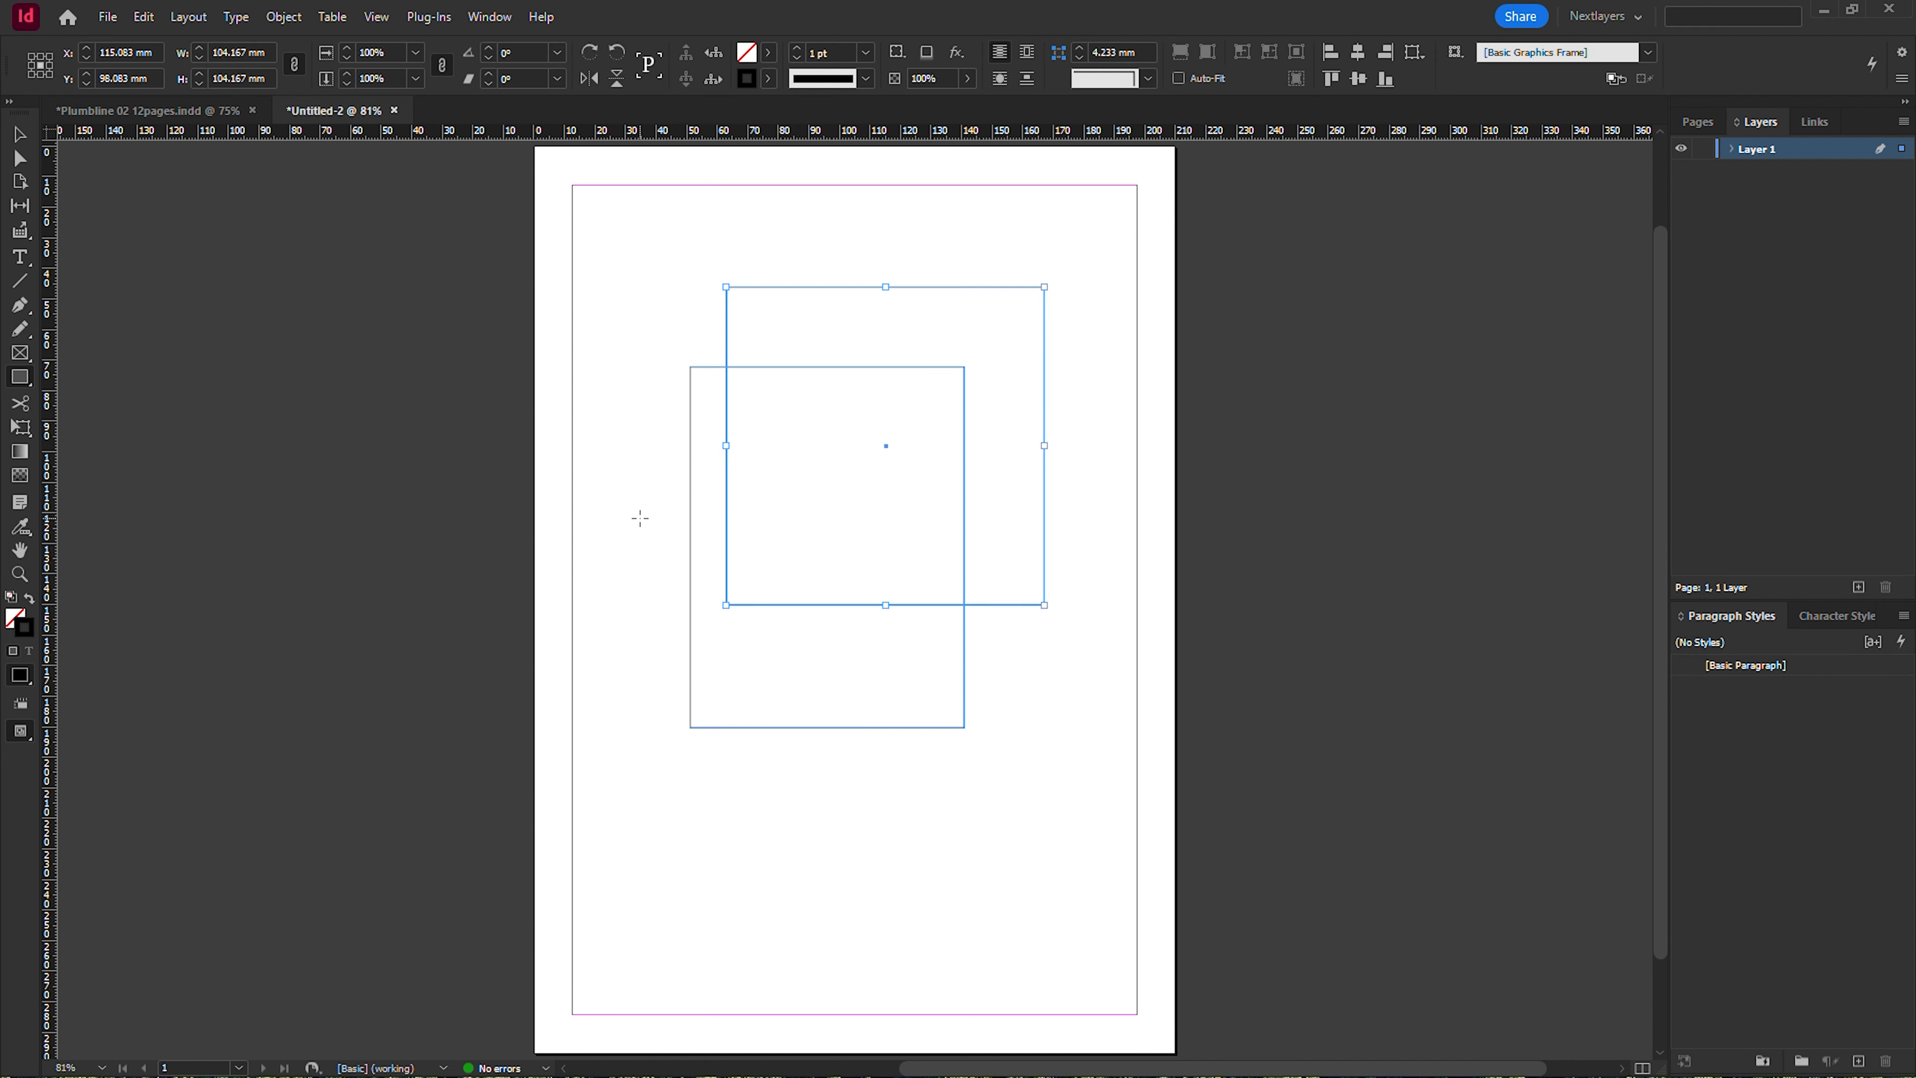
left_click_drag(628, 507, 1086, 758)
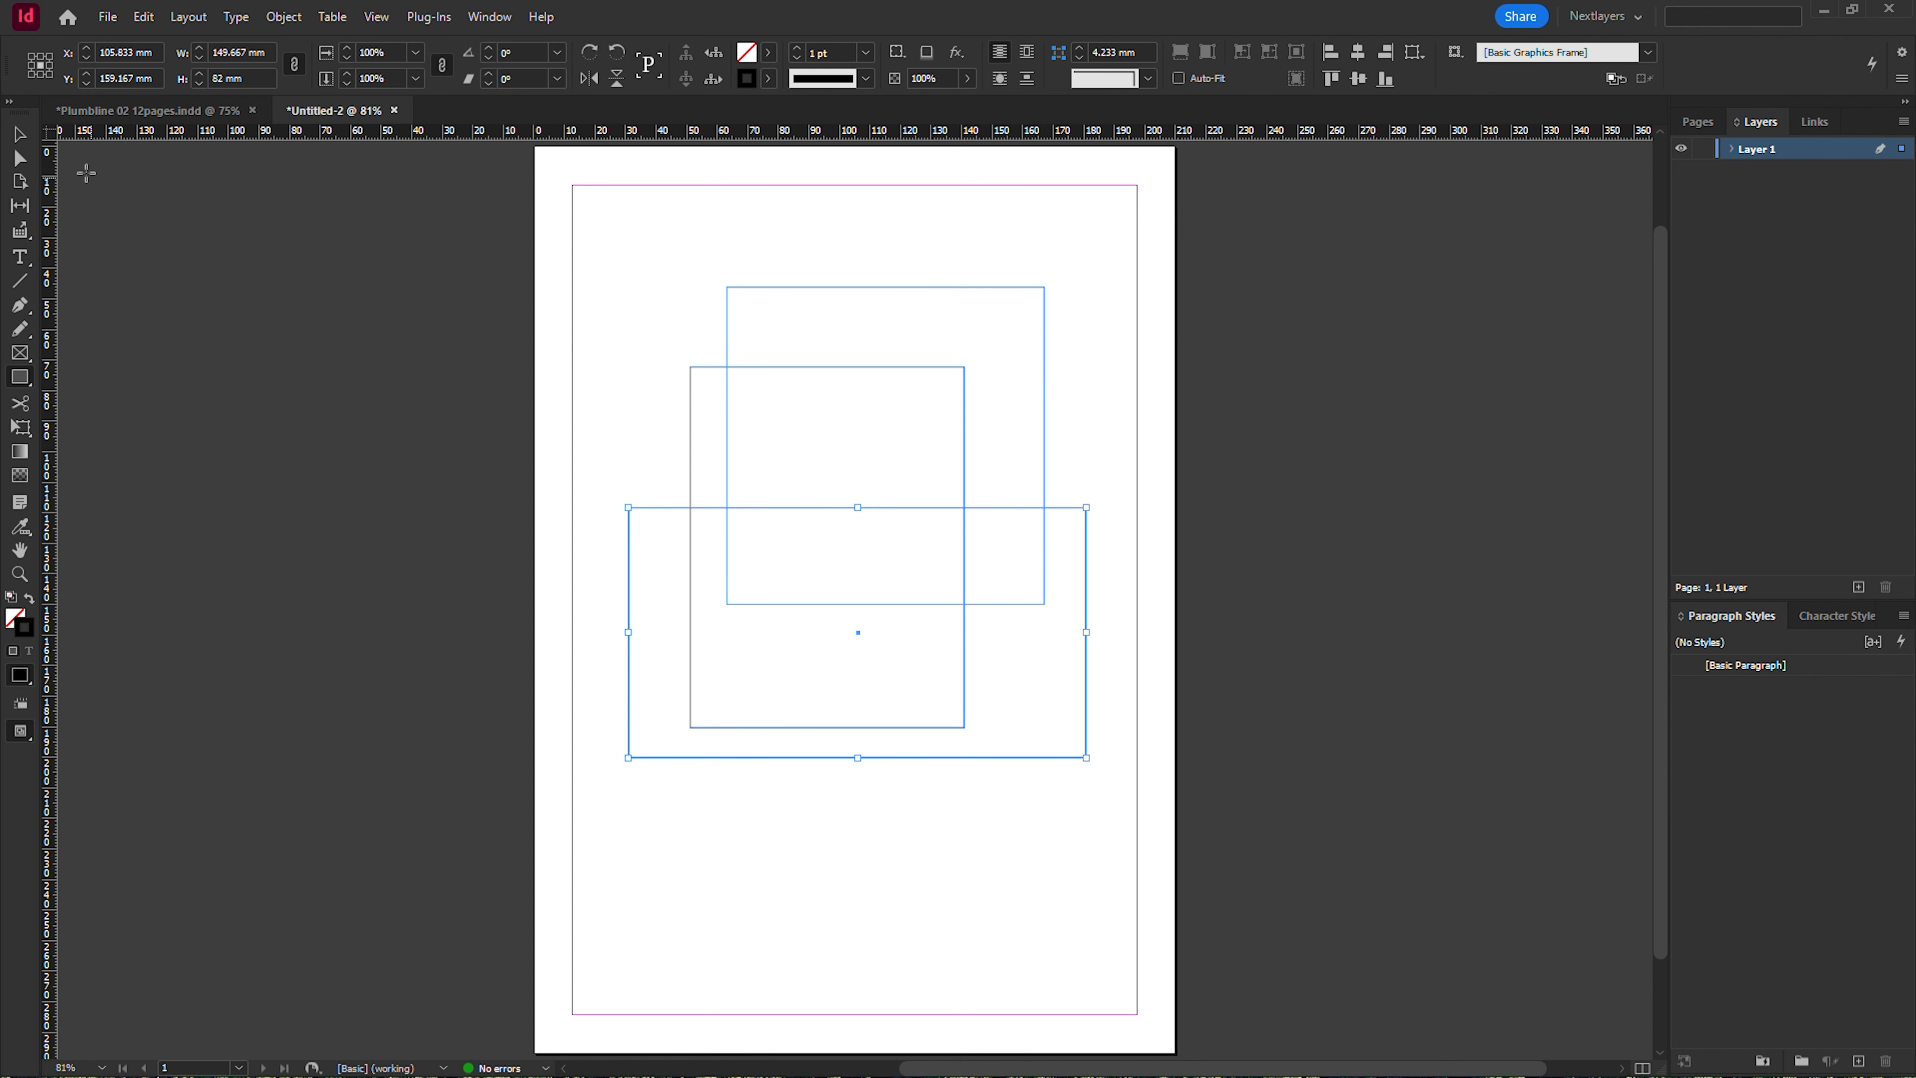
Select all three rectangles on the page and delete them.
left_click(20, 135)
left_click_drag(656, 296, 919, 722)
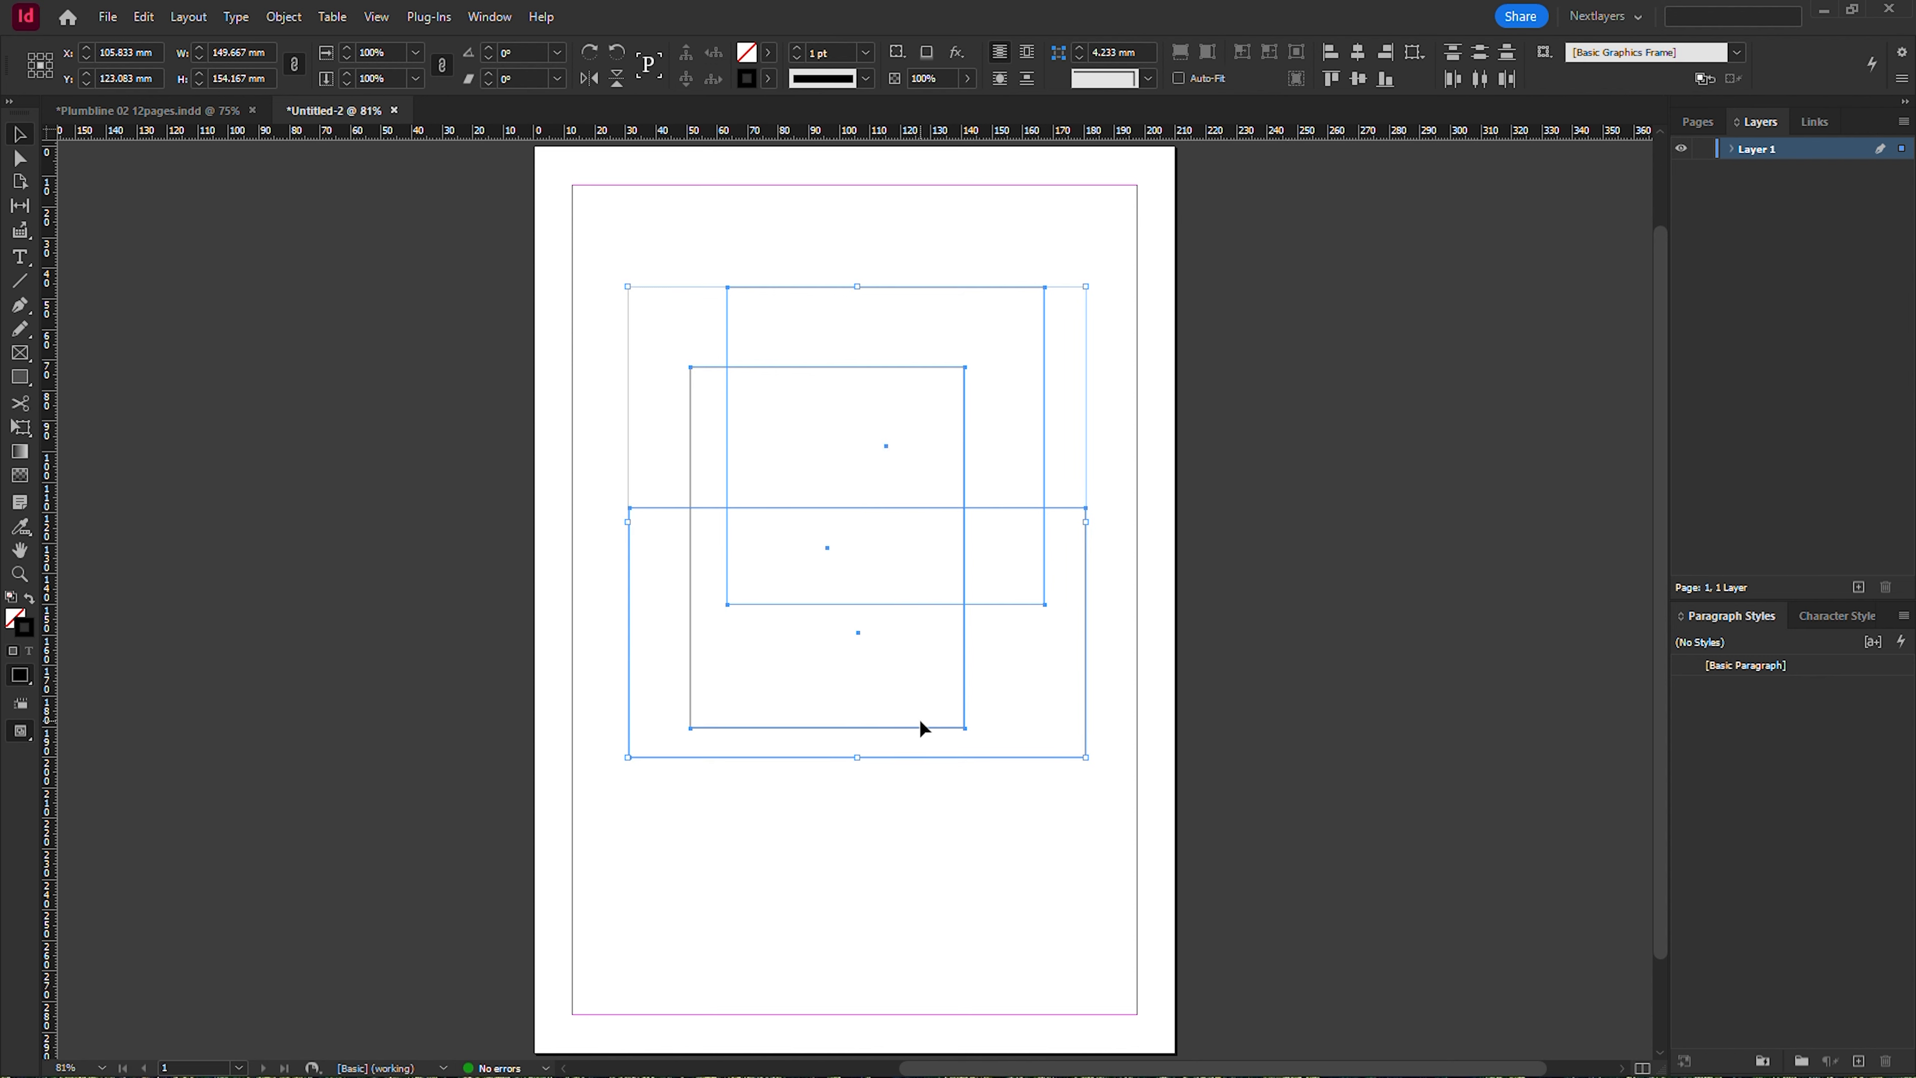
key("Delete")
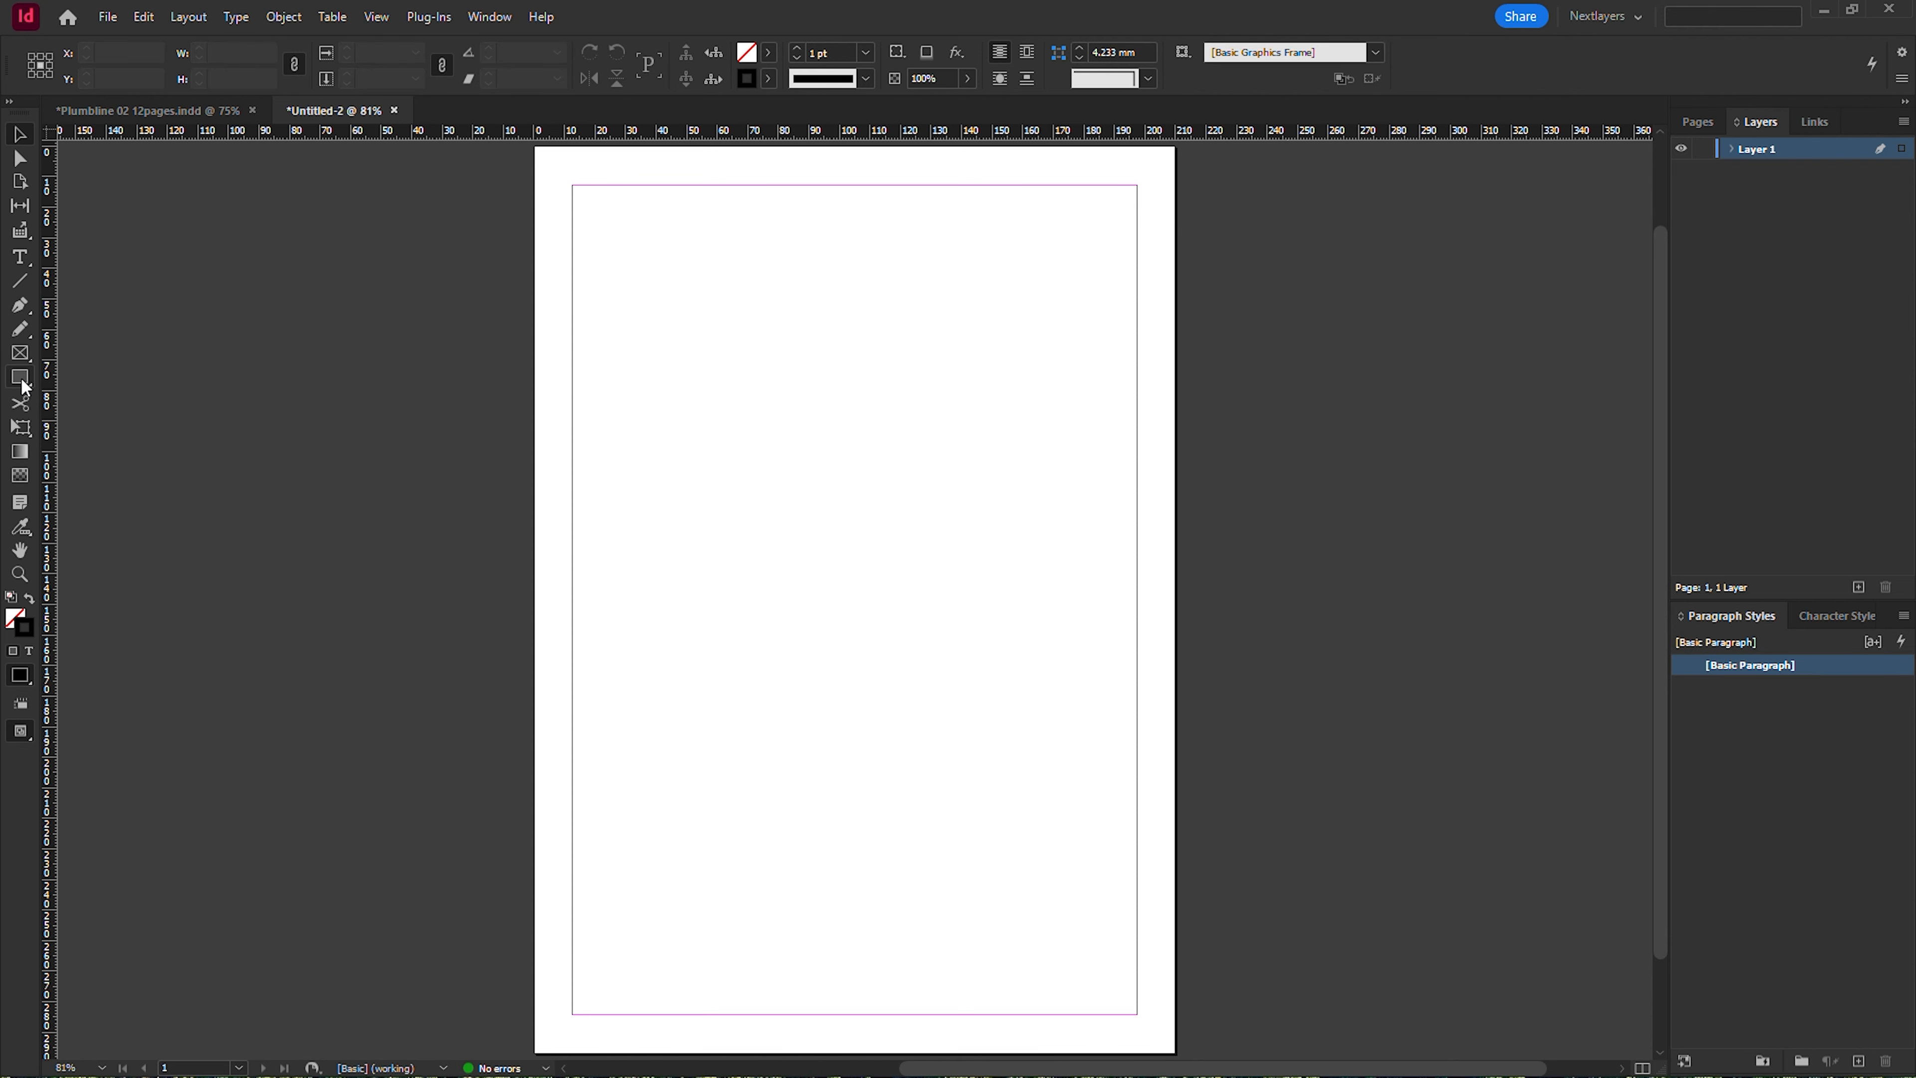
Draw a circle about 111 mm across and an overlapping ellipse about 92 × 77 mm with the Ellipse tool.
left_click(30, 387)
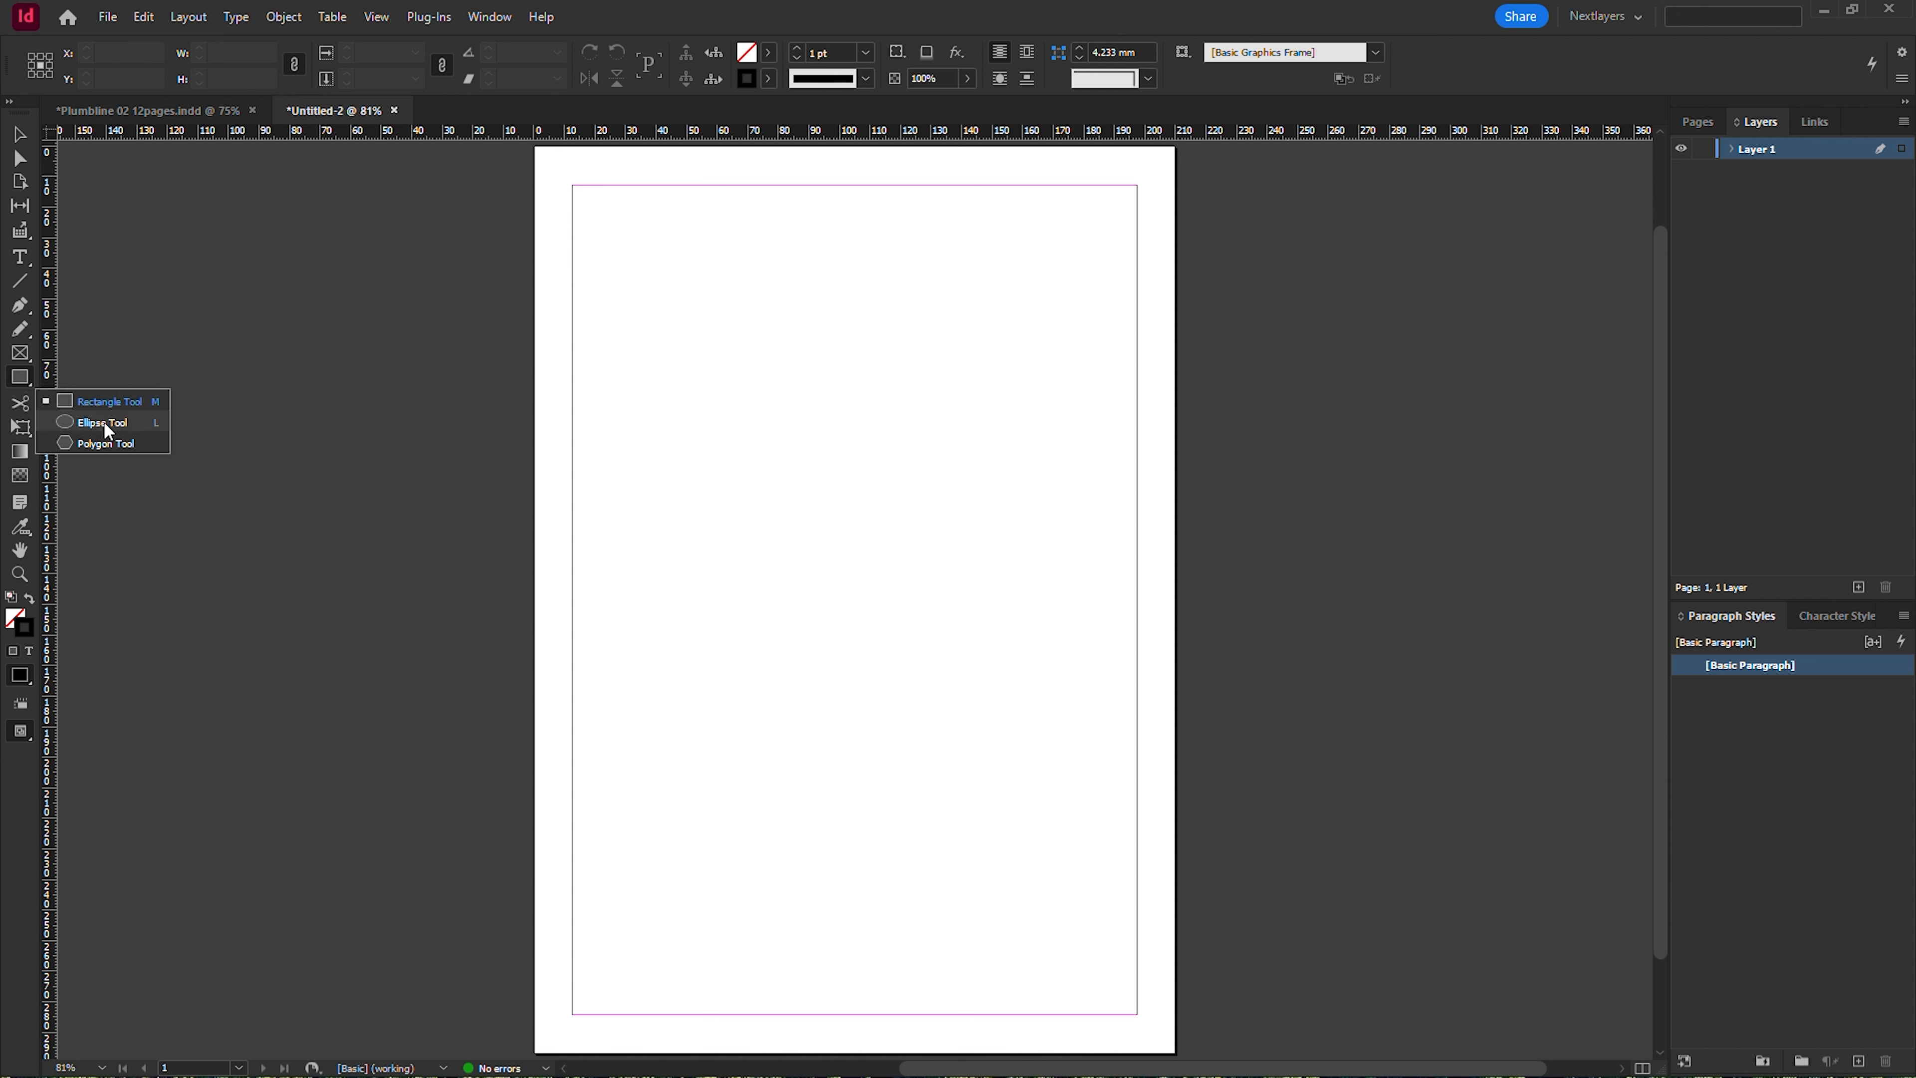
left_click(104, 421)
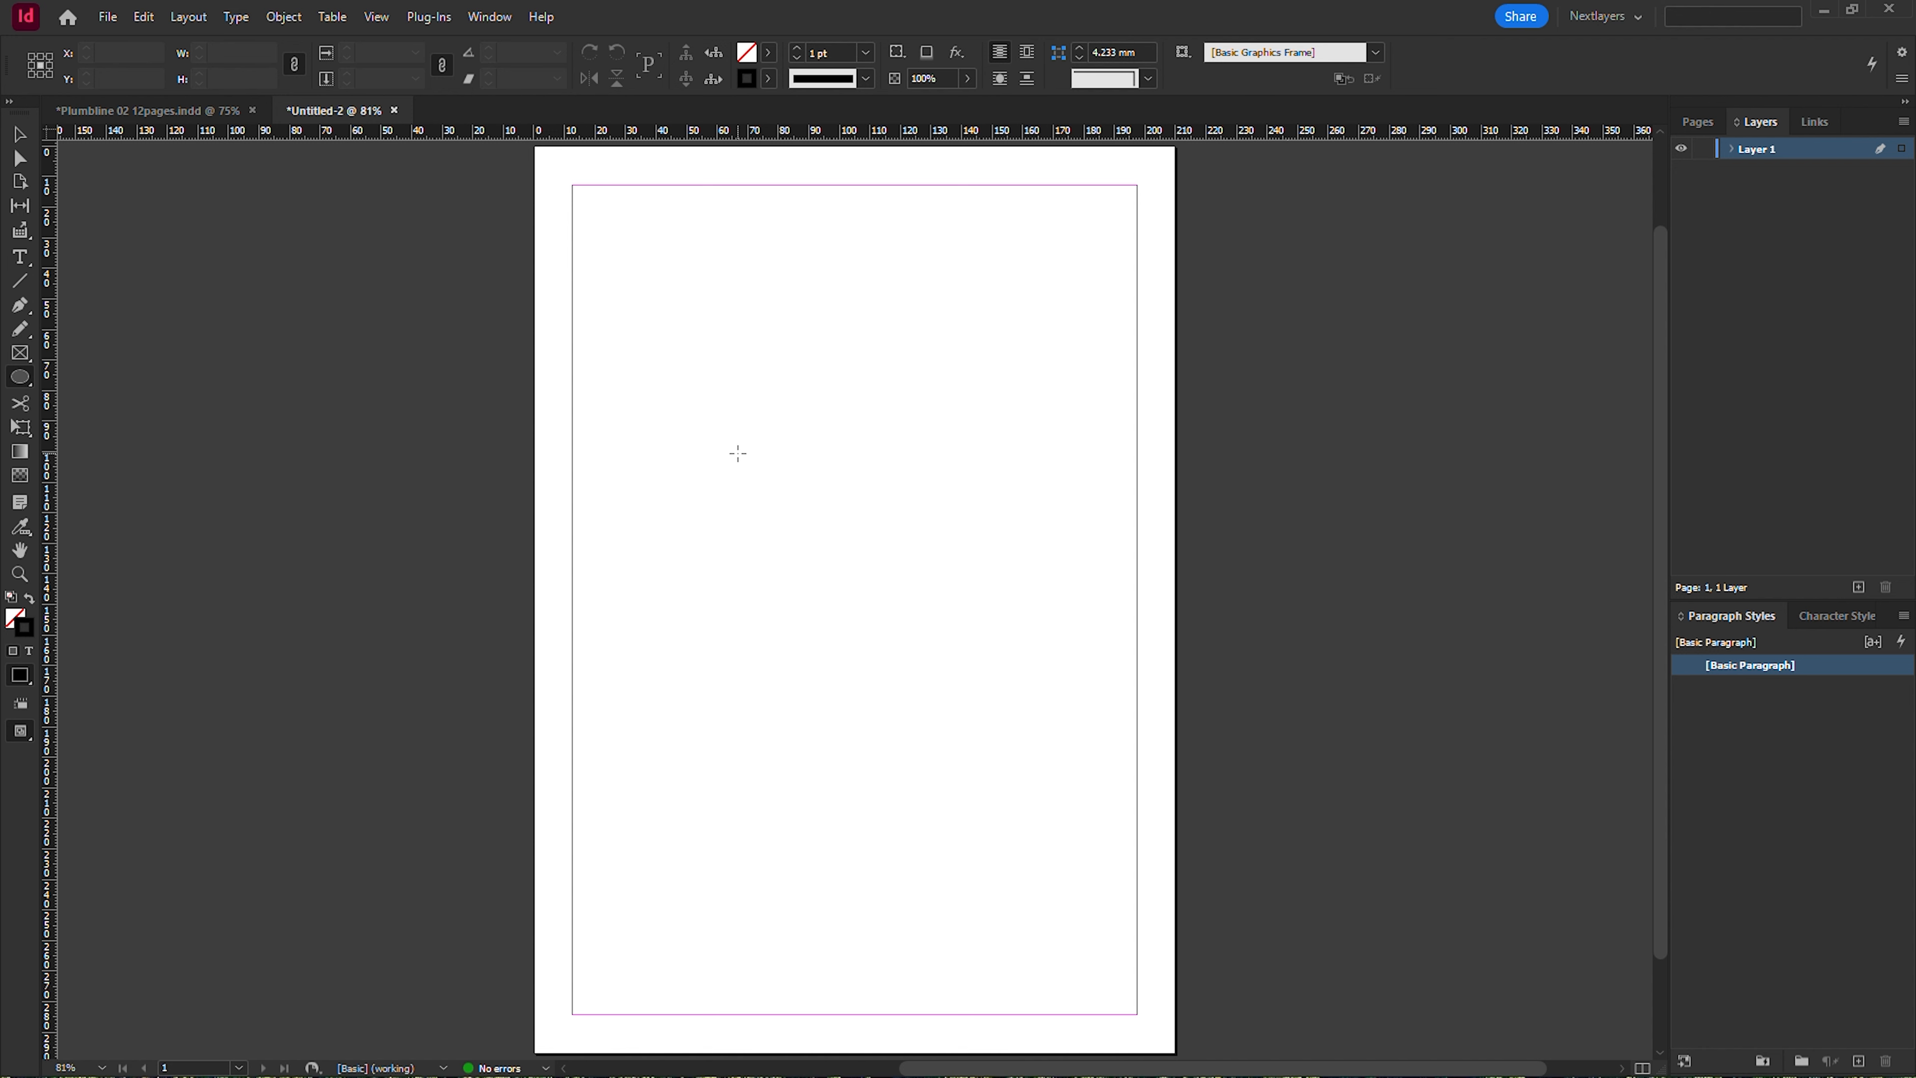
left_click_drag(708, 358, 1048, 758)
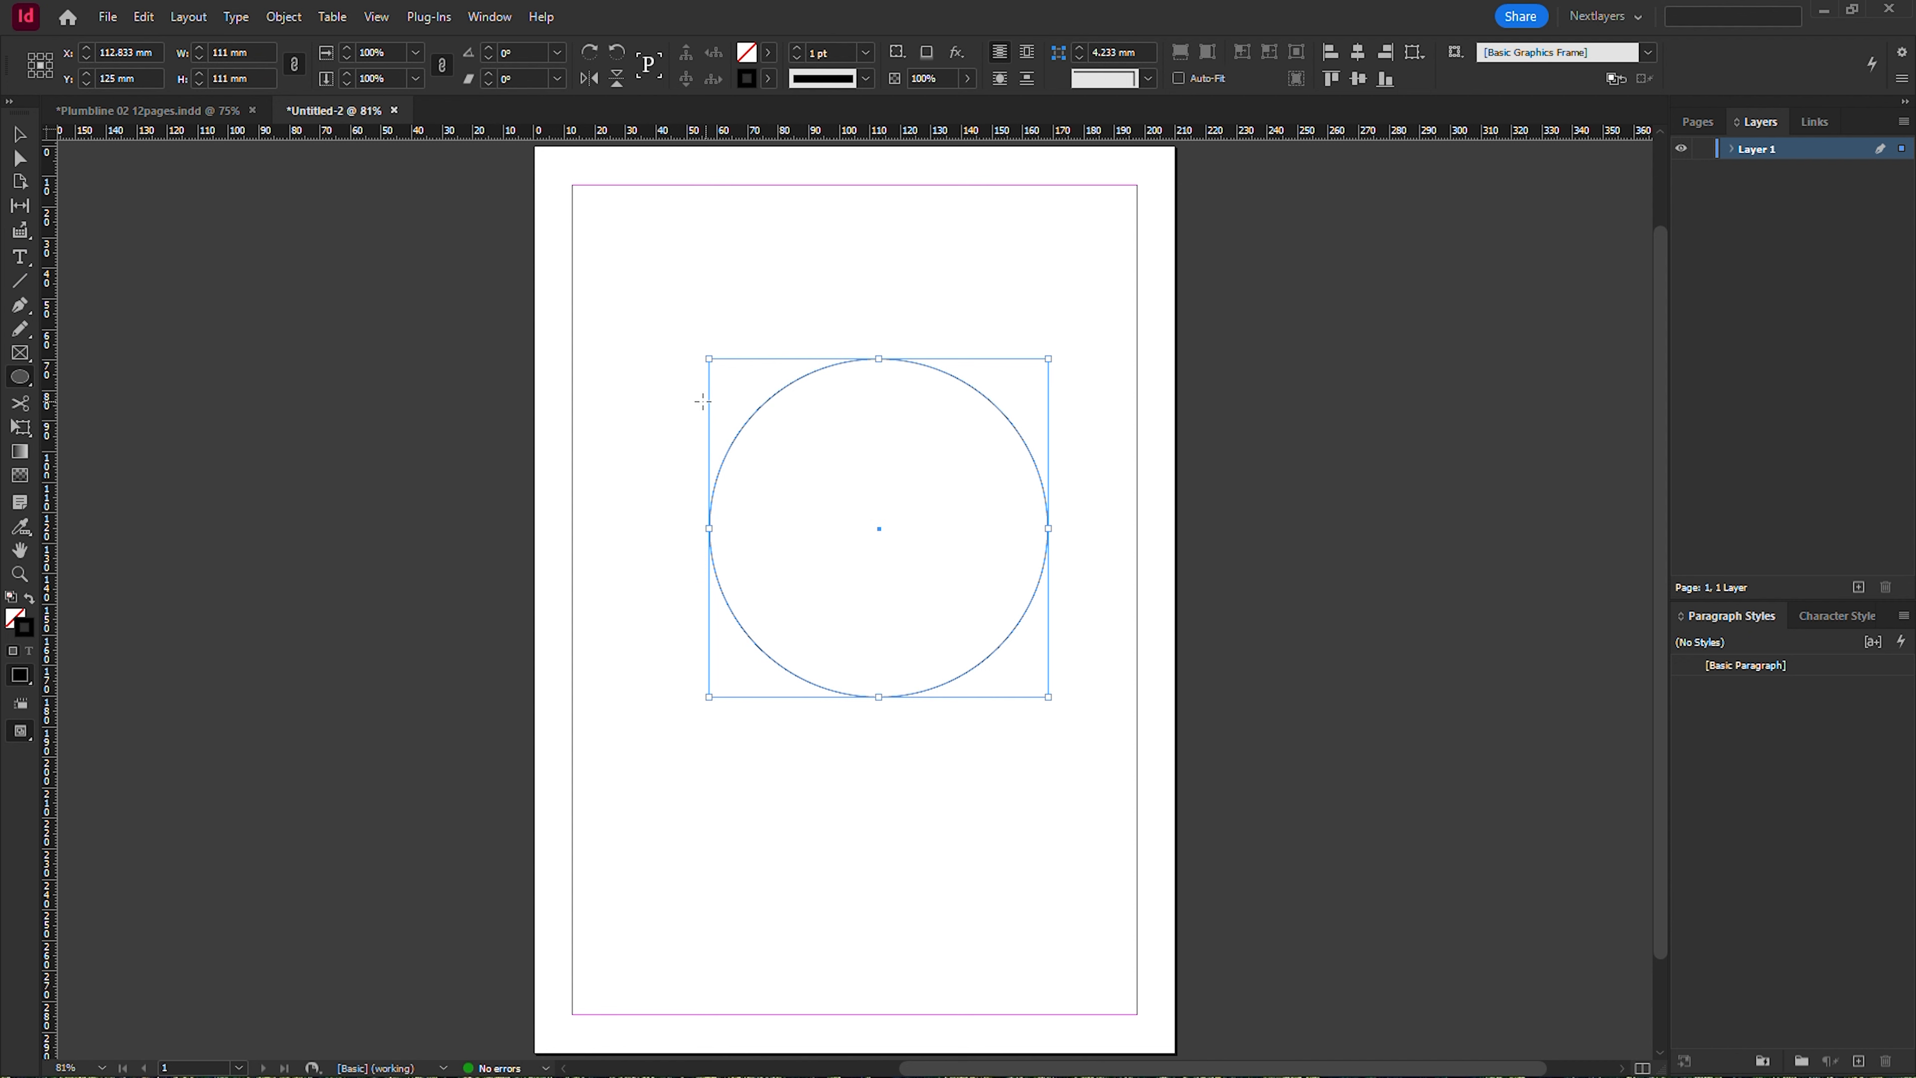
left_click_drag(648, 301, 932, 538)
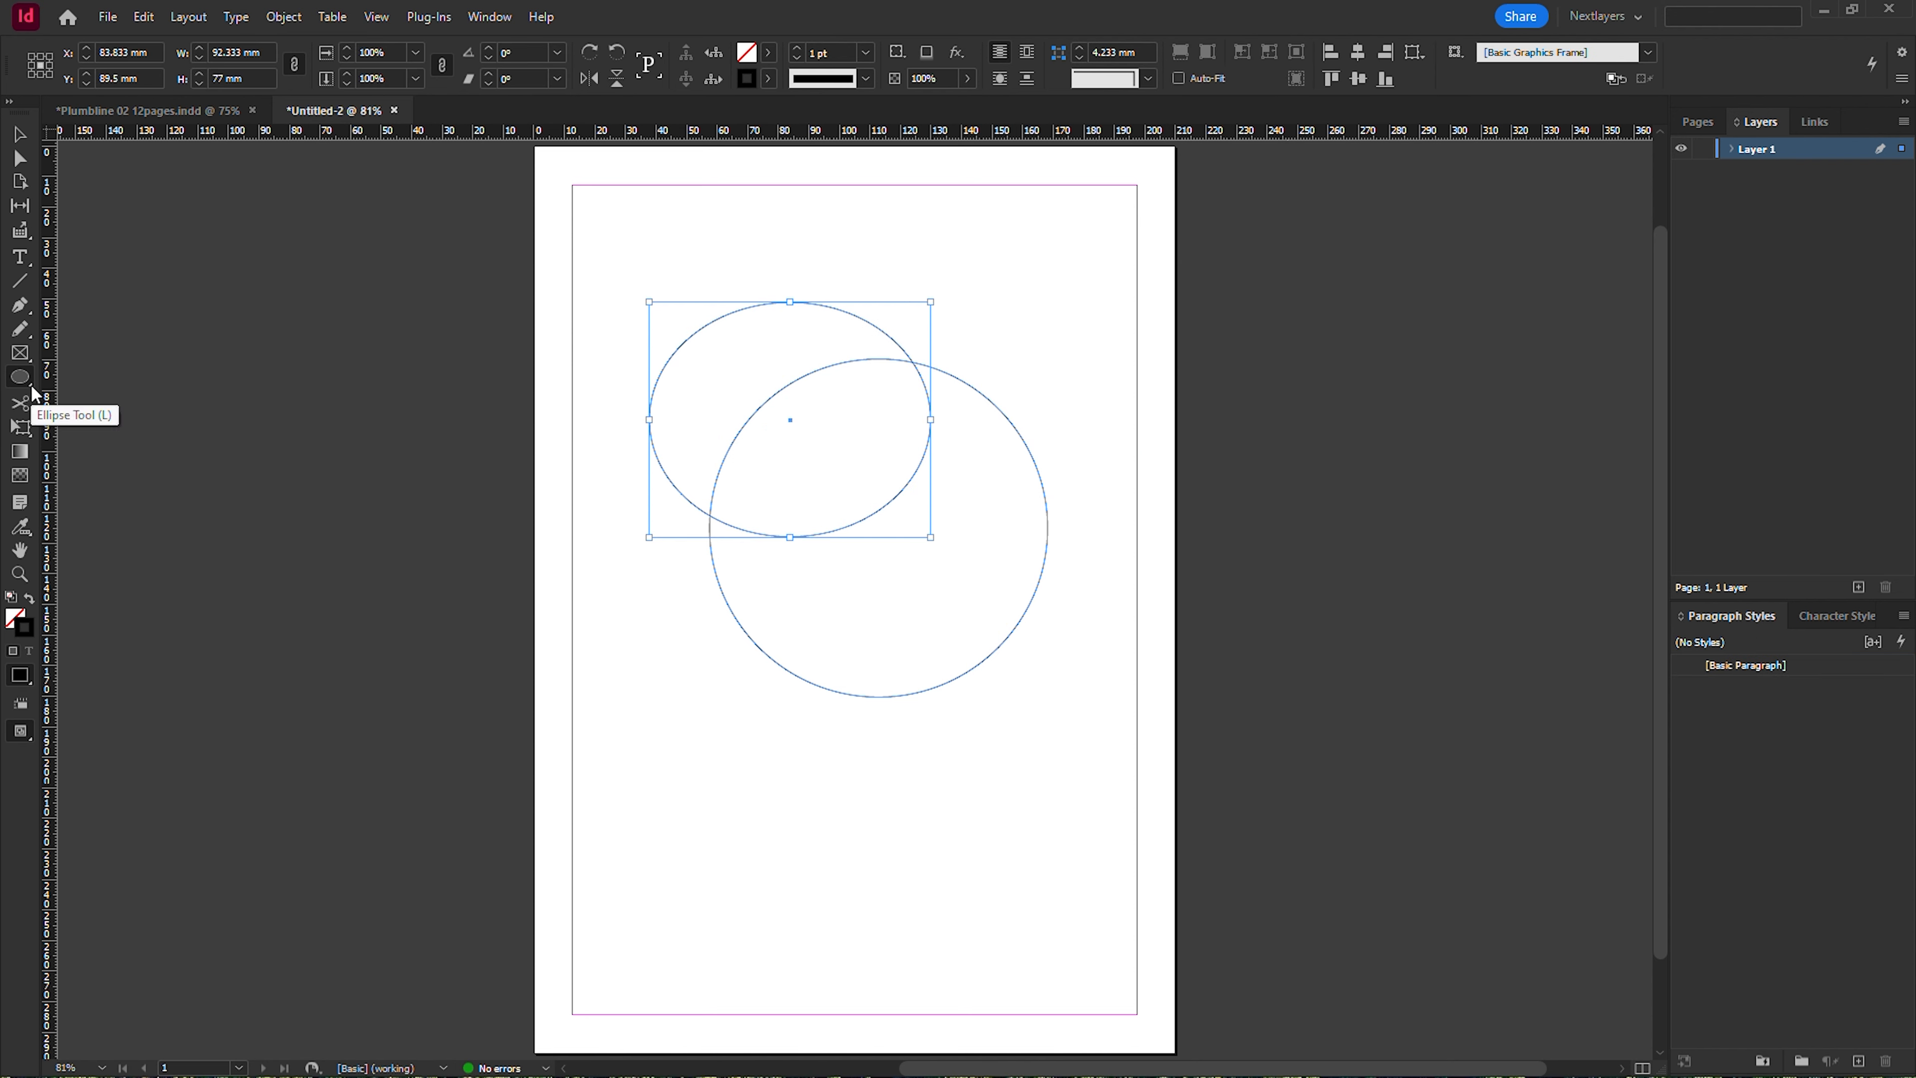
Draw three hexagons with the Polygon tool: one low on the page, one about 103 × 111 mm near the top and one about 100 × 87 mm.
right_click(33, 392)
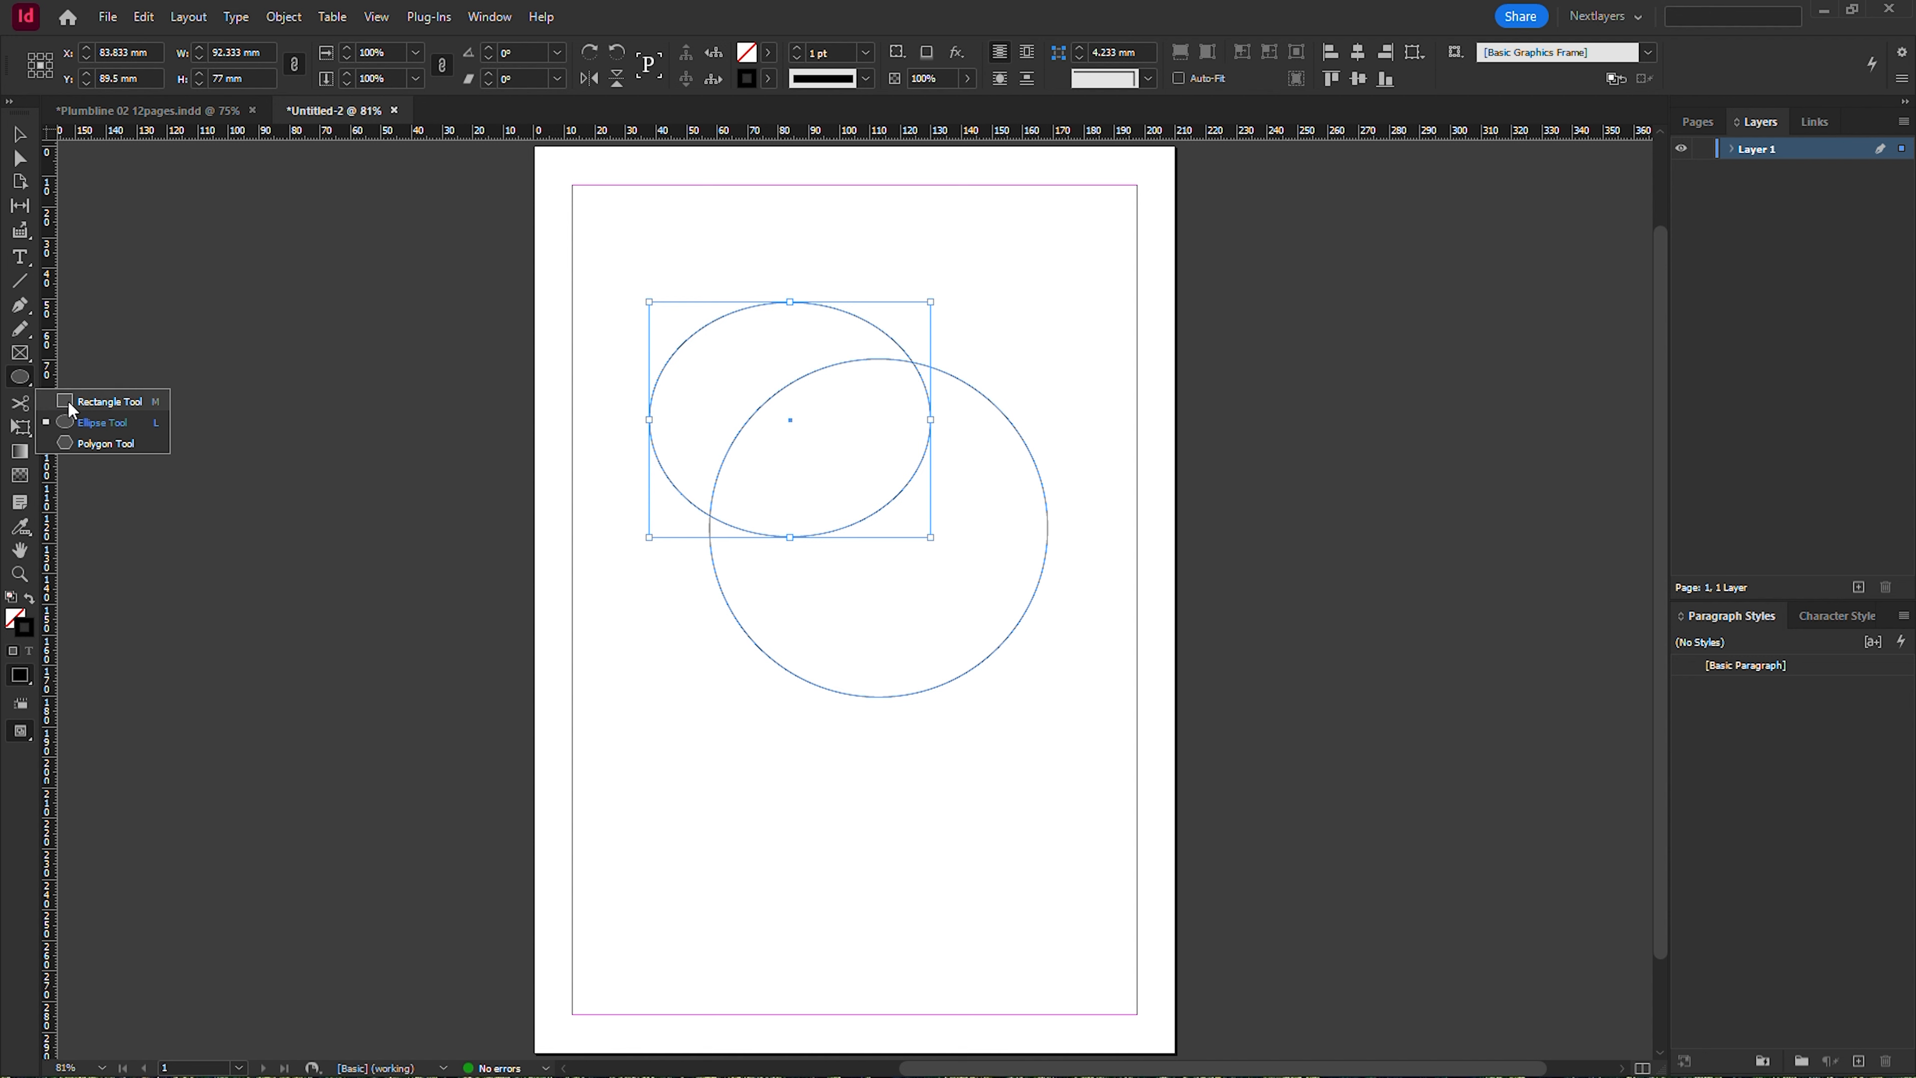
left_click(111, 451)
left_click_drag(649, 646, 964, 904)
mouse_move(775, 237)
left_mouse_down()
mouse_move(1122, 594)
mouse_move(1092, 577)
left_mouse_up()
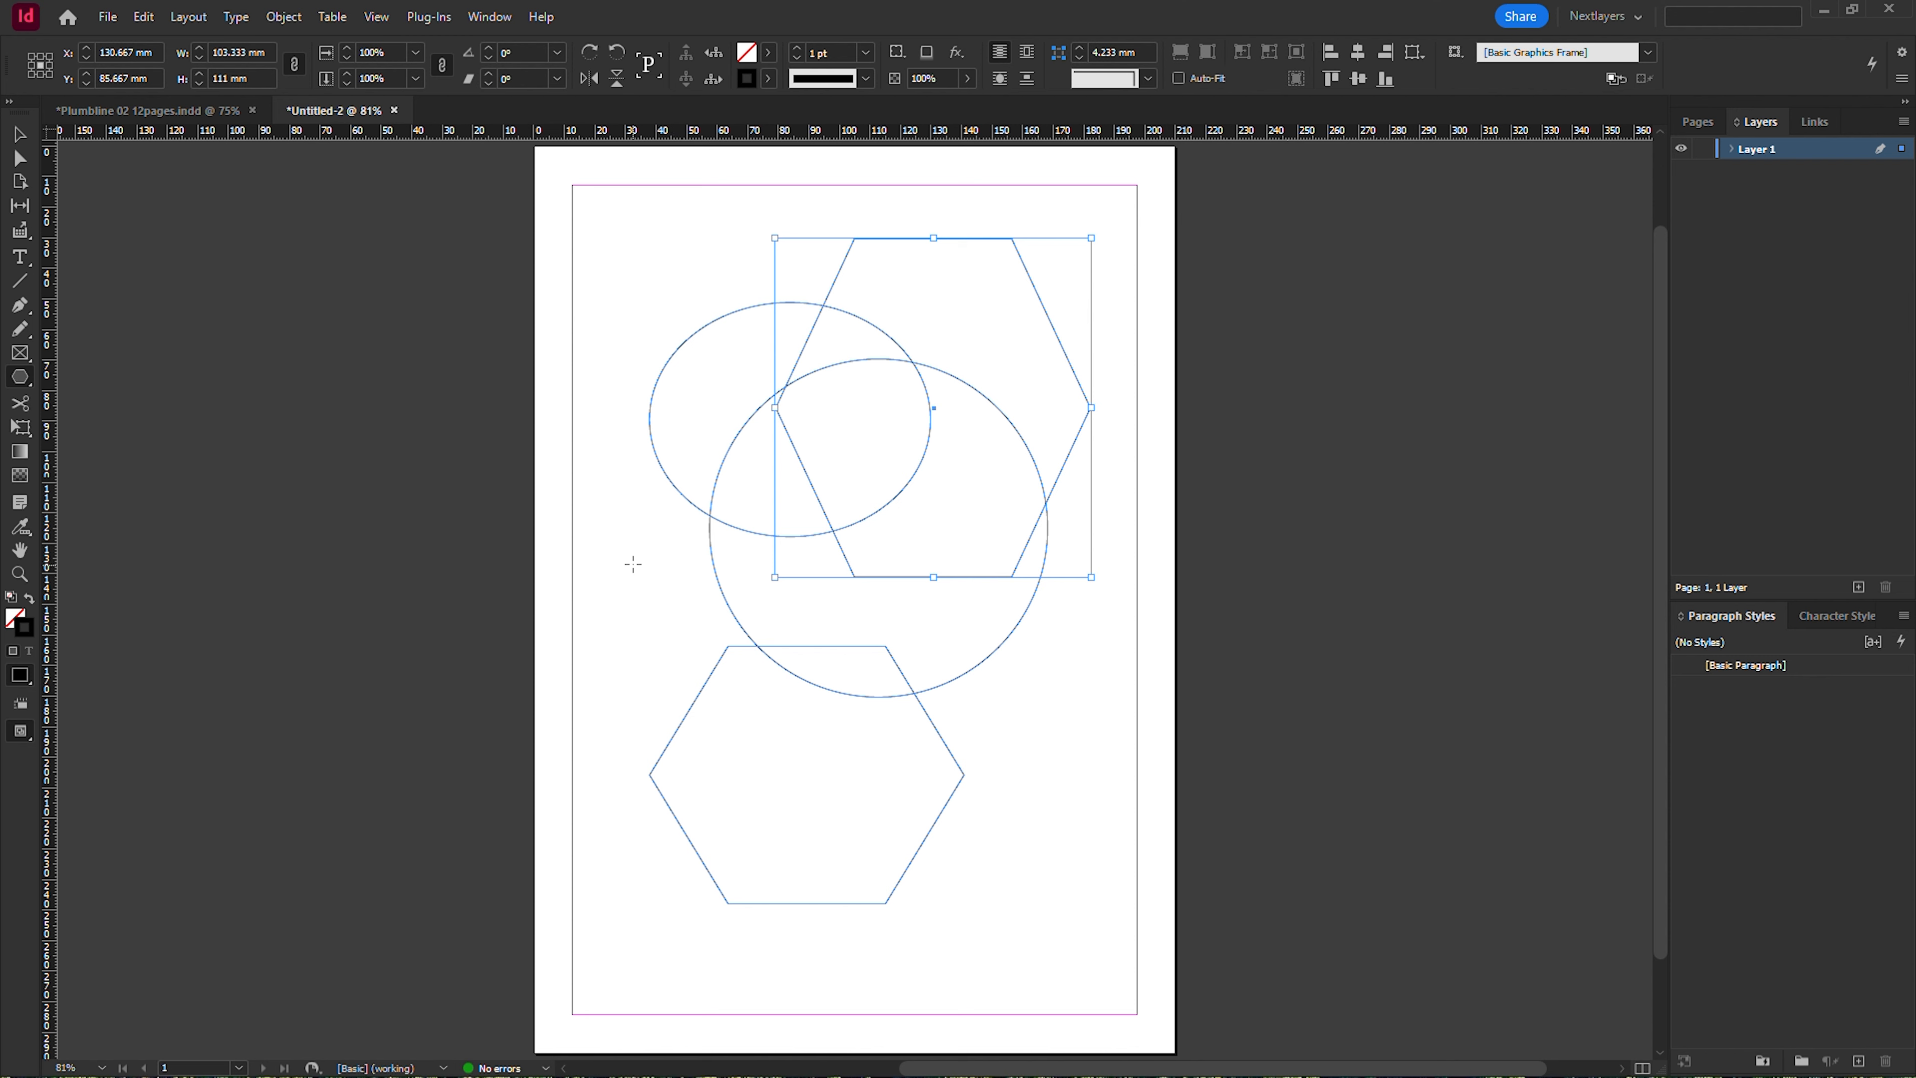
left_click_drag(626, 549, 932, 889)
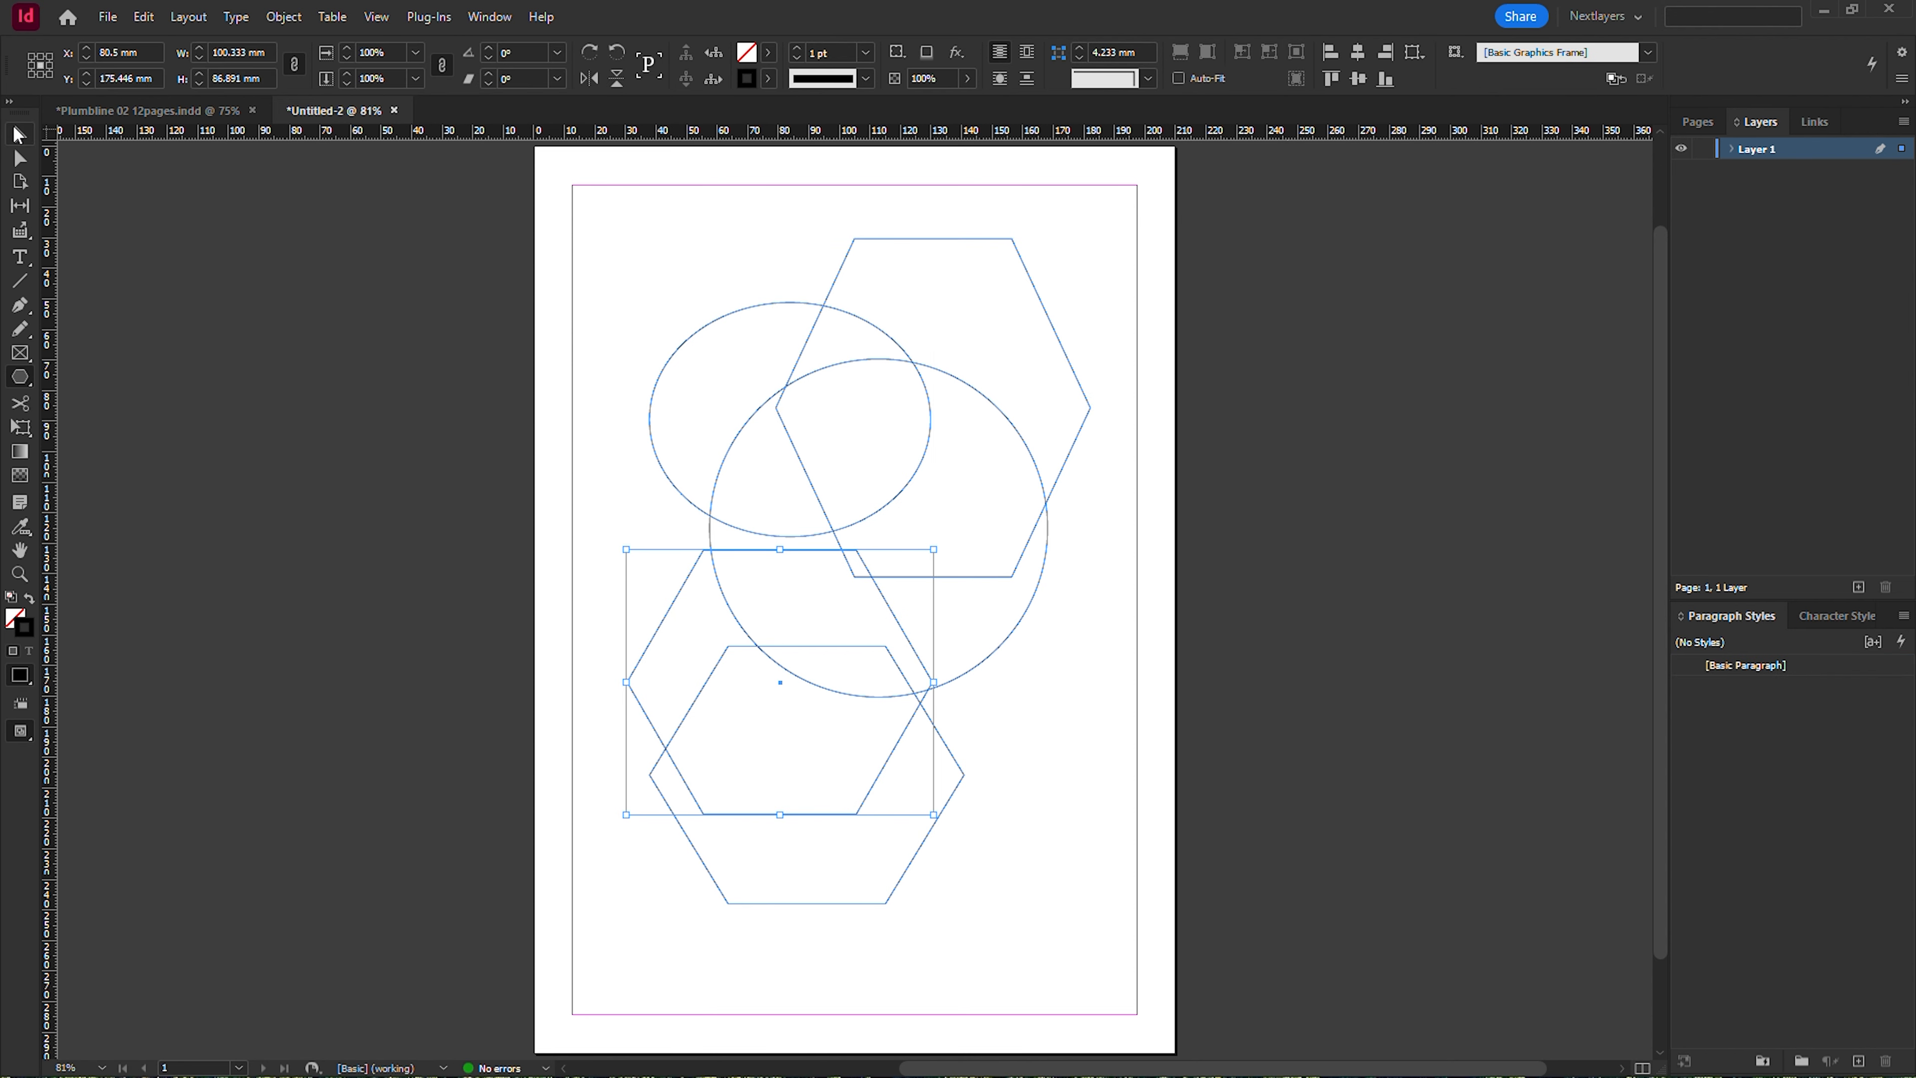
Select the circle, the ellipse and the three hexagons together and delete them.
left_click(19, 134)
left_click_drag(674, 251, 978, 882)
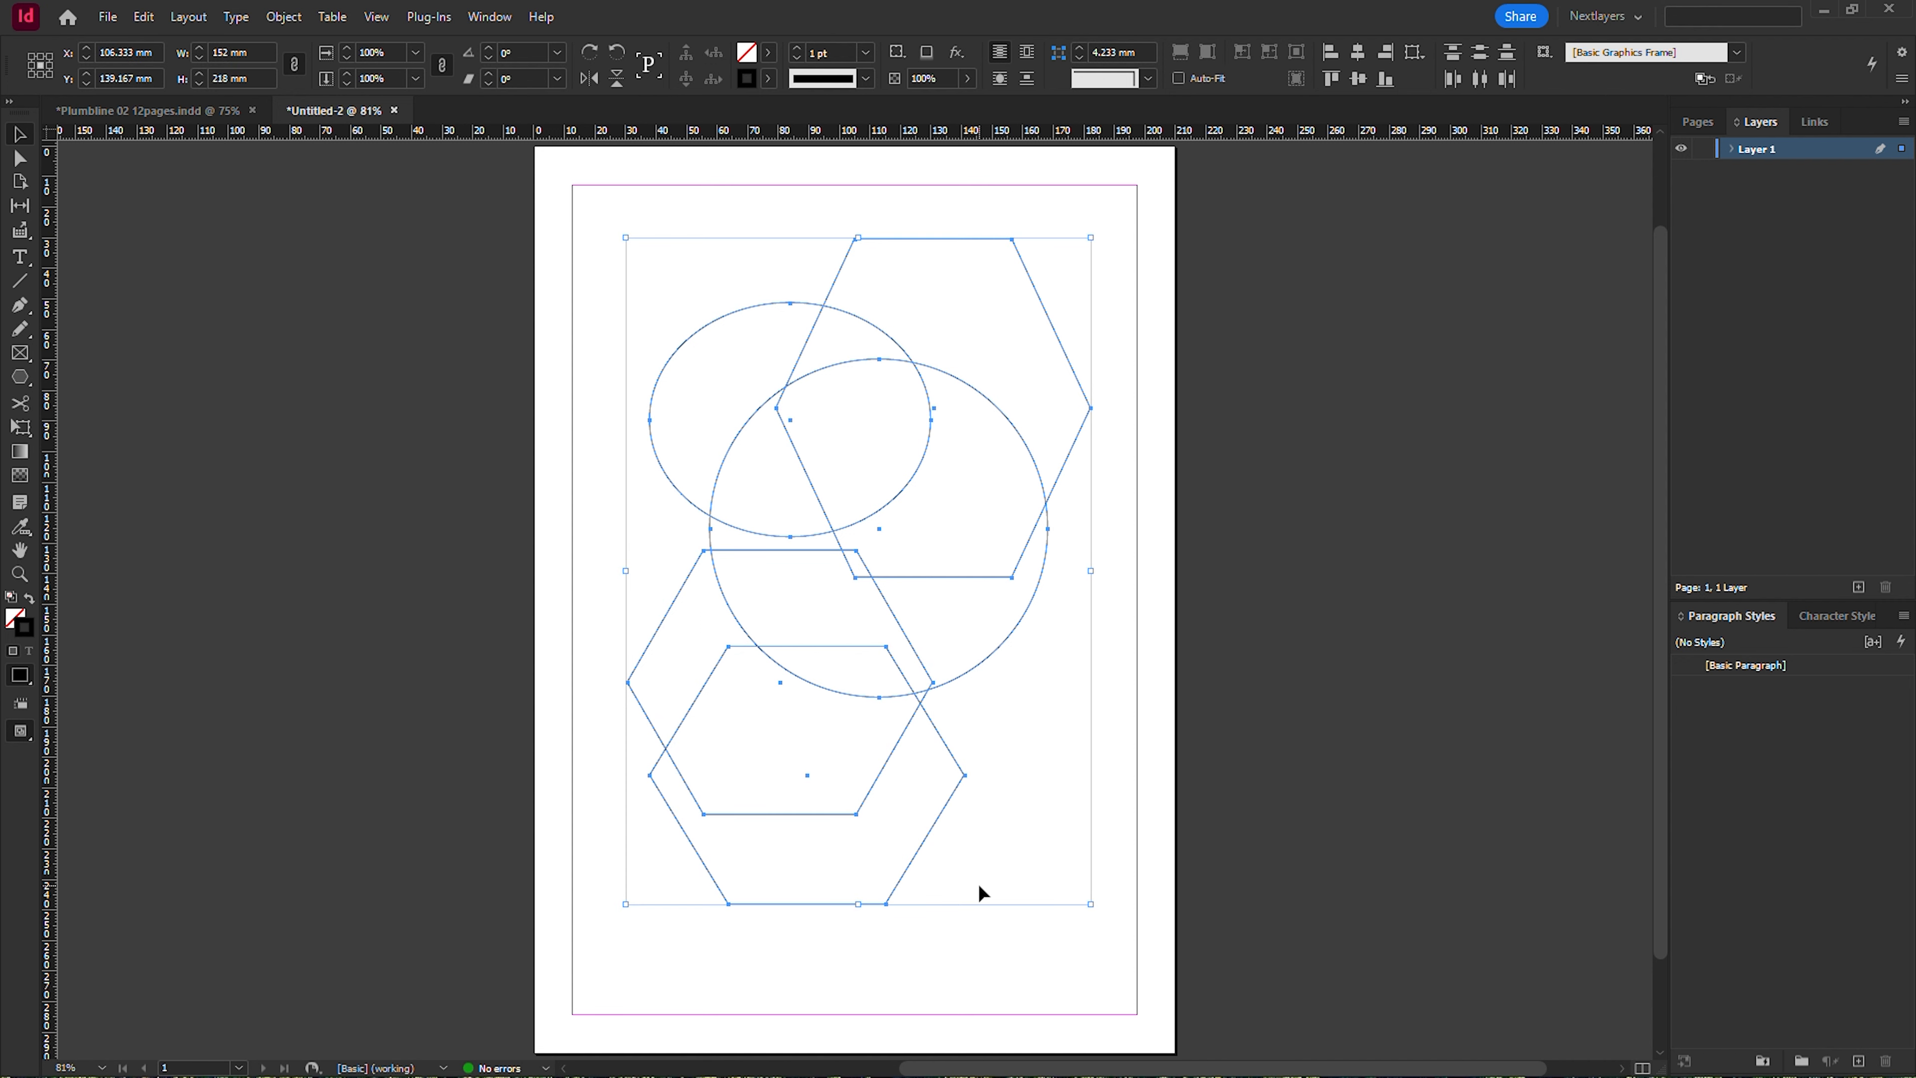
key("Delete")
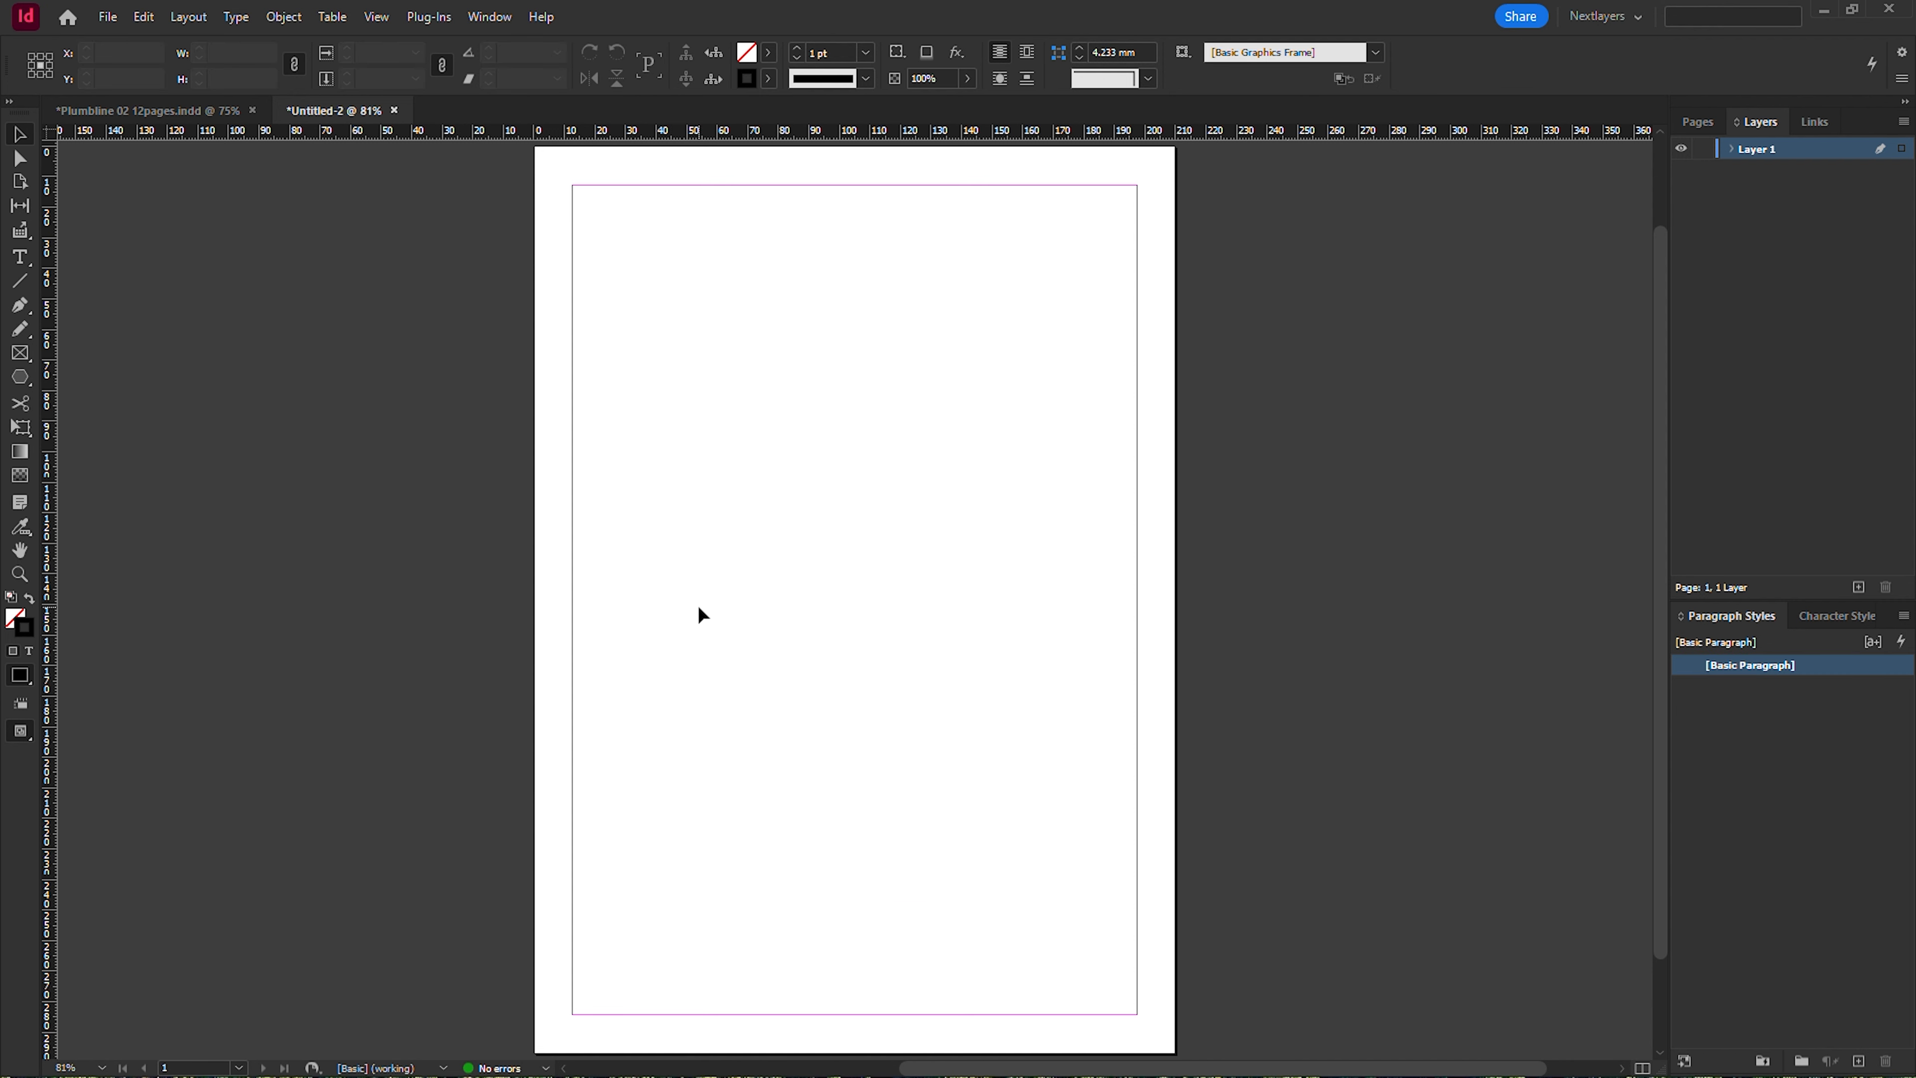
key("ctrl+d")
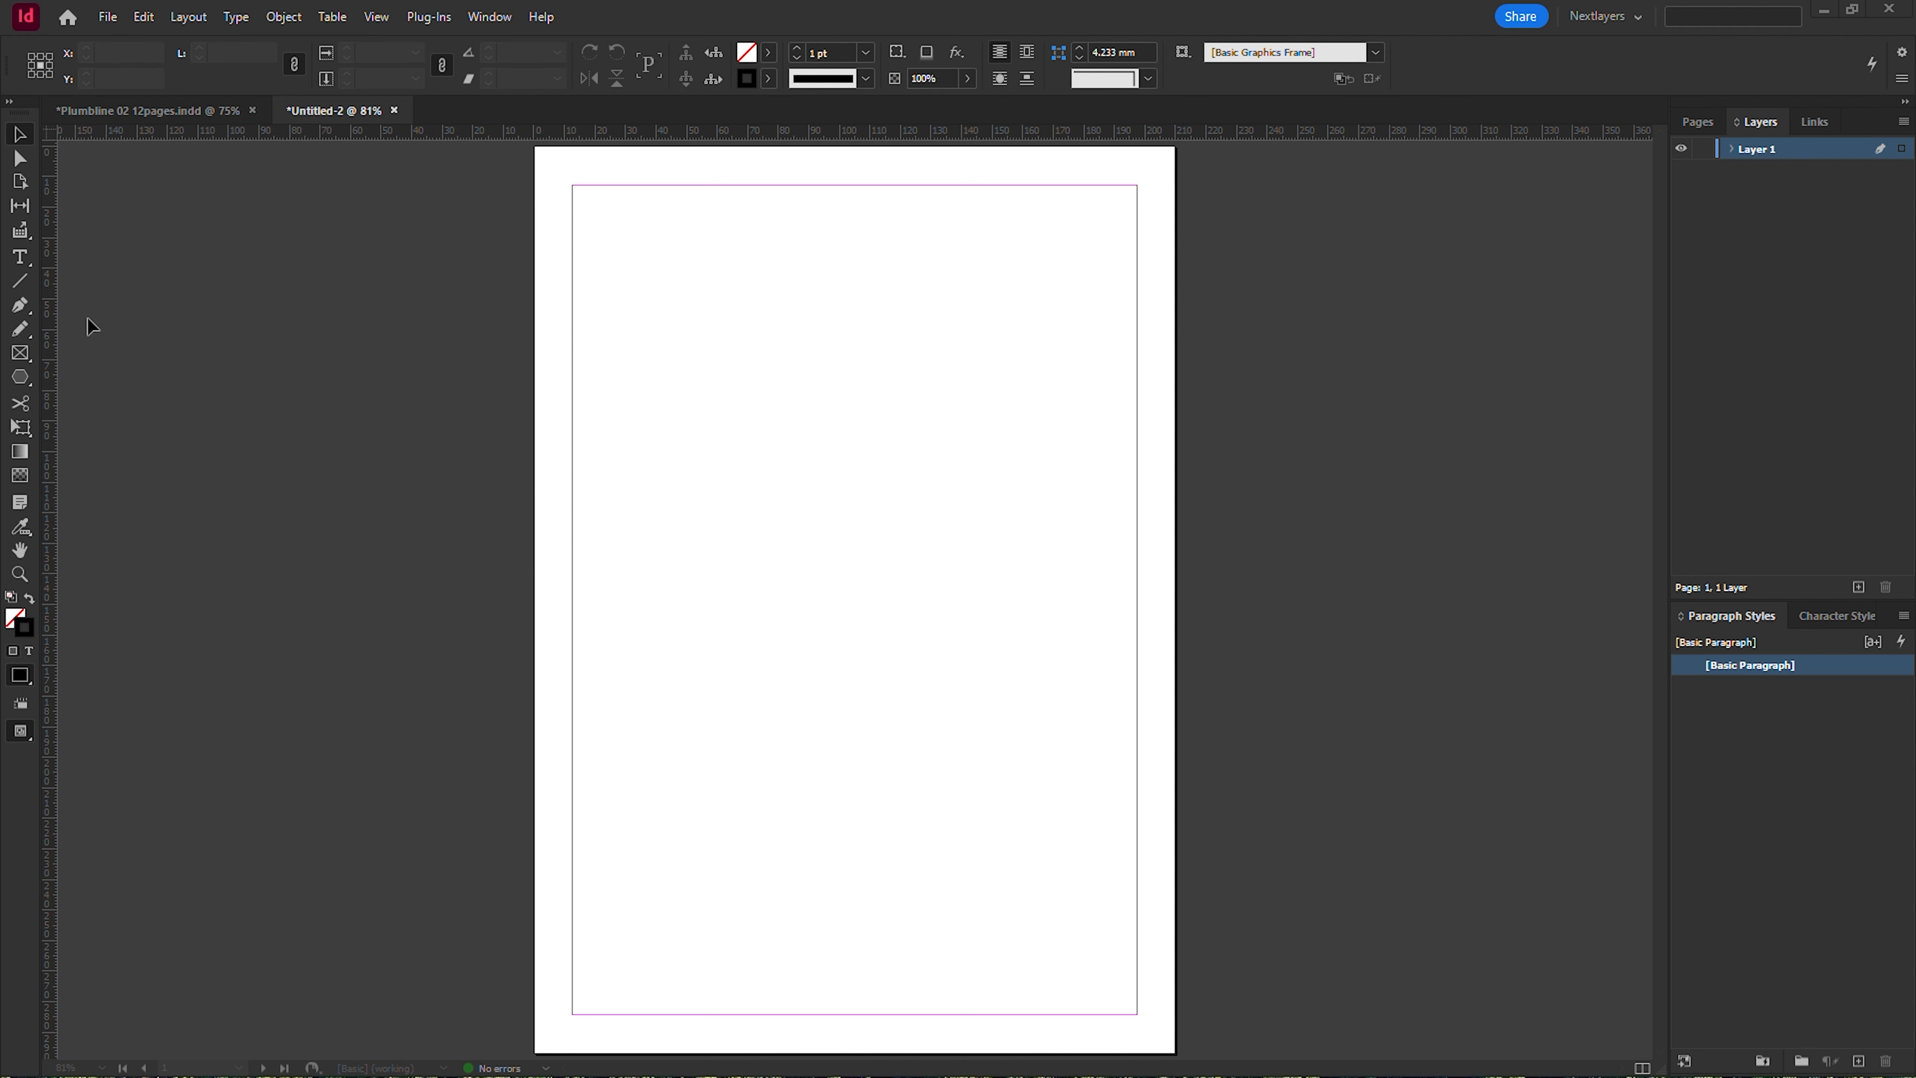
Draw two vertical lines about 165 and 146 mm long, a horizontal line about 151 mm, and two crossing diagonals about 162 and 165 mm.
left_click(19, 281)
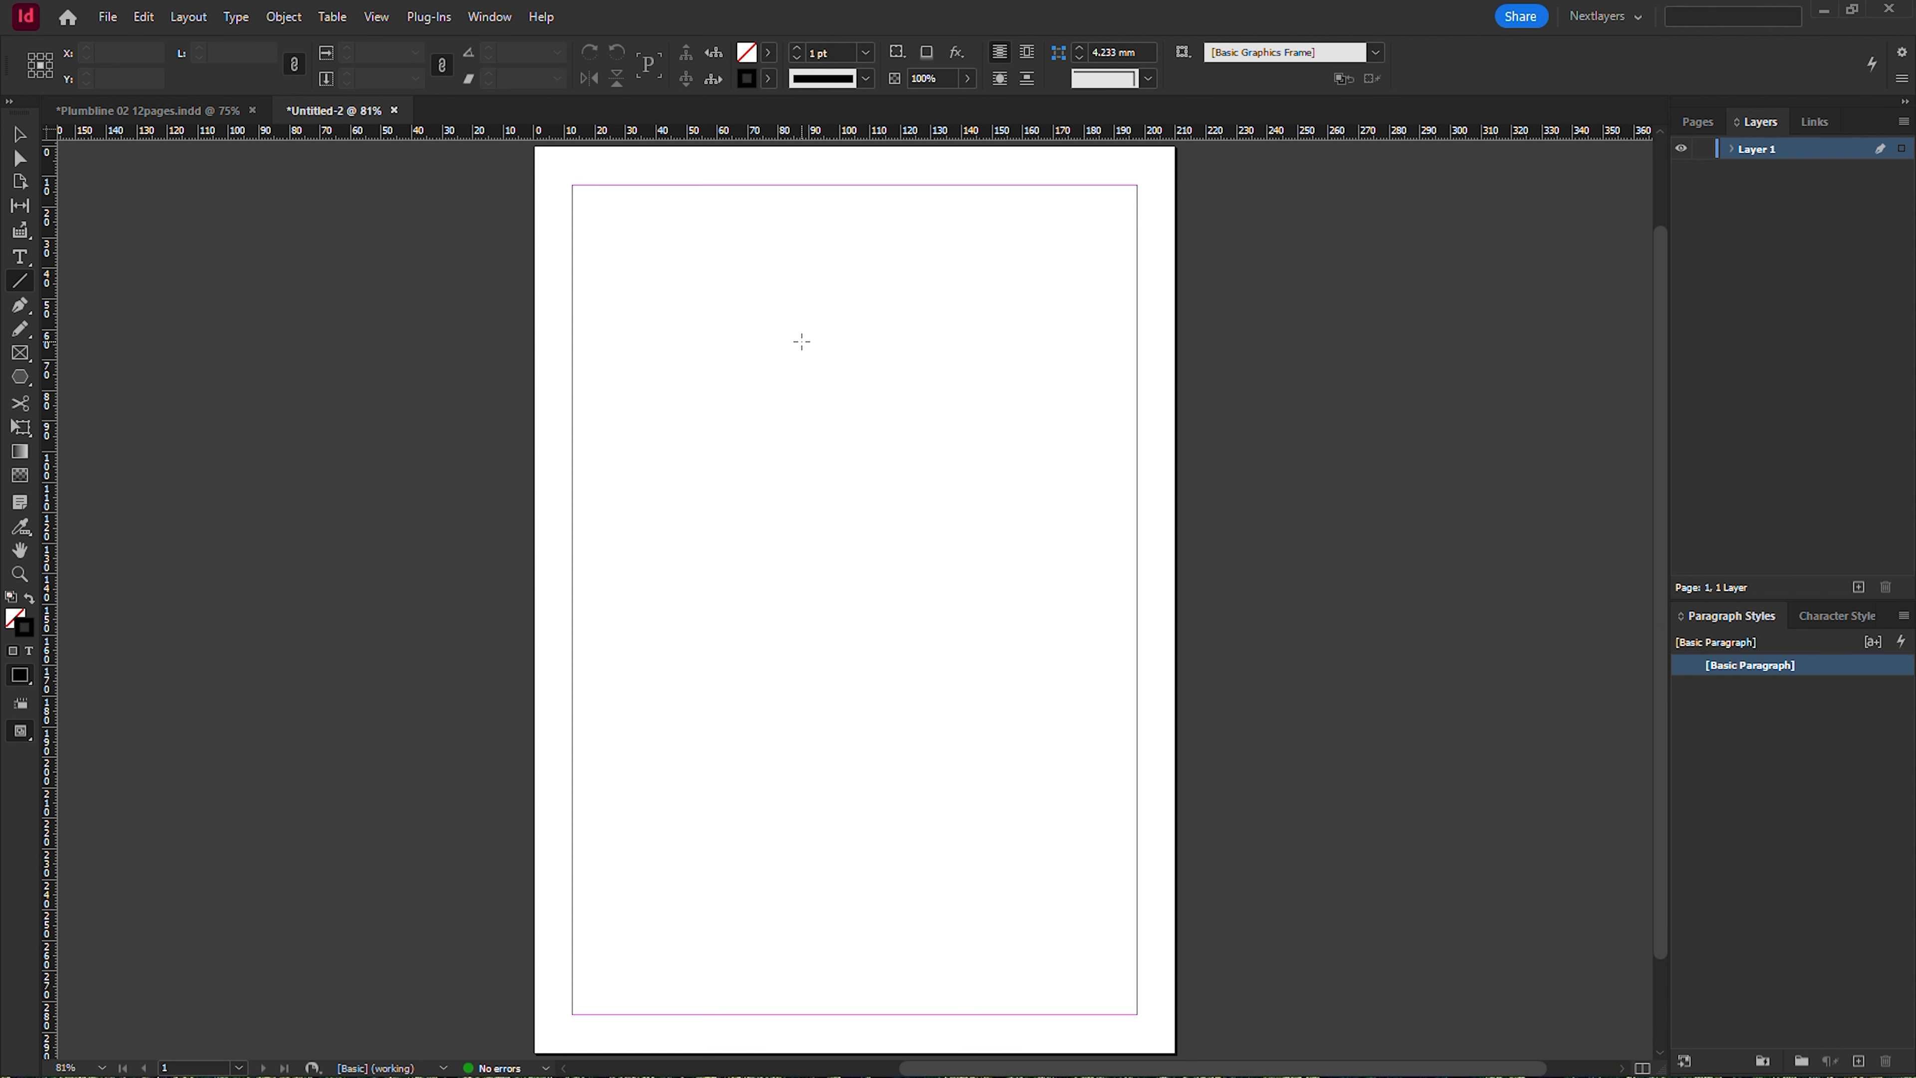
left_click_drag(802, 326, 845, 829)
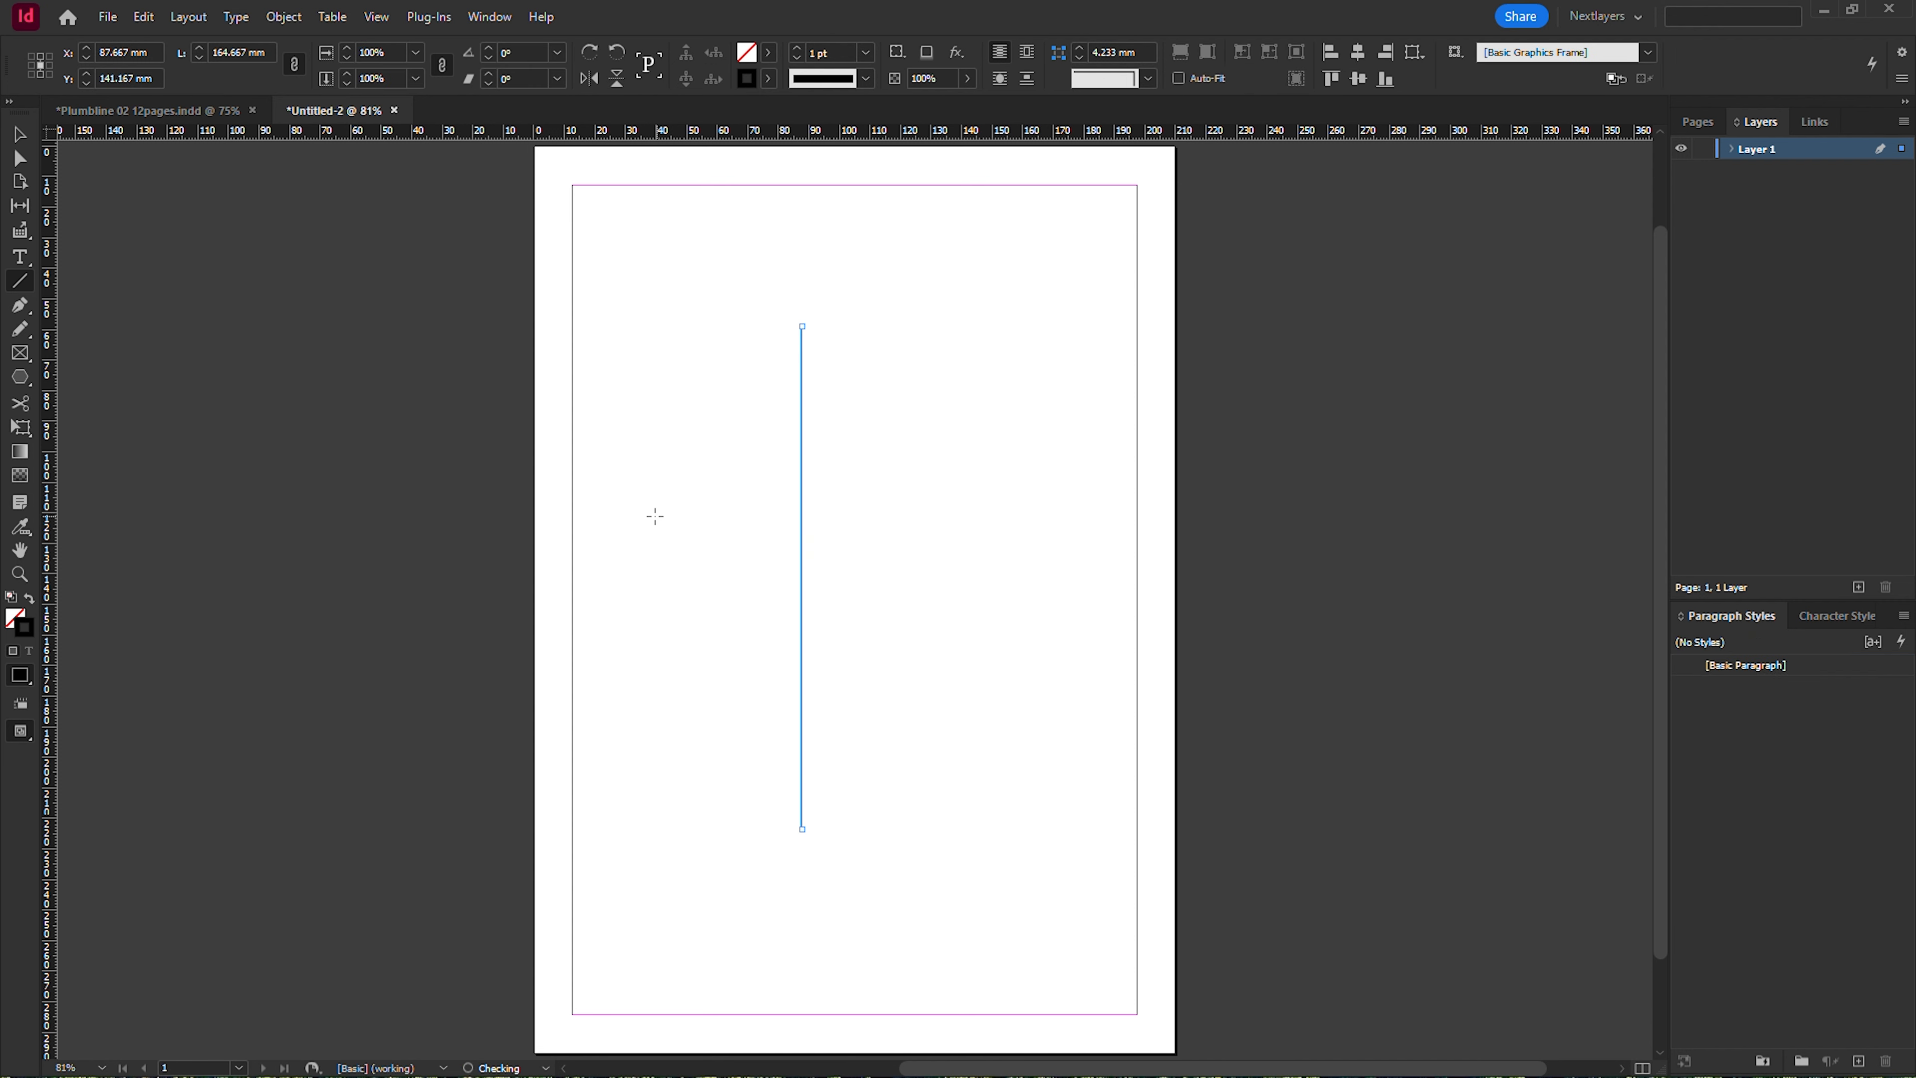
left_click_drag(631, 517, 1095, 537)
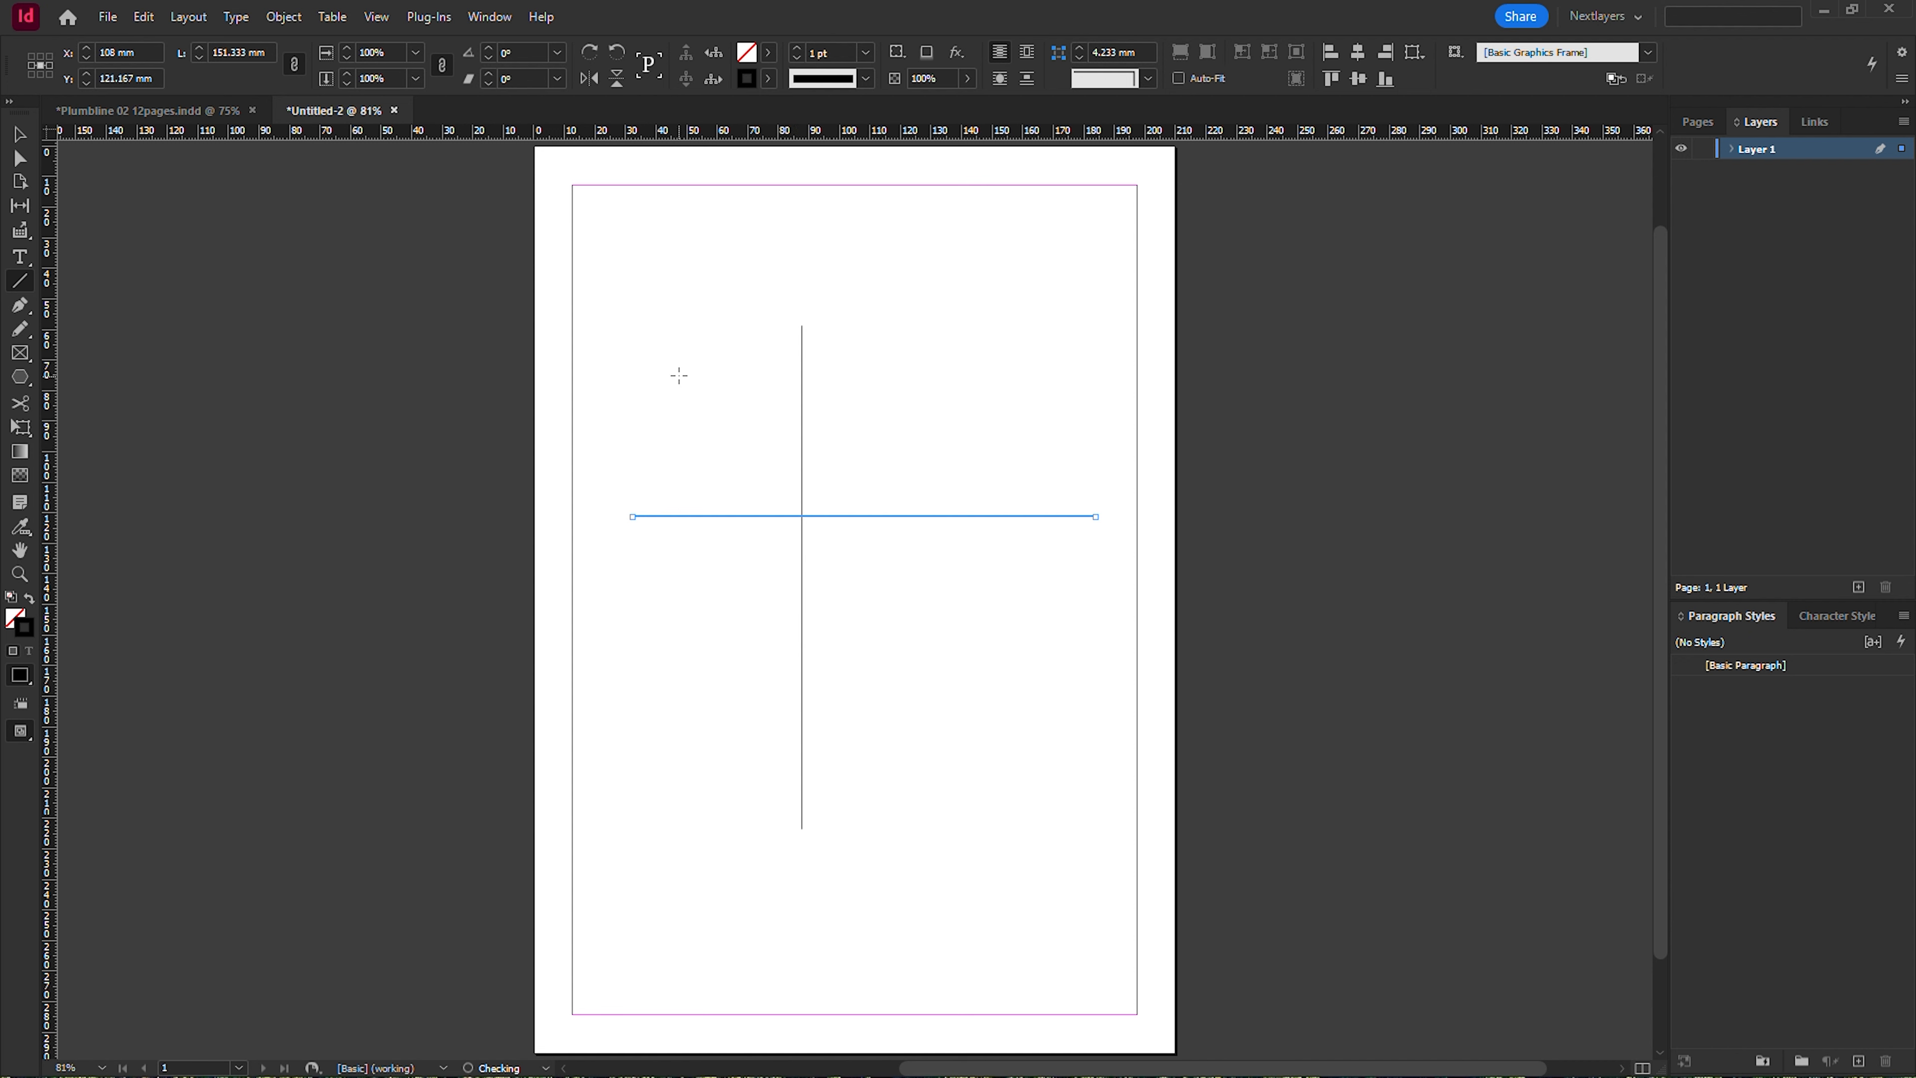
left_click_drag(678, 373, 694, 818)
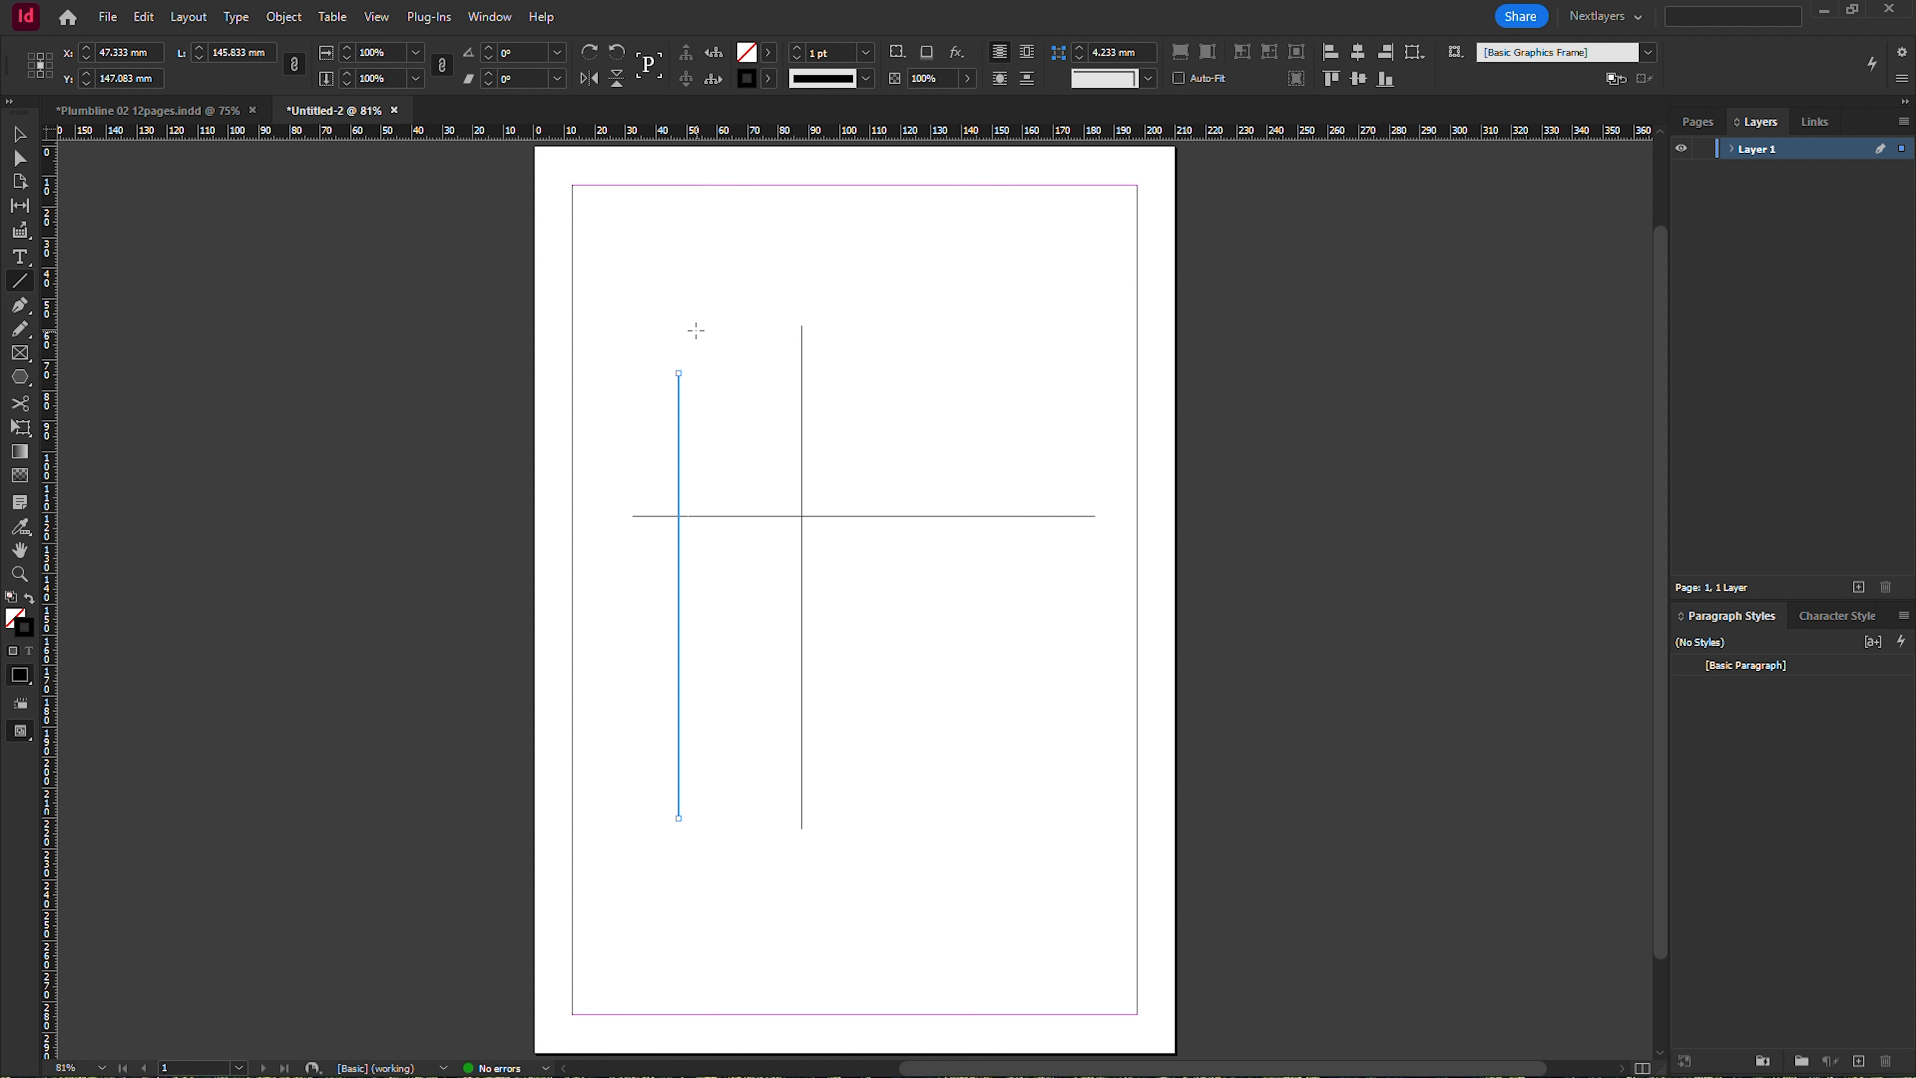
left_click_drag(692, 326, 1042, 717)
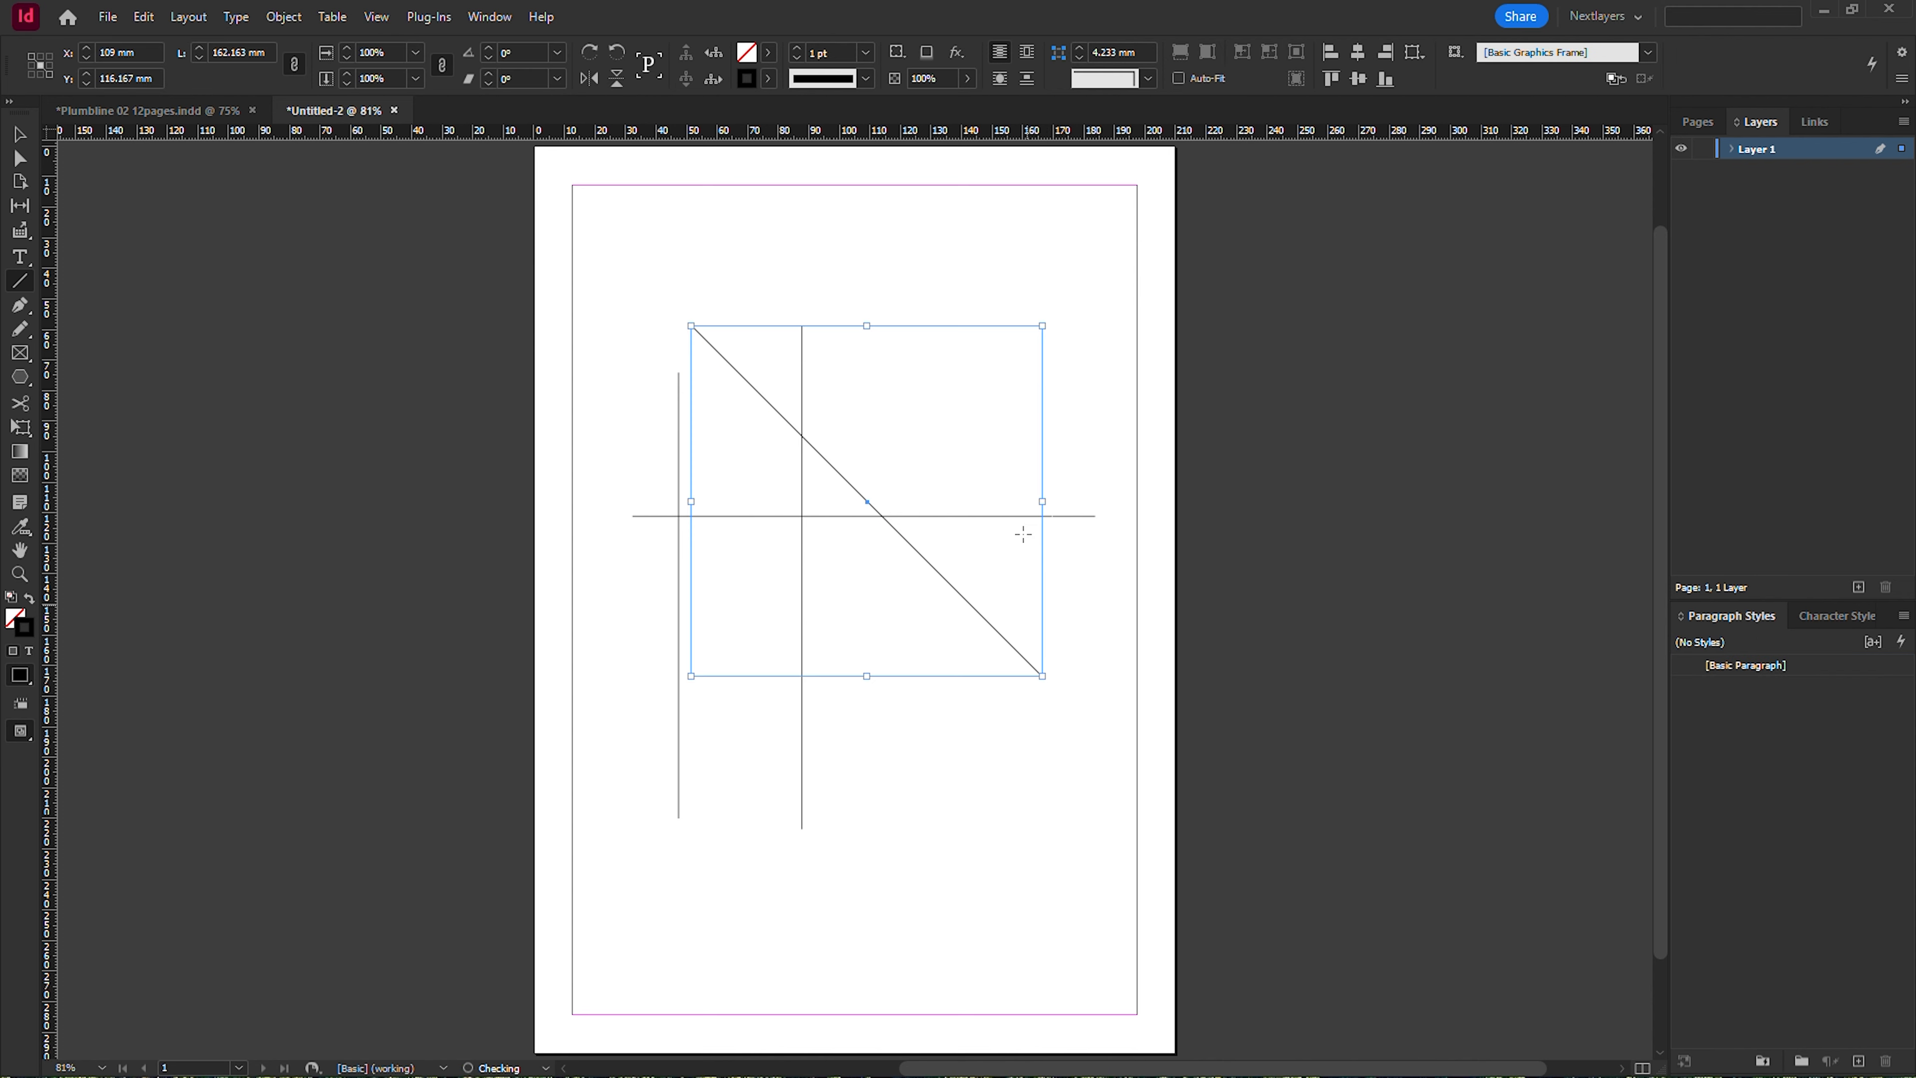
left_click_drag(1063, 281, 707, 736)
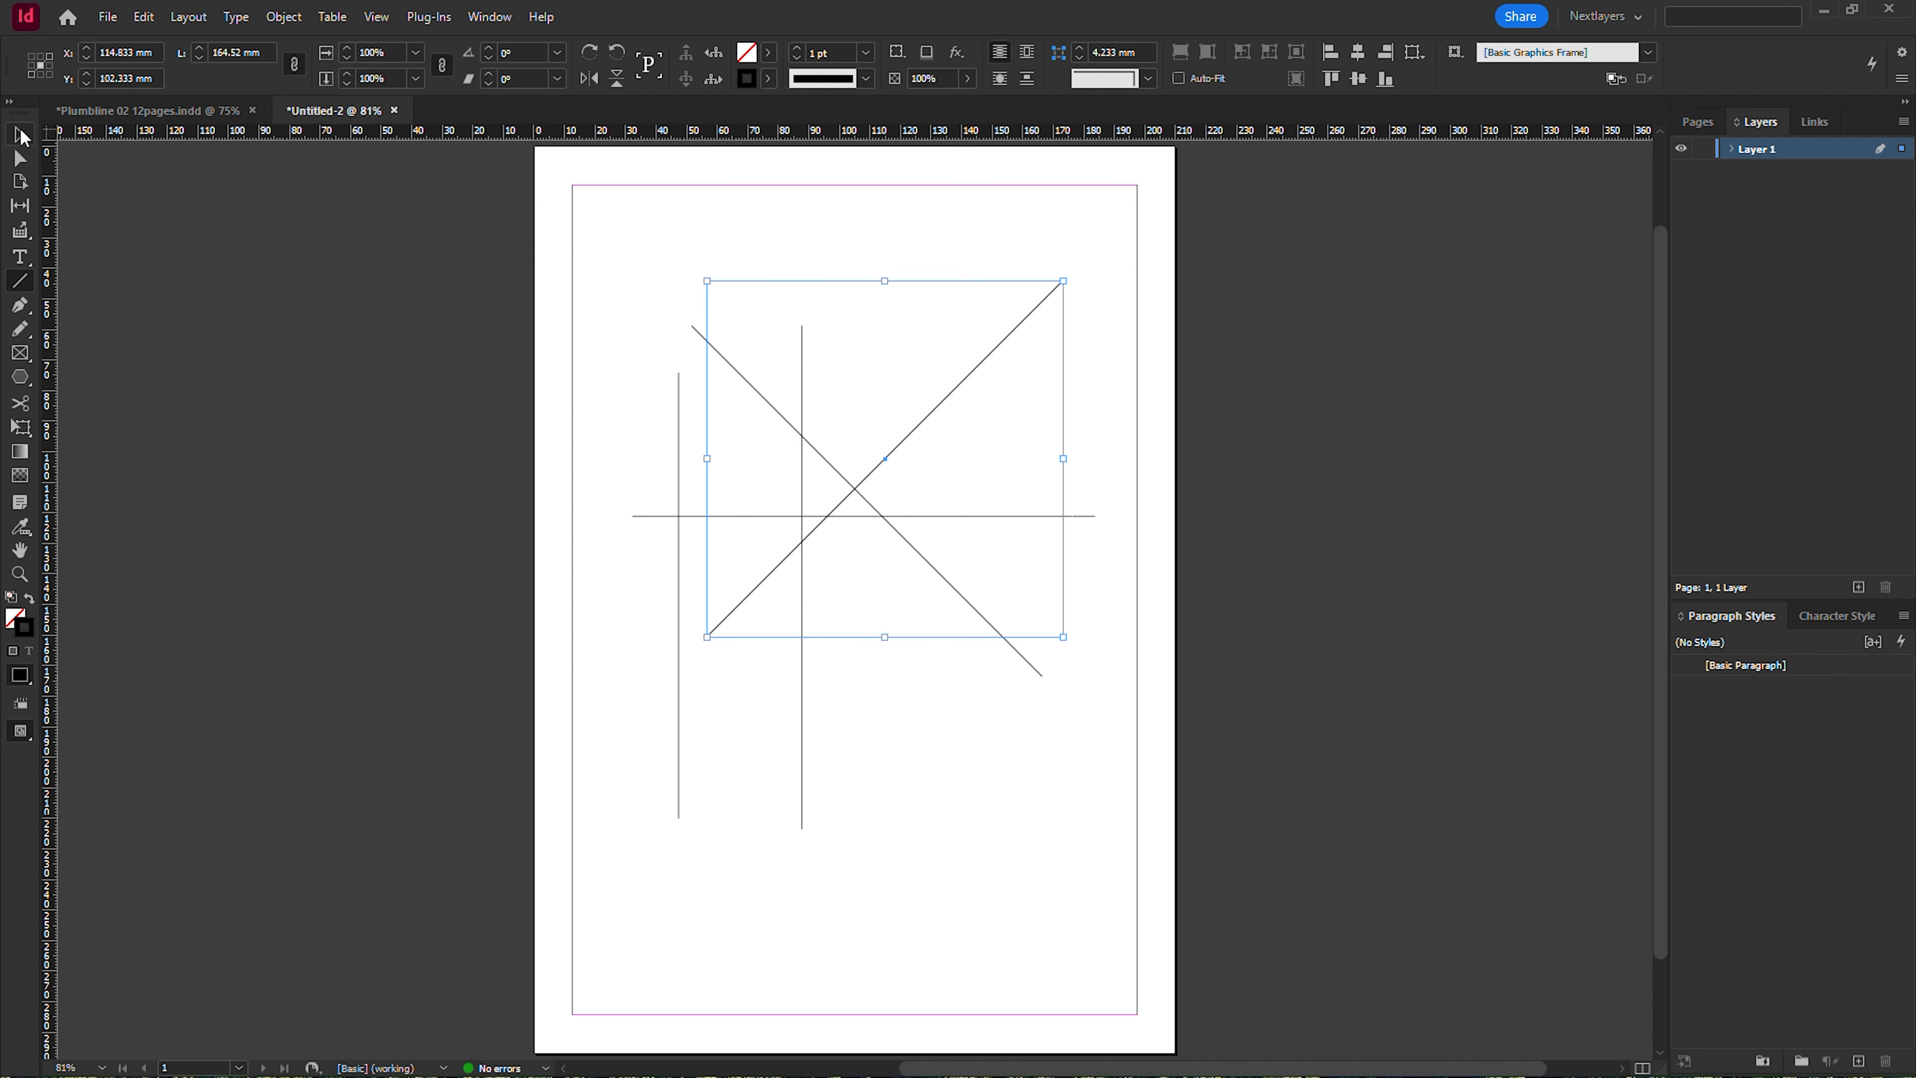
Select all five straight lines on the page and delete them.
left_click(19, 135)
left_click_drag(644, 242, 995, 764)
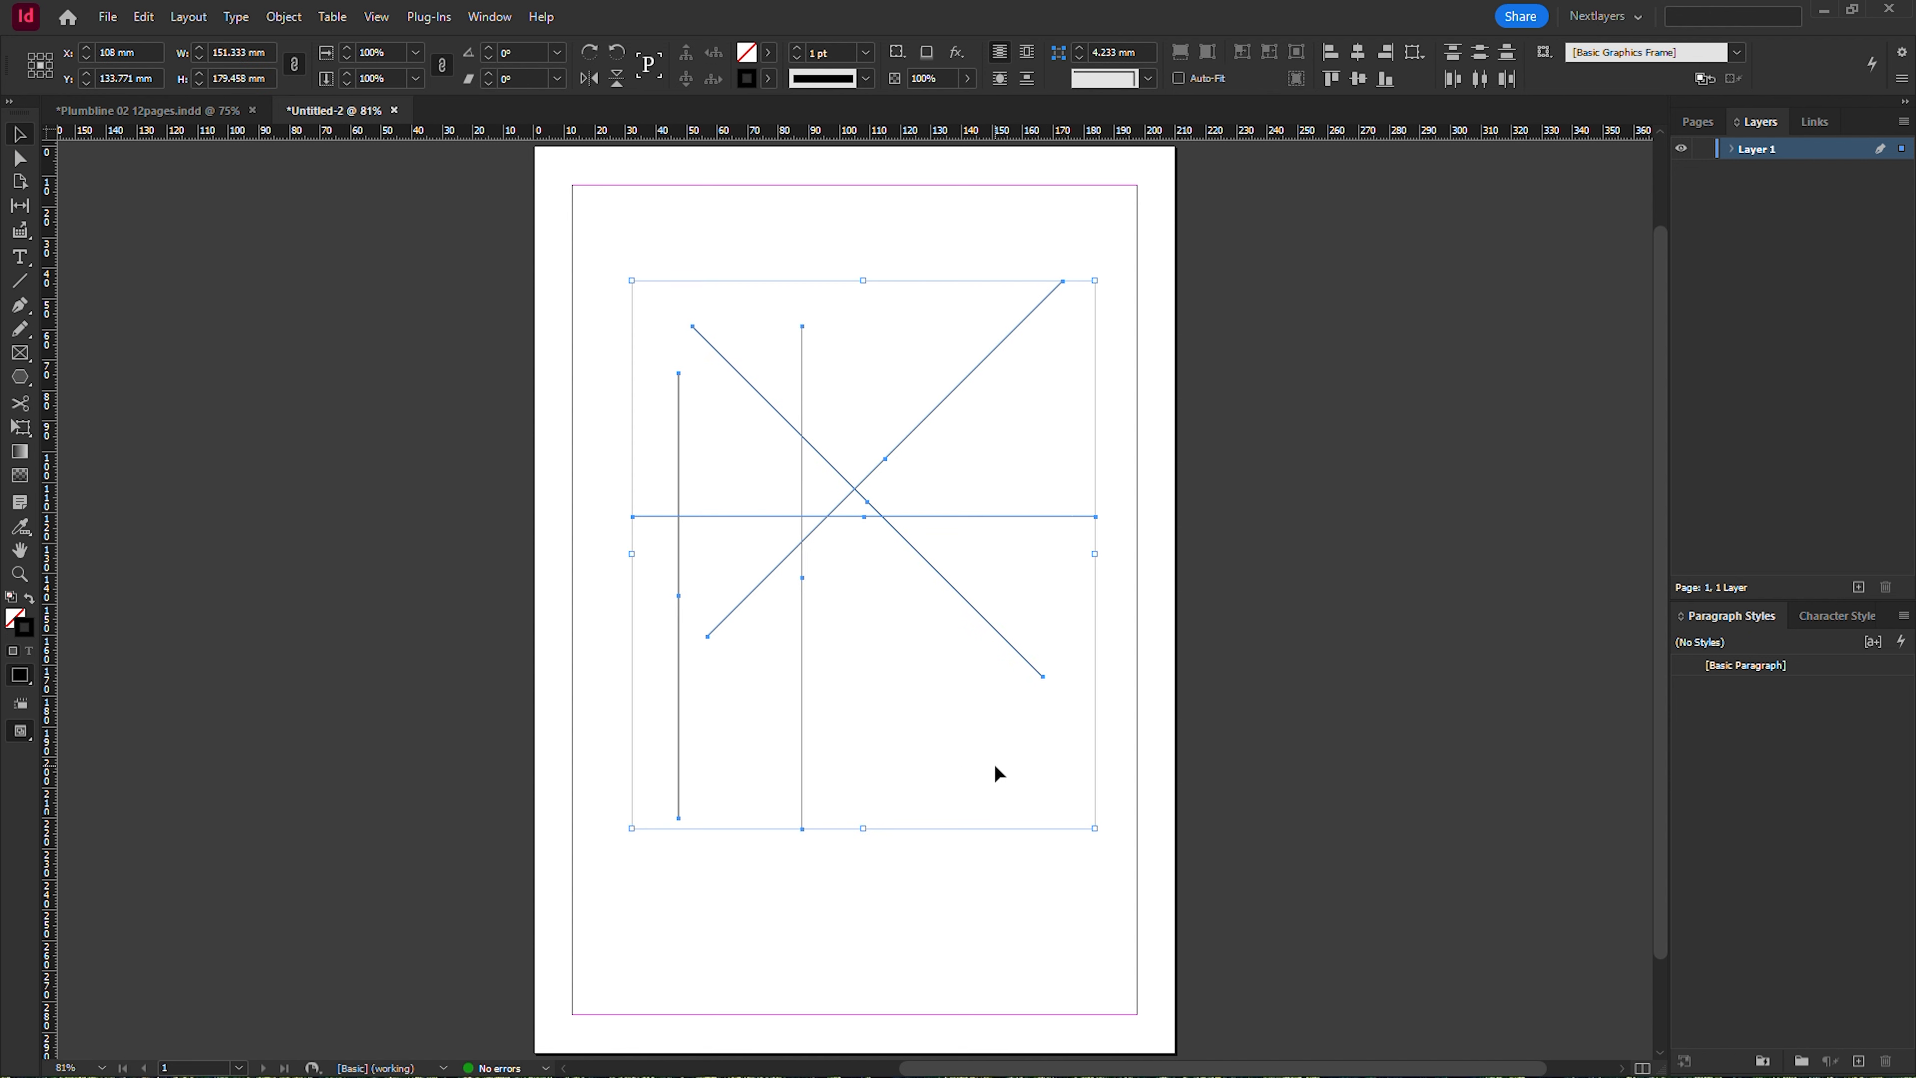
key("Delete")
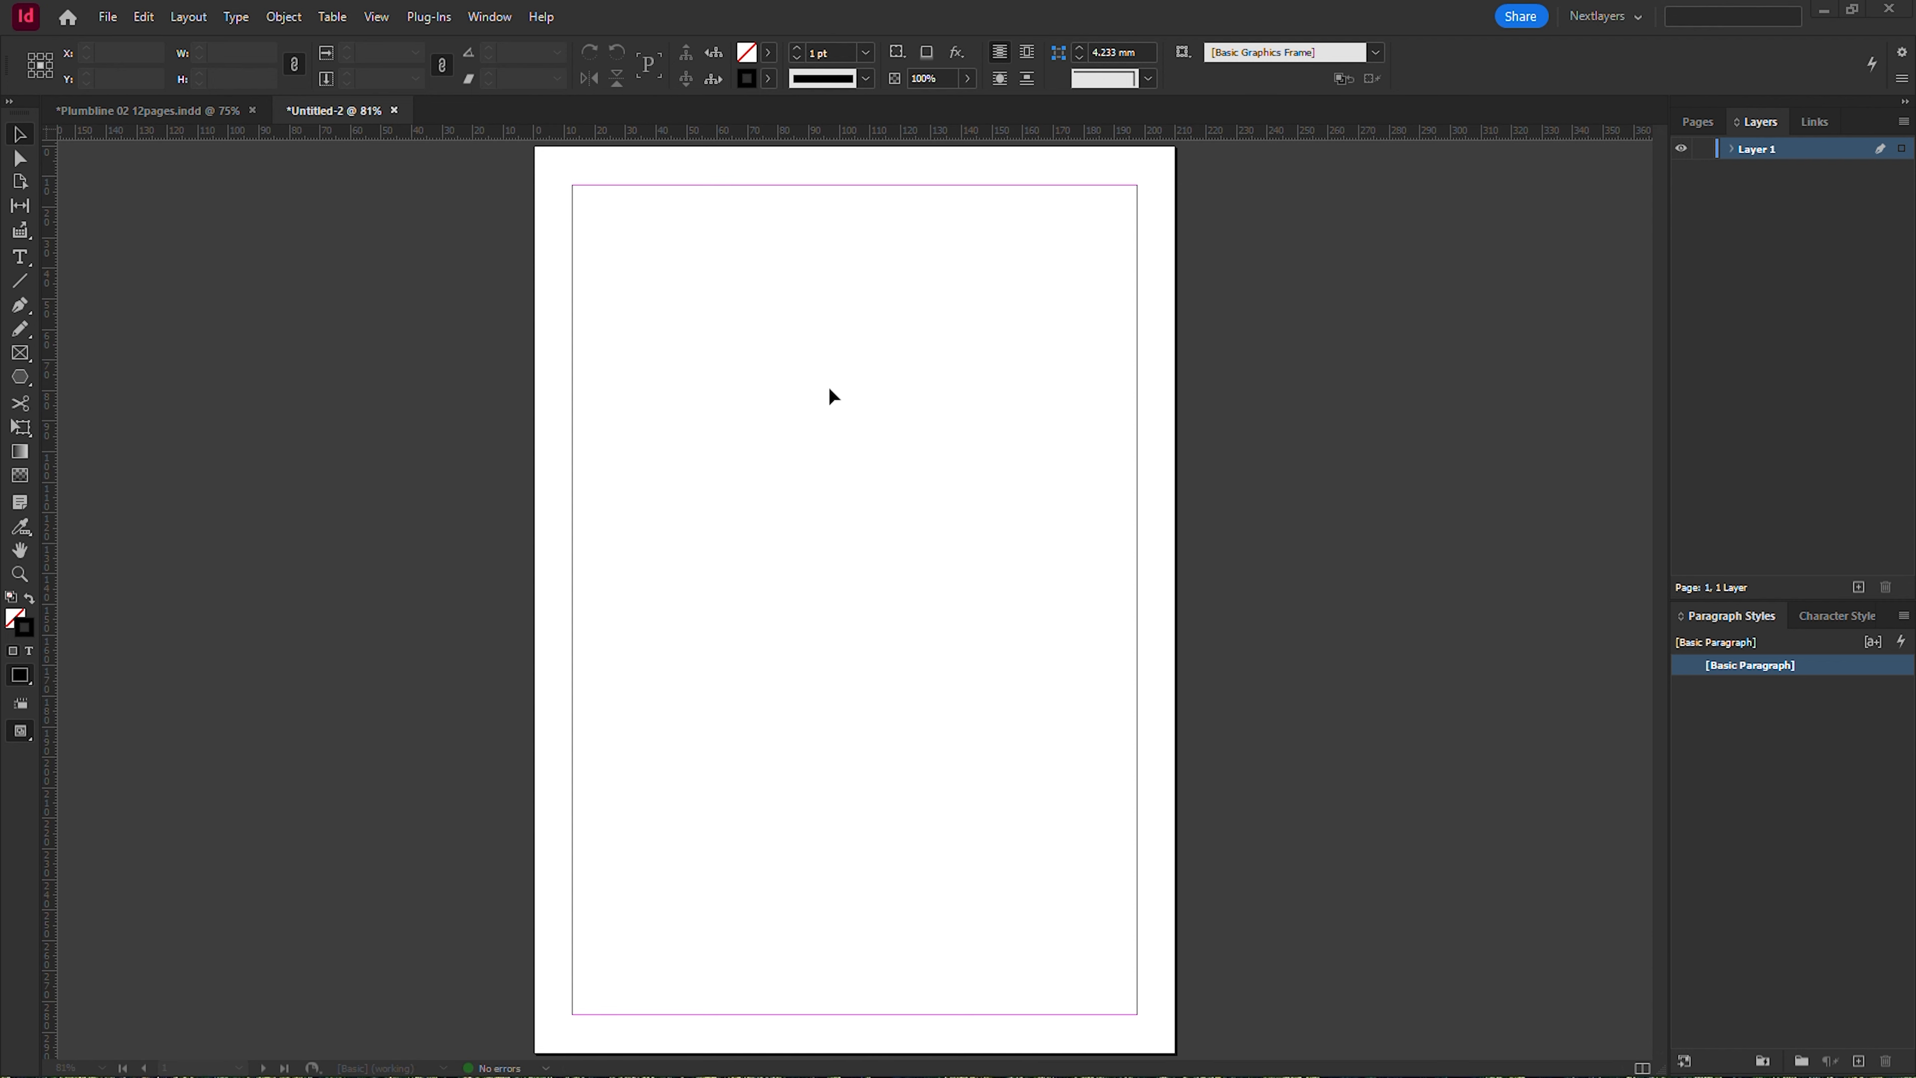
Draw an open, irregular zigzag path of straight segments through twelve anchor points with the Pen tool.
left_click(19, 307)
left_click(32, 317)
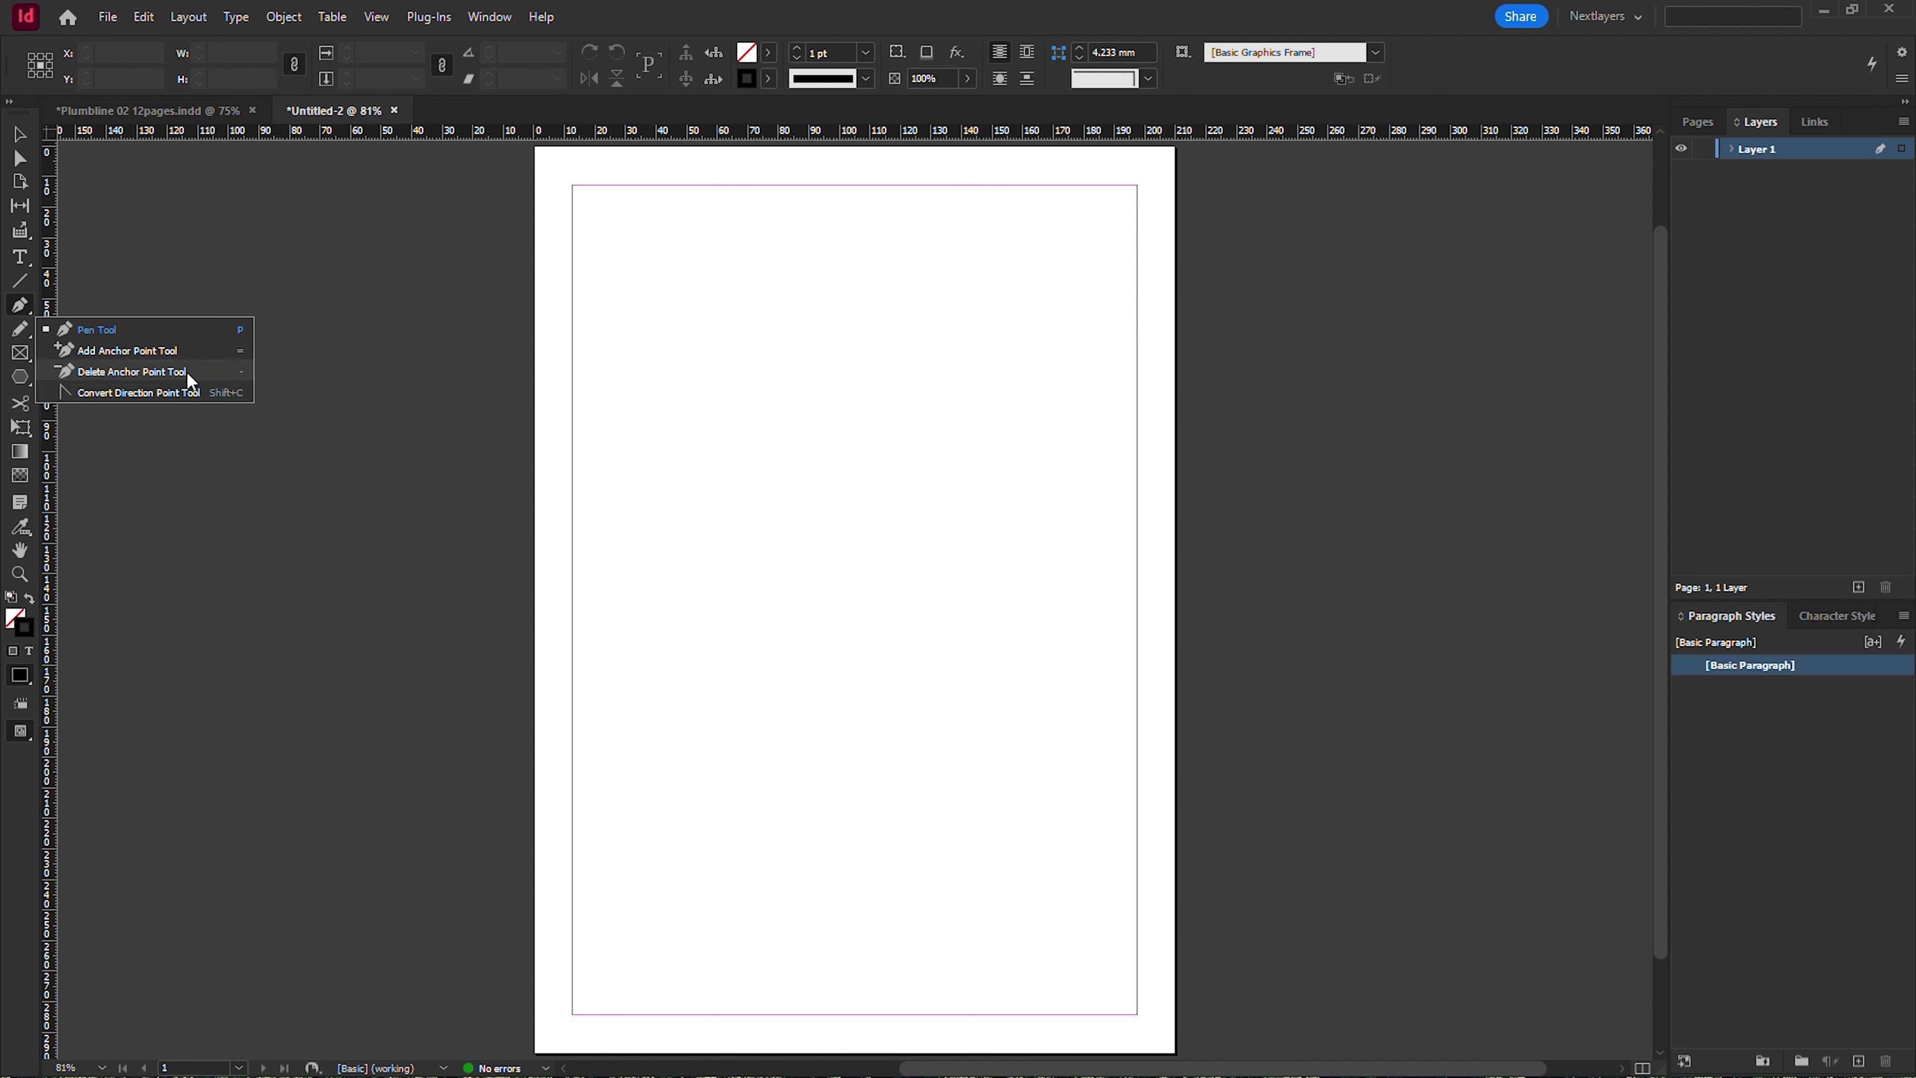
left_click(163, 331)
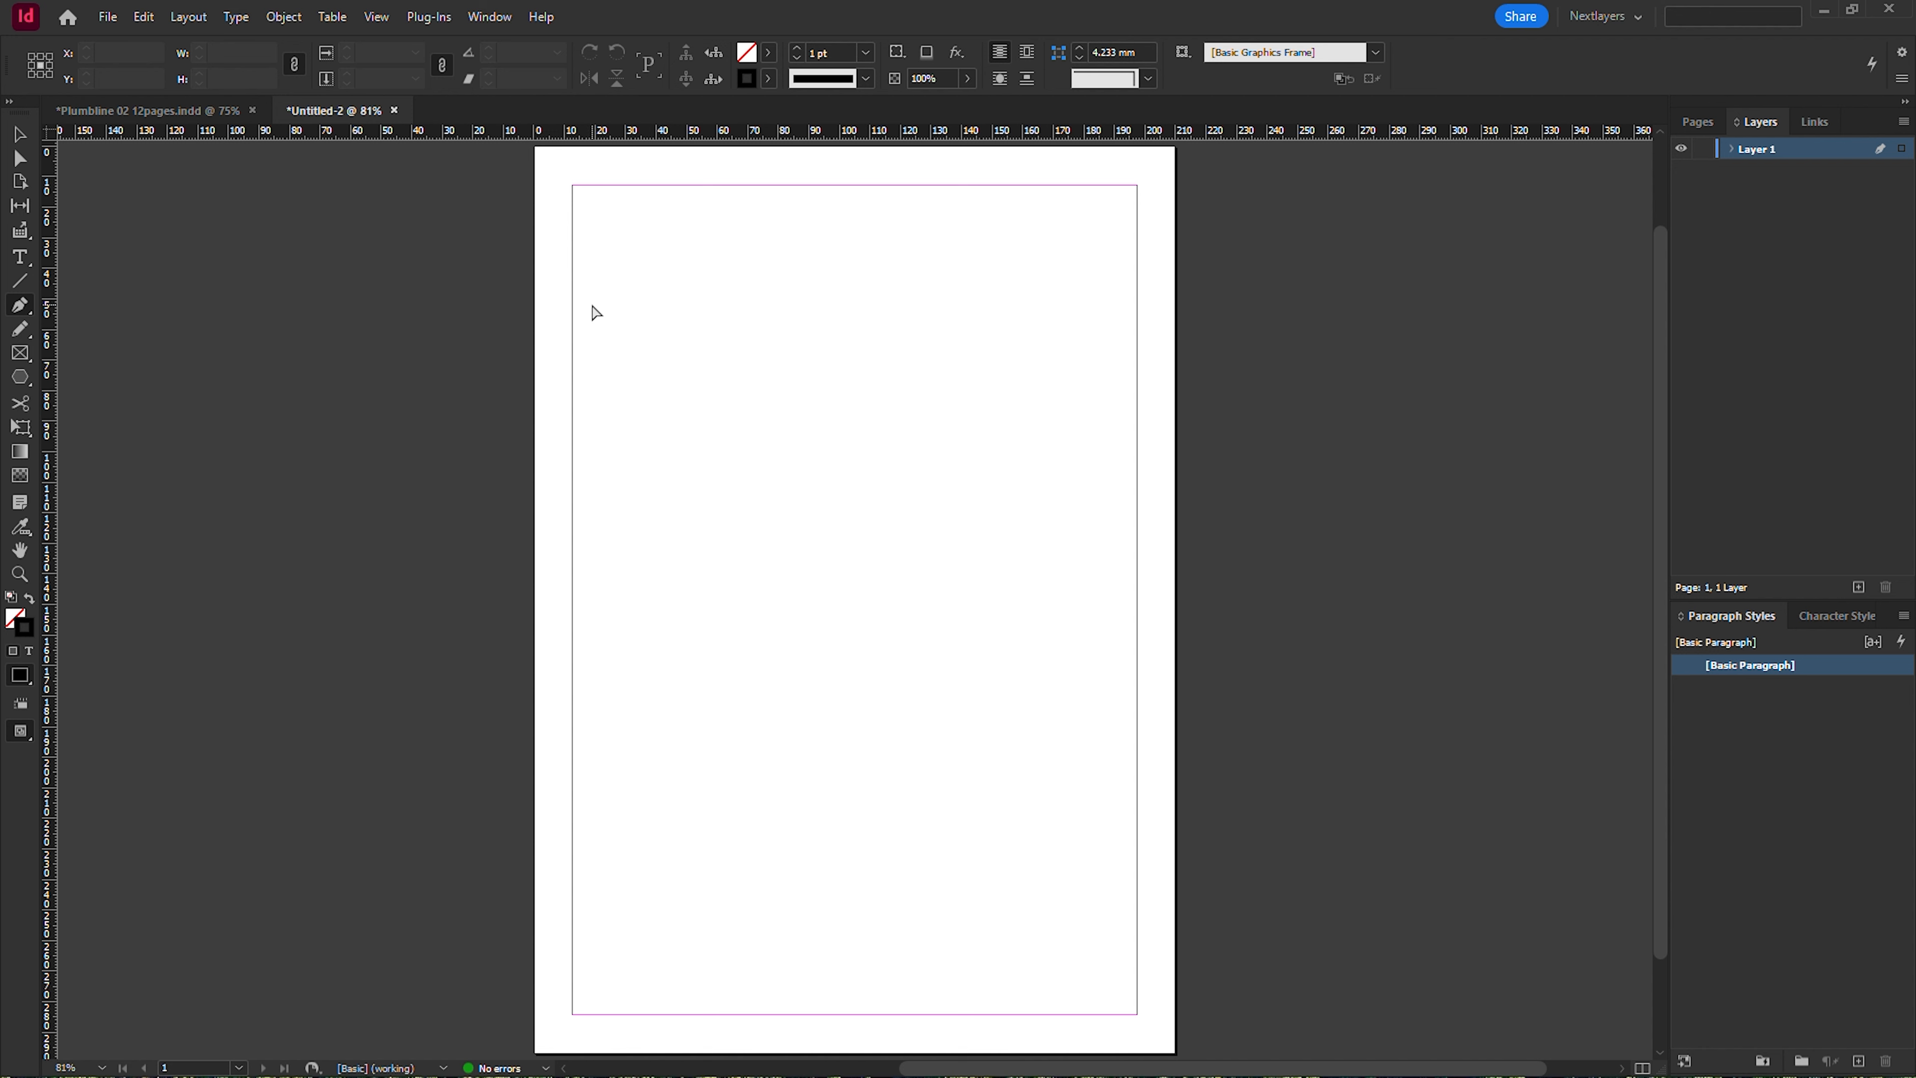
left_click_drag(567, 263, 1147, 695)
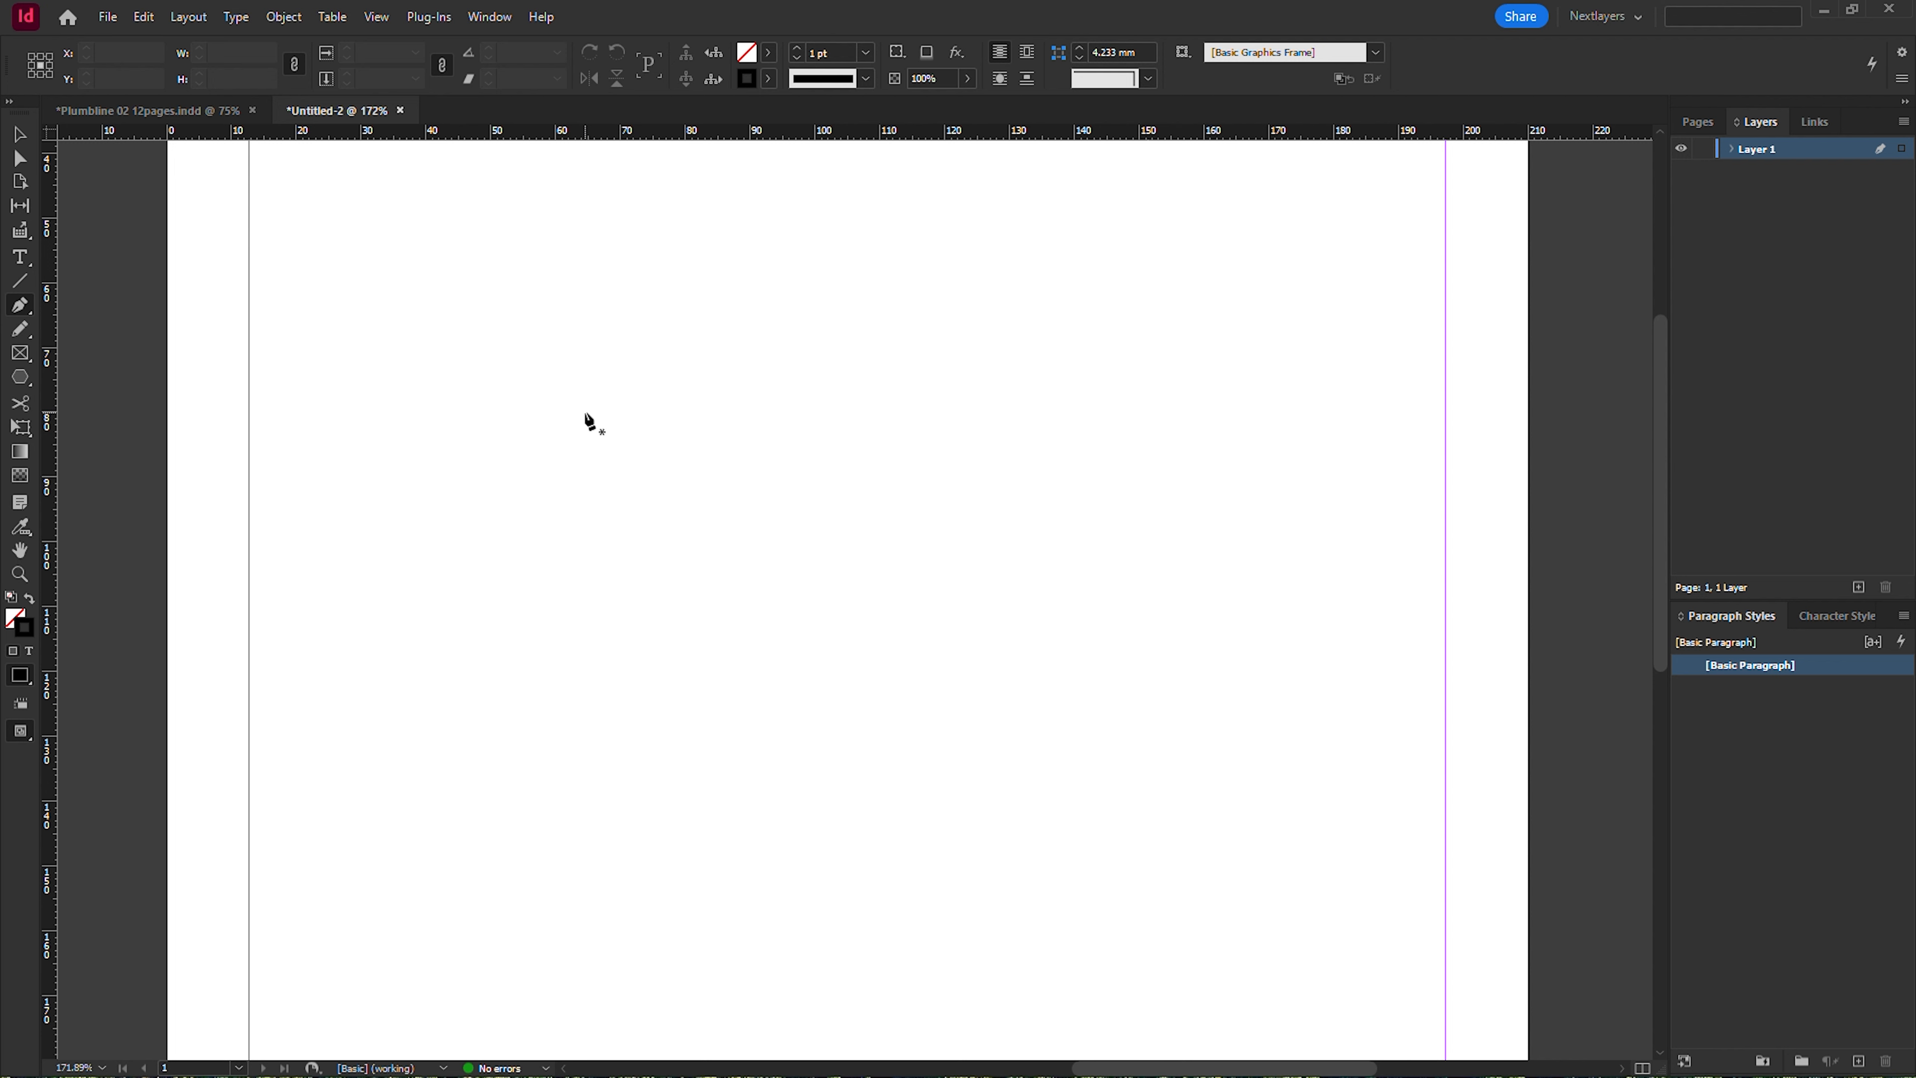
left_click(517, 366)
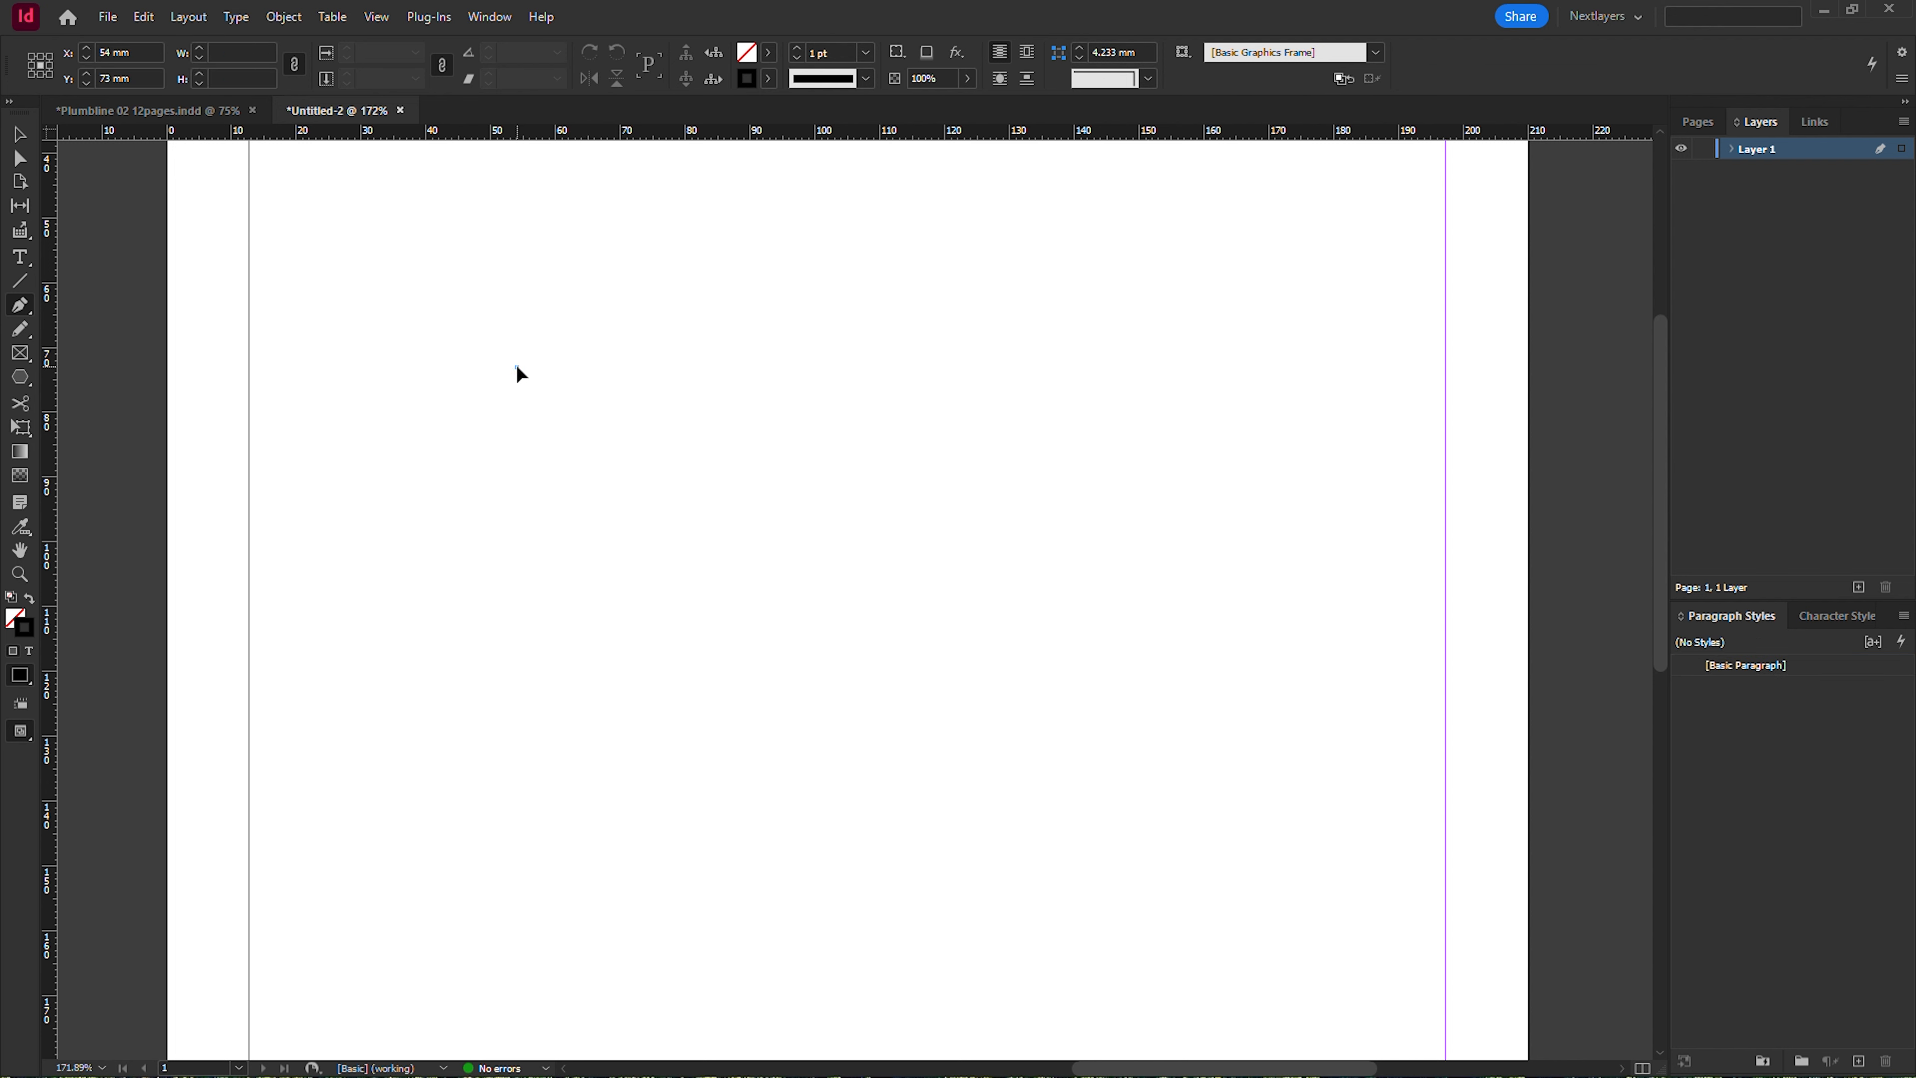
left_click(671, 580)
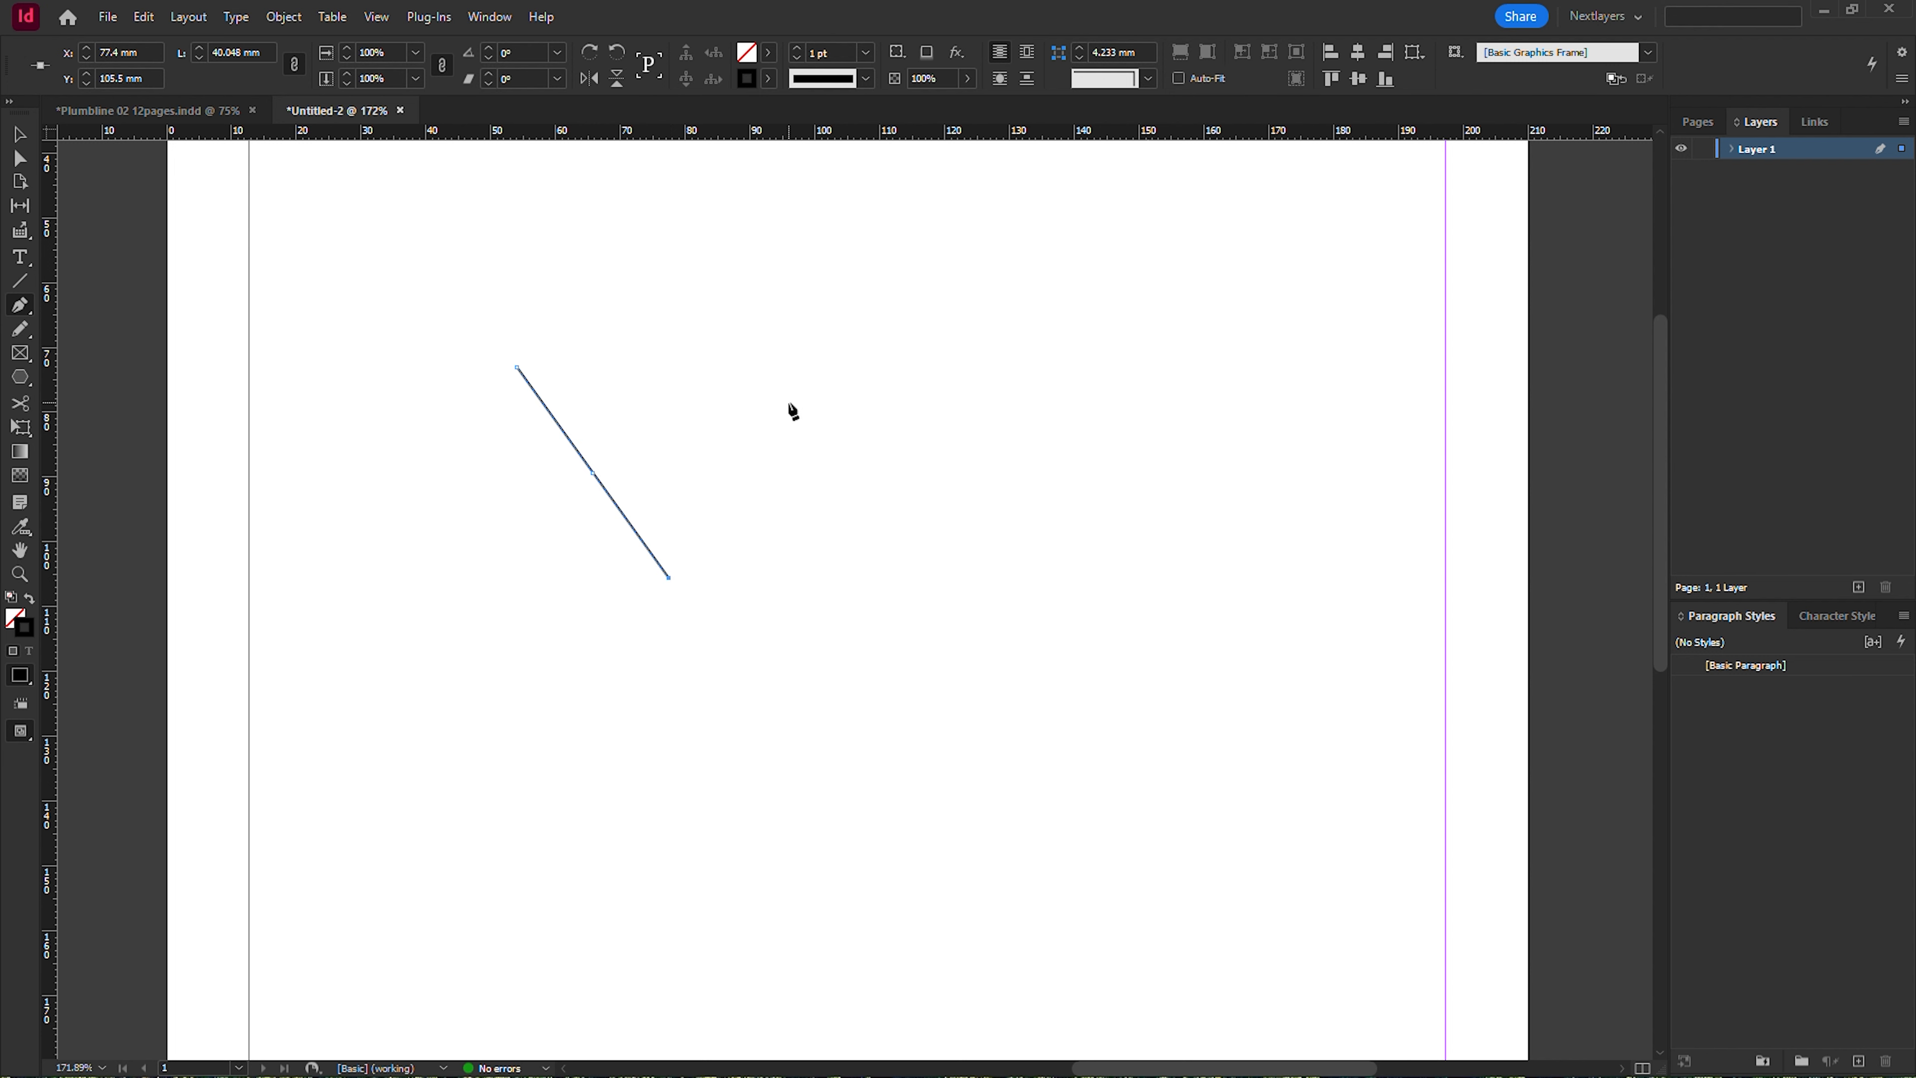
left_click(746, 442)
left_click(998, 610)
left_click(786, 676)
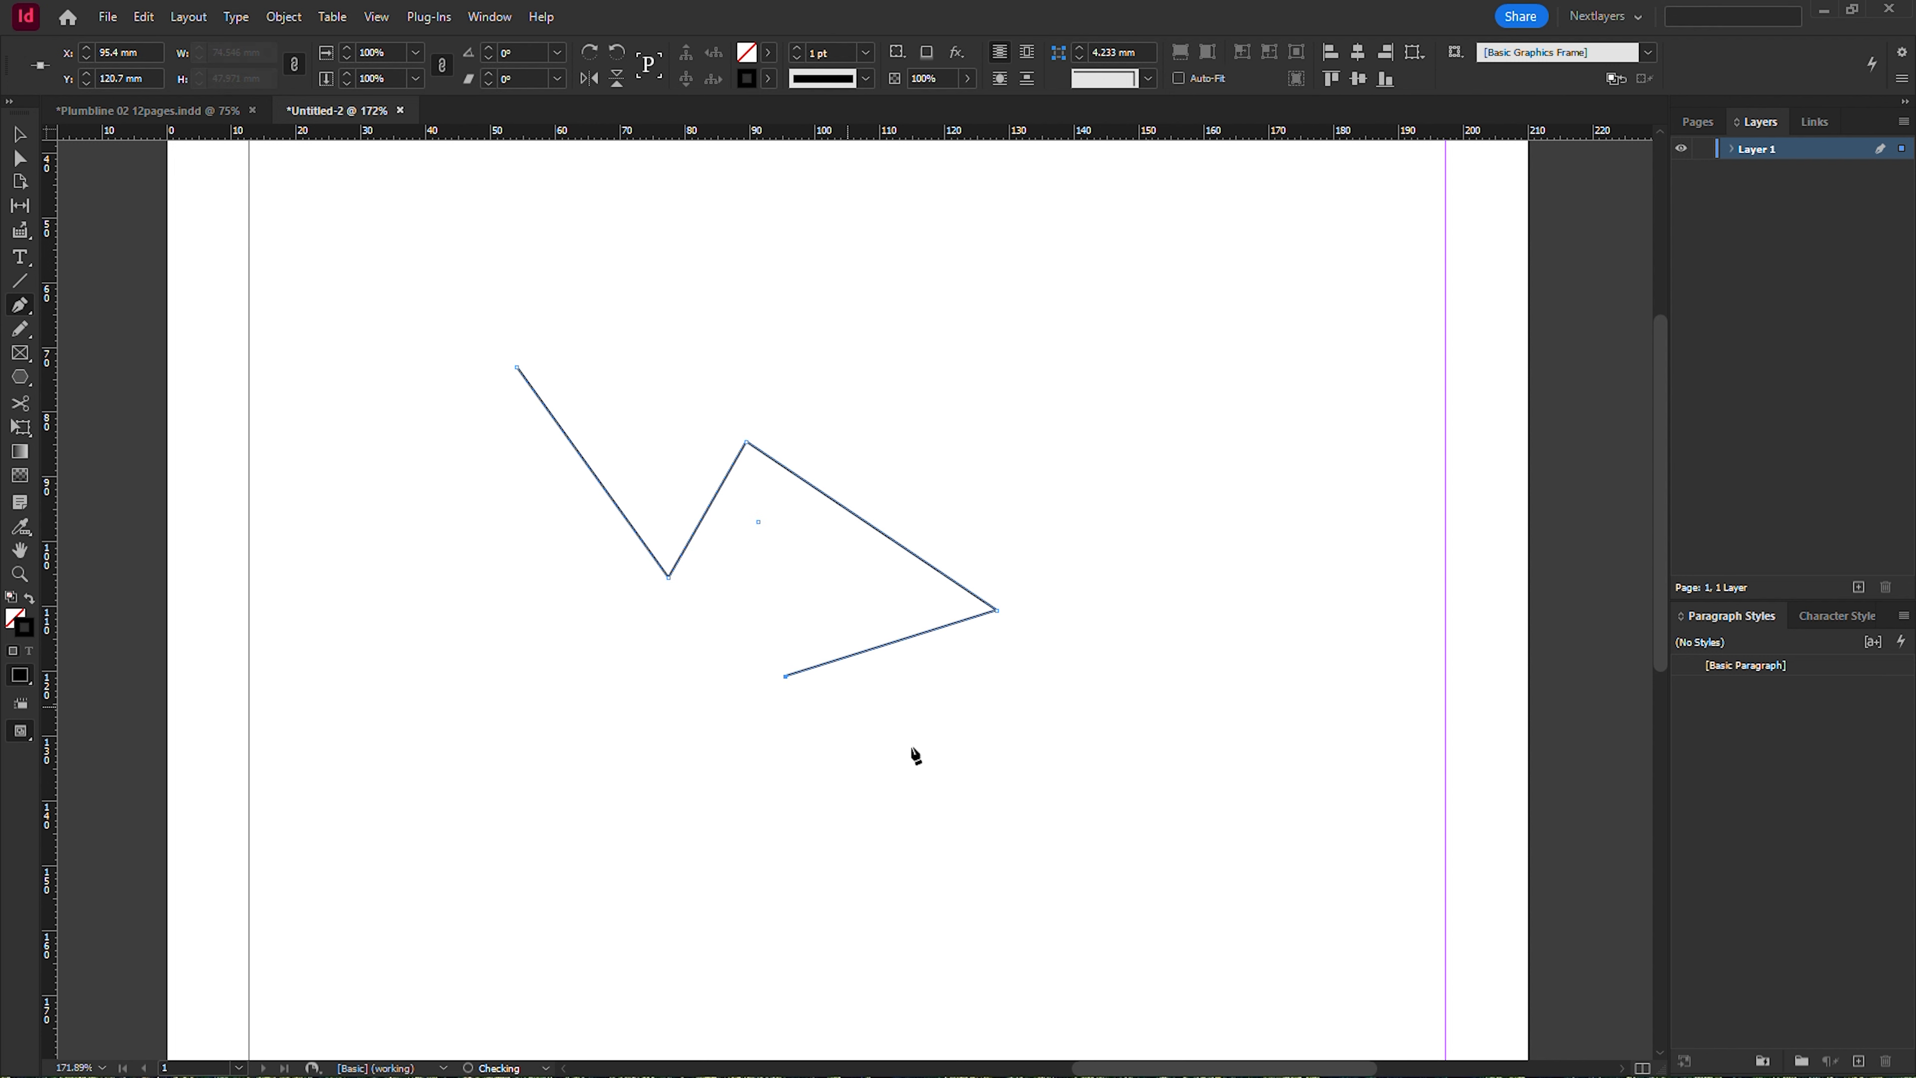
left_click(1062, 785)
left_click(1186, 630)
left_click(1106, 427)
left_click(875, 383)
left_click(706, 292)
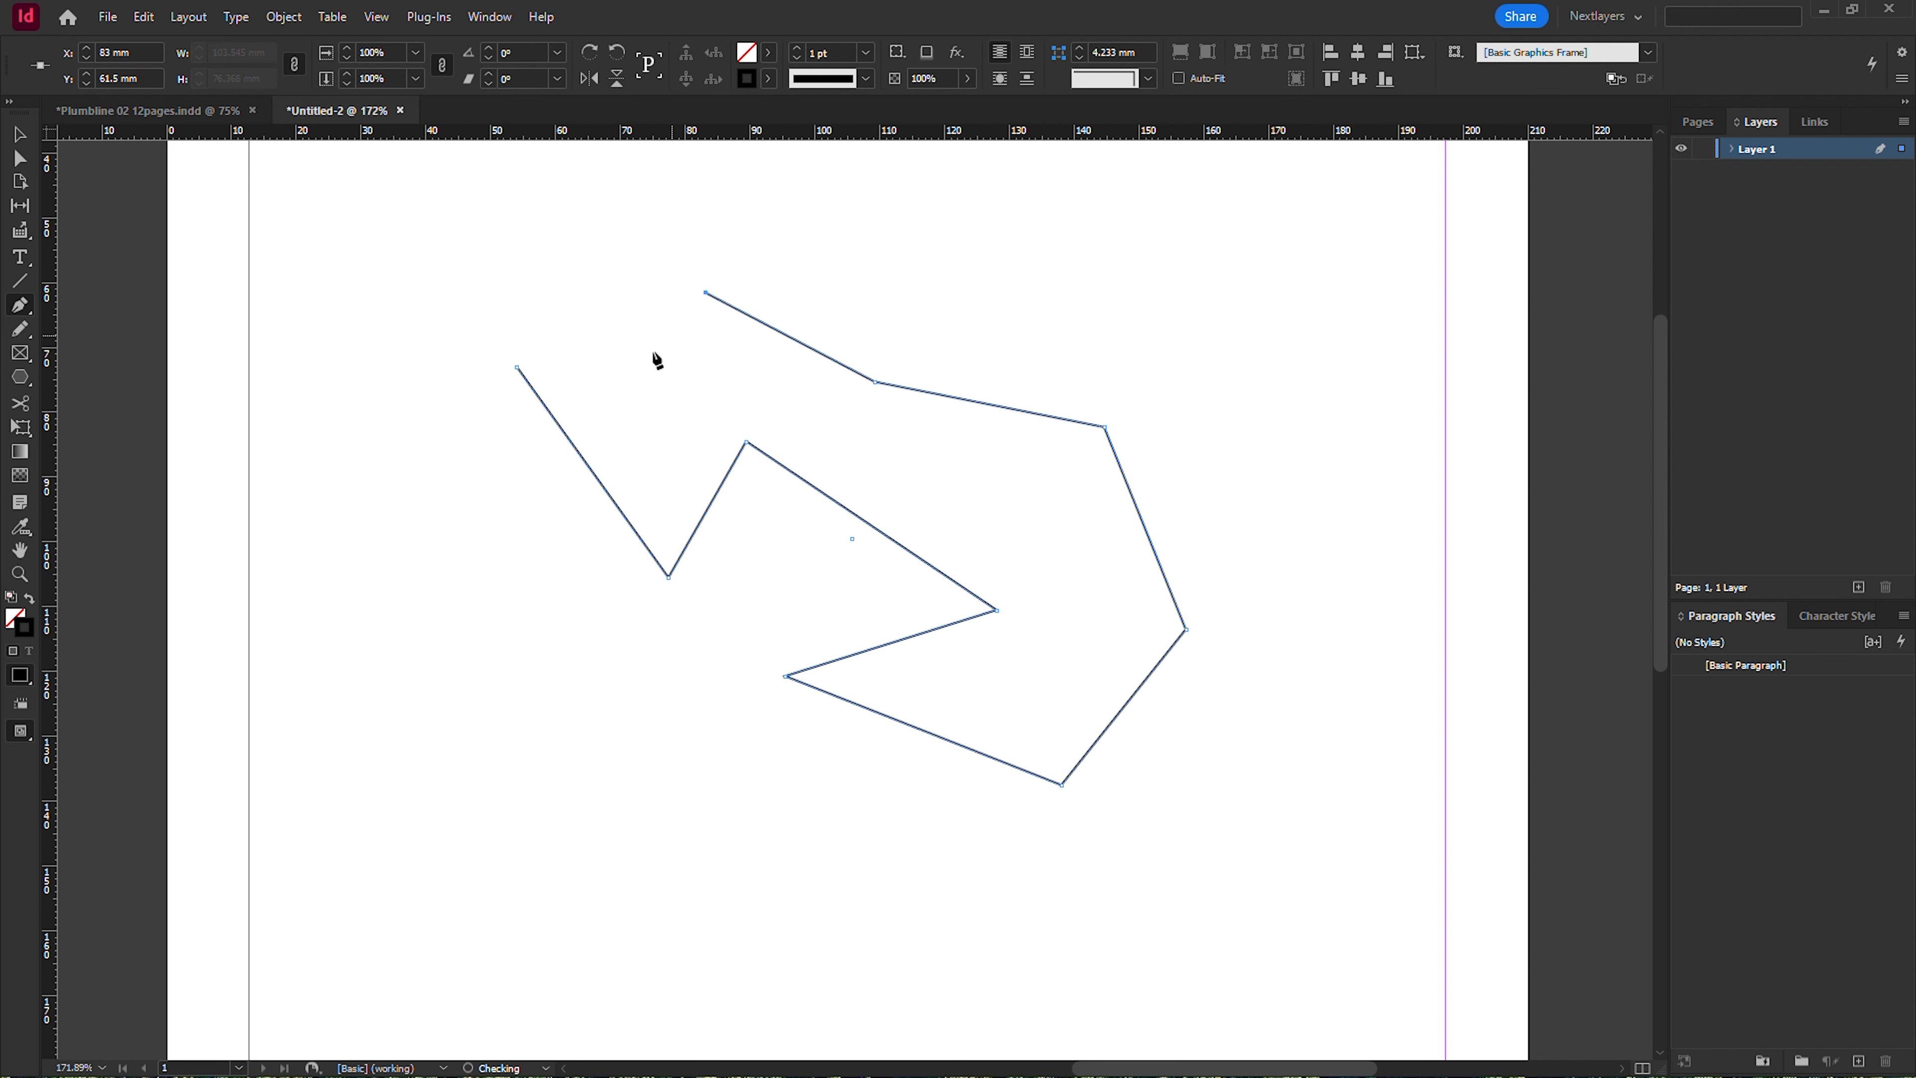
left_click(644, 362)
left_click(486, 706)
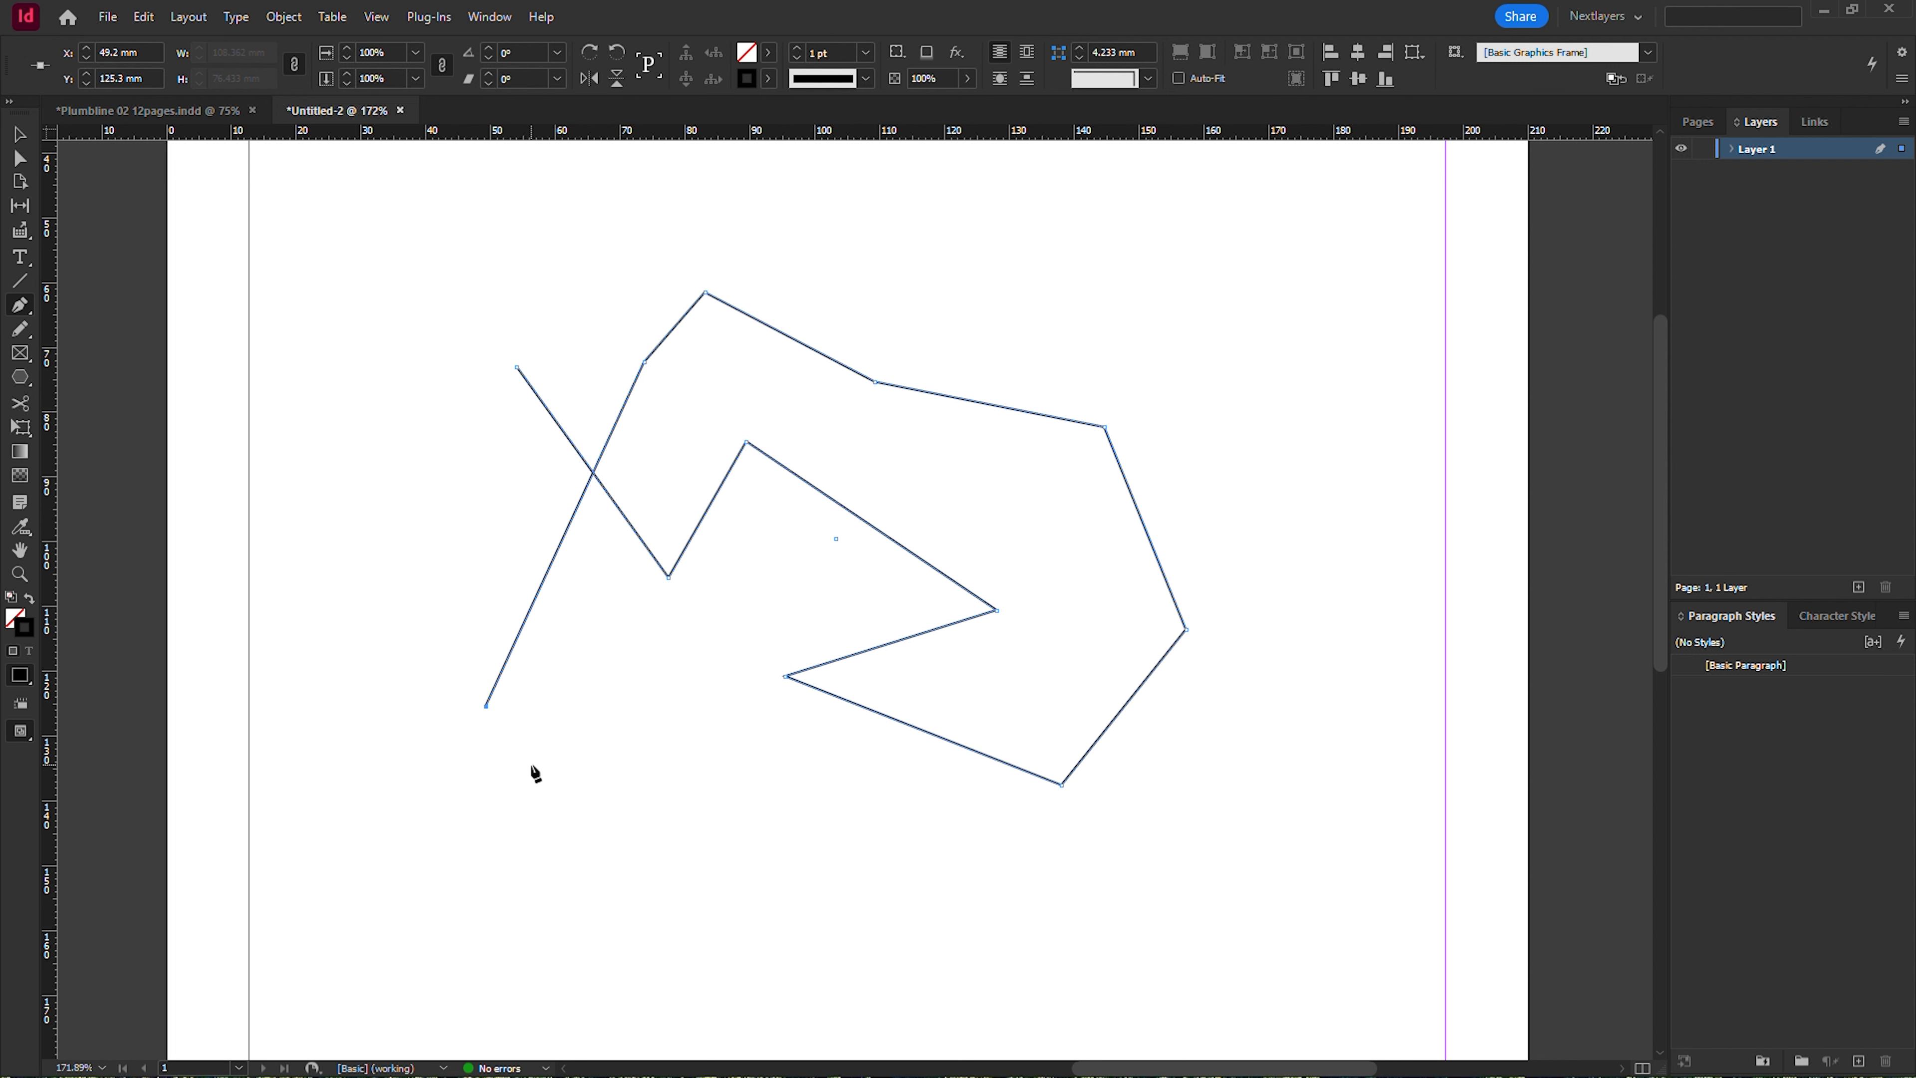
Move the zigzag path up the page so its centre sits at about X 109 mm, Y 68 mm.
left_click(21, 137)
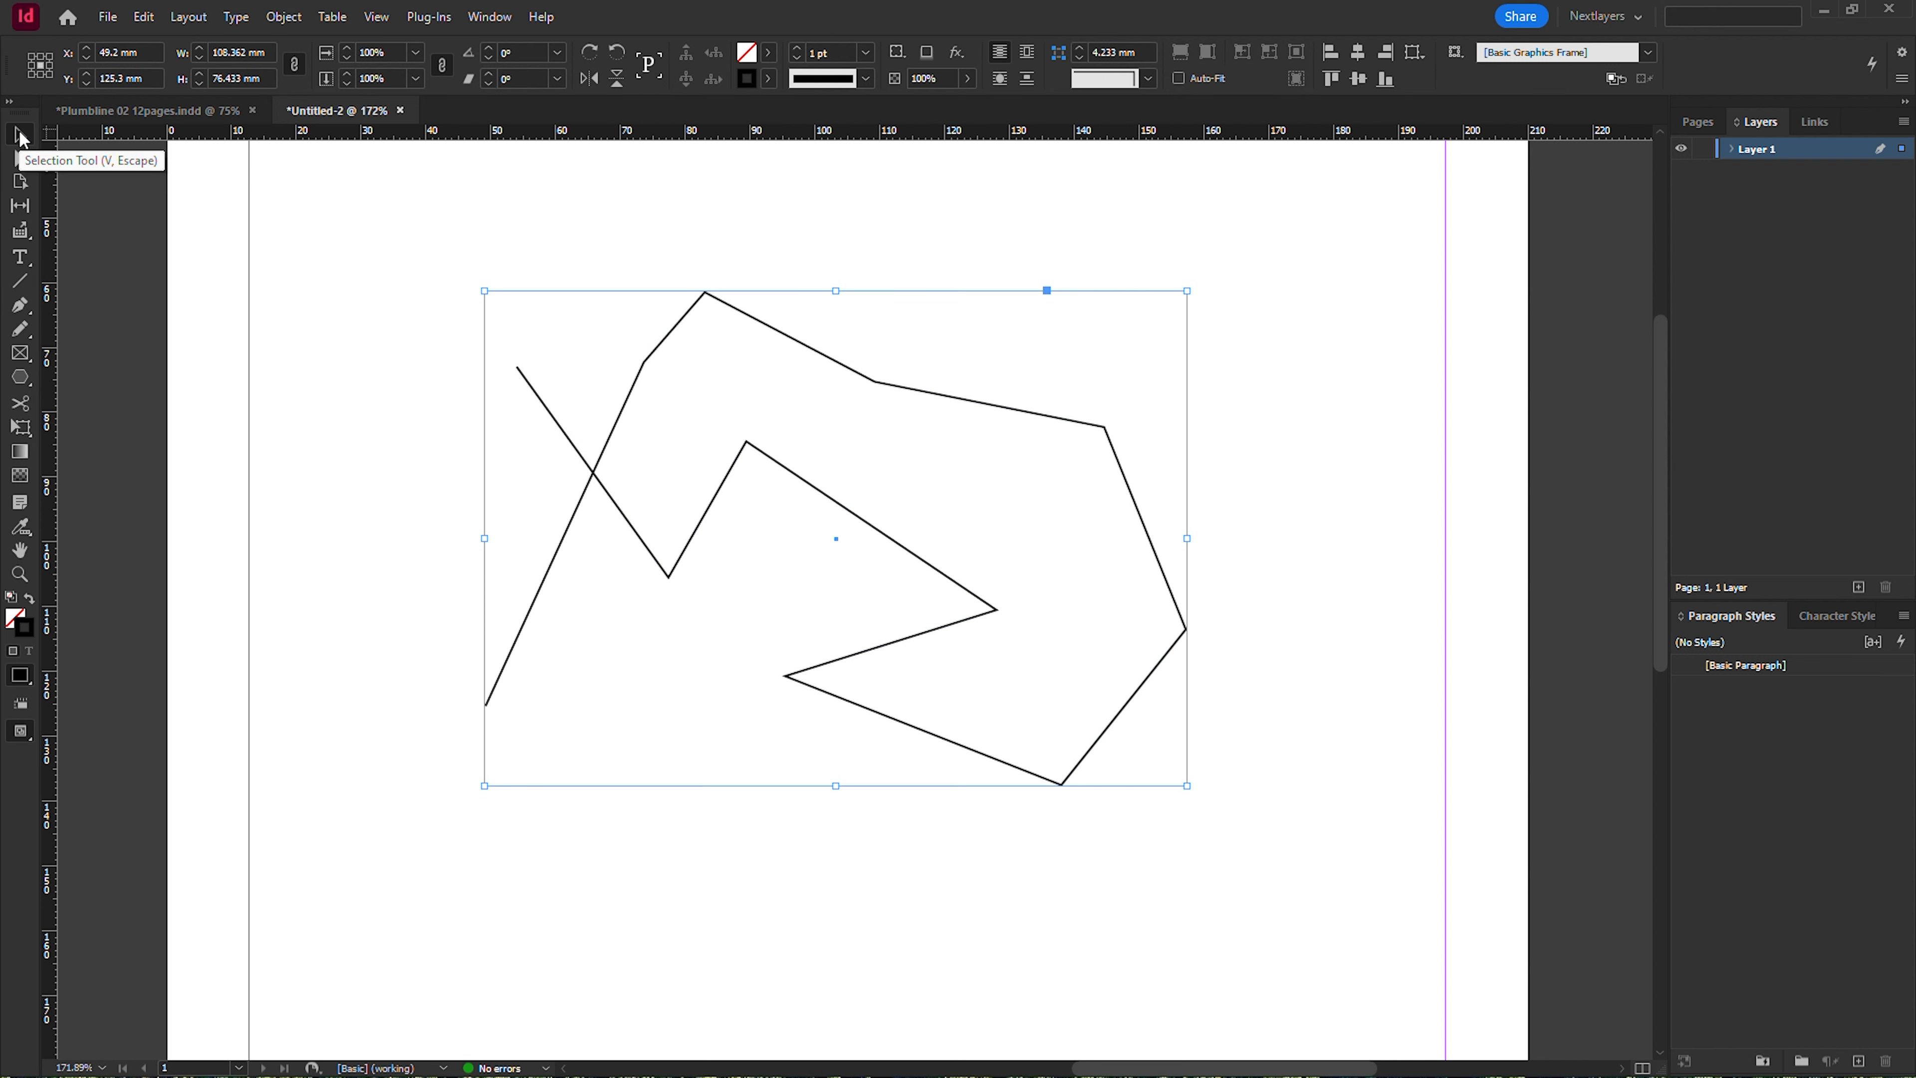
left_click(526, 351)
left_click(855, 375)
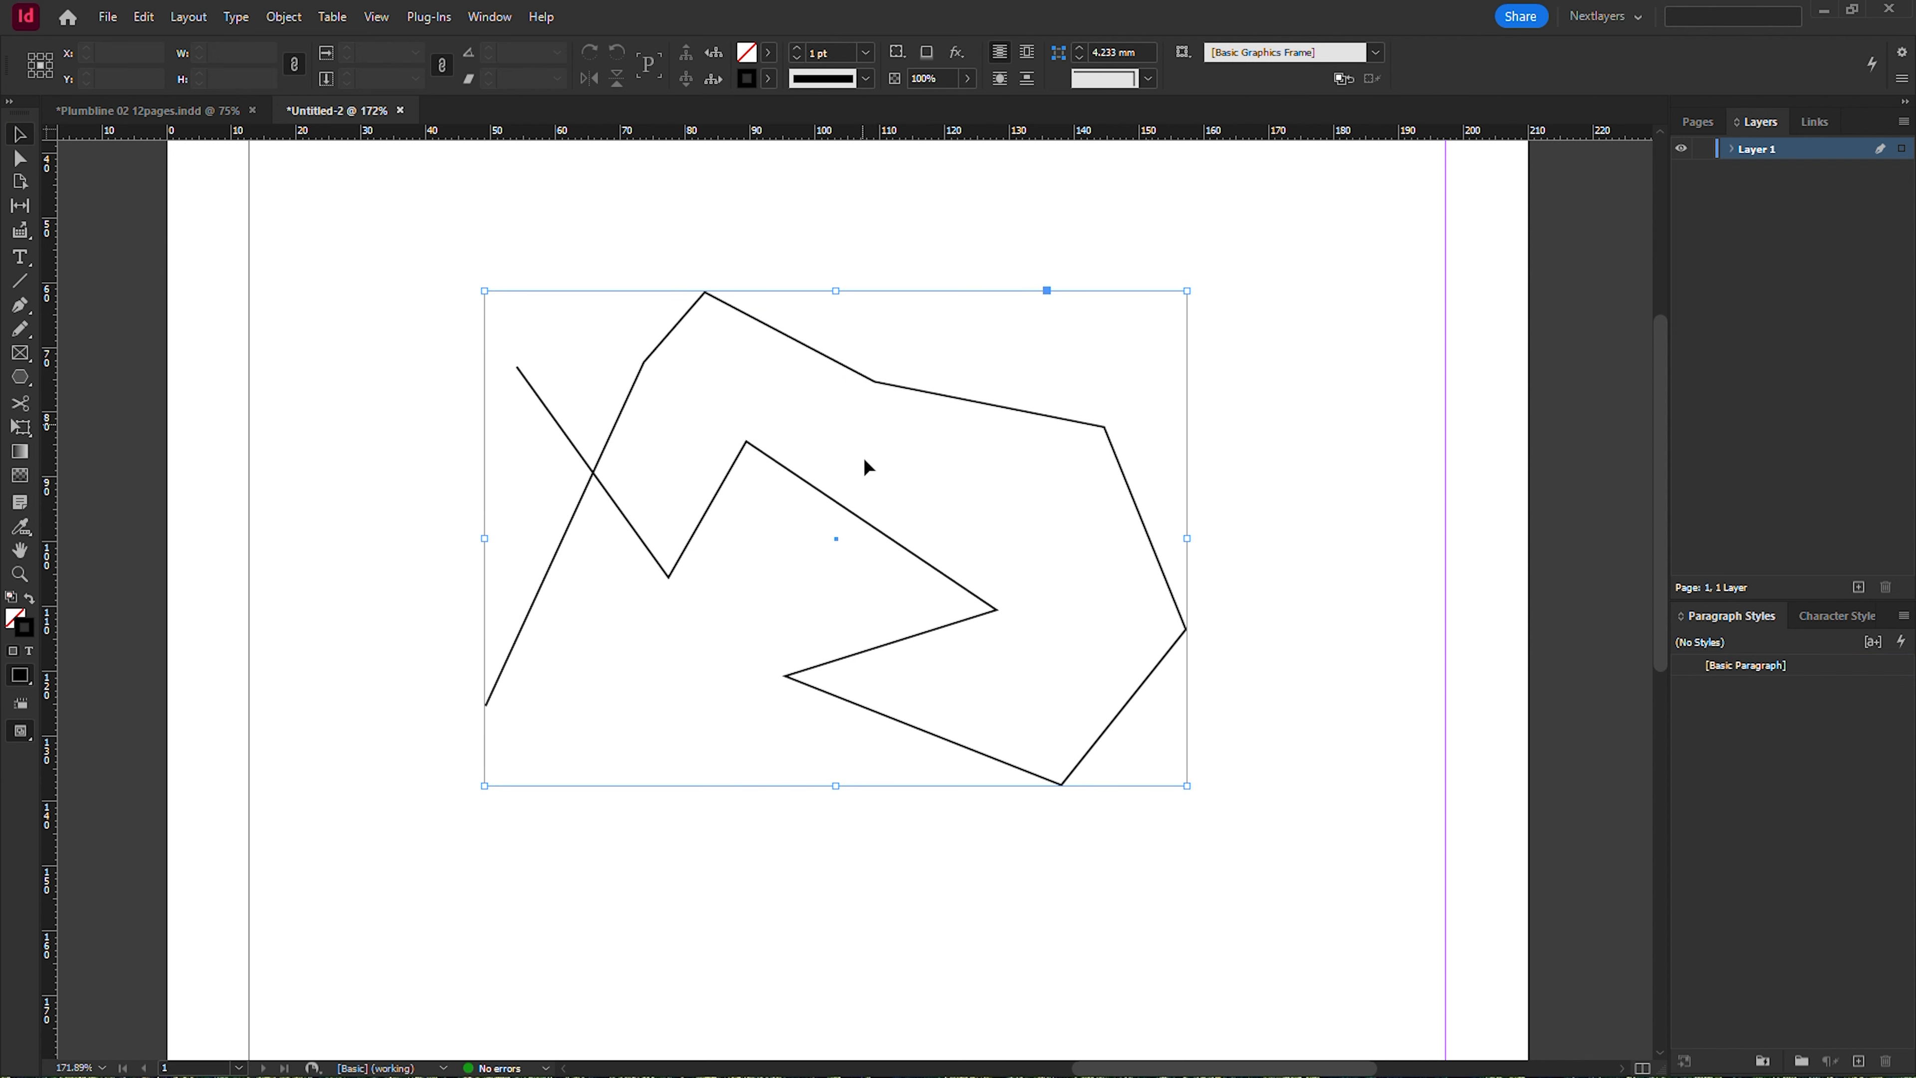
left_click_drag(864, 475, 904, 321)
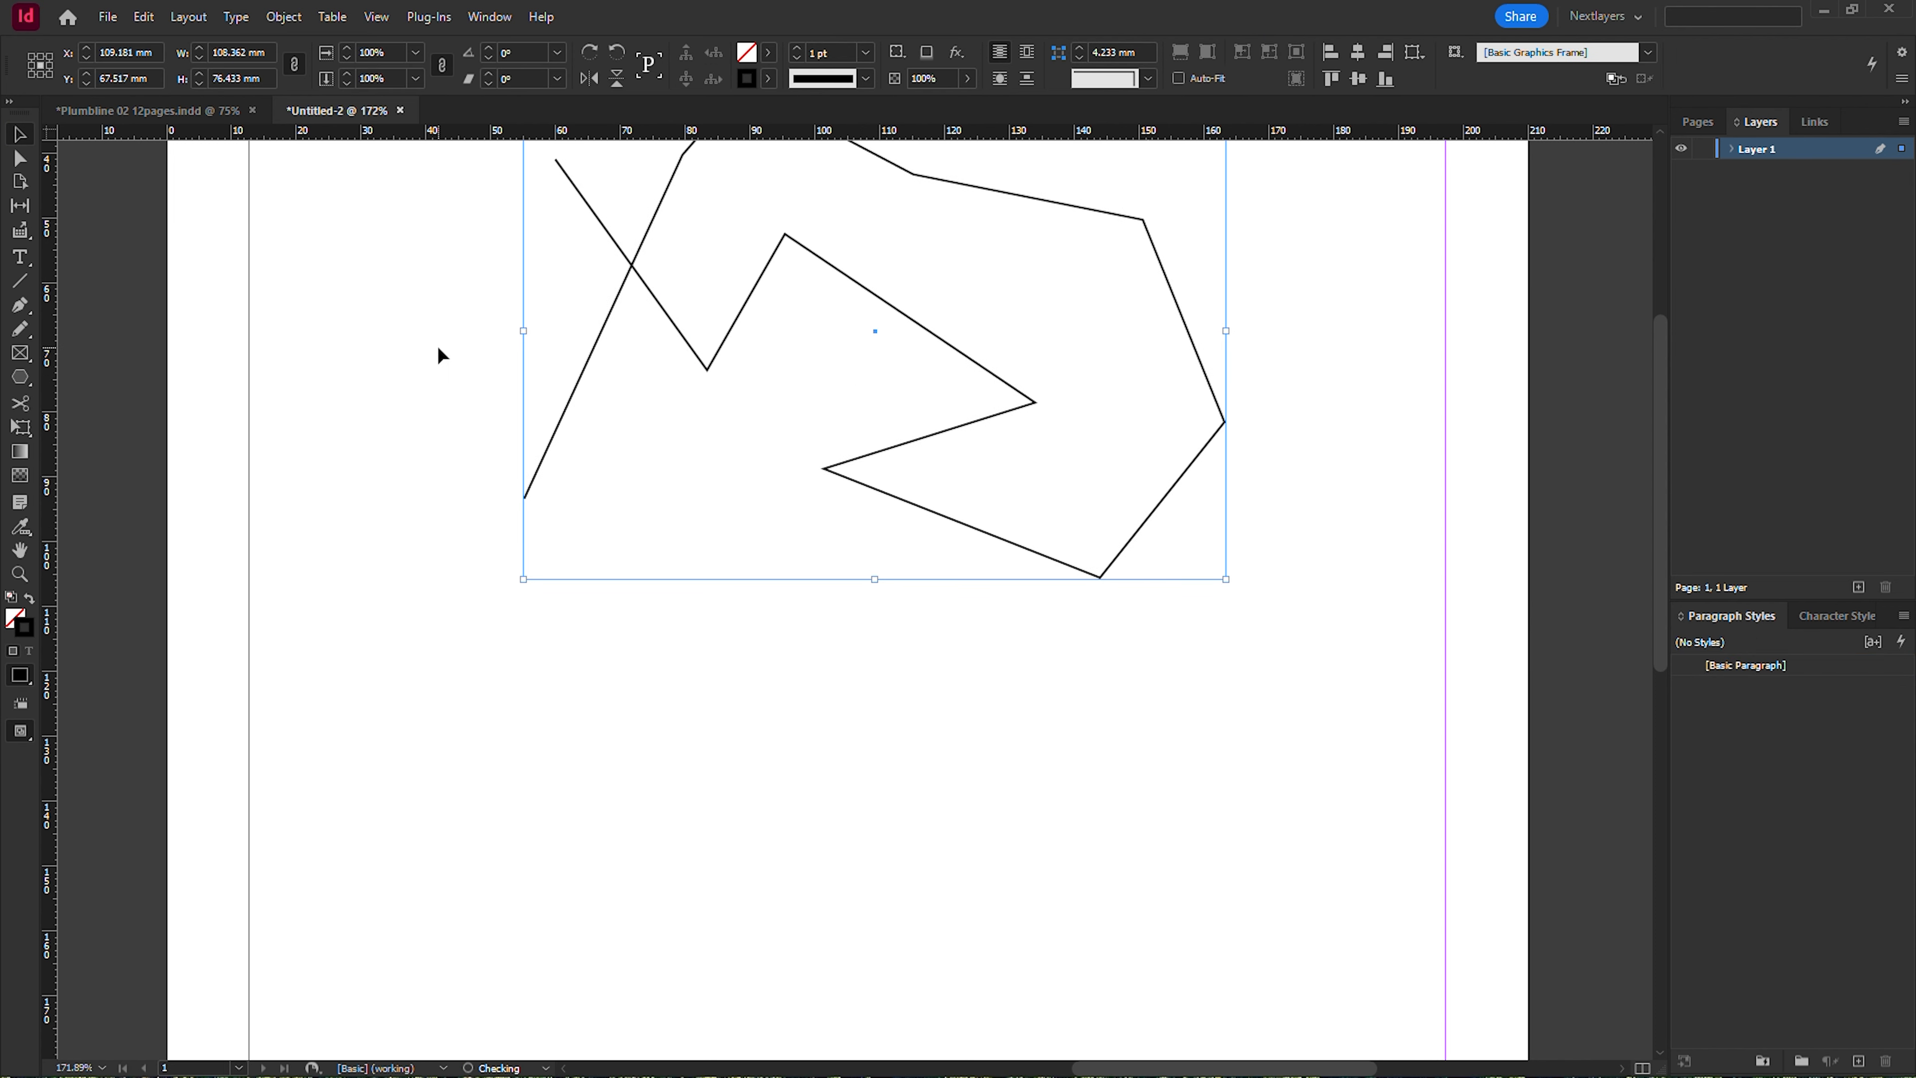
left_click(444, 356)
Draw an open, looping curved path about 107 by 41 mm below the zigzag path with the Pen tool.
left_click(22, 306)
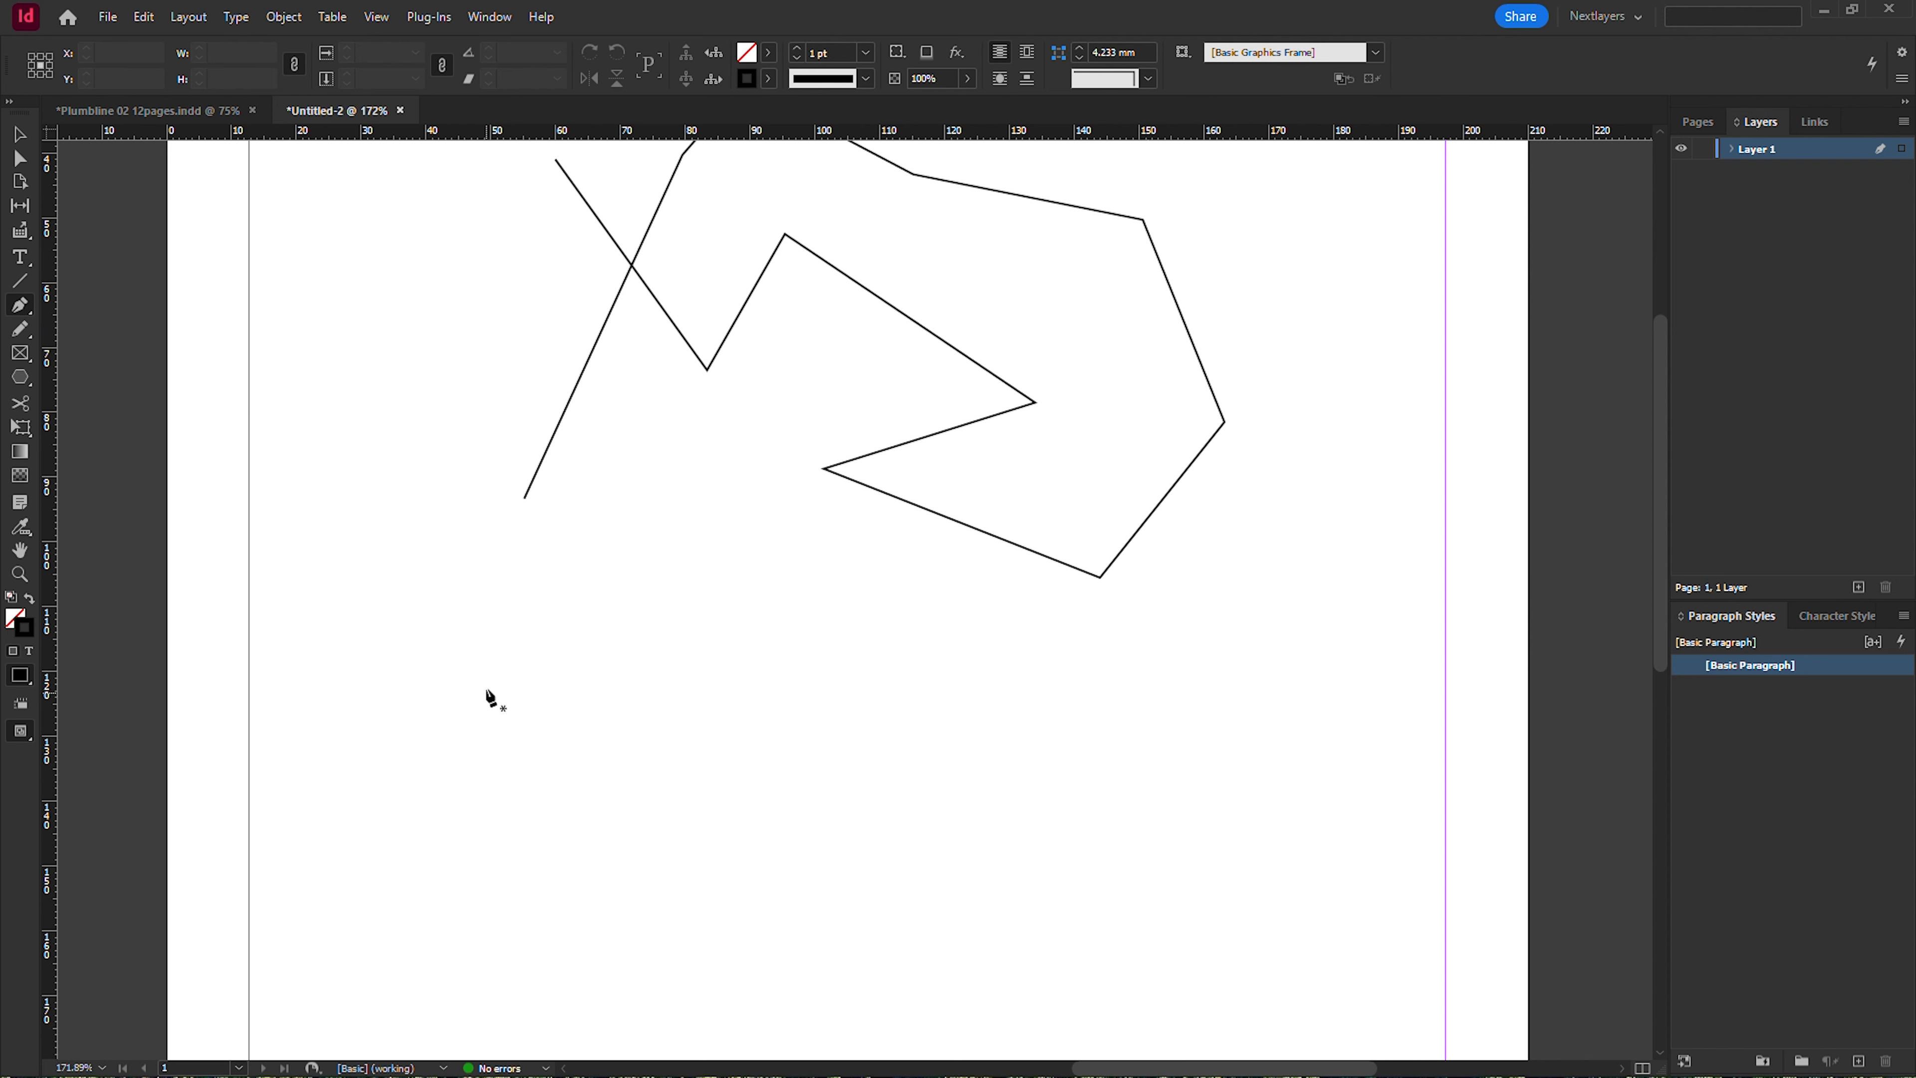
left_click(477, 672)
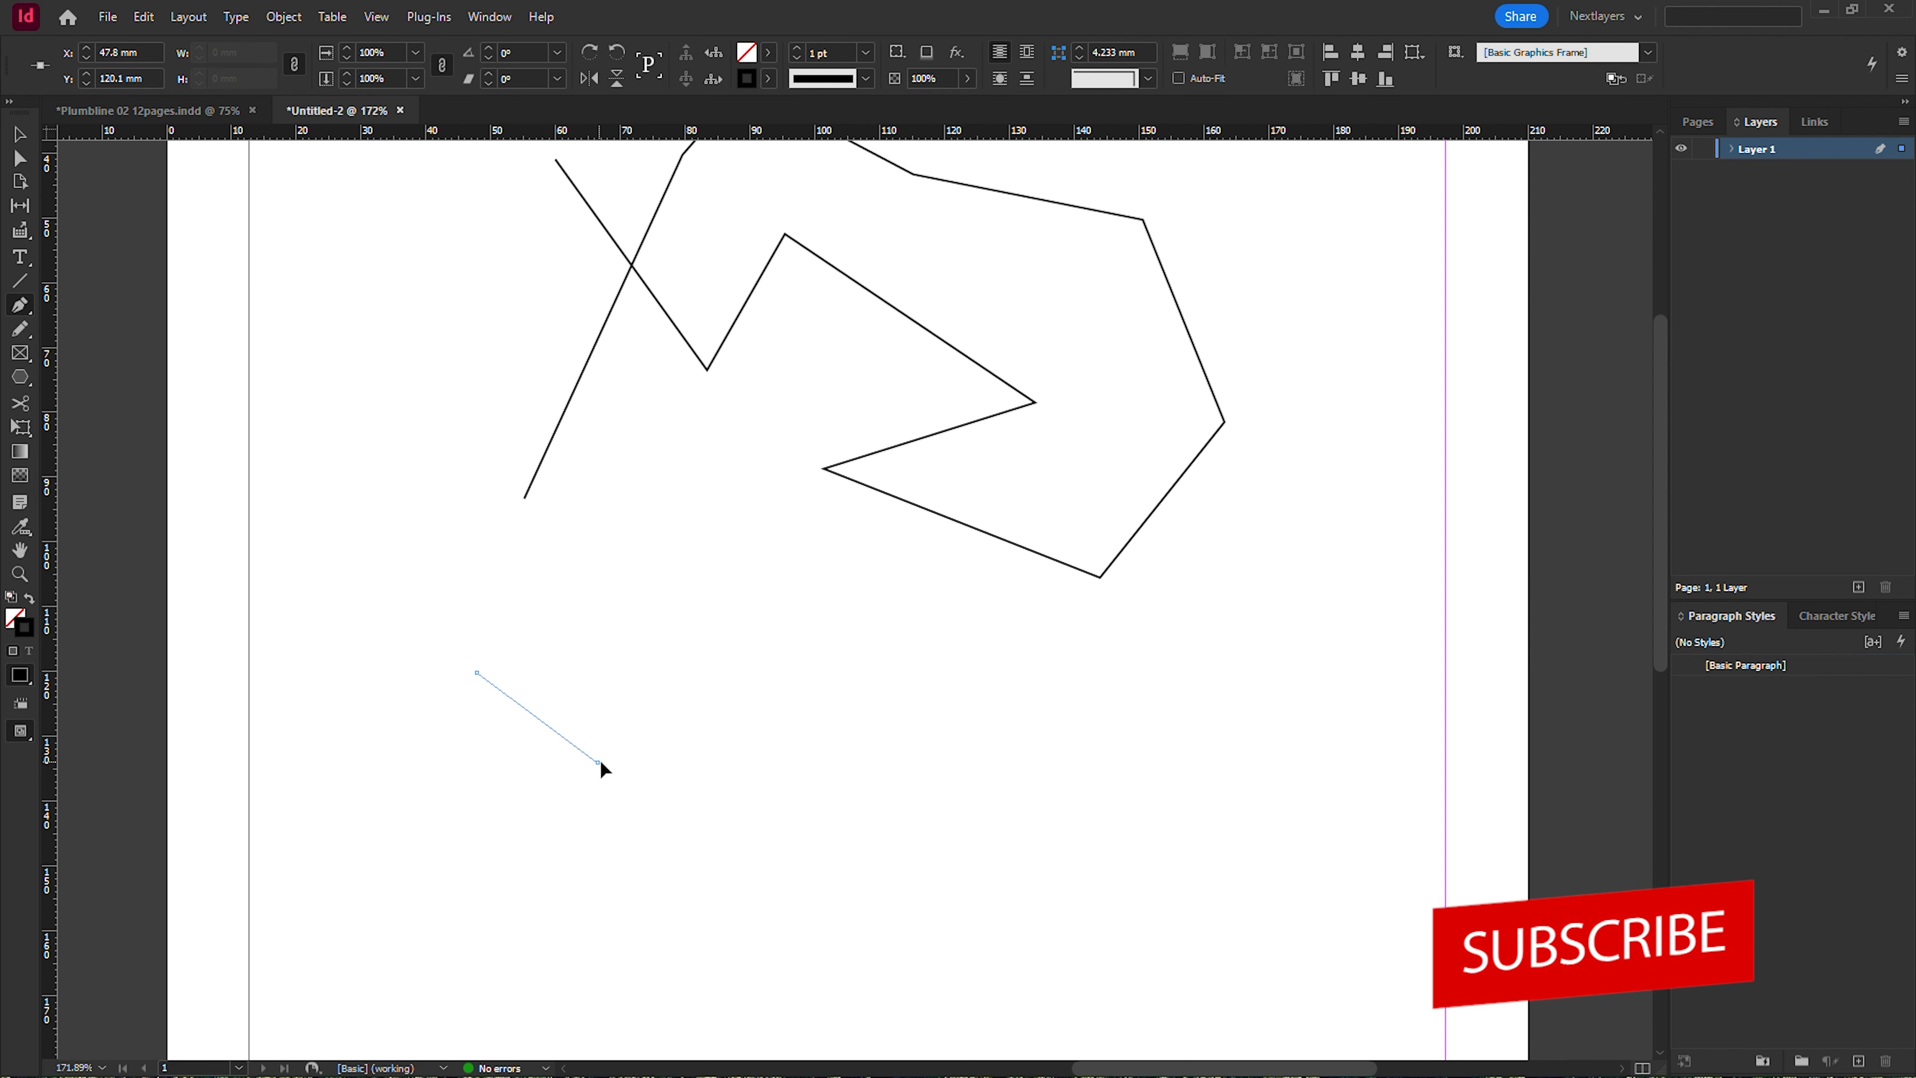
left_click_drag(599, 762, 675, 742)
mouse_move(724, 678)
left_mouse_down()
mouse_move(825, 656)
mouse_move(830, 727)
mouse_move(868, 773)
mouse_move(992, 770)
mouse_move(1073, 715)
left_mouse_up()
left_click_drag(1071, 709, 1186, 913)
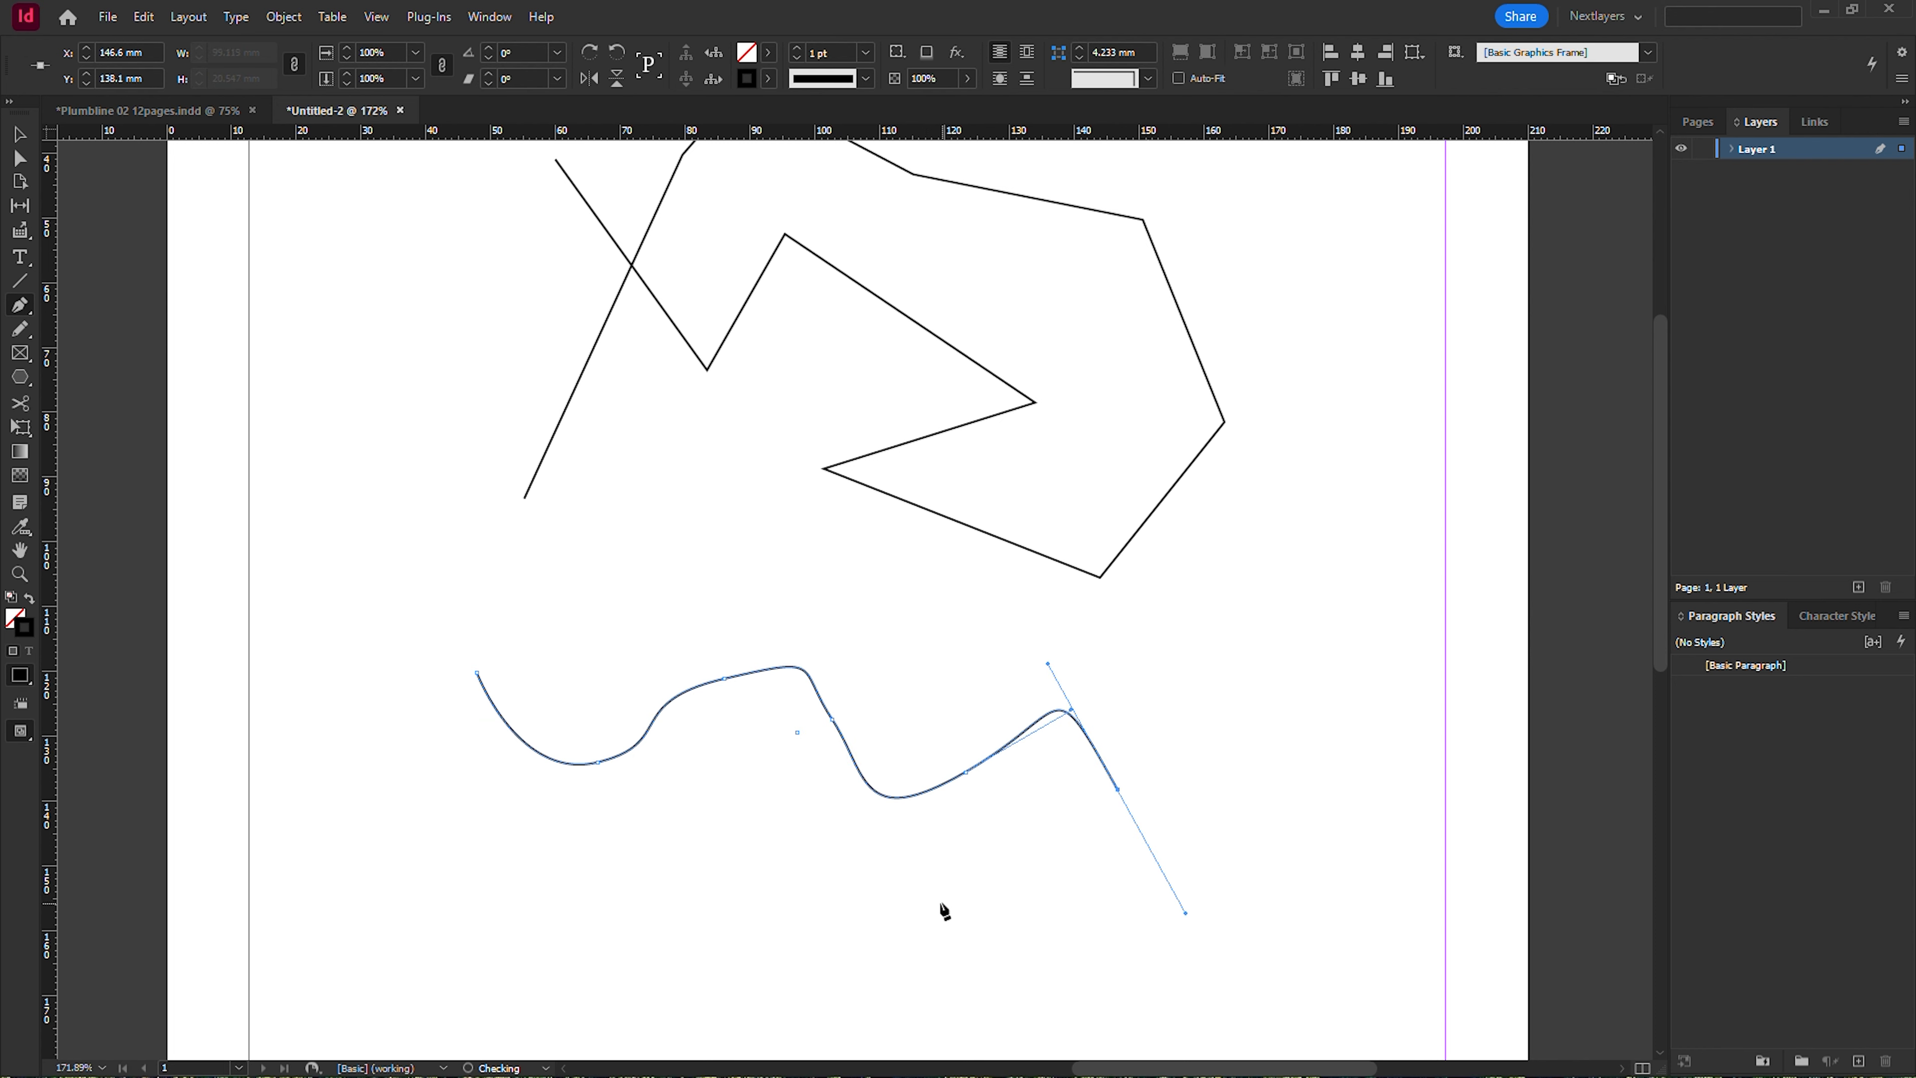
left_click_drag(936, 900, 727, 974)
left_click_drag(728, 825, 608, 994)
left_click_drag(668, 809, 475, 752)
left_click_drag(576, 702, 491, 532)
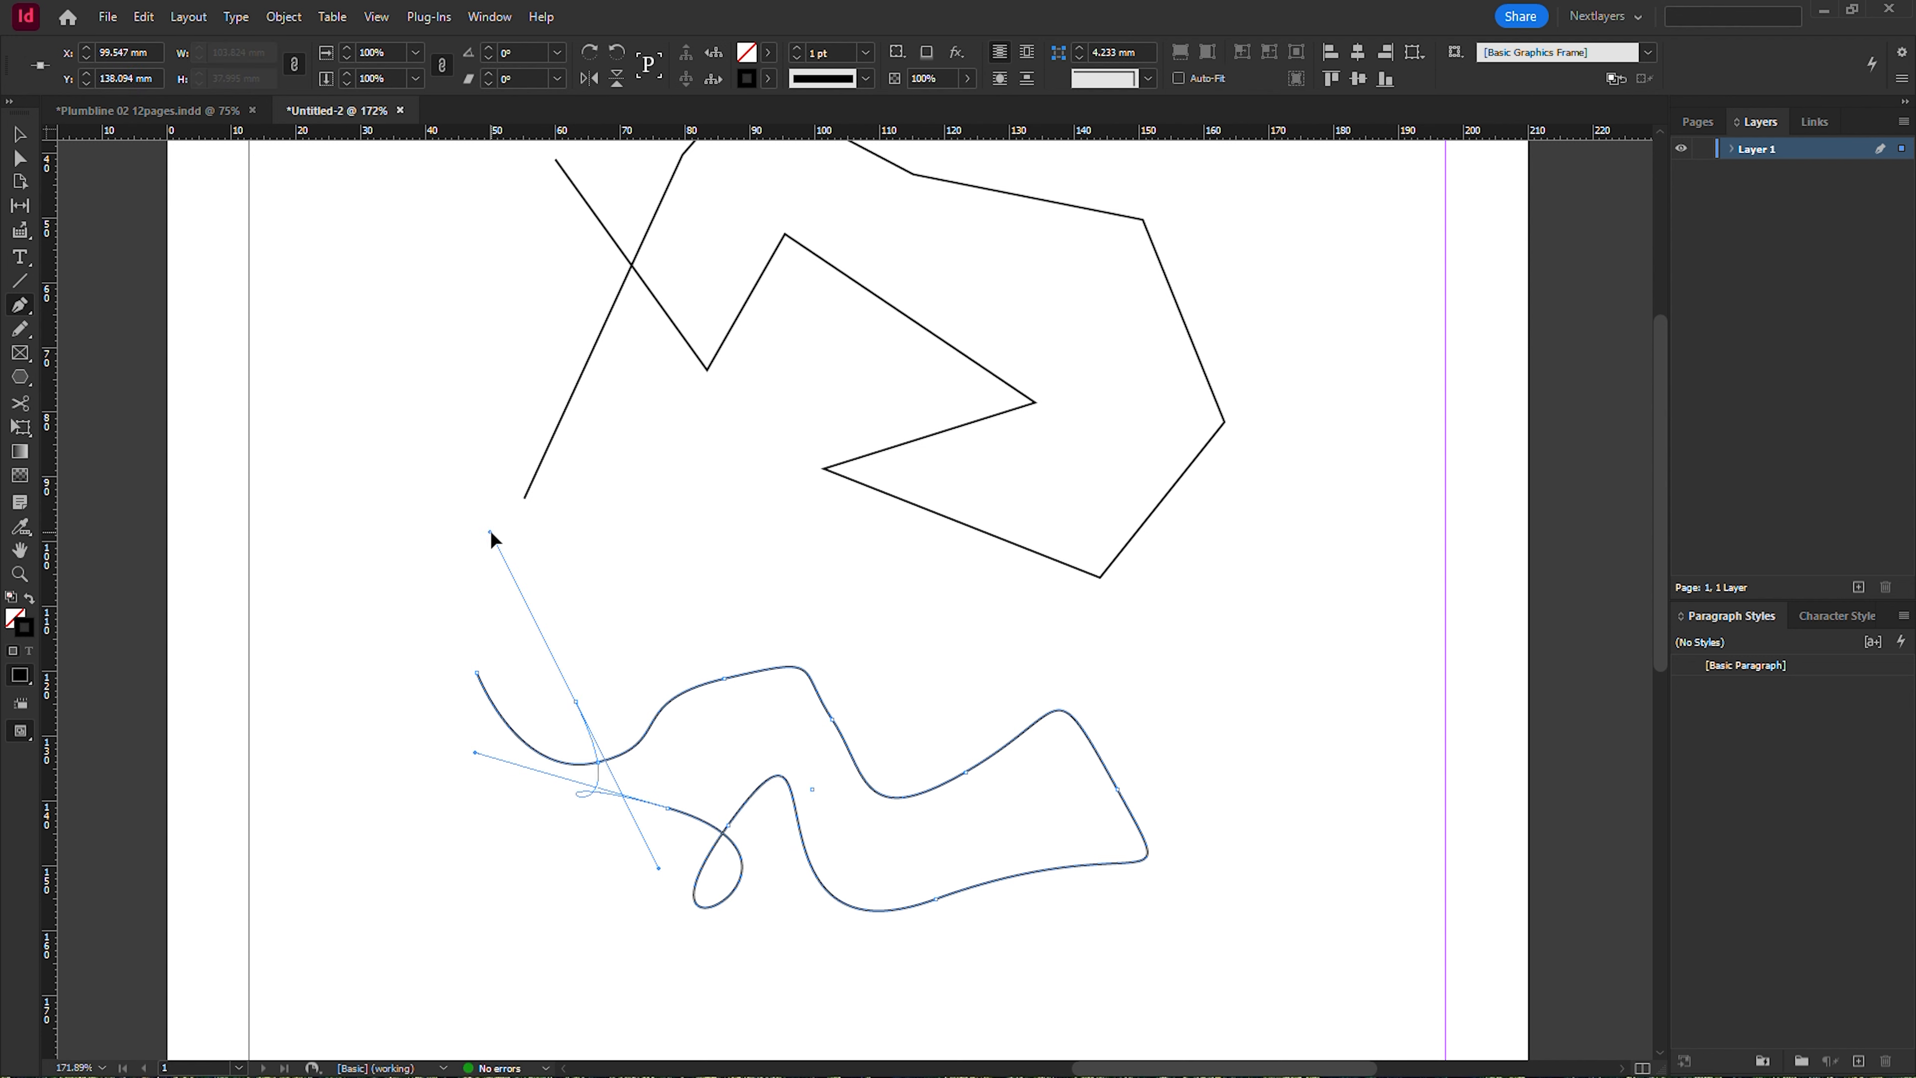
left_click_drag(458, 725, 373, 601)
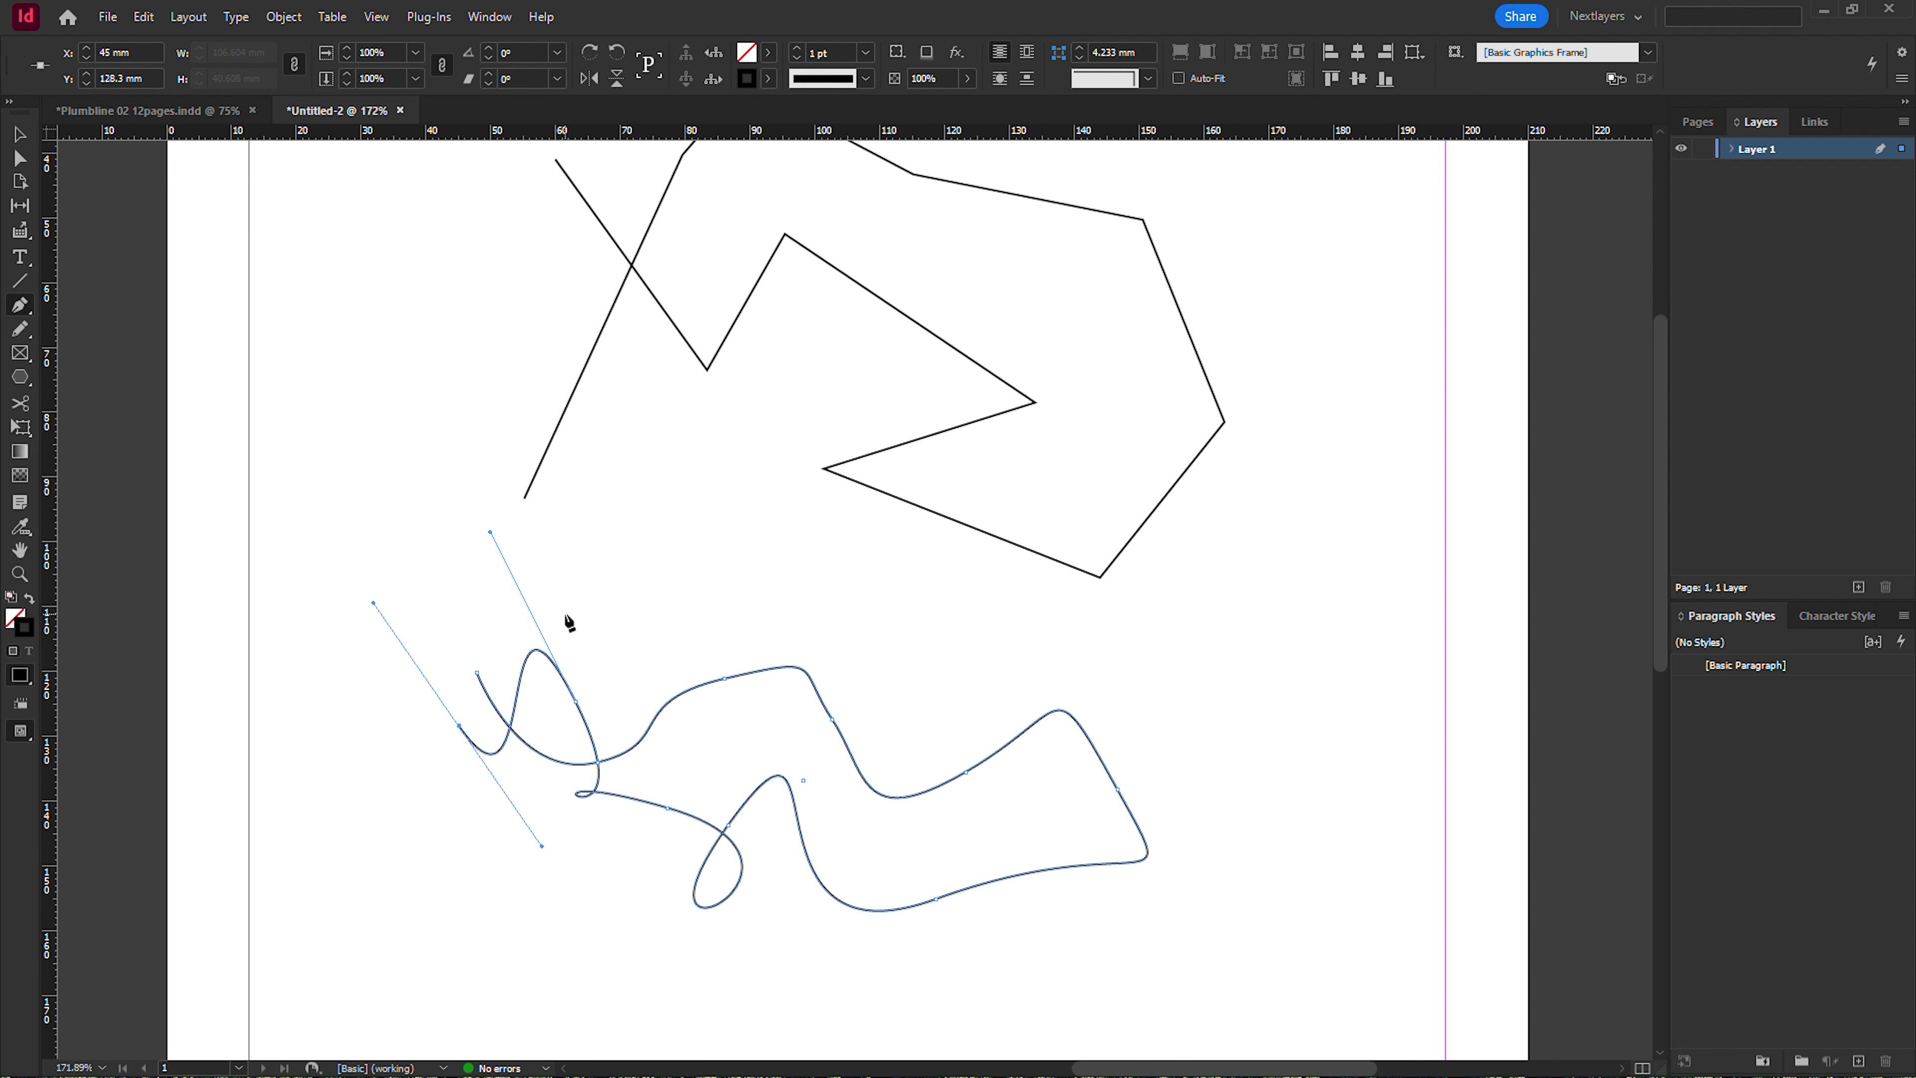
Give the curved path a magenta stroke (C=0 M=100 Y=0 K=0) with a weight of 2 pt.
left_click(19, 134)
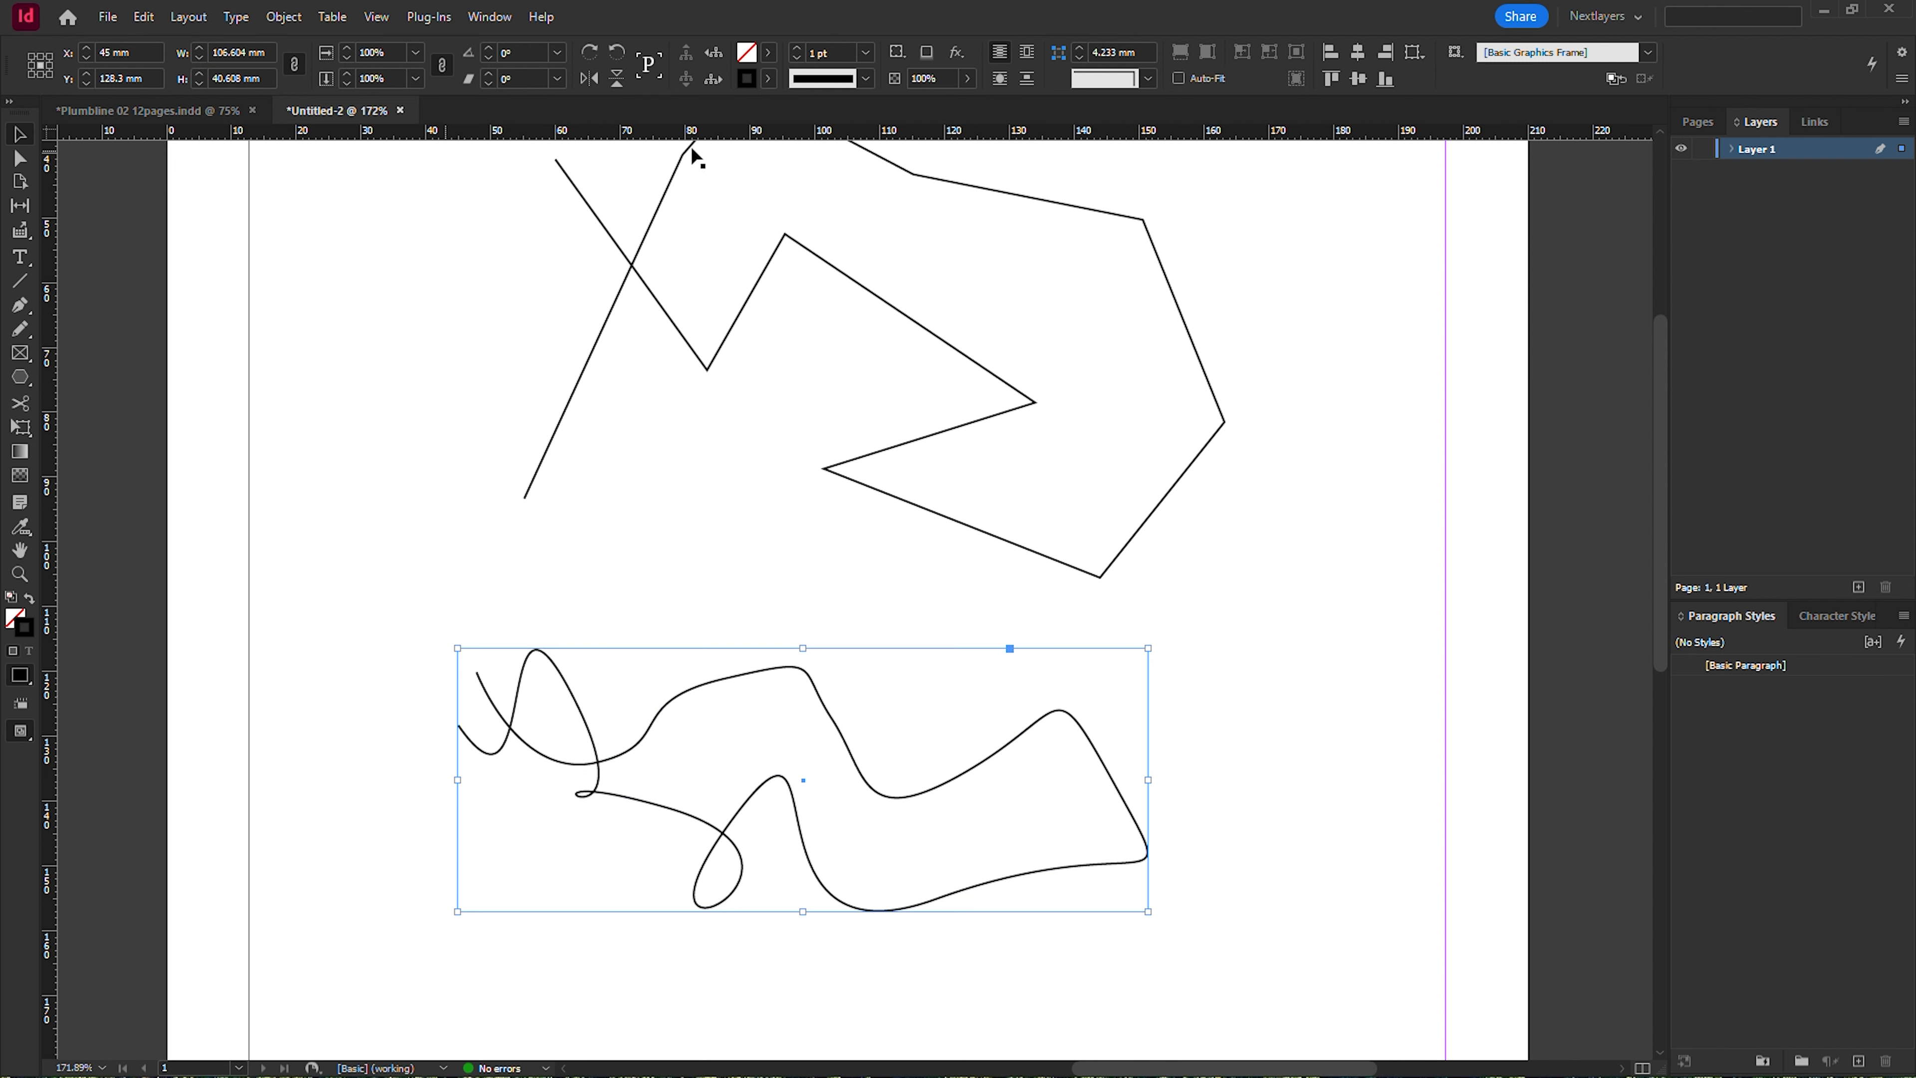
left_click(768, 76)
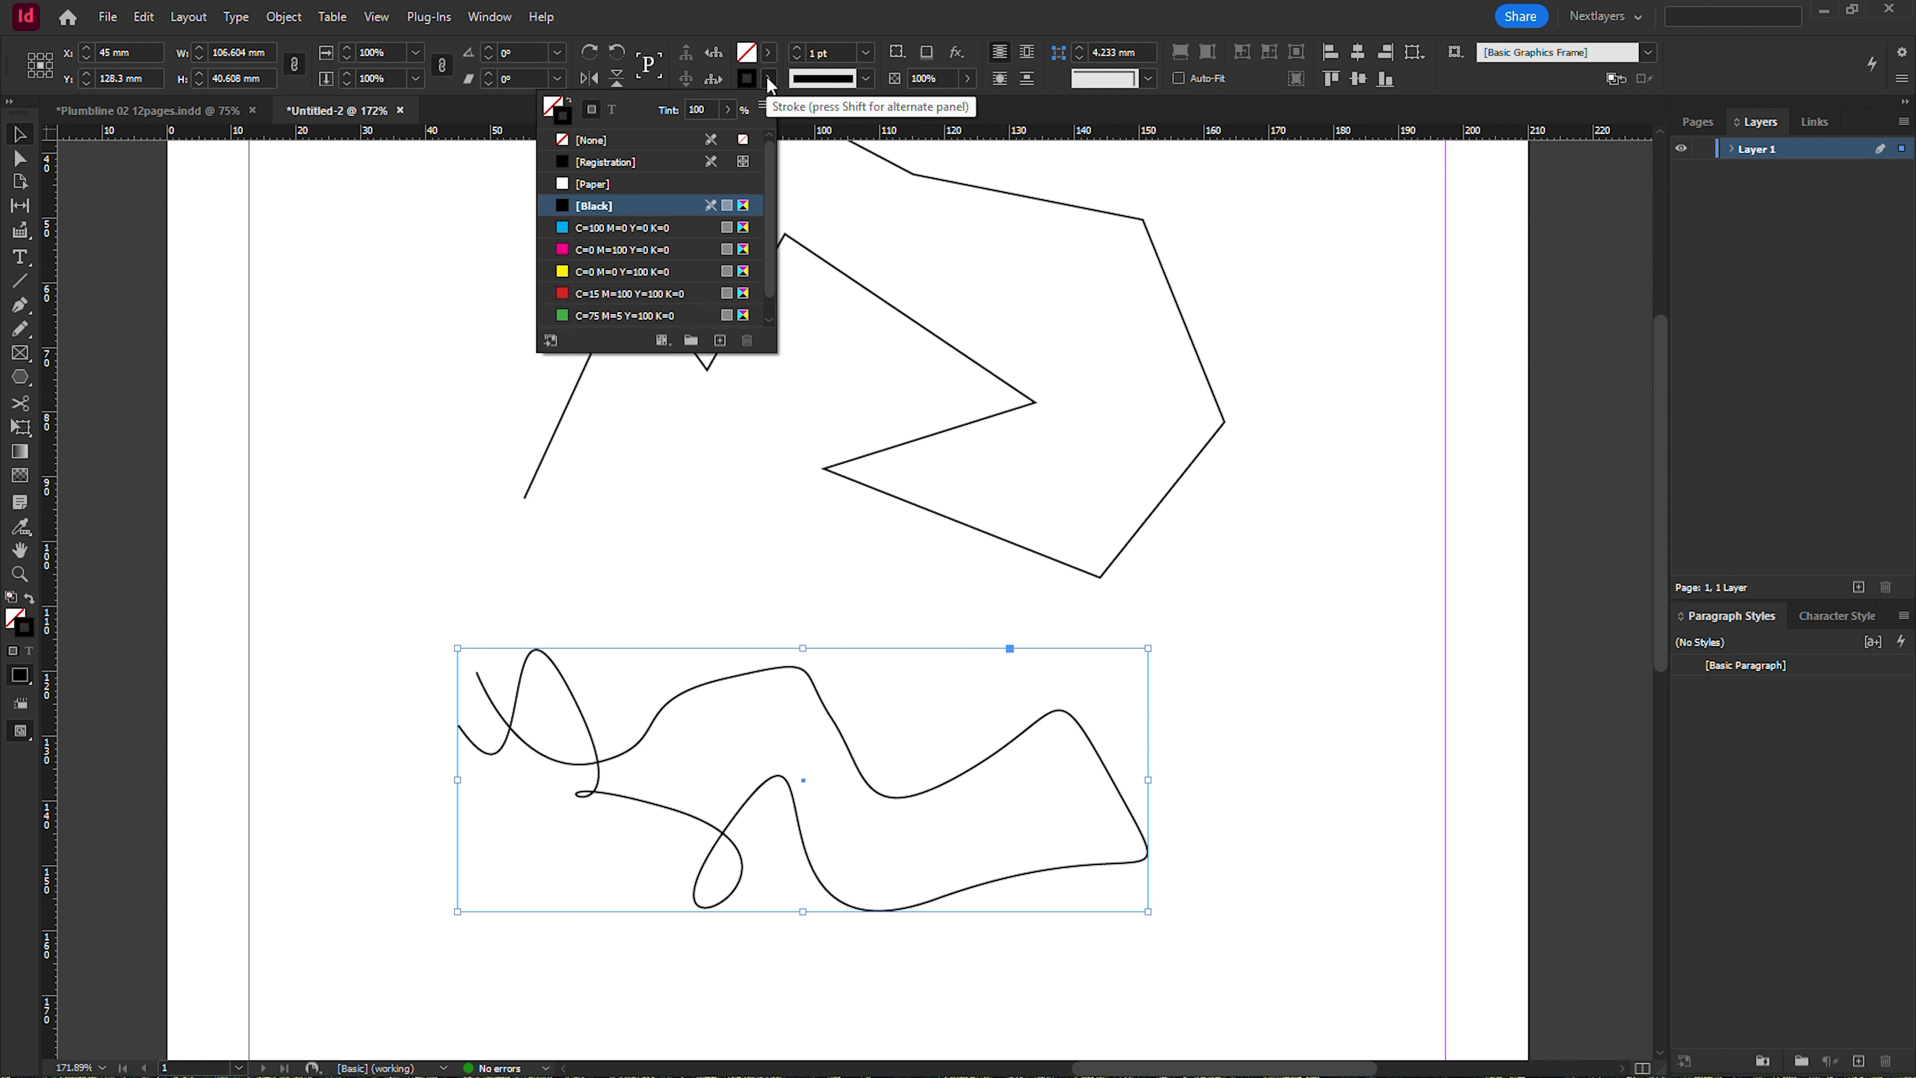
left_click(619, 250)
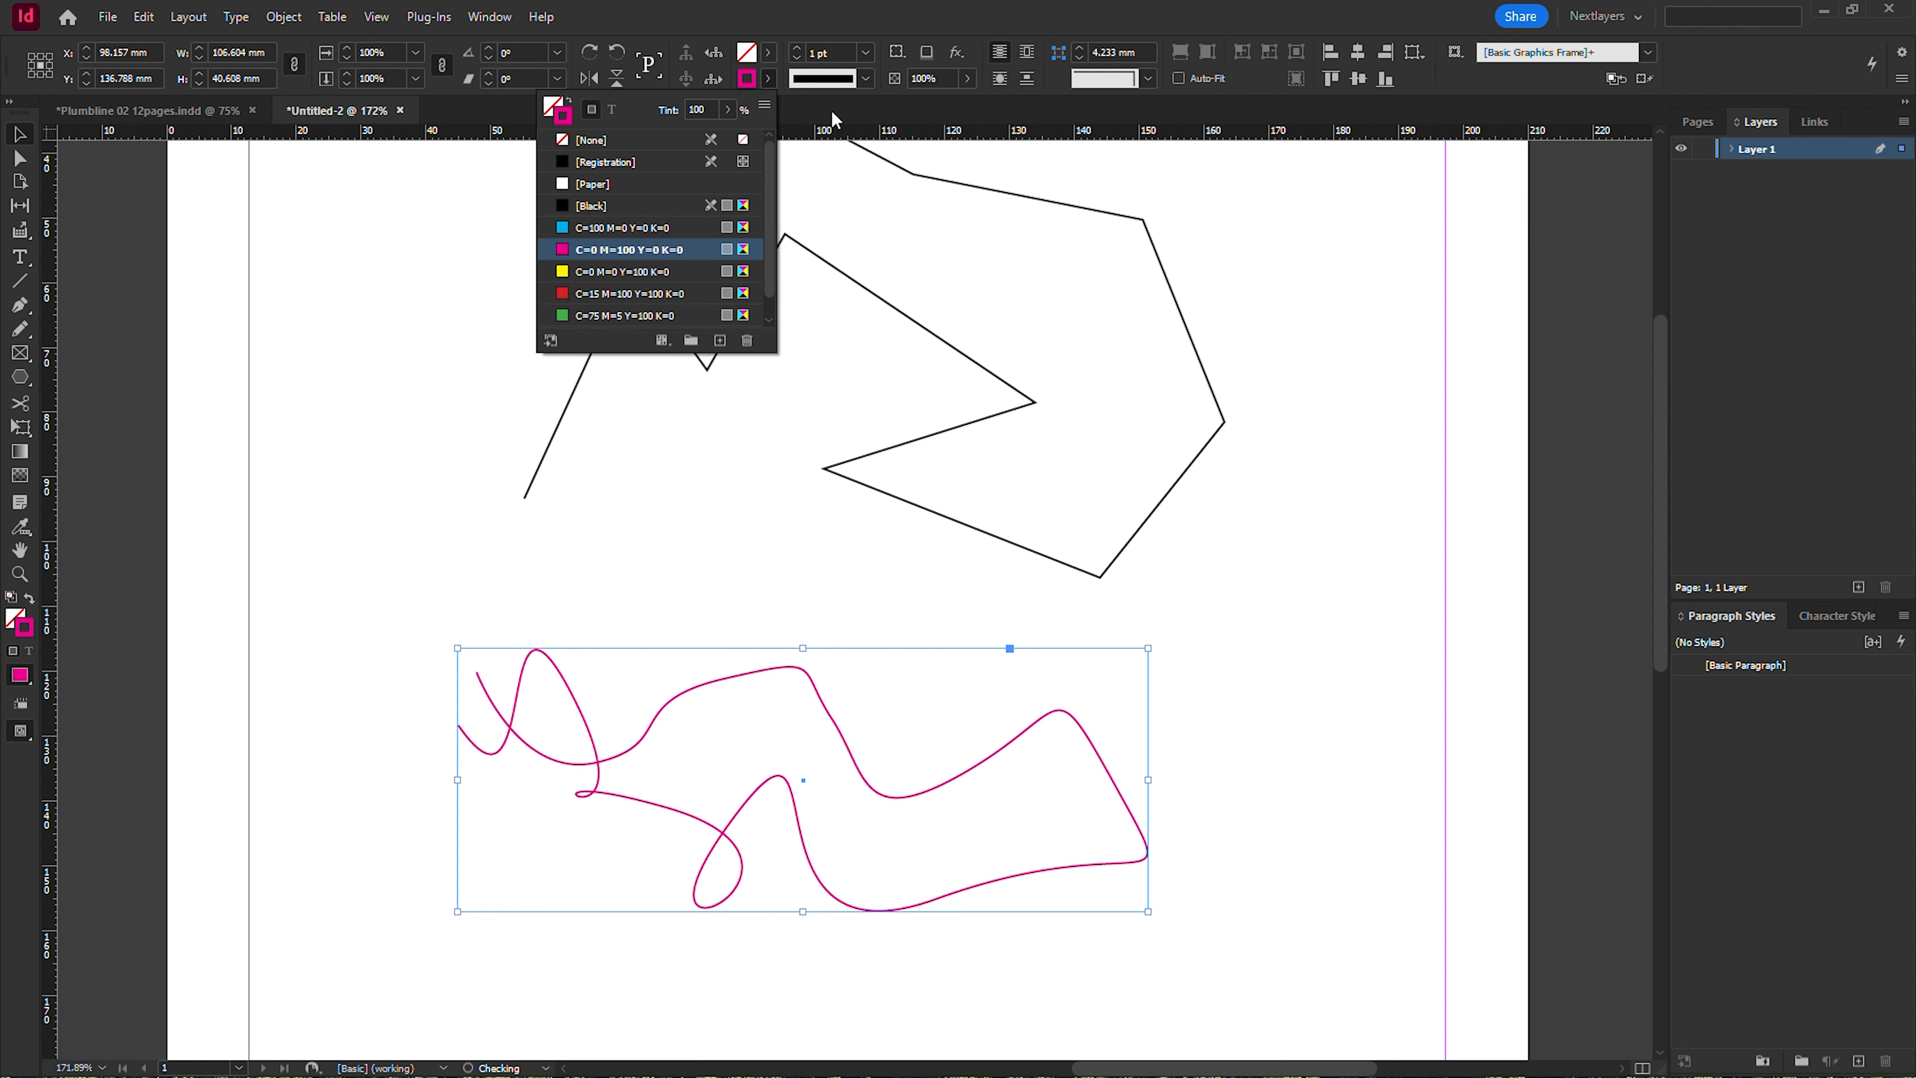
left_click(819, 52)
type("2")
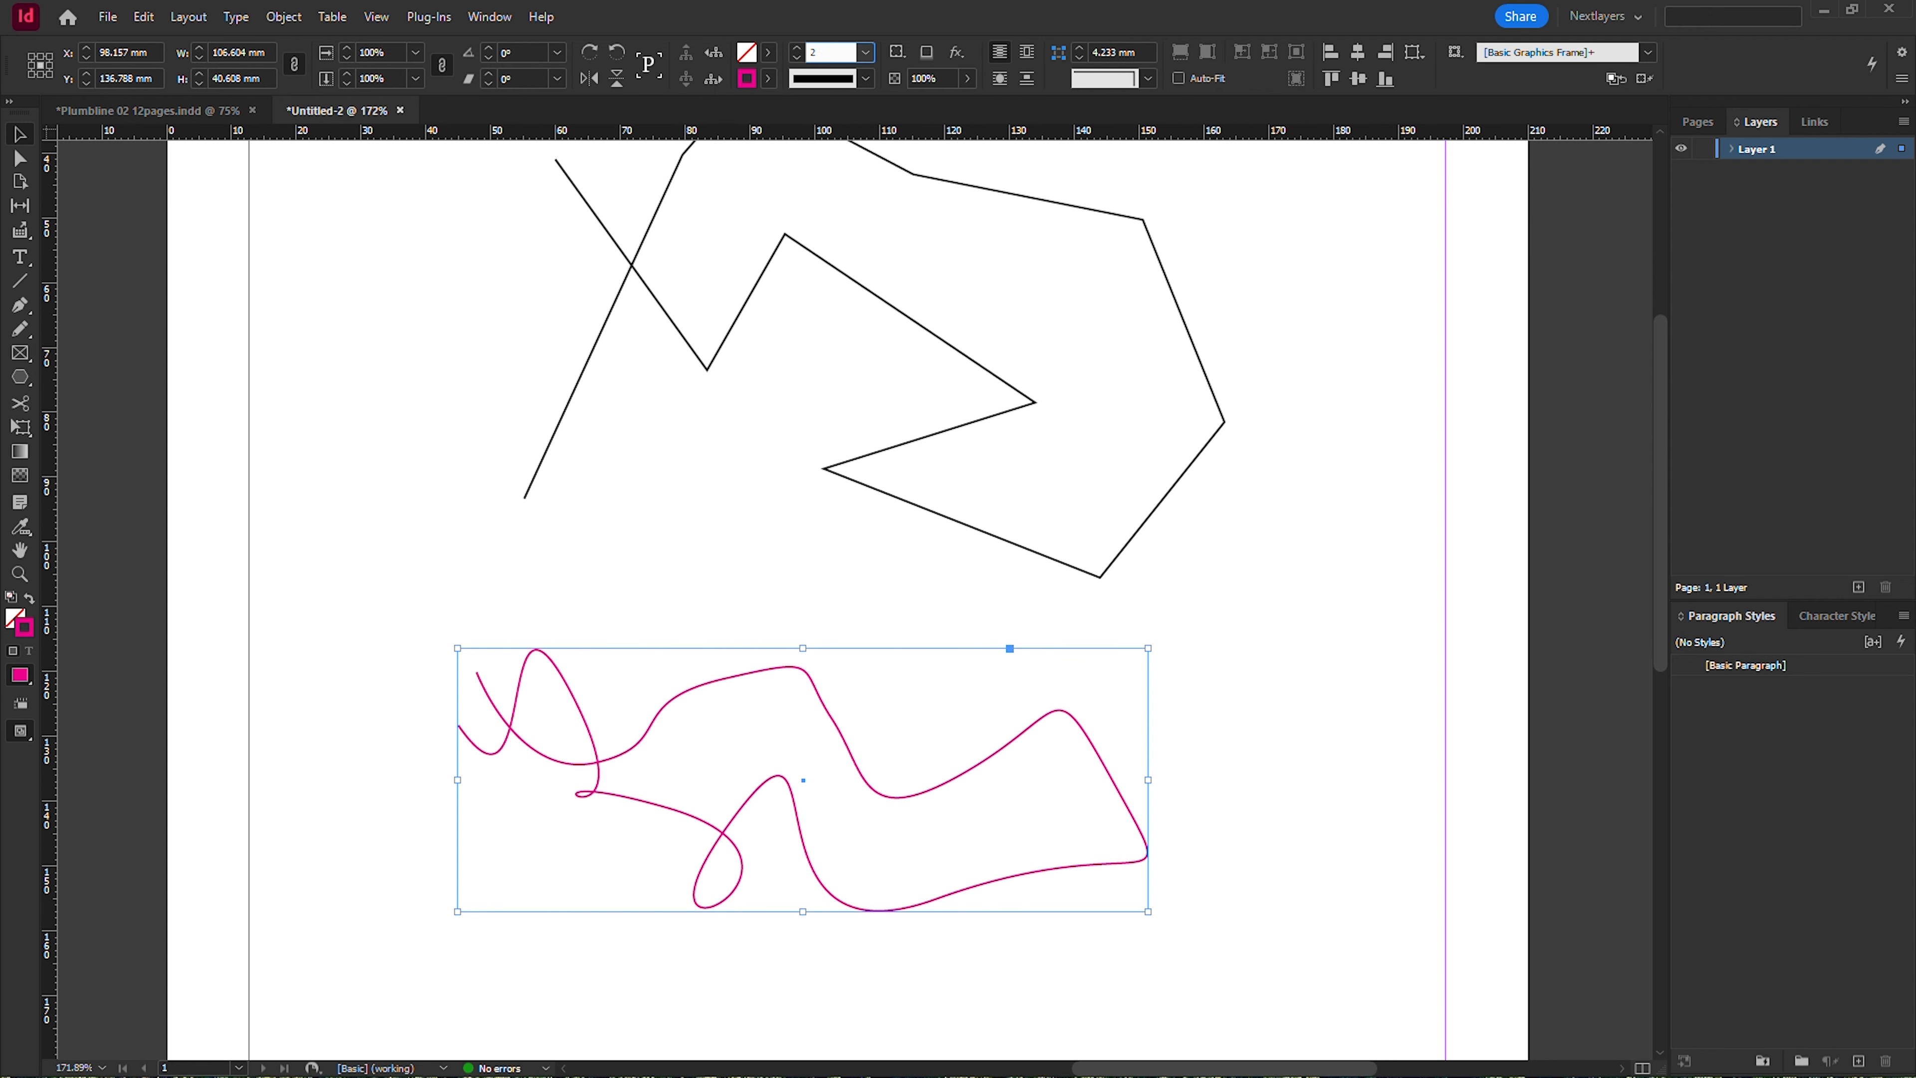
key("Return")
left_click(760, 557)
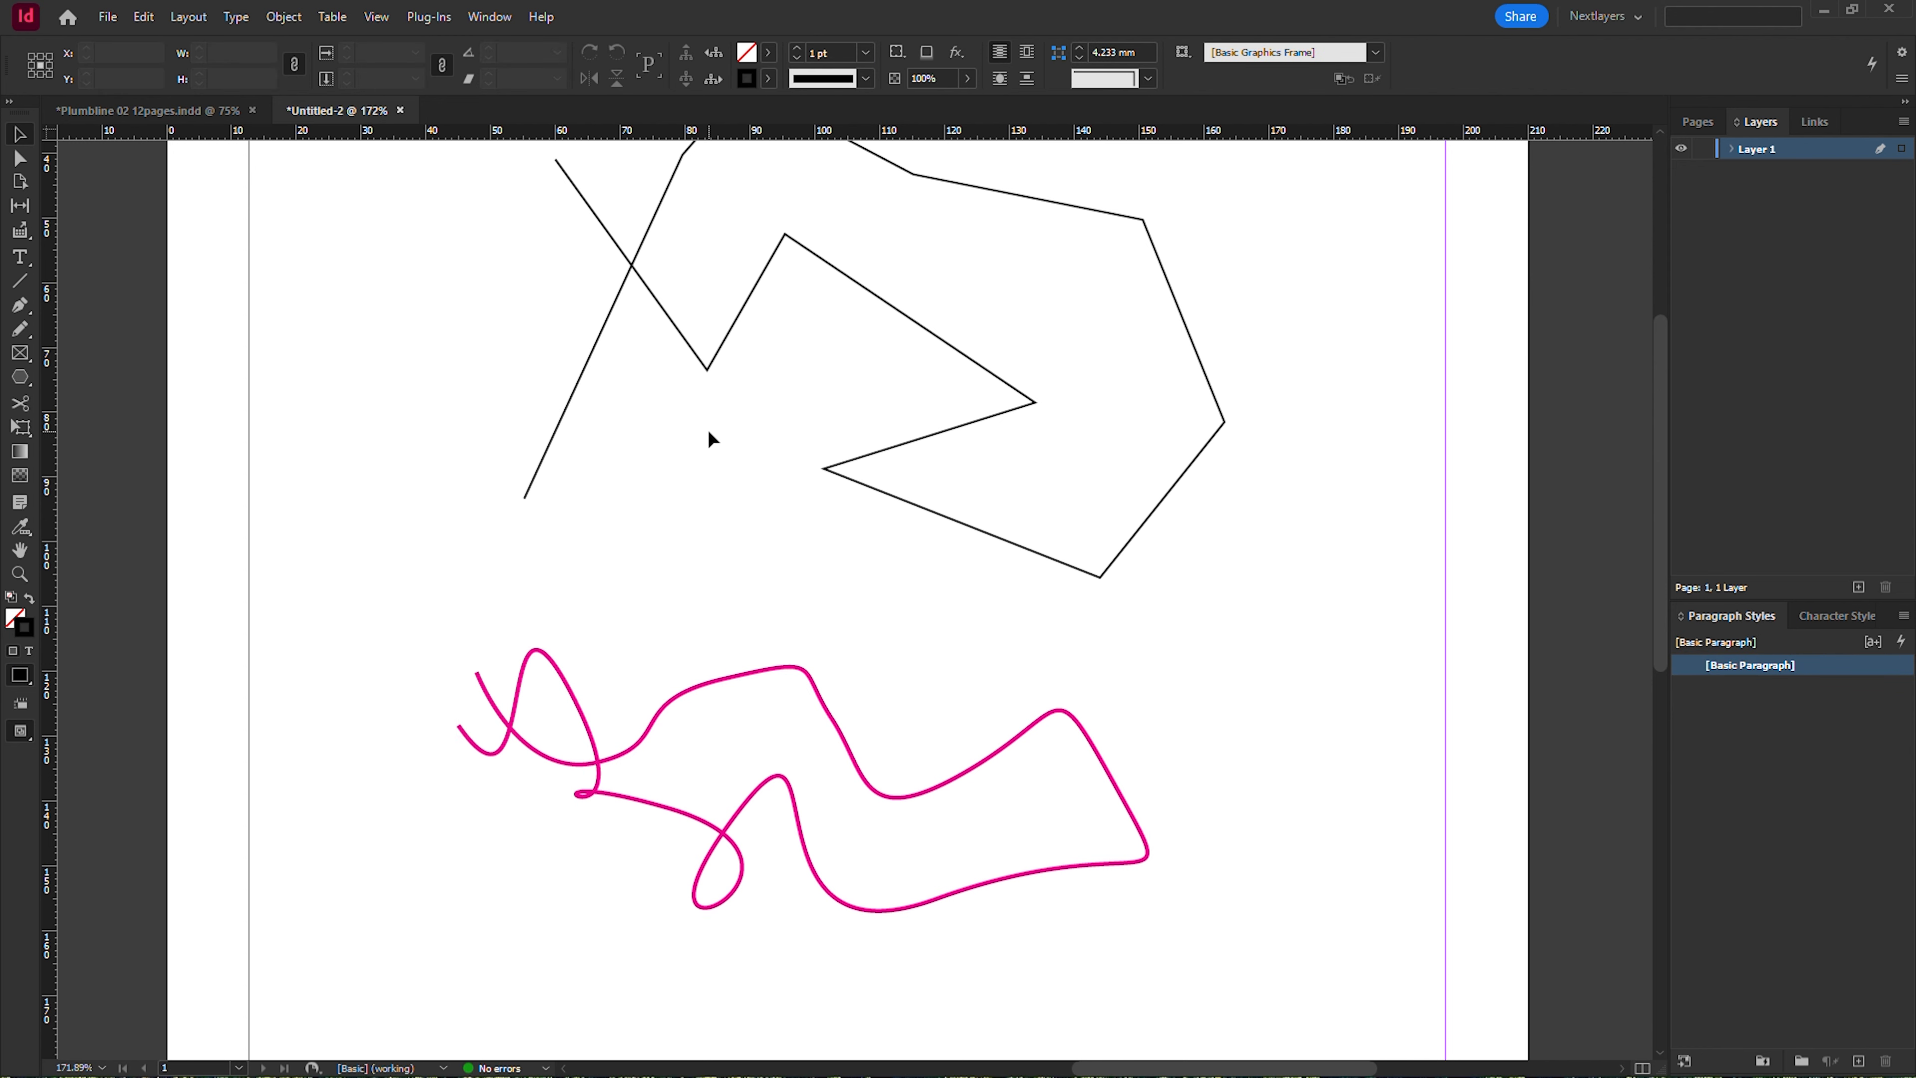
Join the two open ends of the zigzag path.
key("ctrl+minus")
key("ctrl+minus")
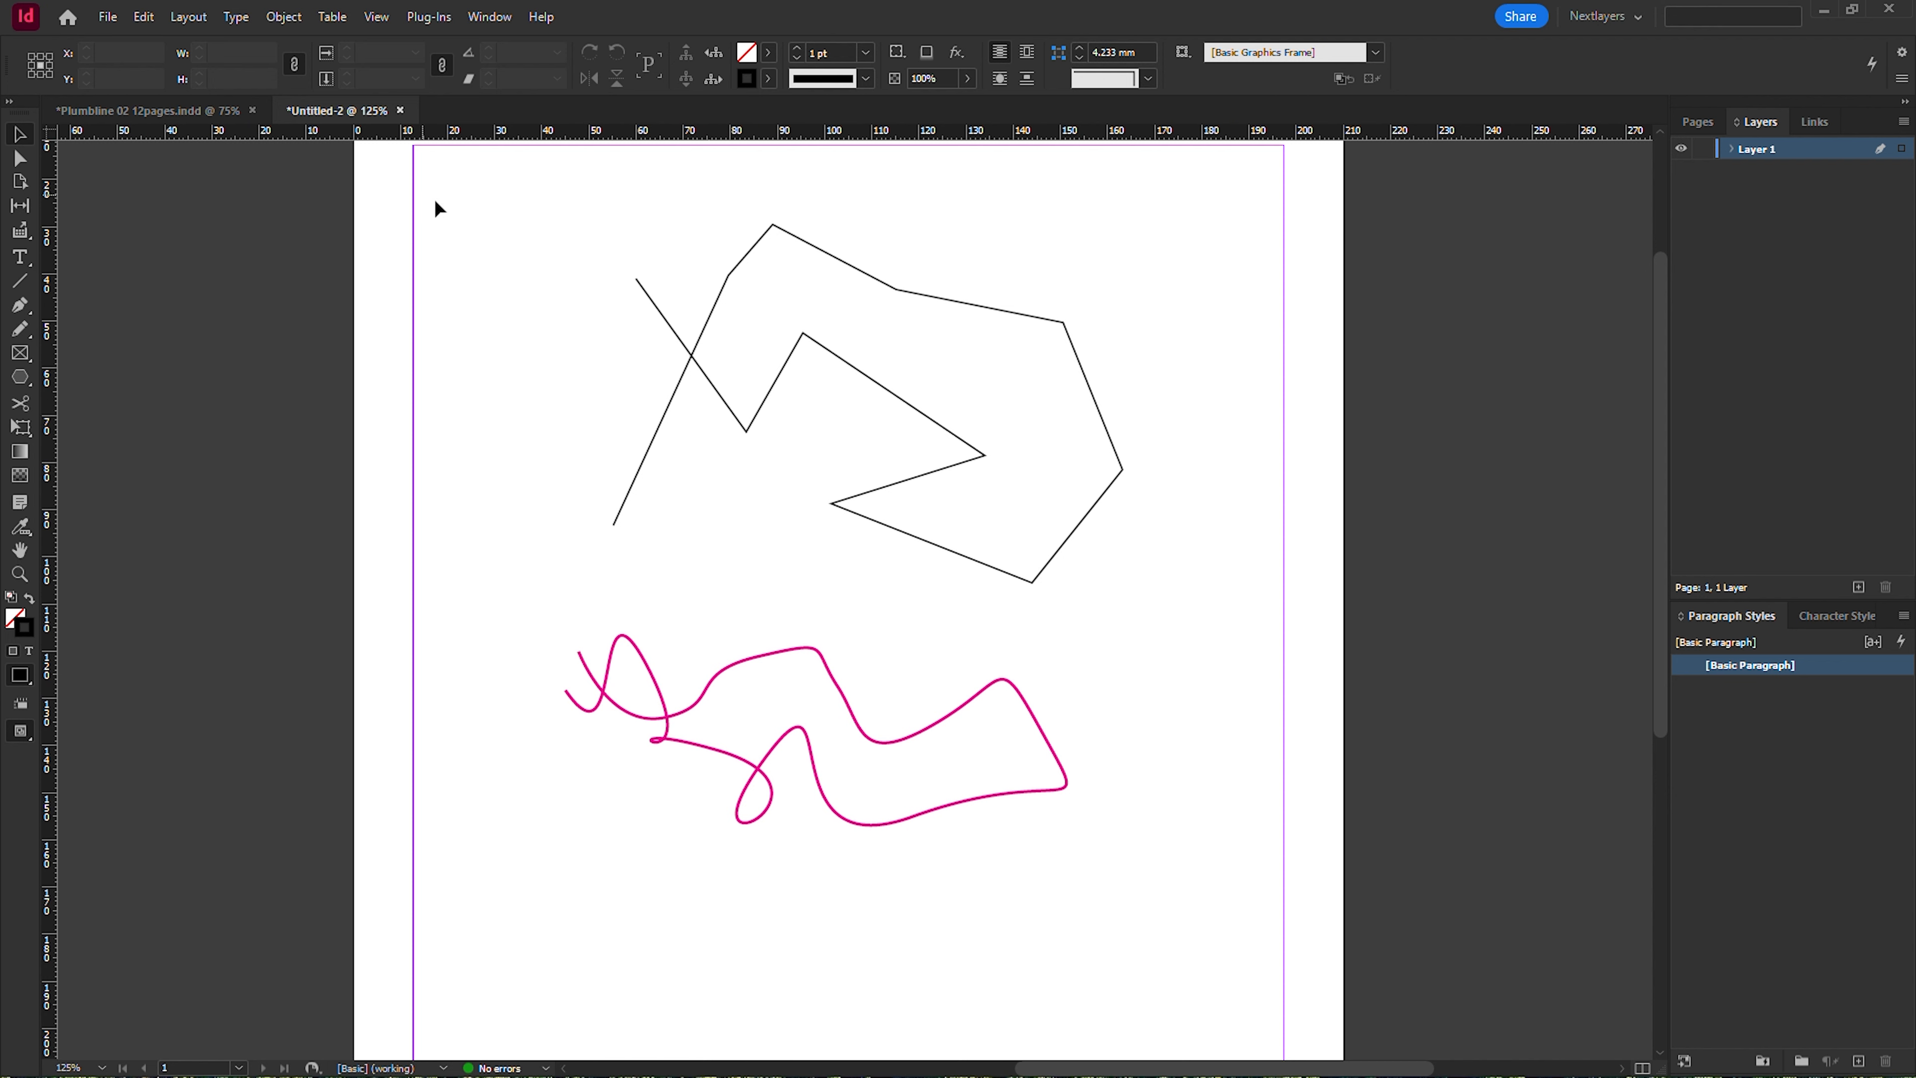
left_click(284, 18)
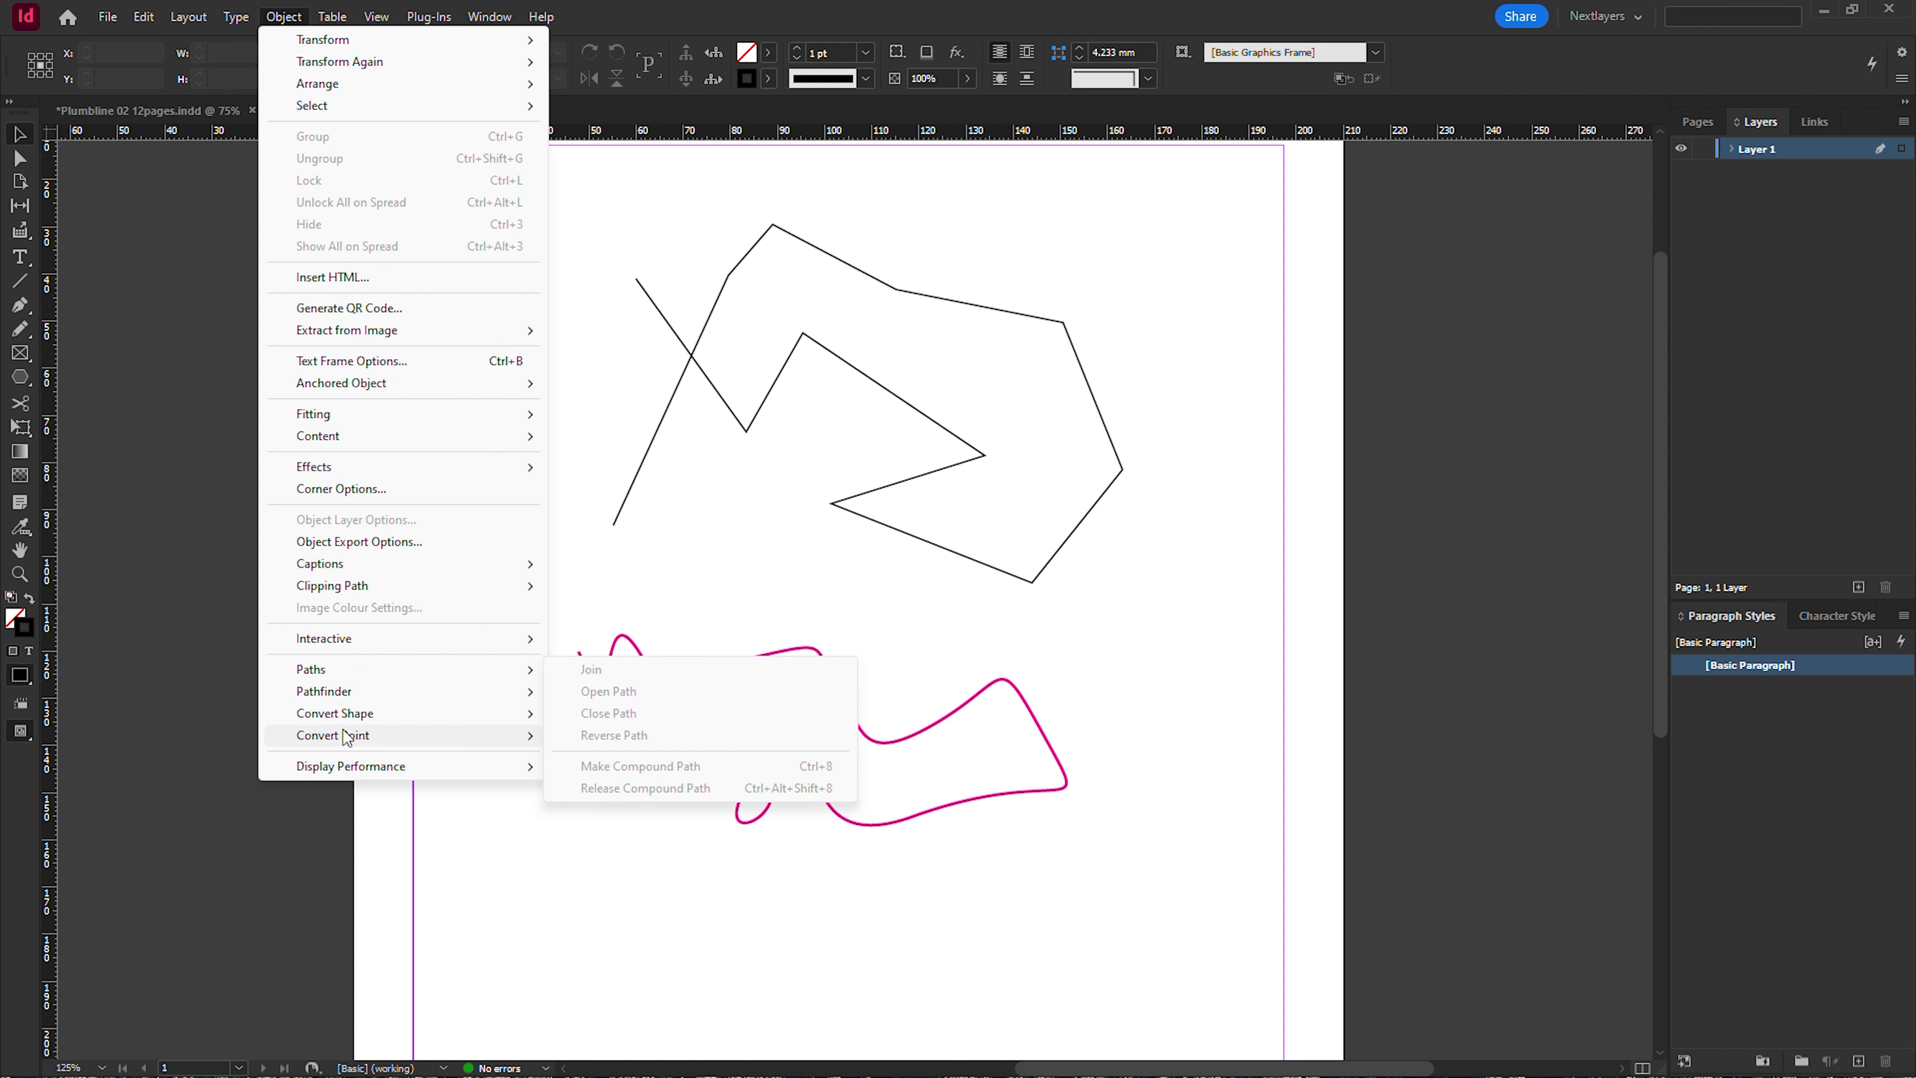
left_click(737, 552)
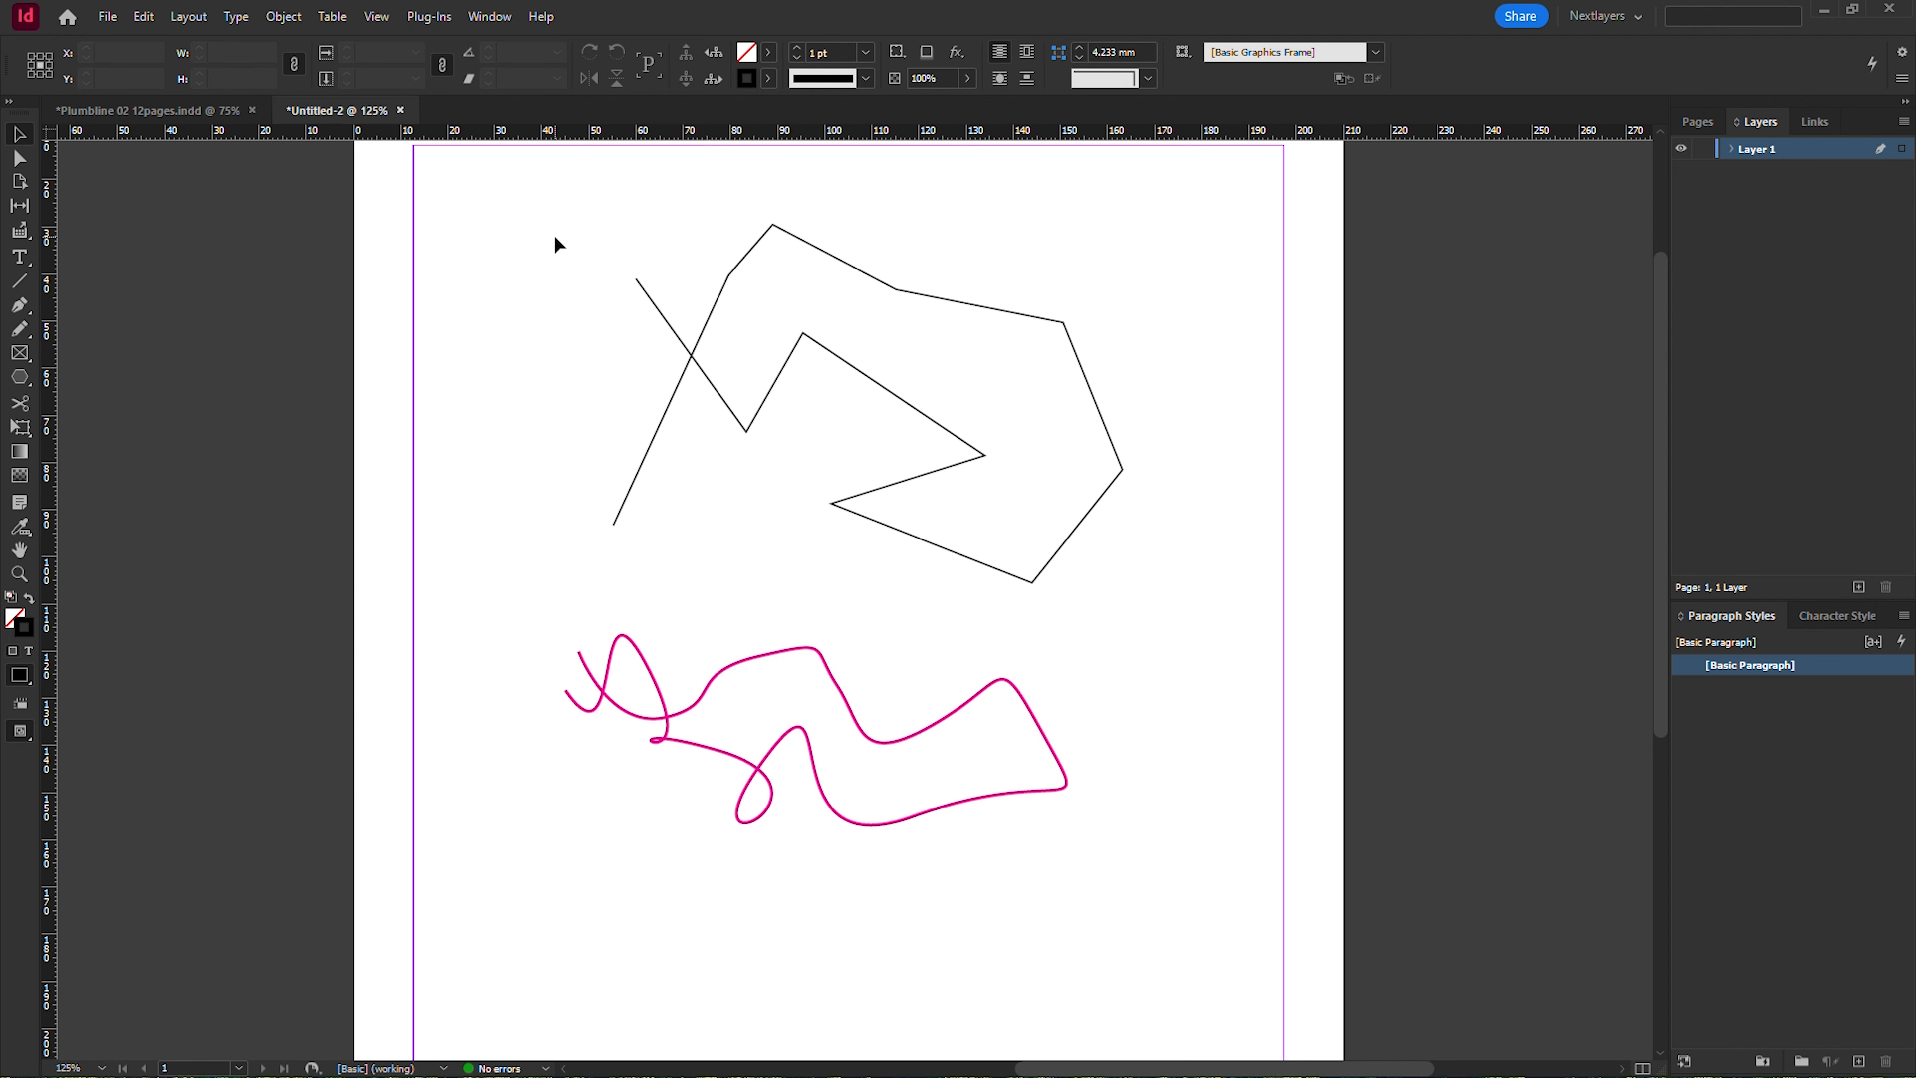
left_click(738, 270)
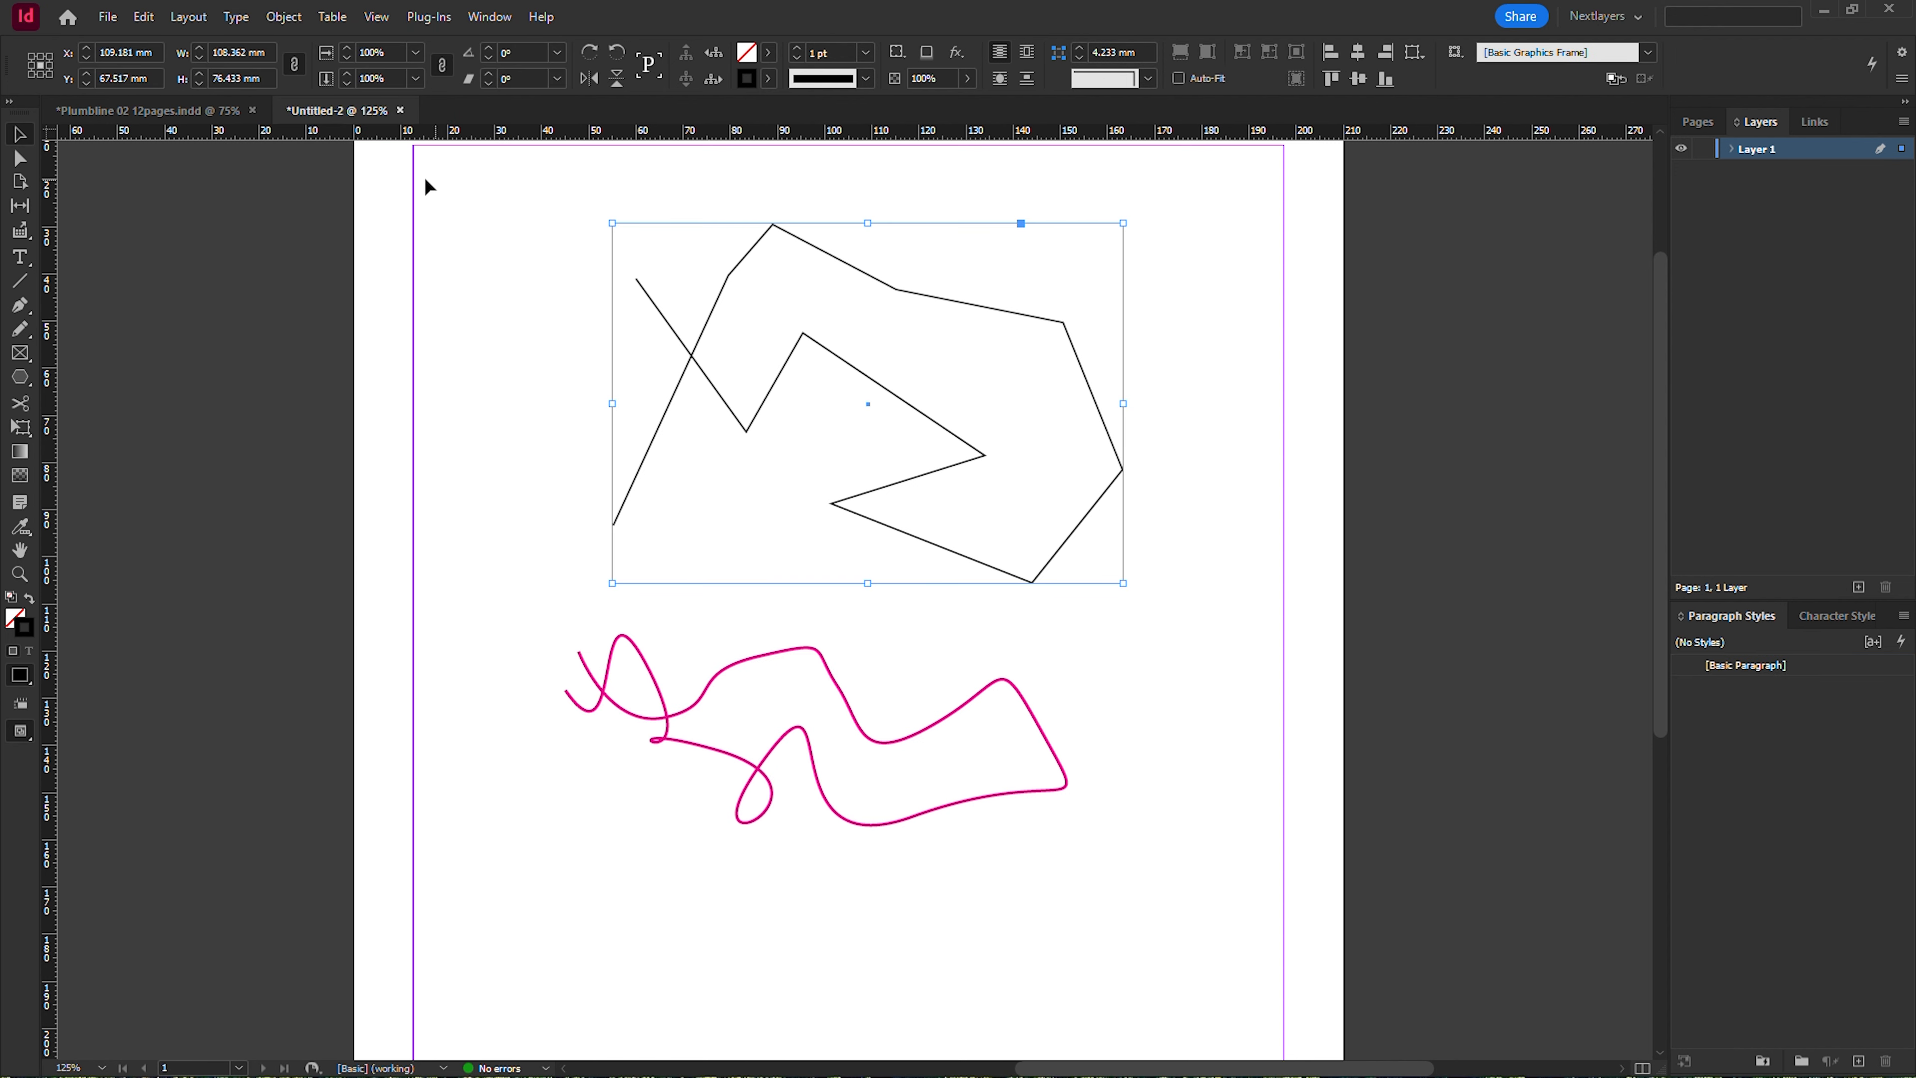
left_click(285, 19)
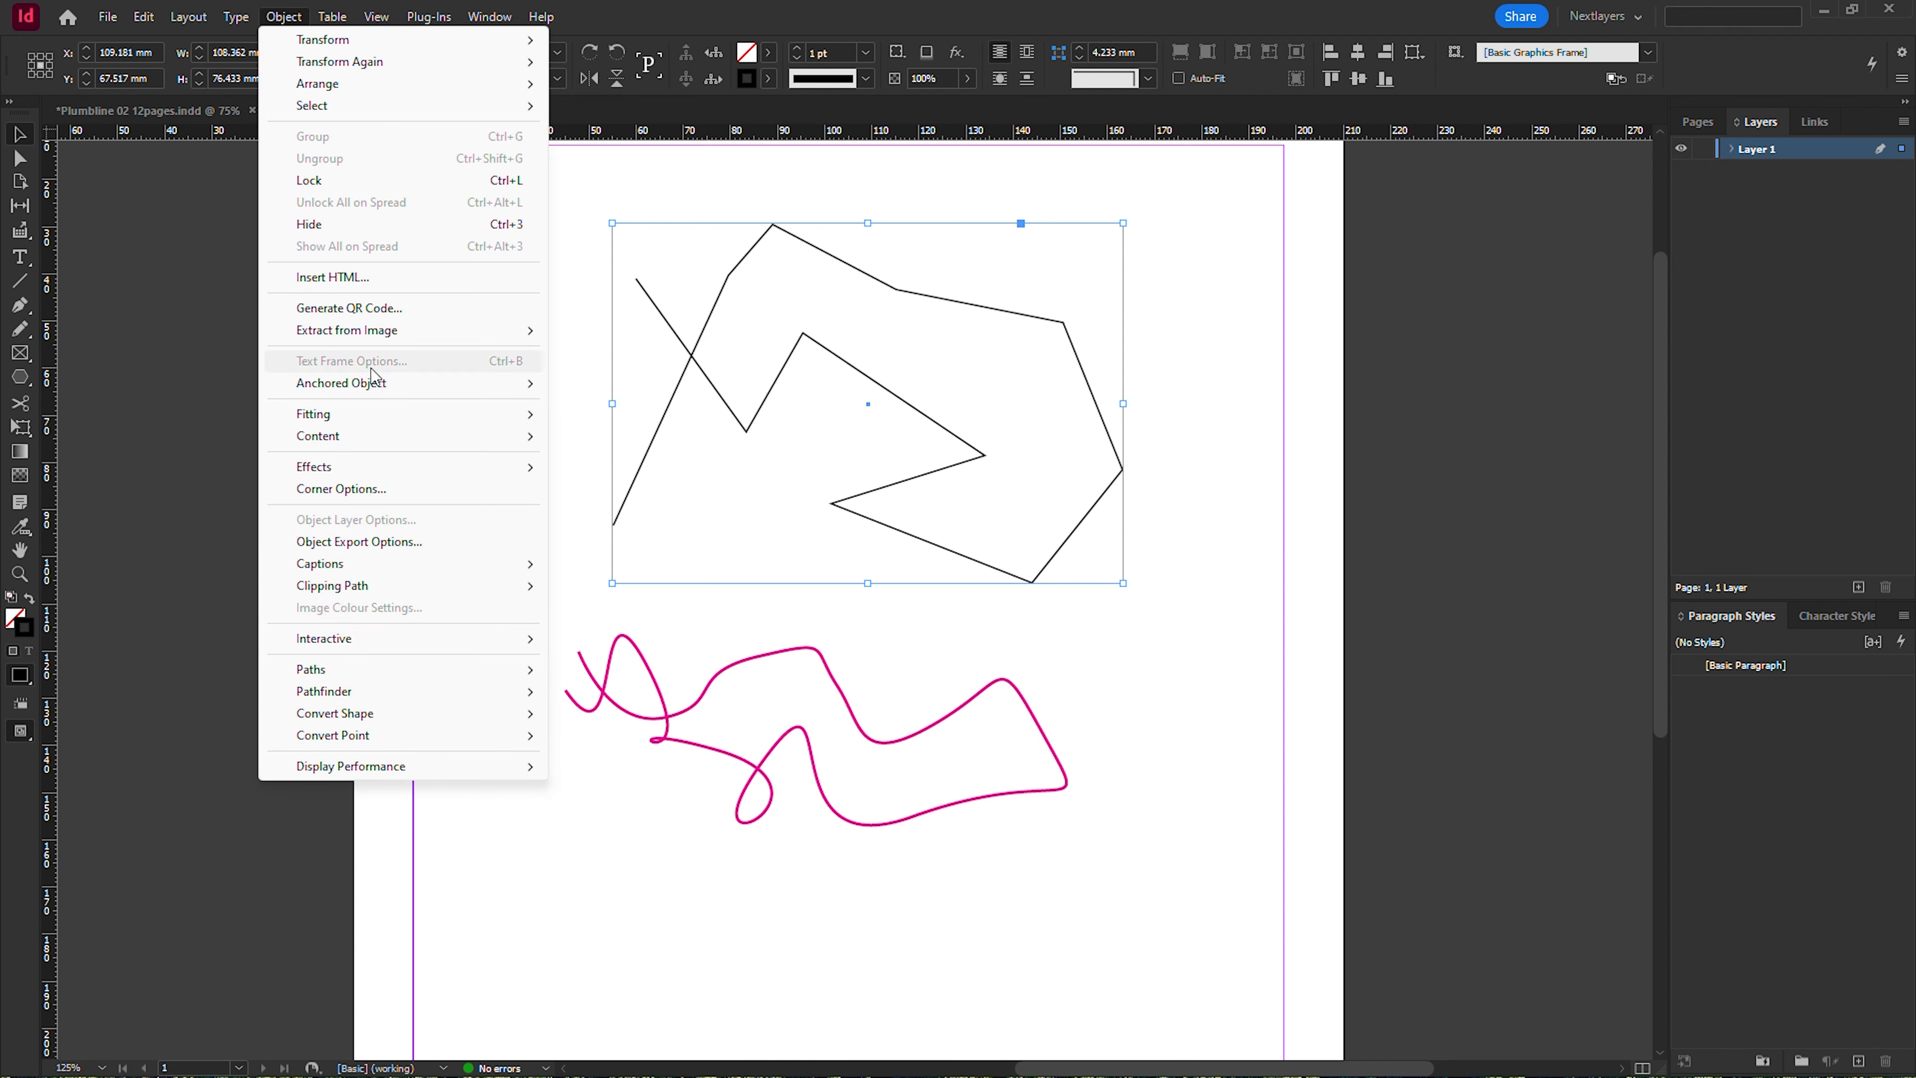
mouse_move(386, 676)
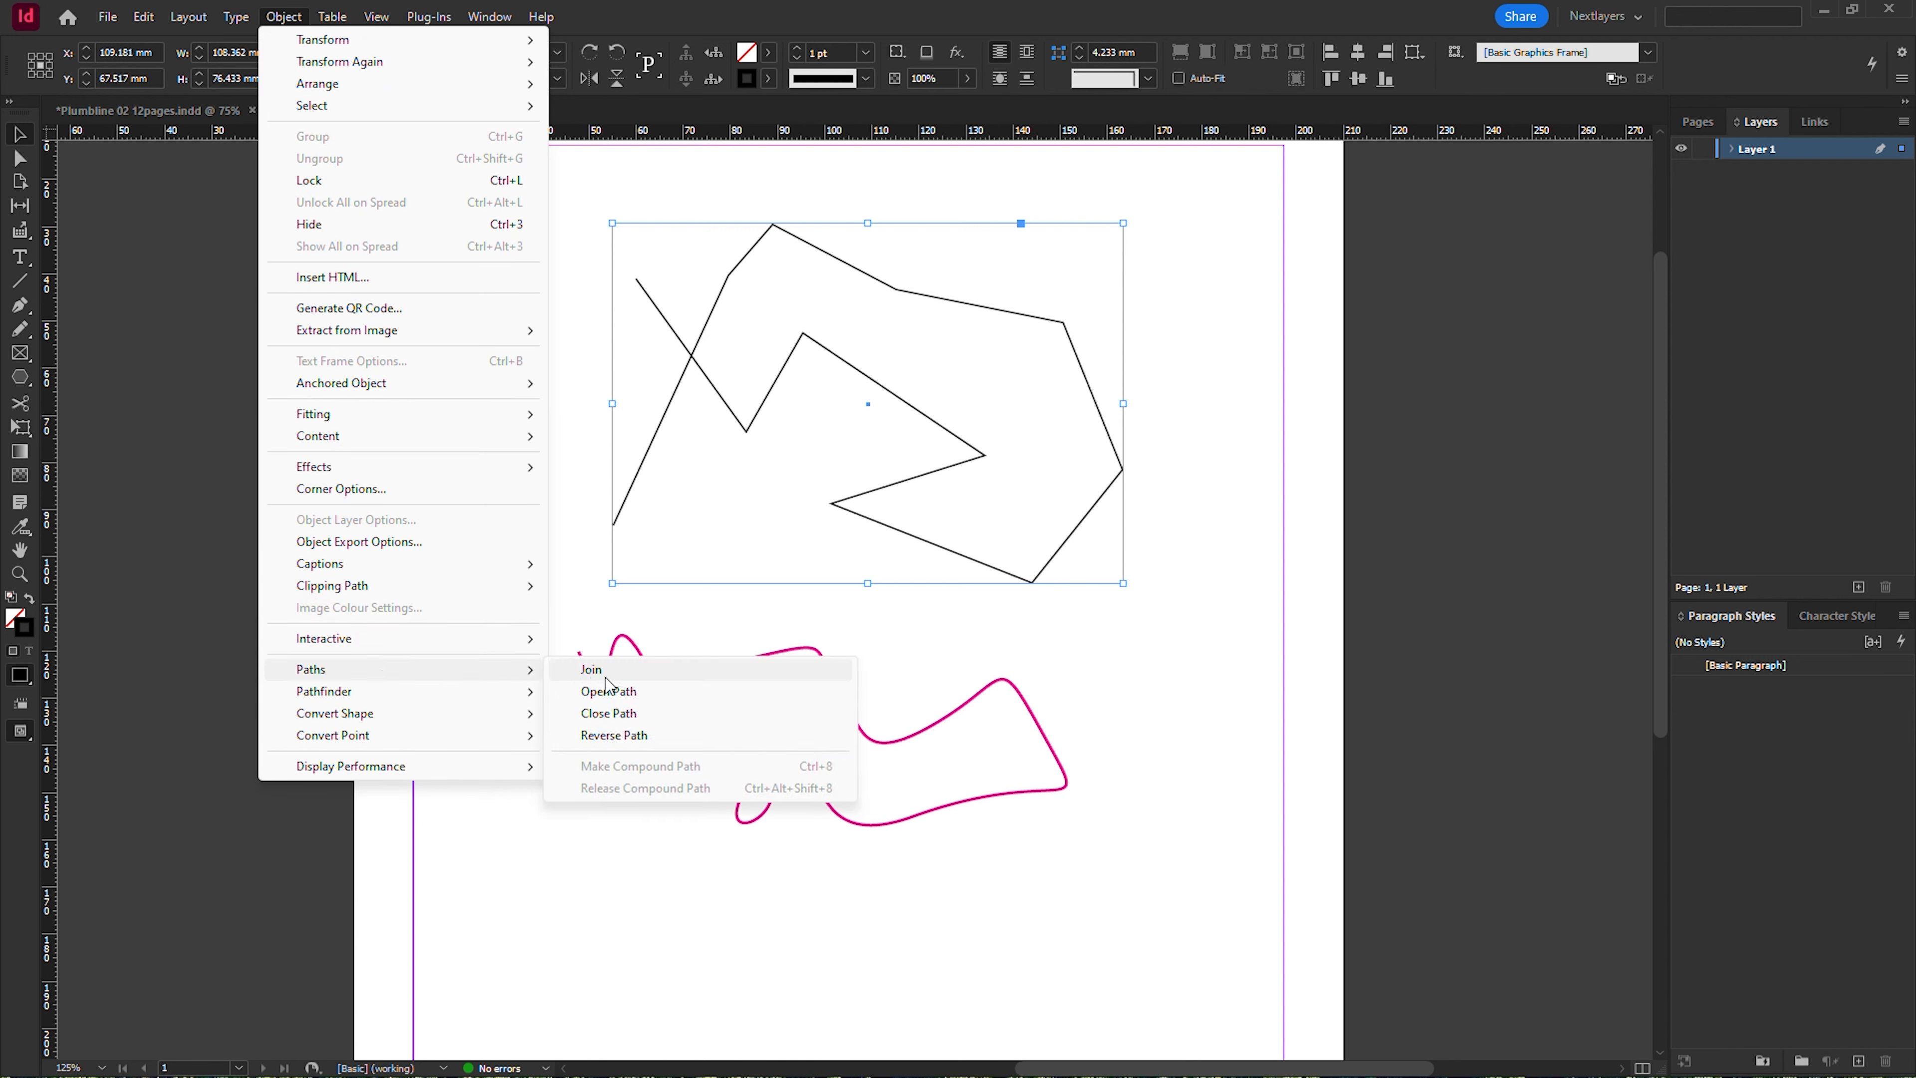
left_click(591, 670)
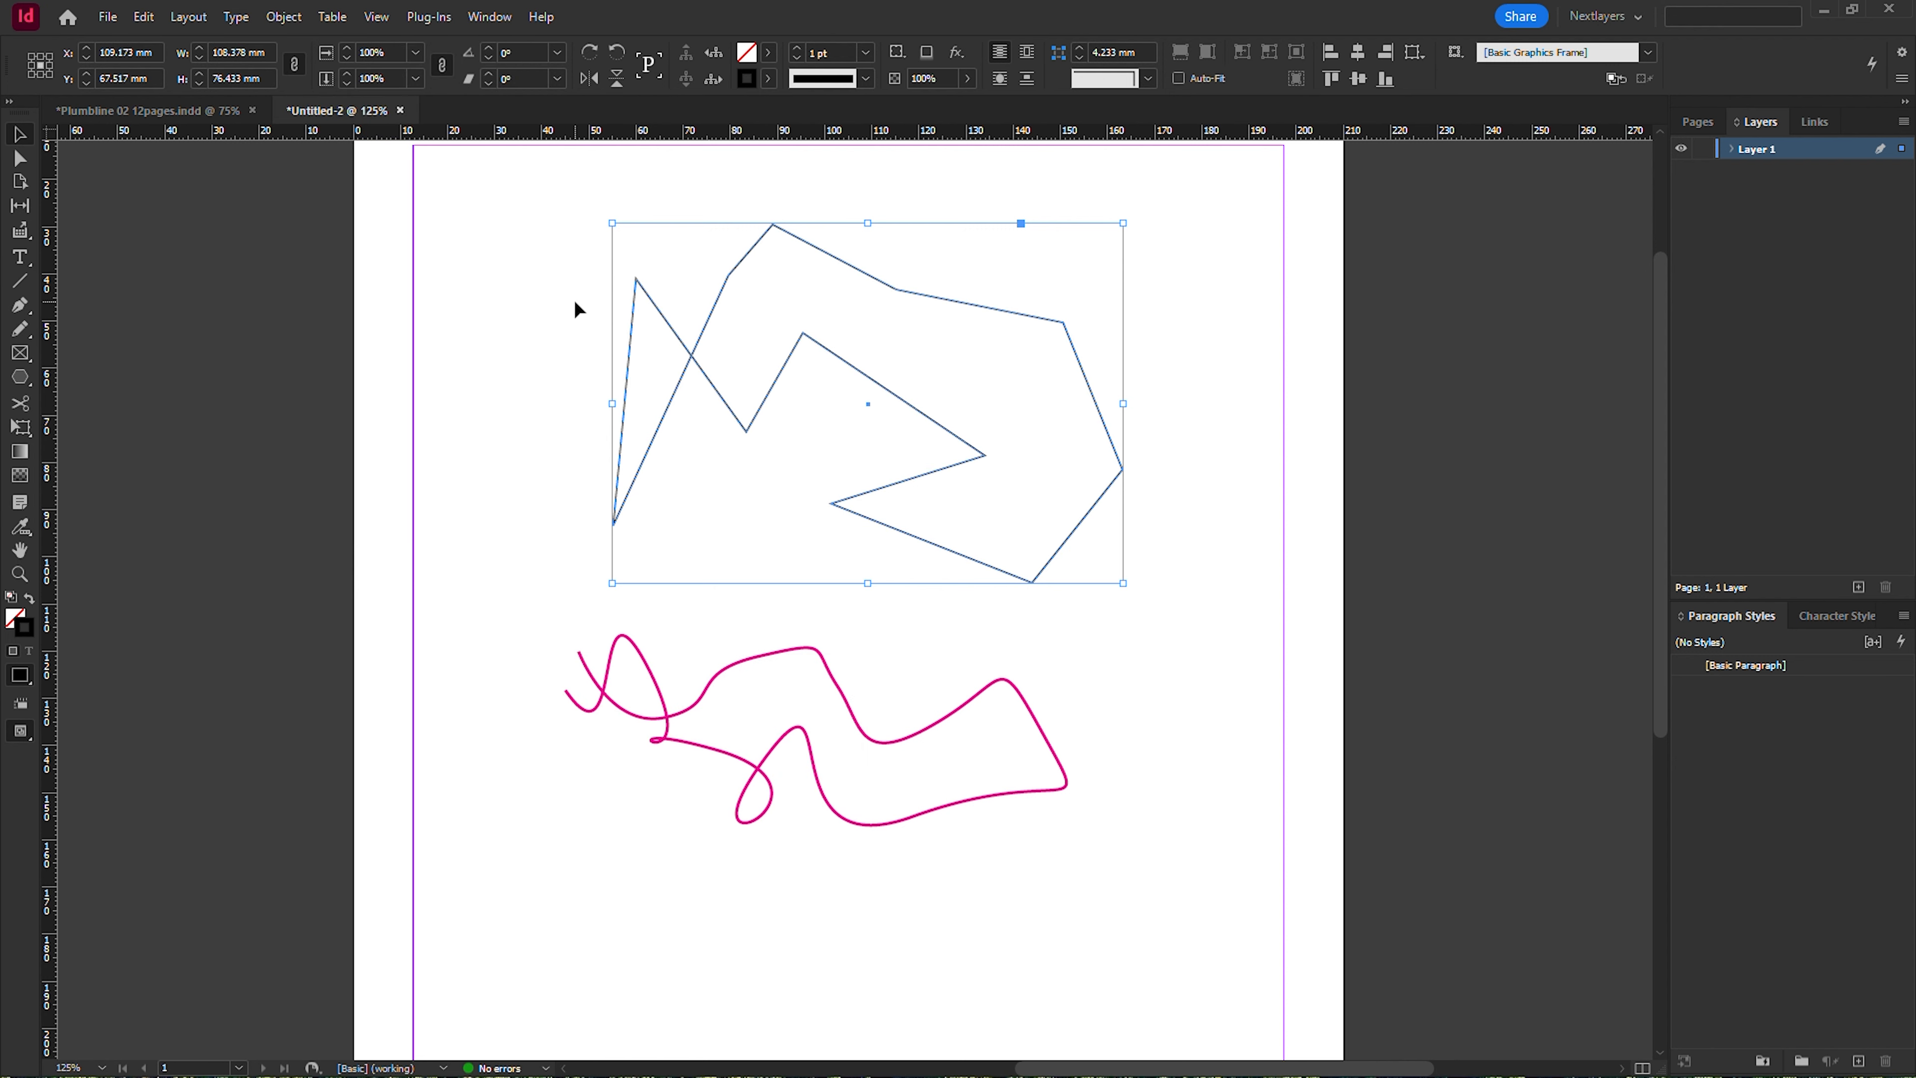
Fill the joined zigzag shape with cyan (C=100 M=0 Y=0 K=0).
left_click(768, 52)
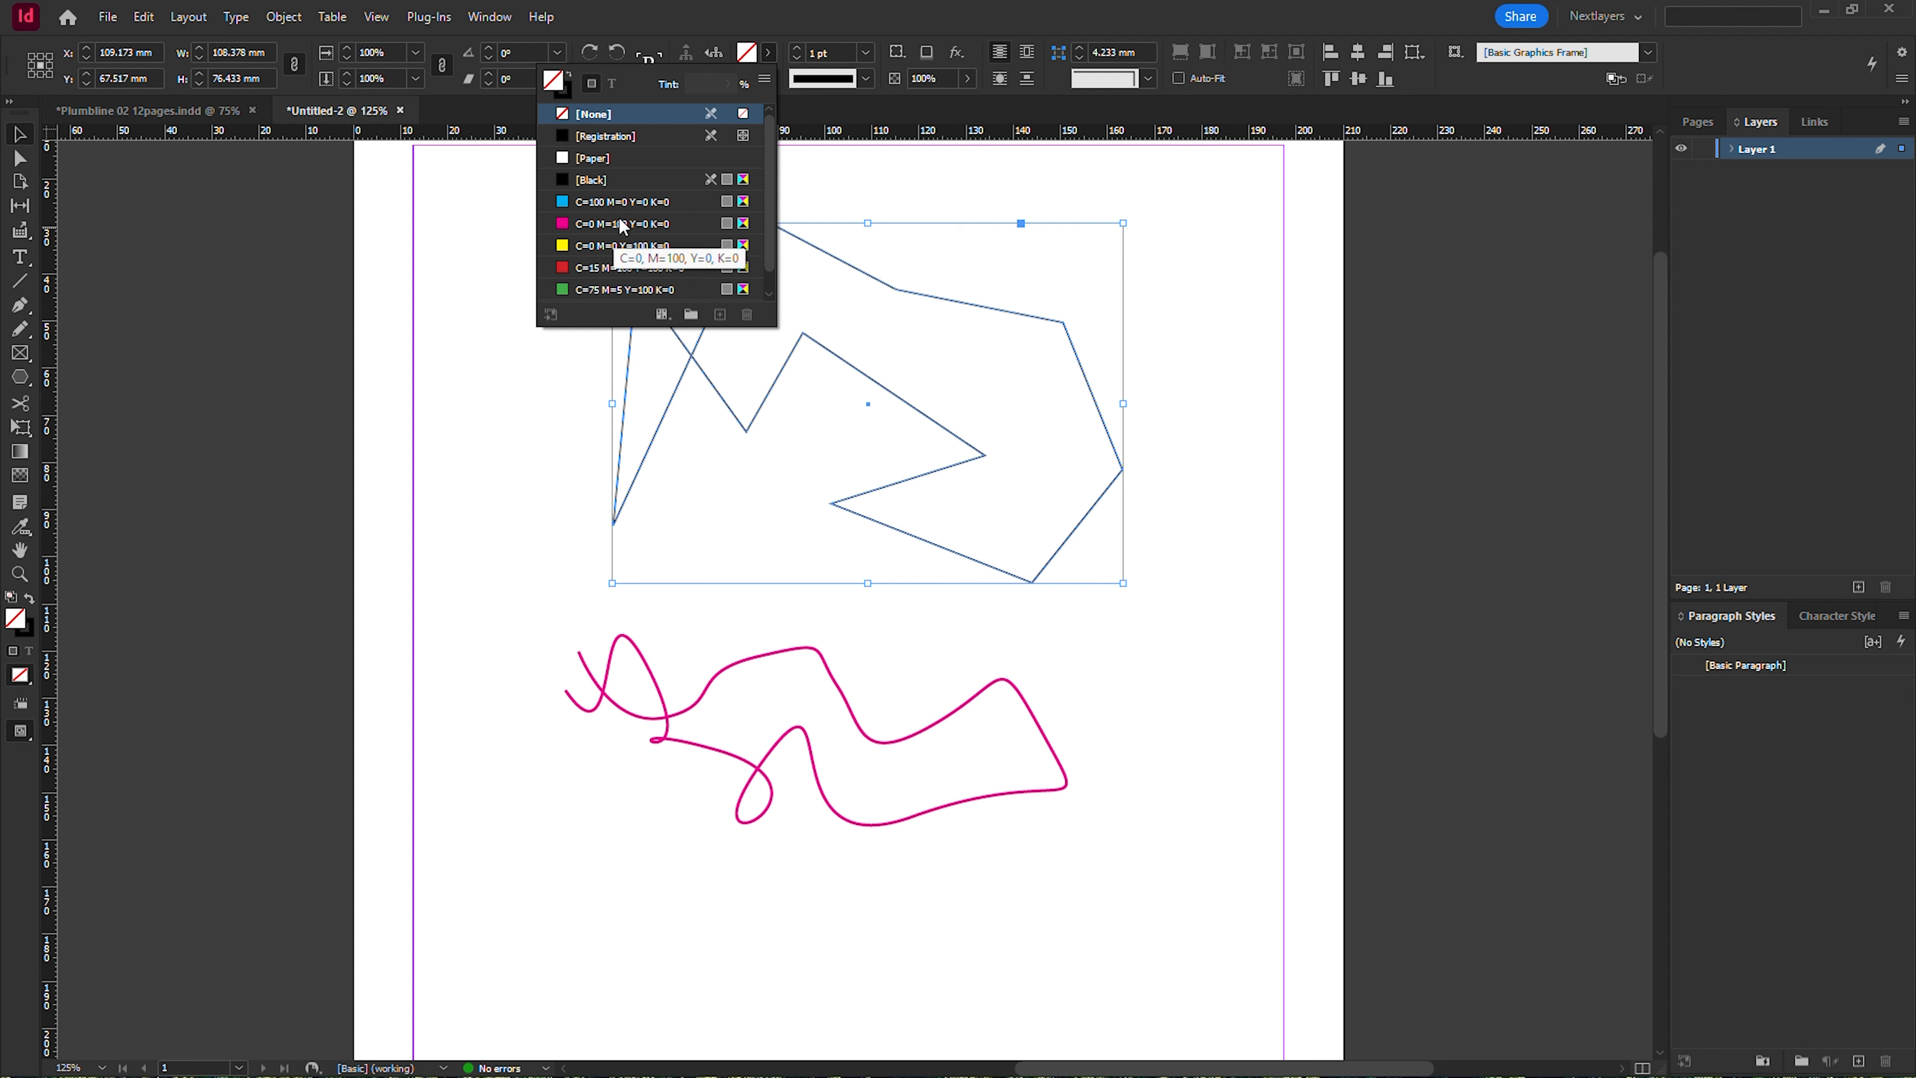
left_click(631, 202)
left_click(565, 444)
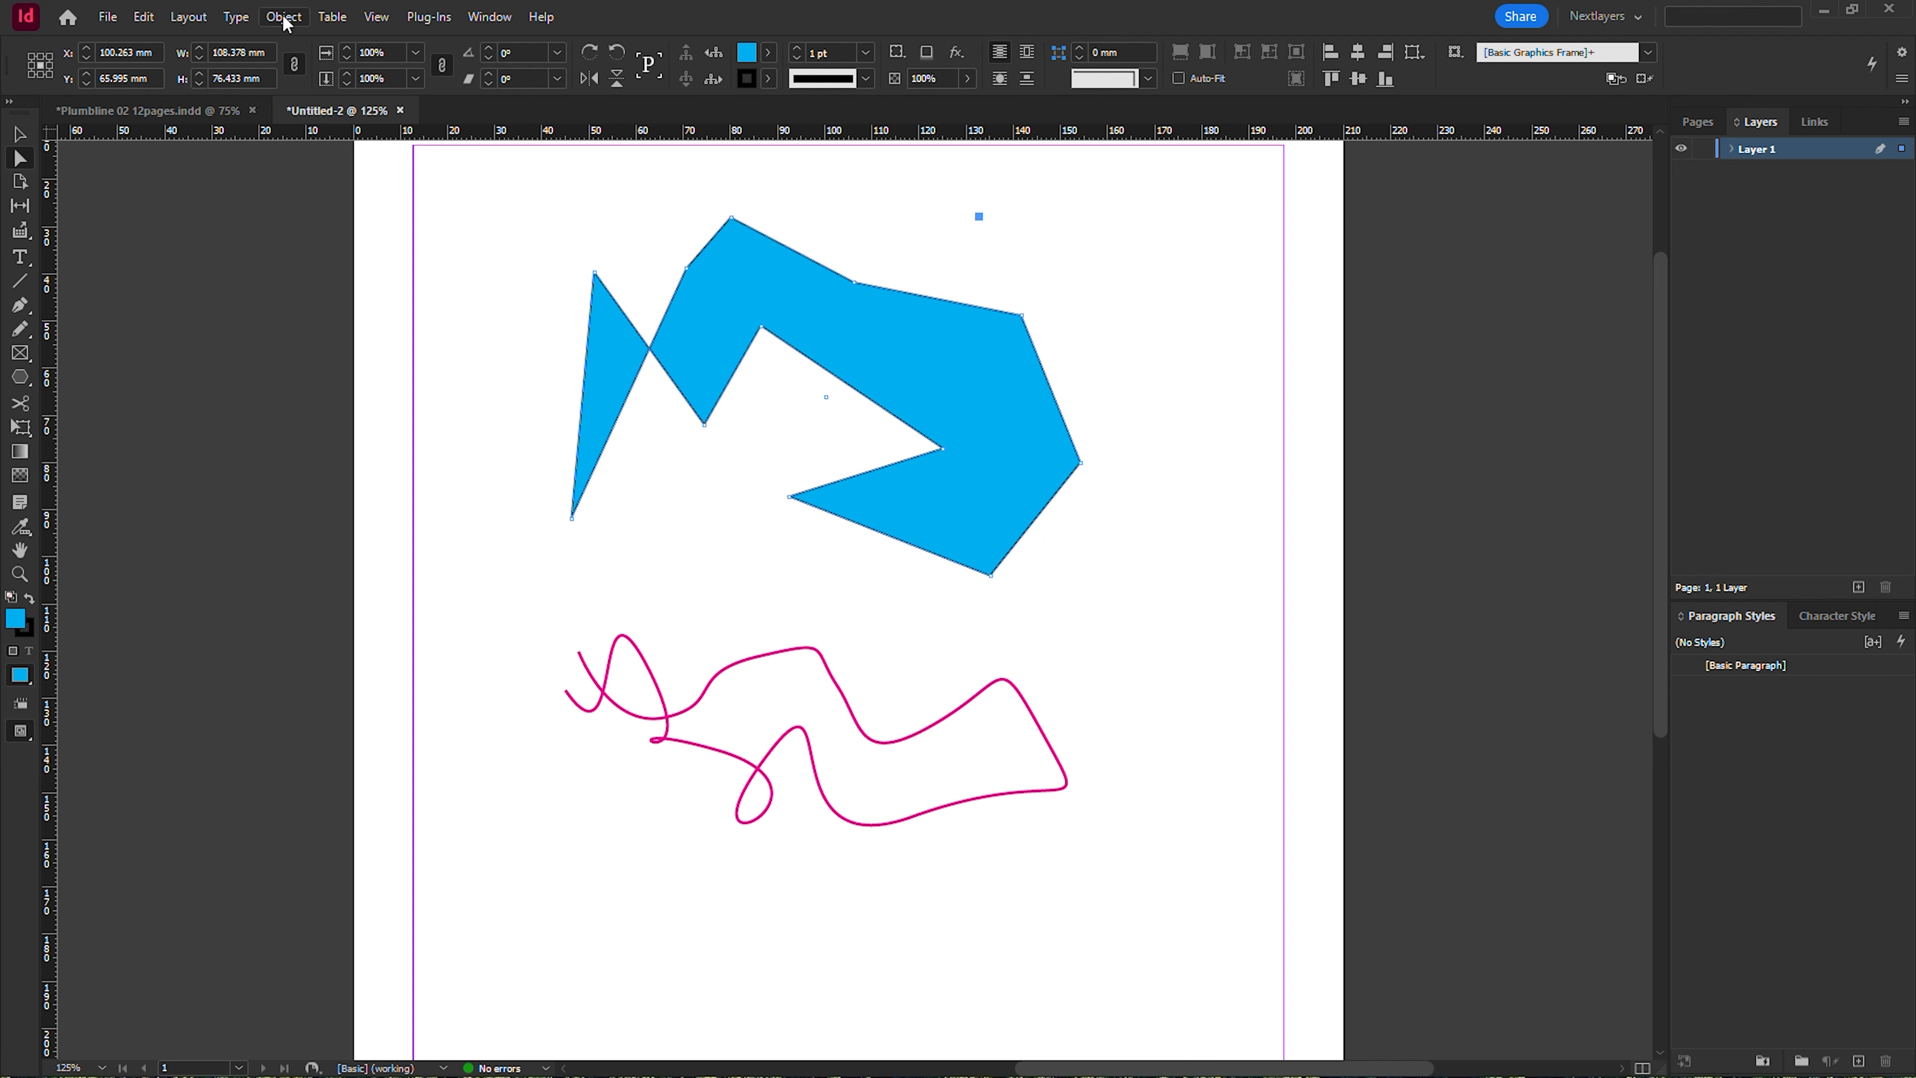
Convert the cyan zigzag shape to a rectangle, and convert that rectangle to a triangle.
left_click(284, 16)
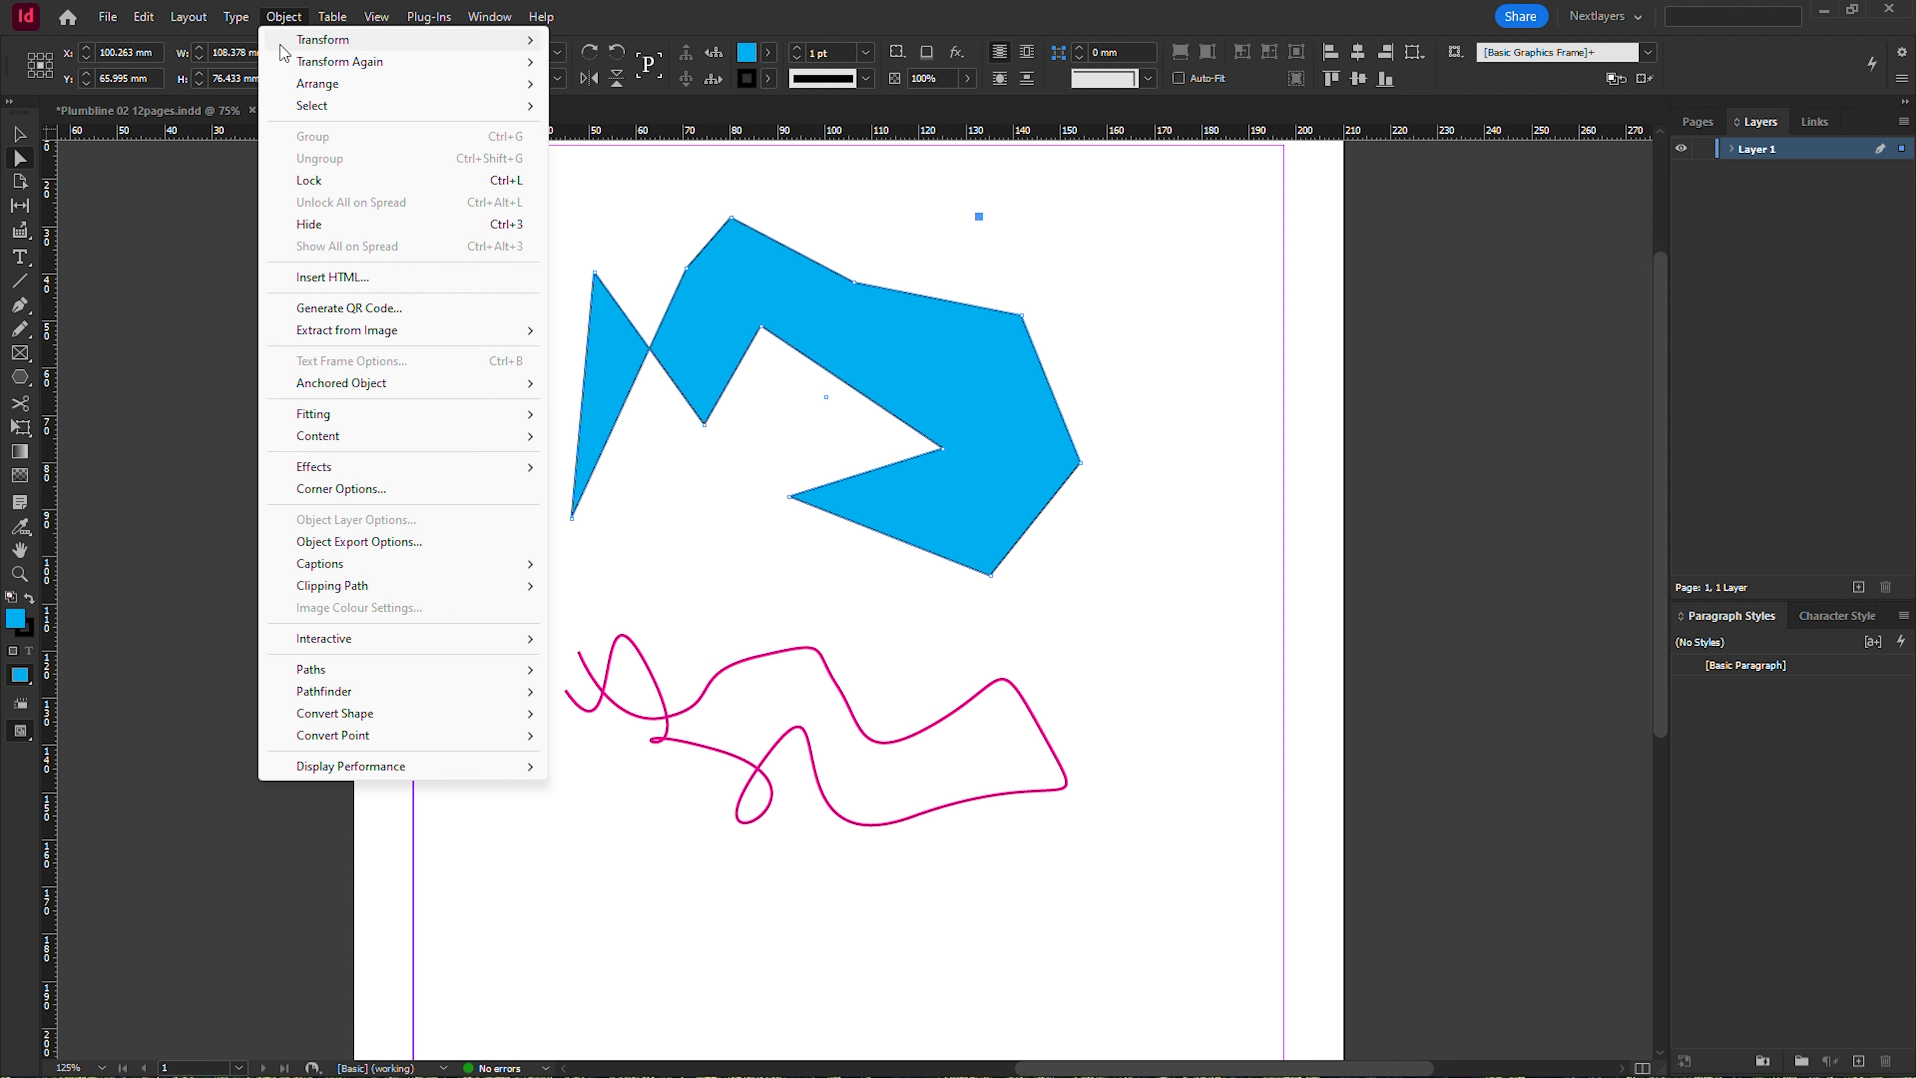
mouse_move(370, 724)
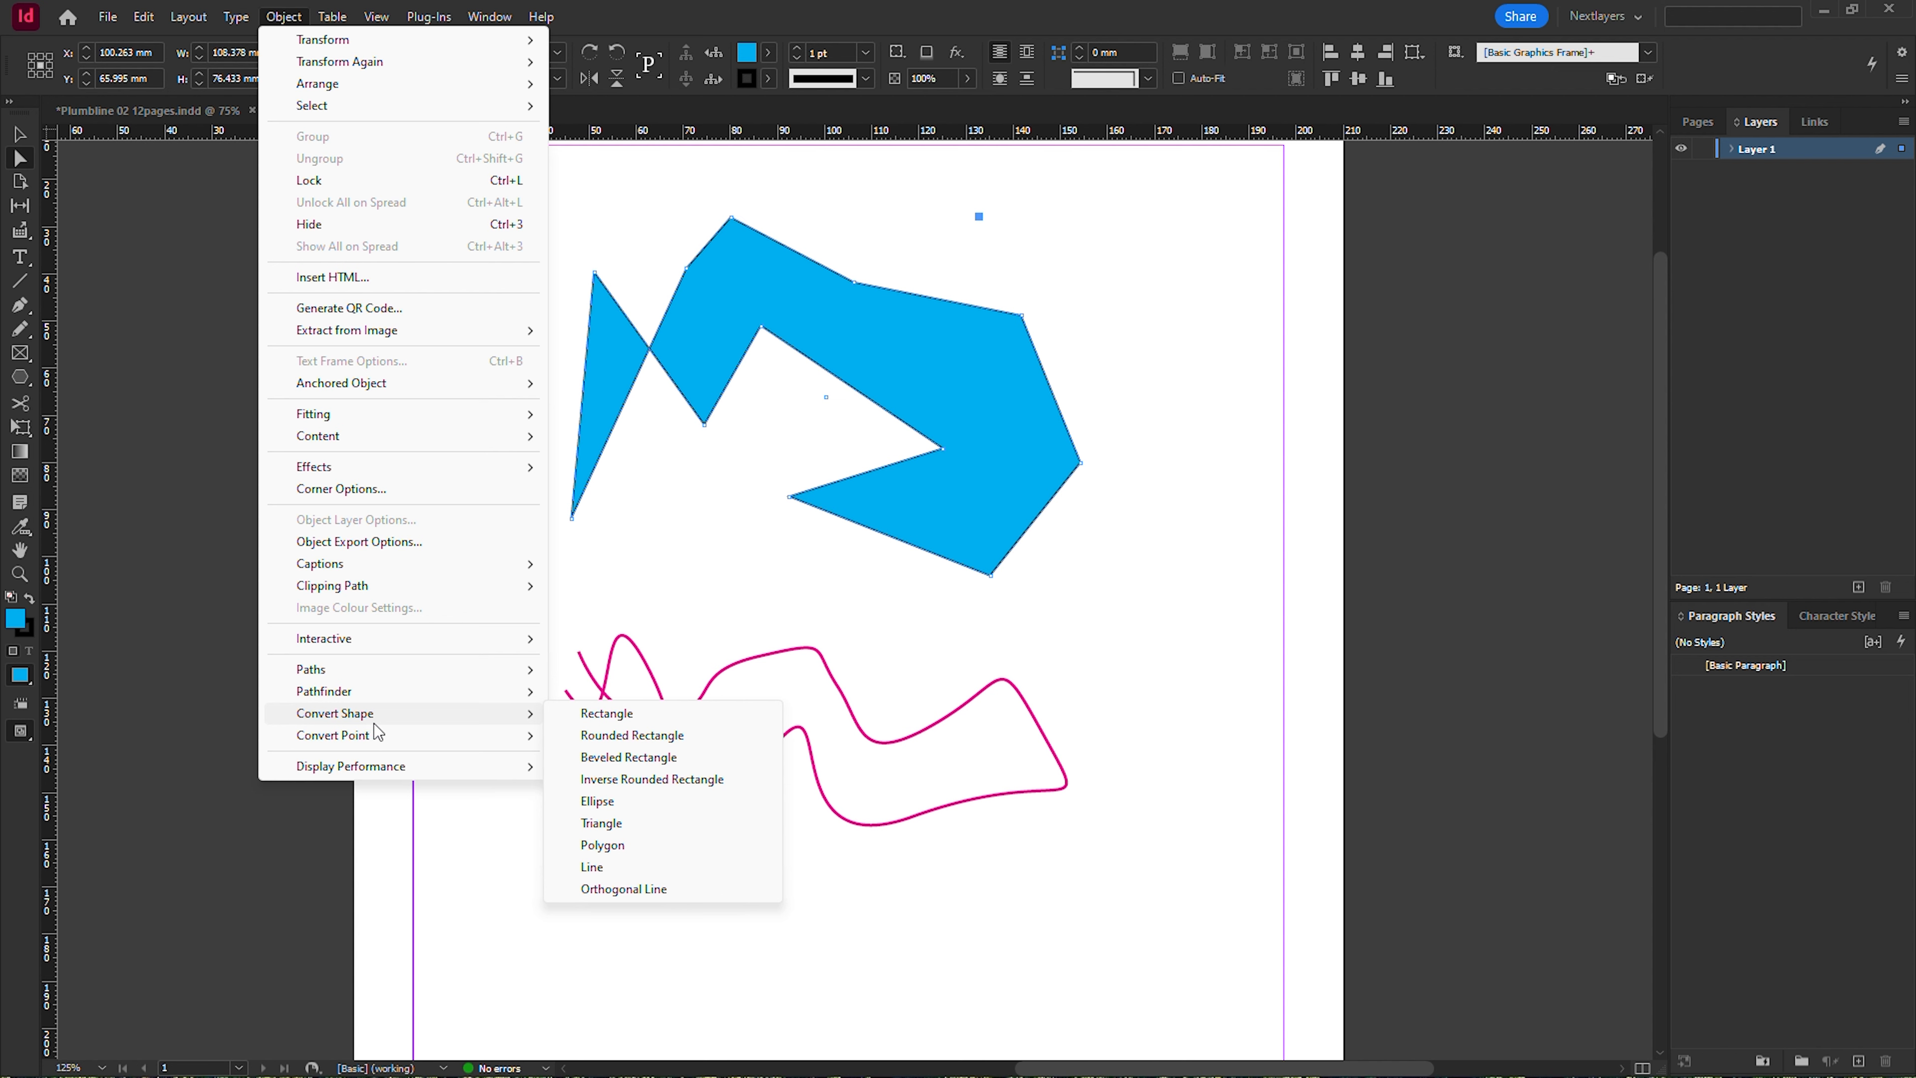
left_click(678, 715)
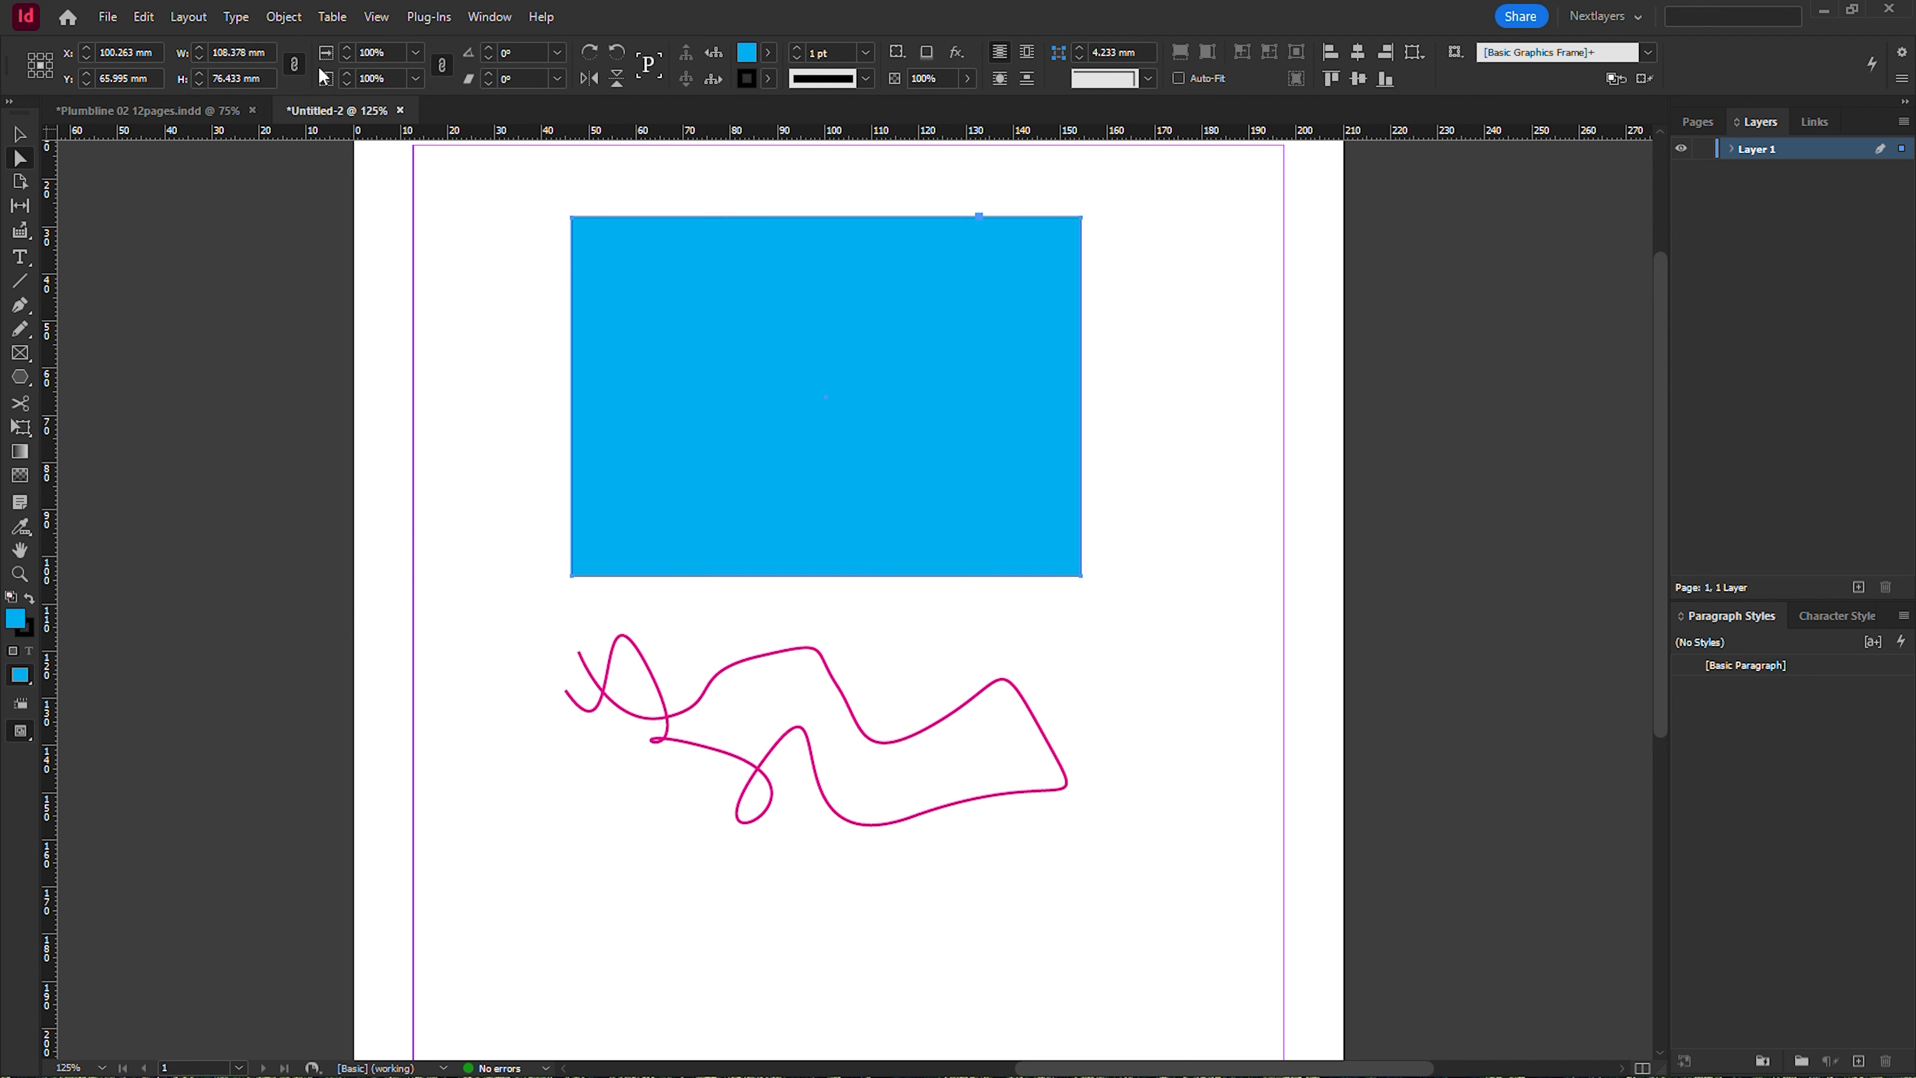
left_click(287, 18)
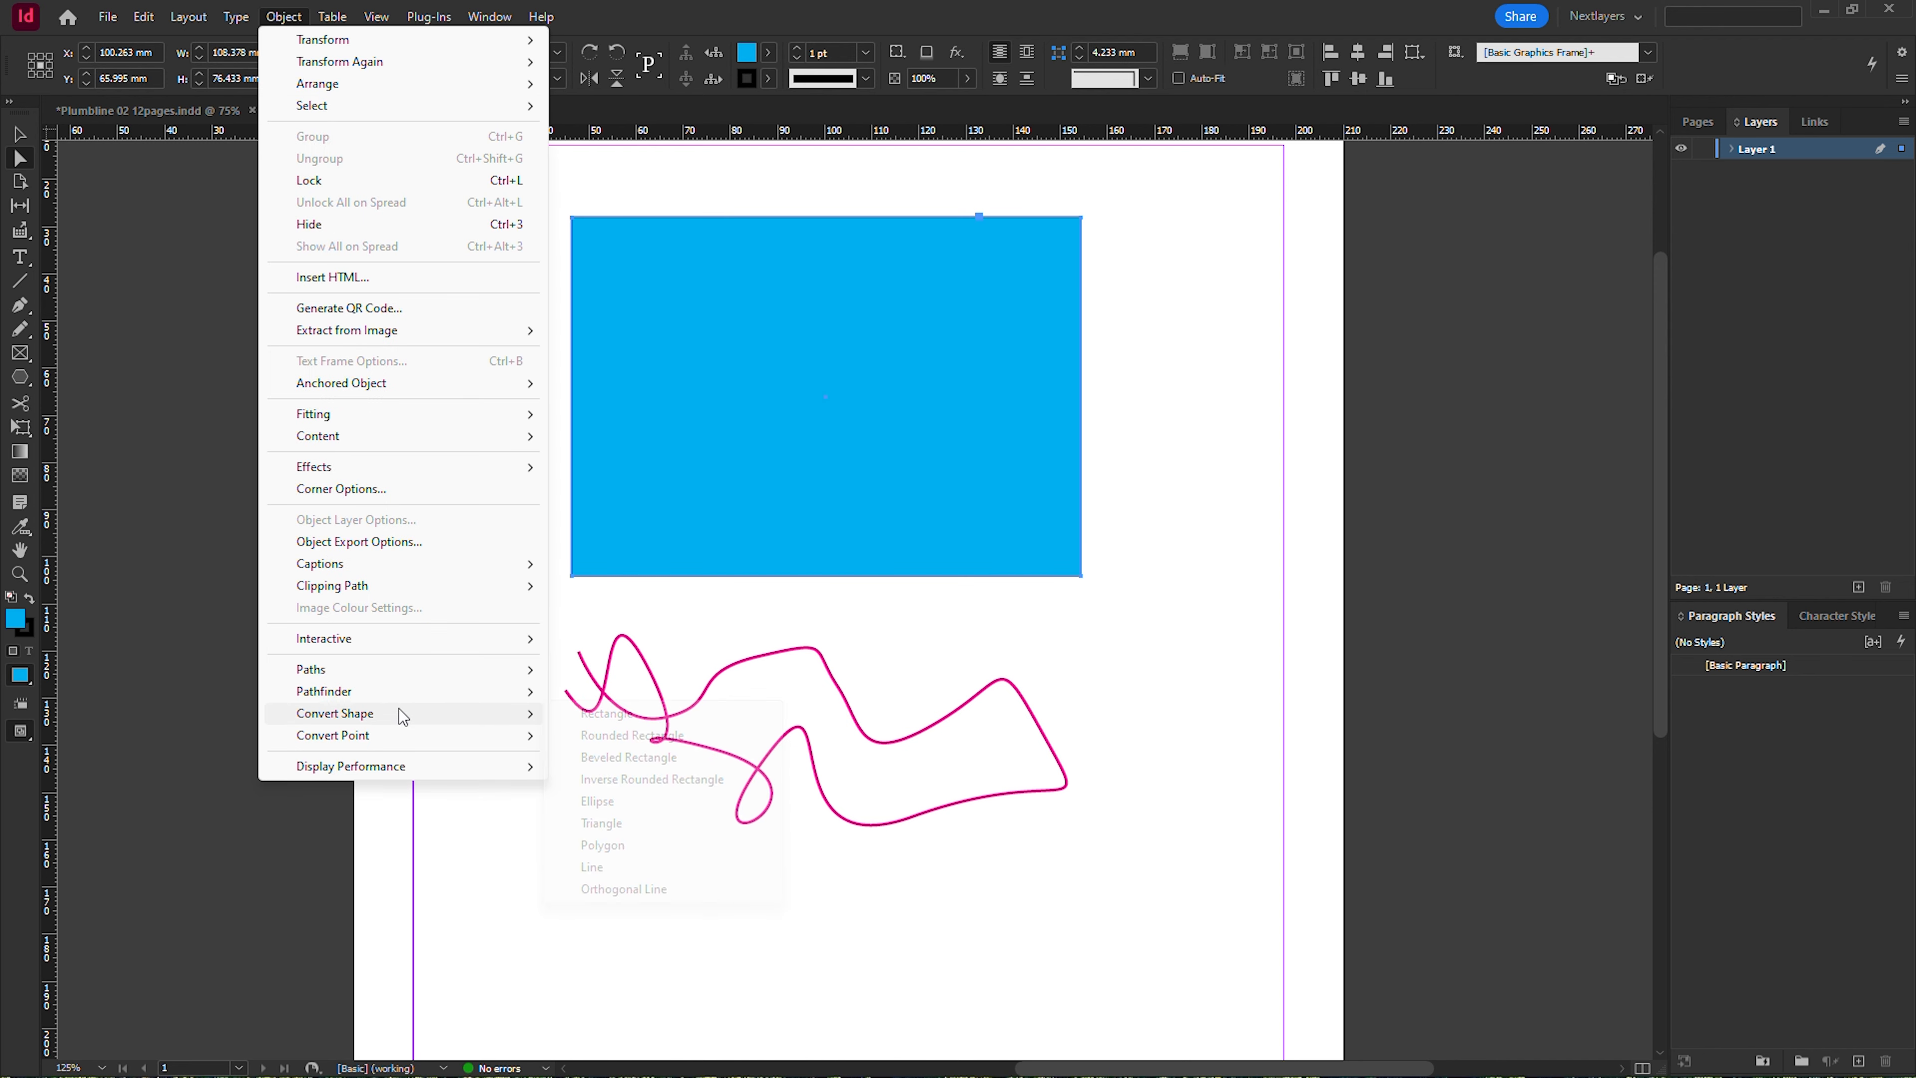
left_click(648, 826)
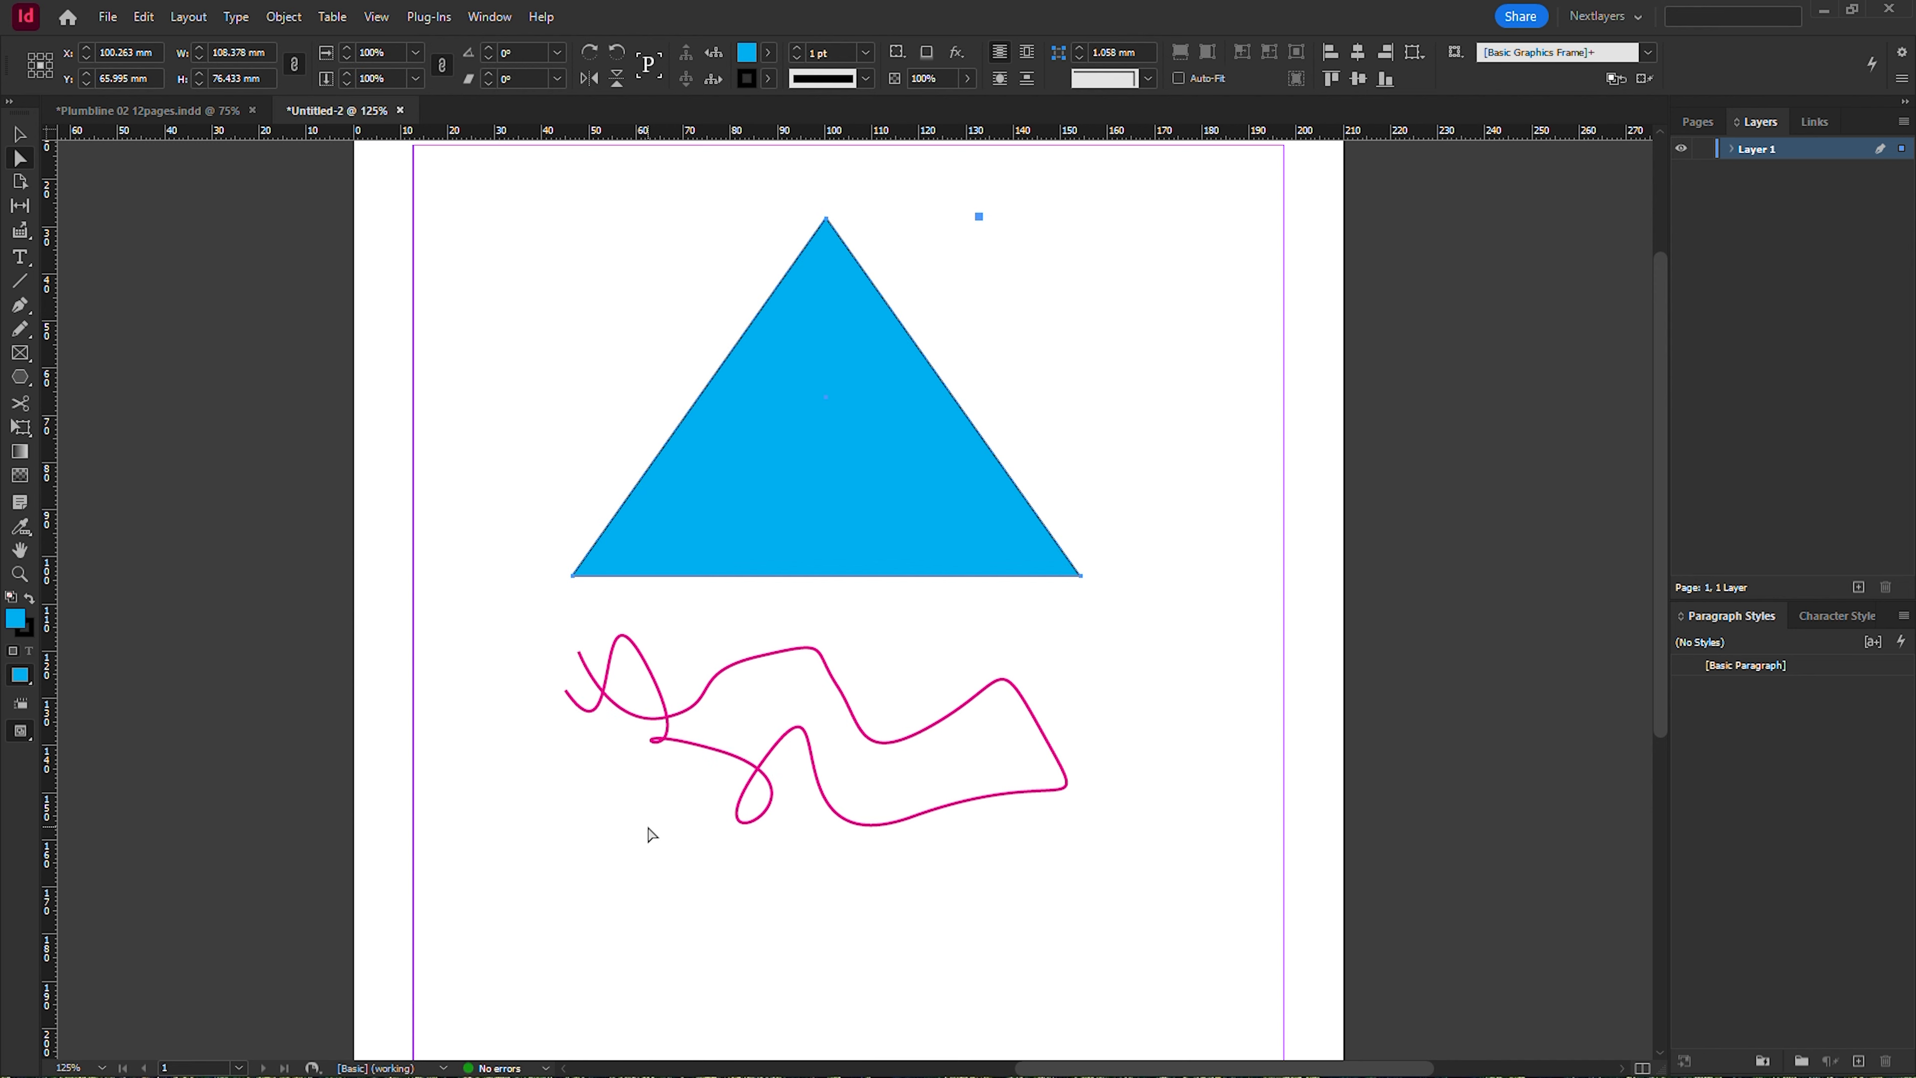
Convert the magenta curved path to a polygon.
left_click(735, 666)
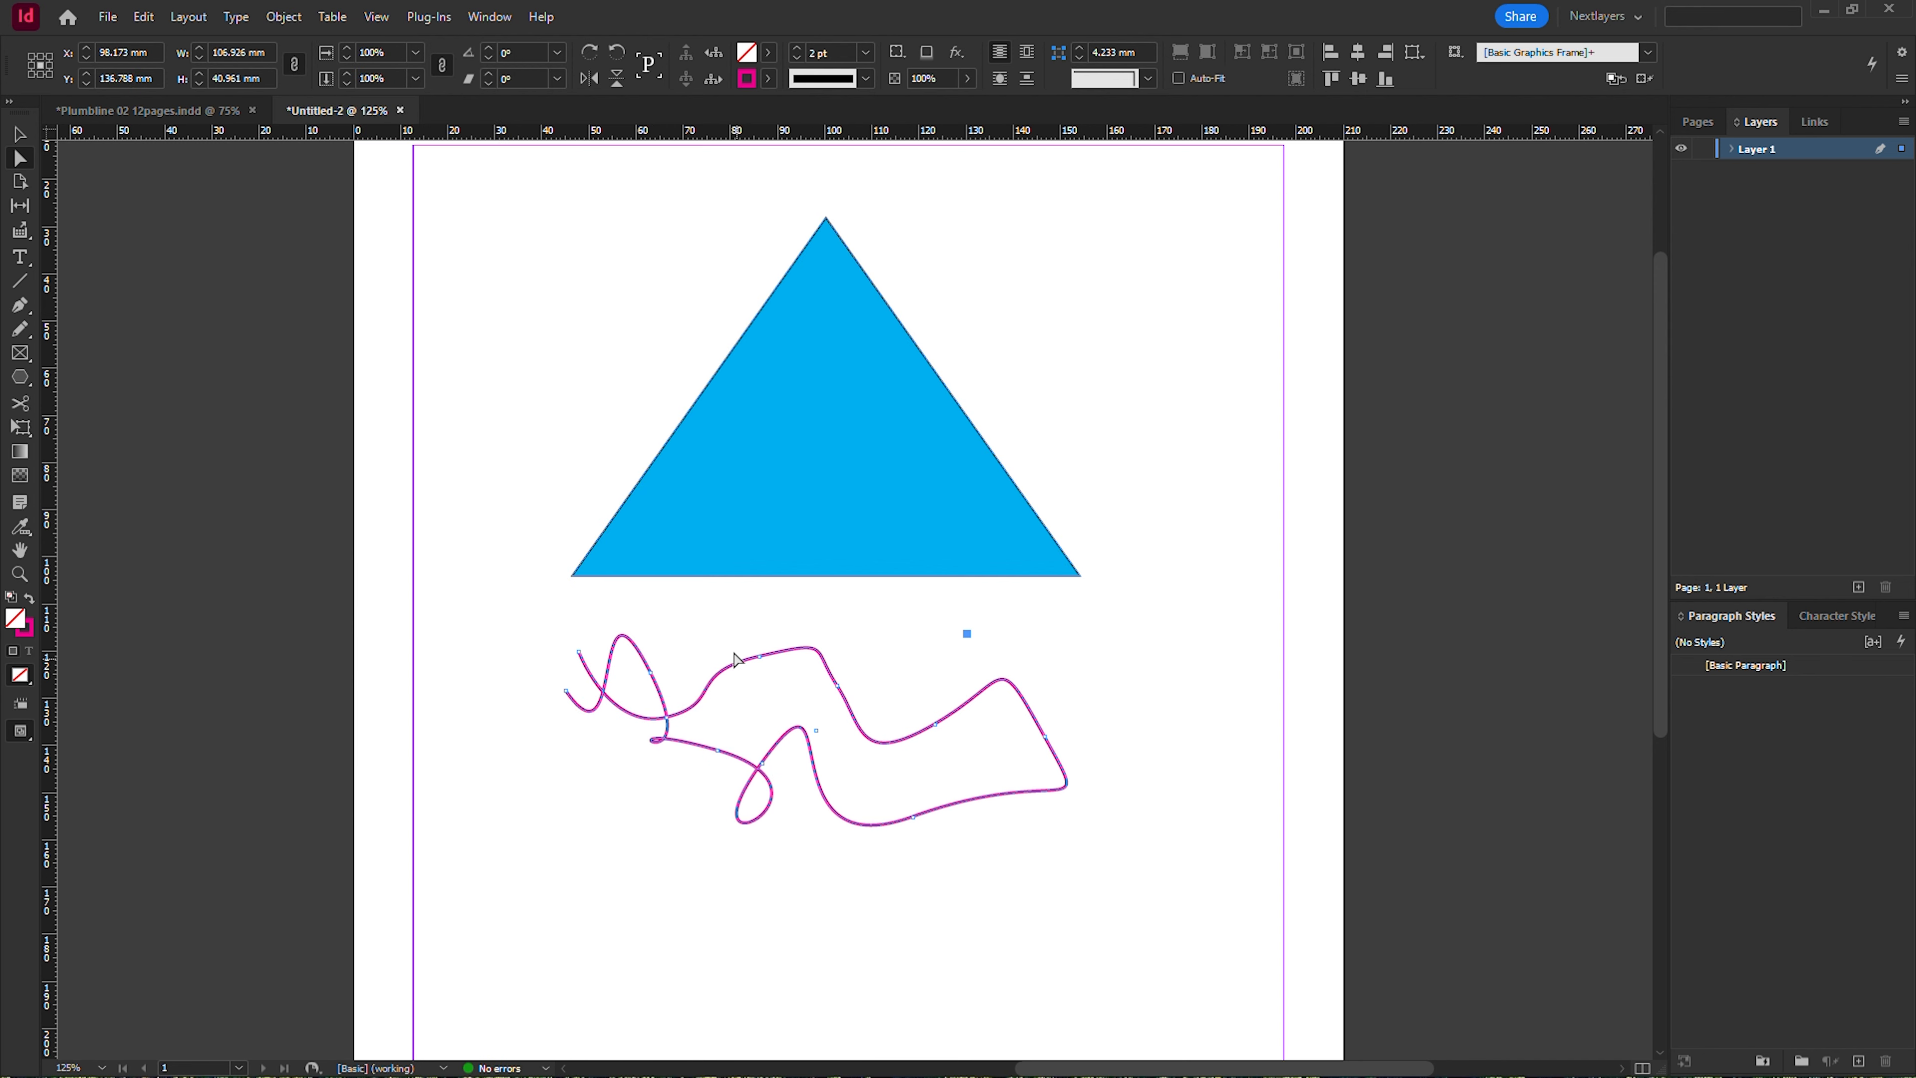
left_click(284, 16)
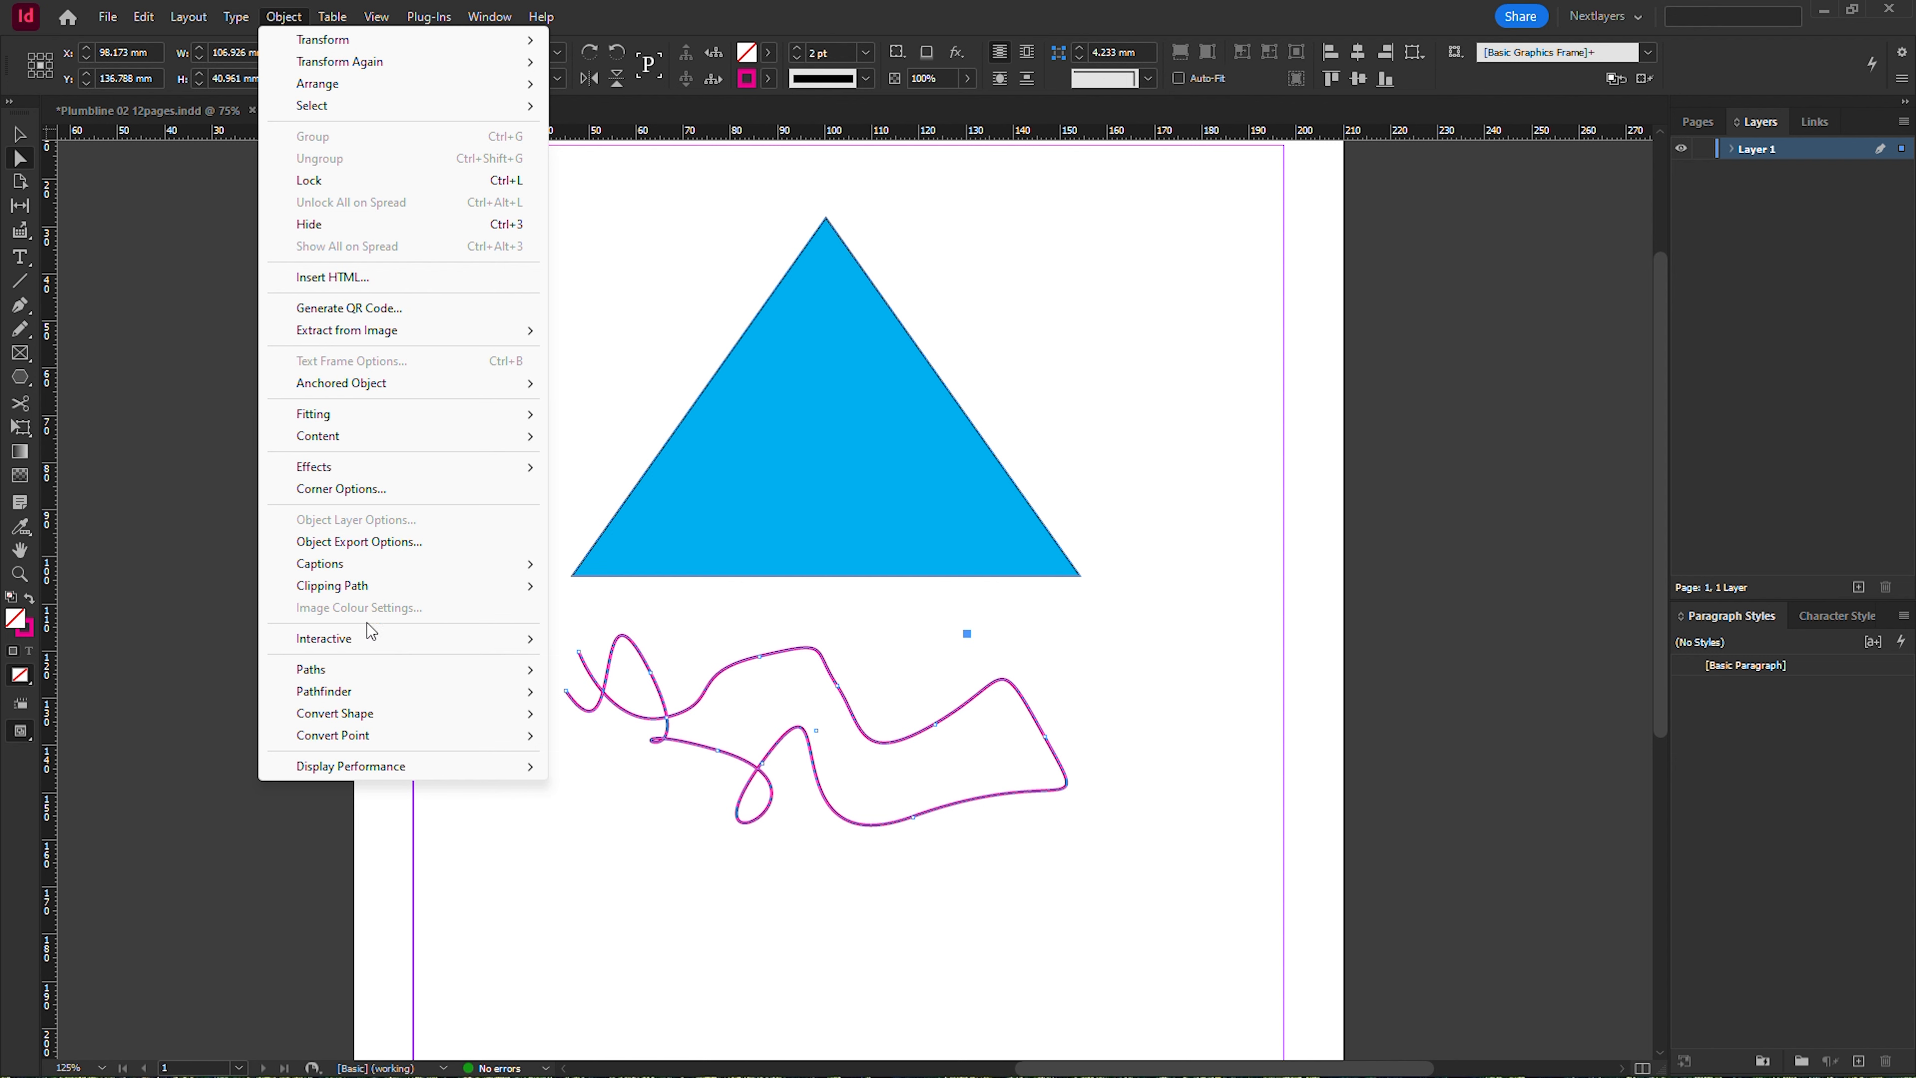
mouse_move(420, 716)
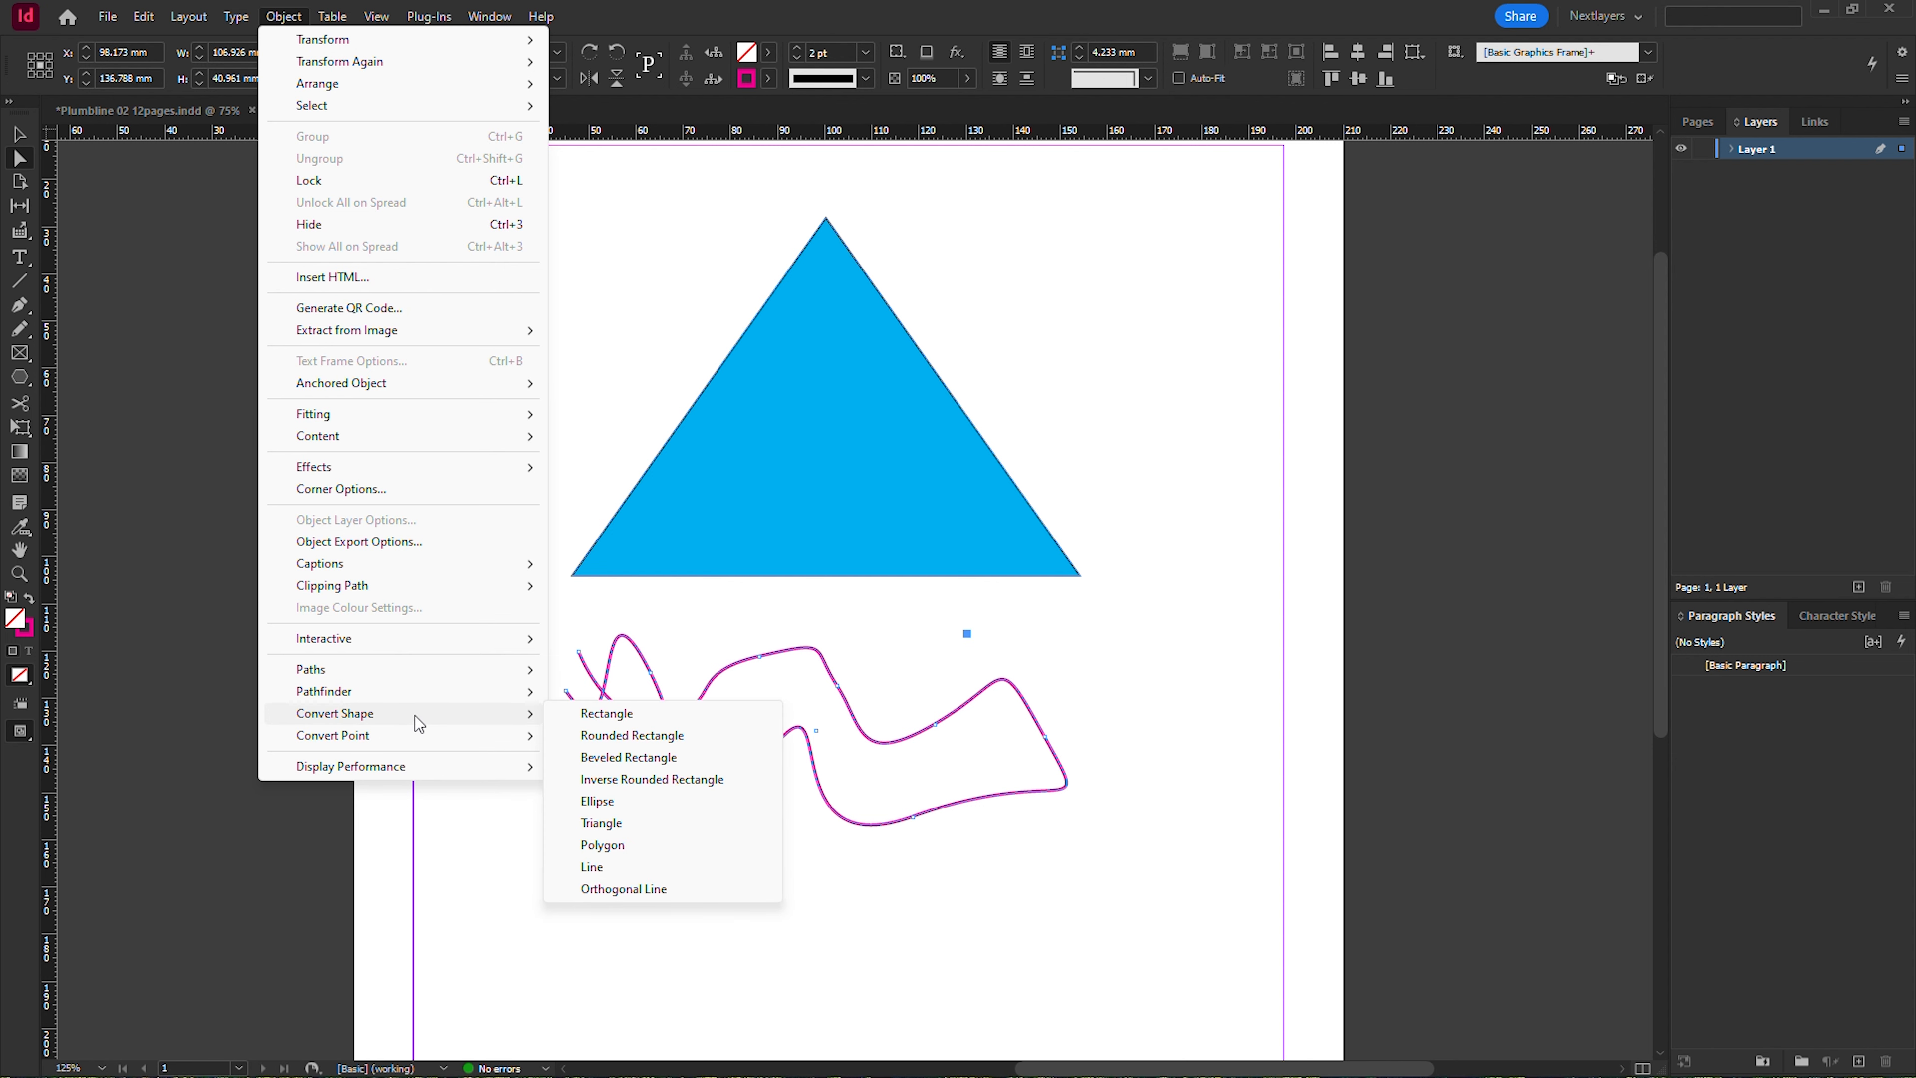
left_click(662, 845)
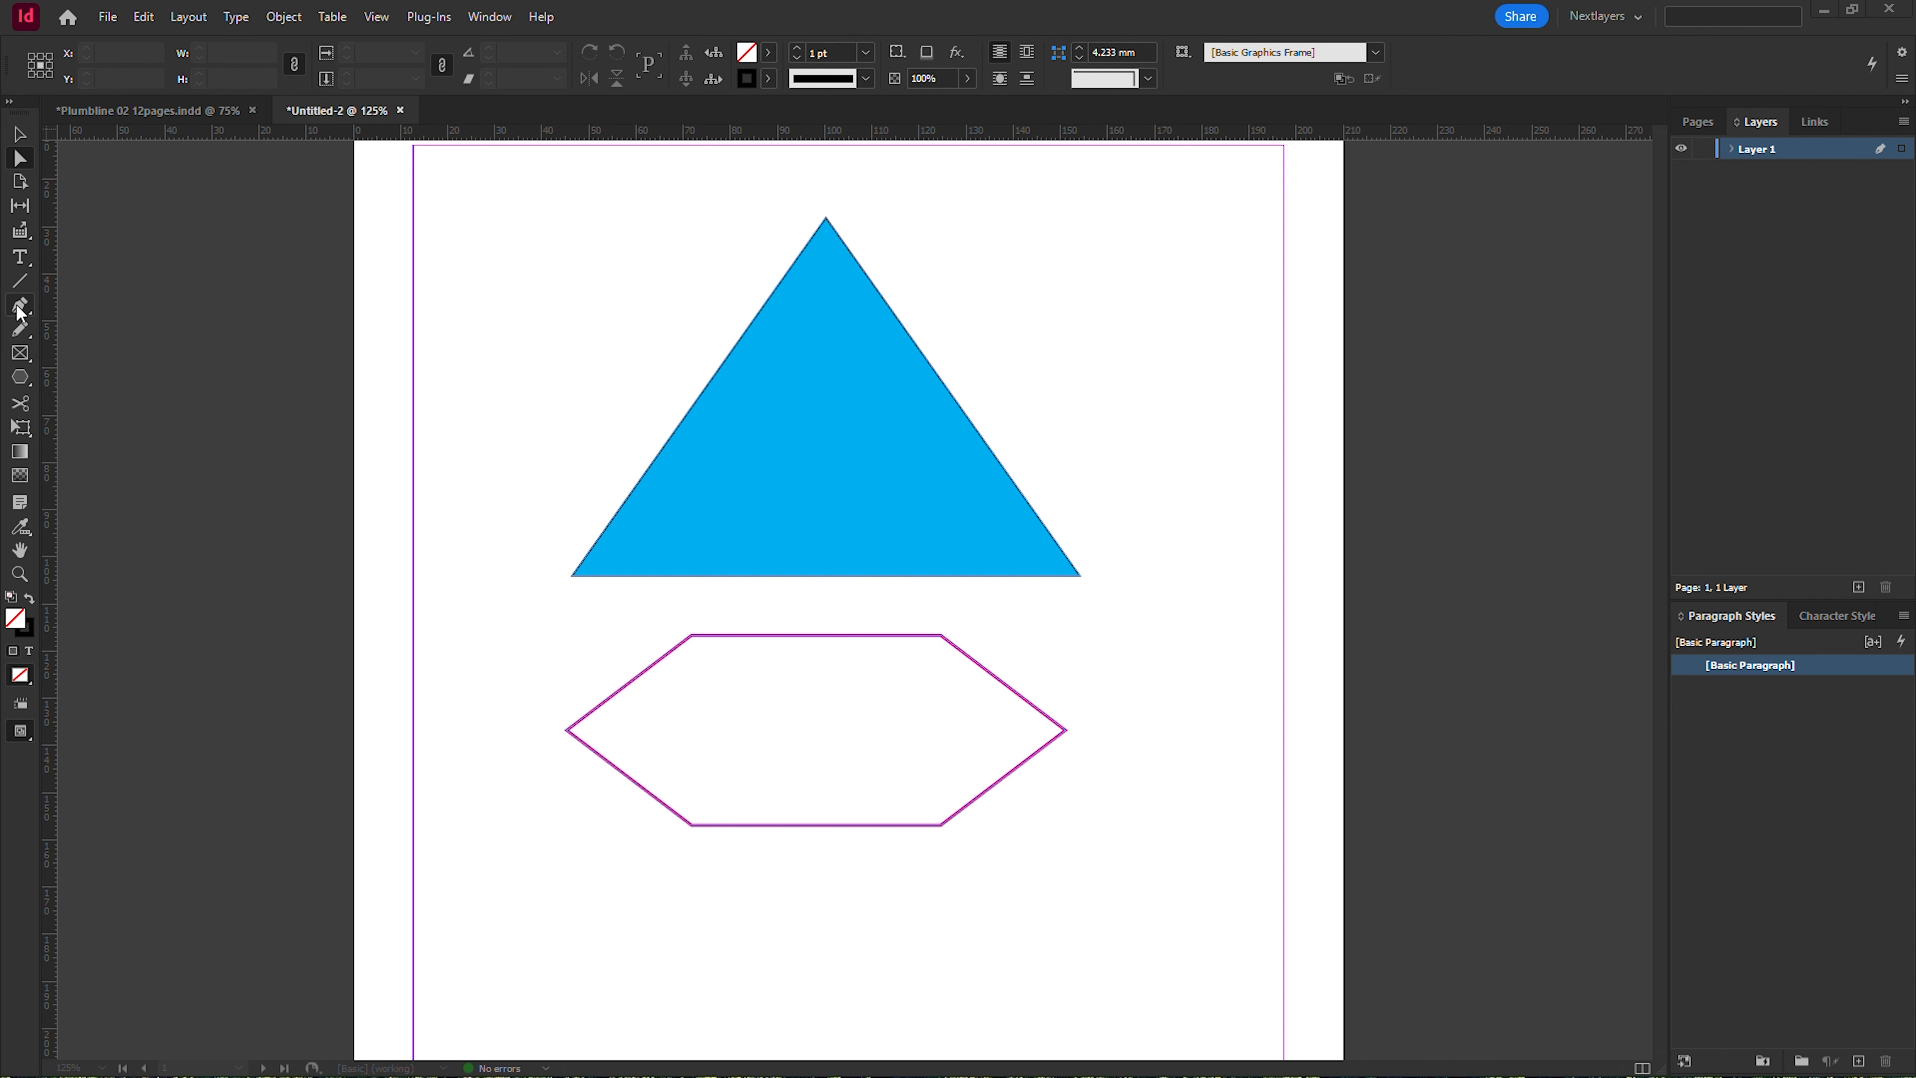
Switch to the Plumbline 02 12pages document, magnify the runner's face, and set the display performance to High Quality Display.
left_click(180, 112)
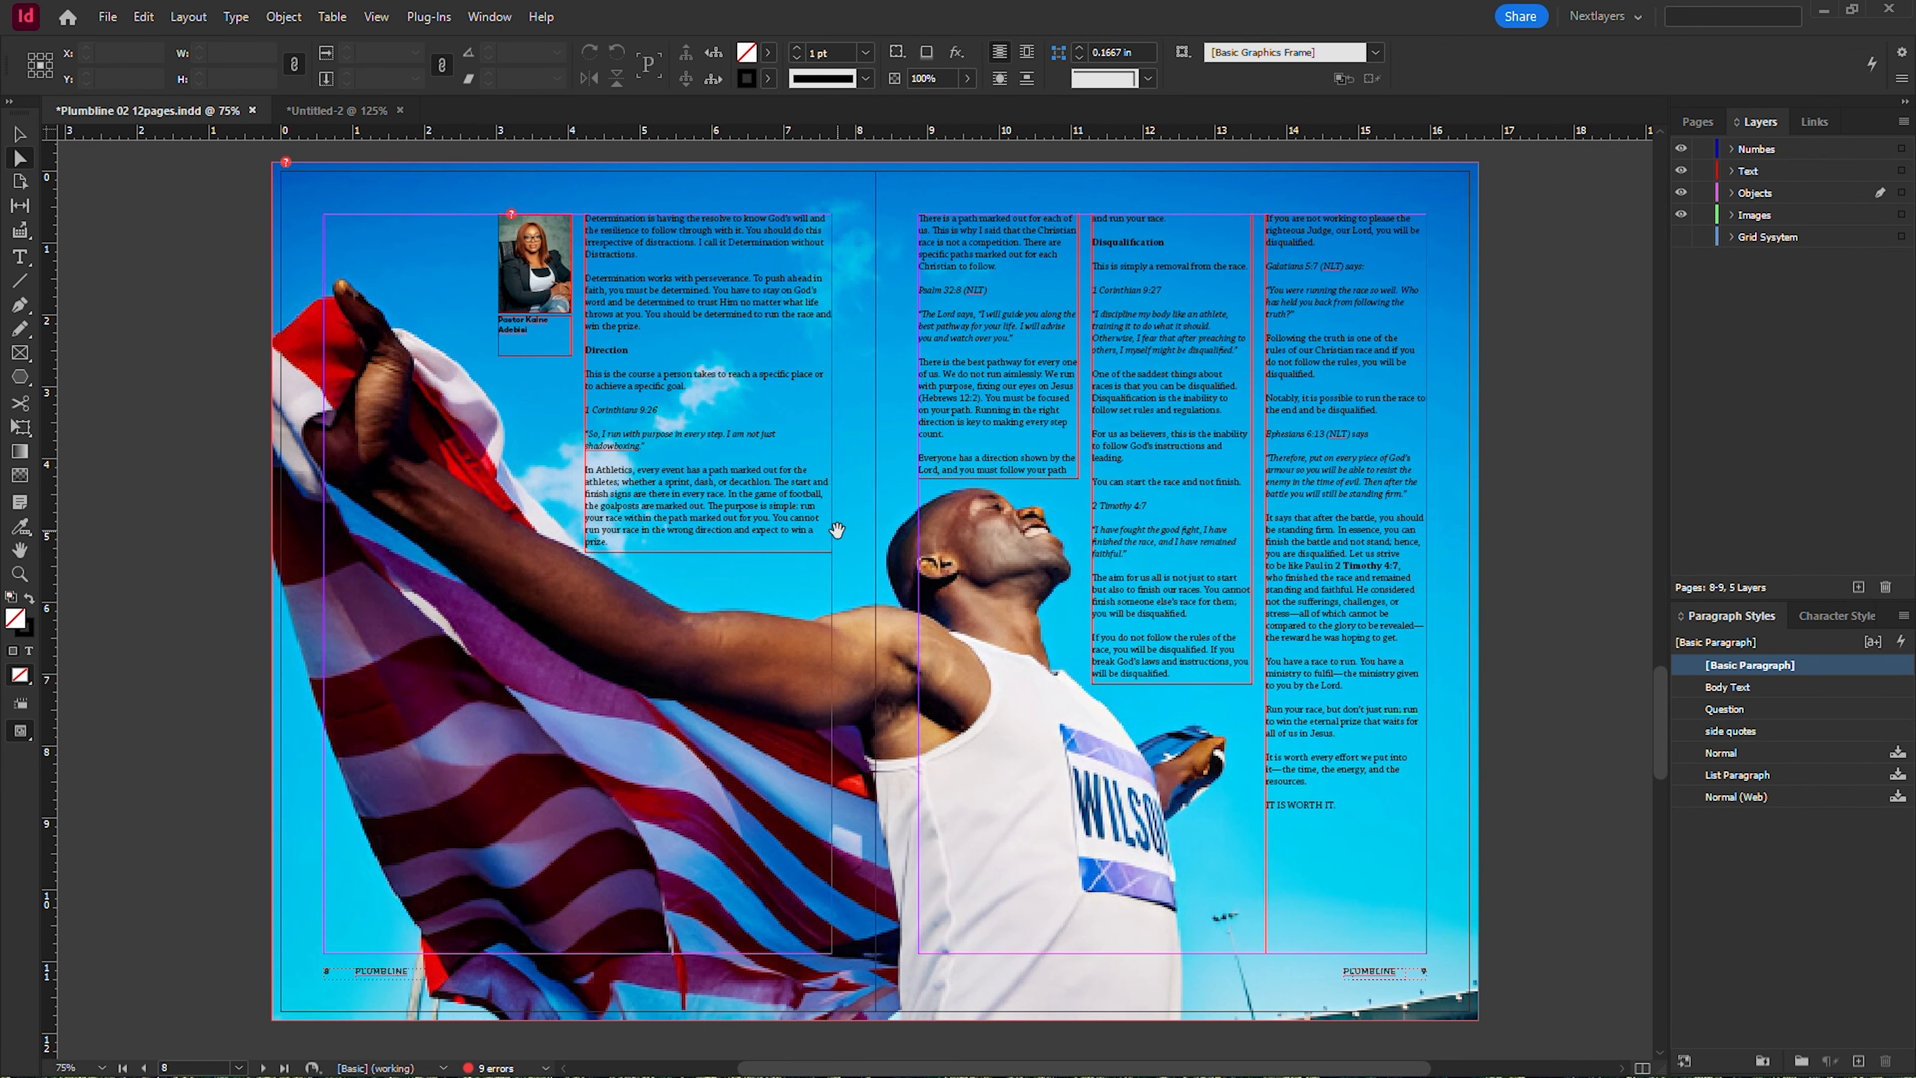
key("z")
left_click_drag(868, 411, 1403, 760)
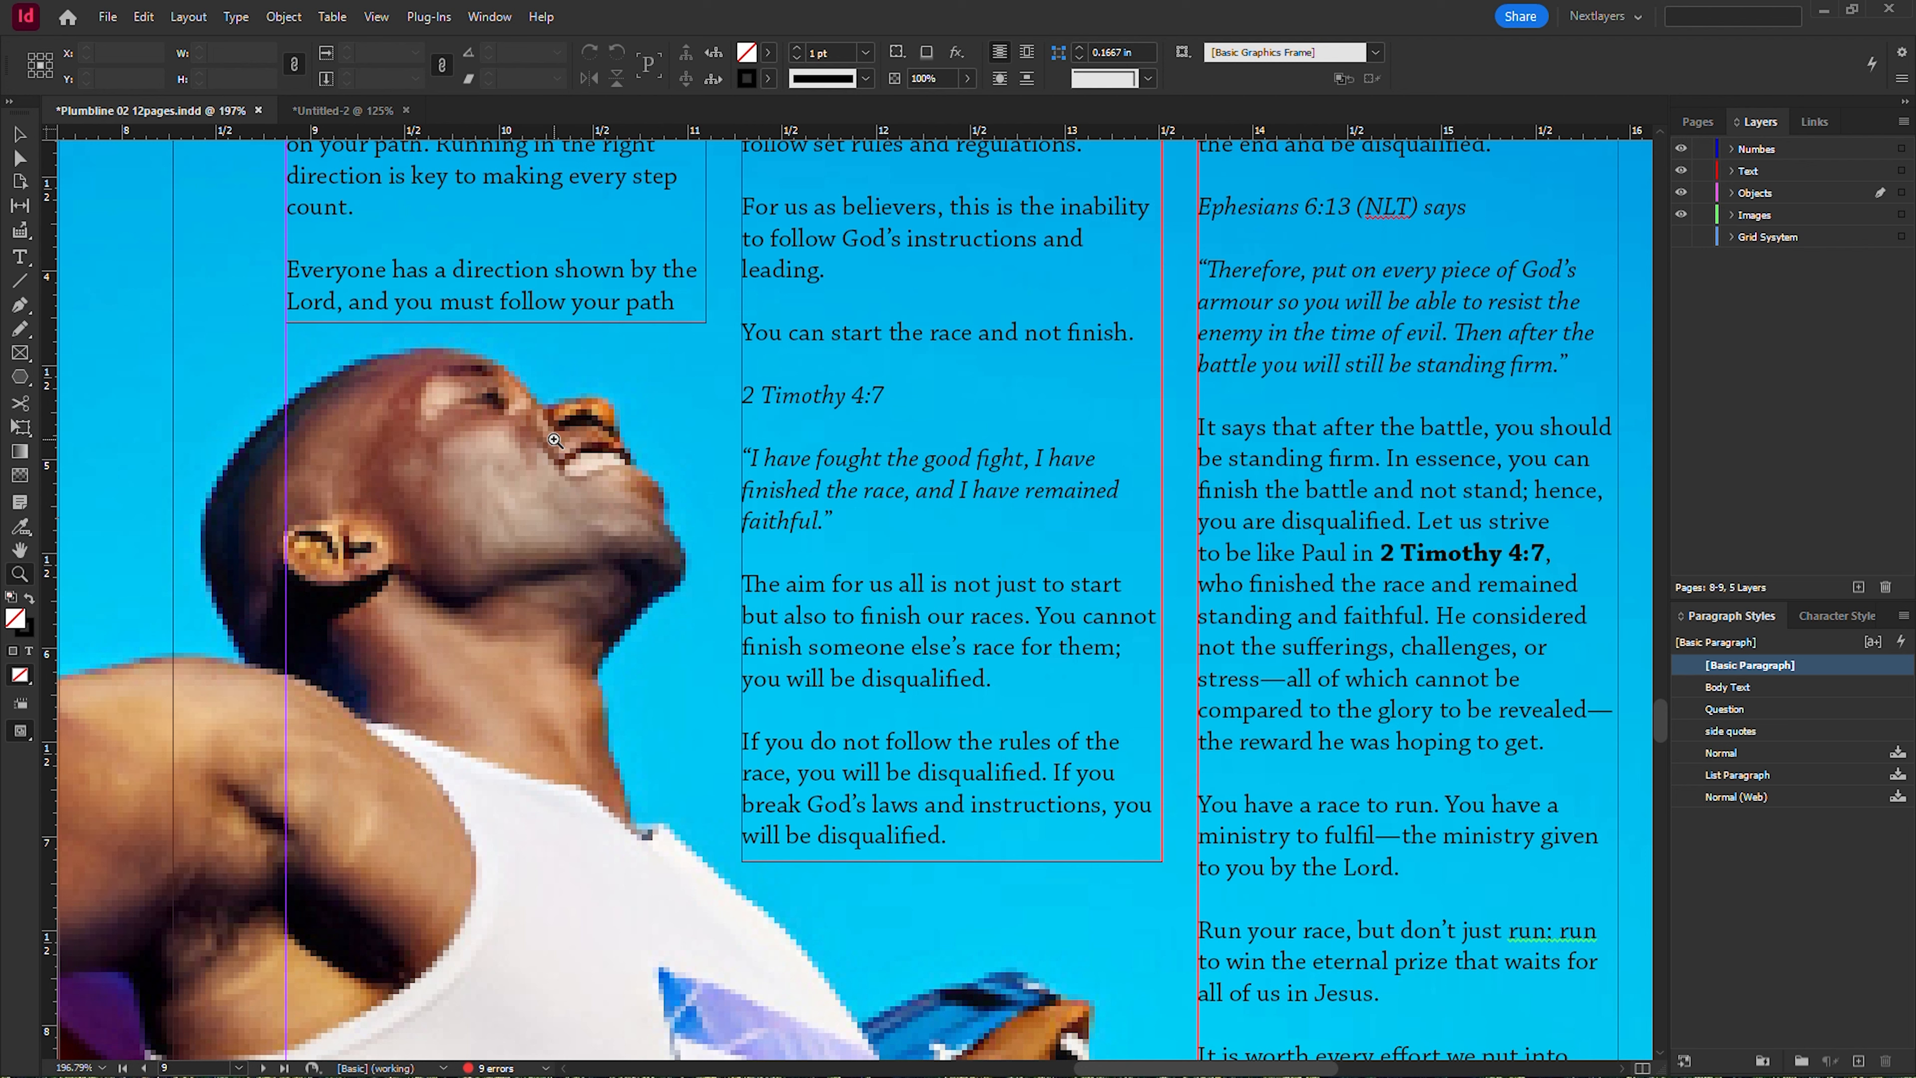
left_click(375, 17)
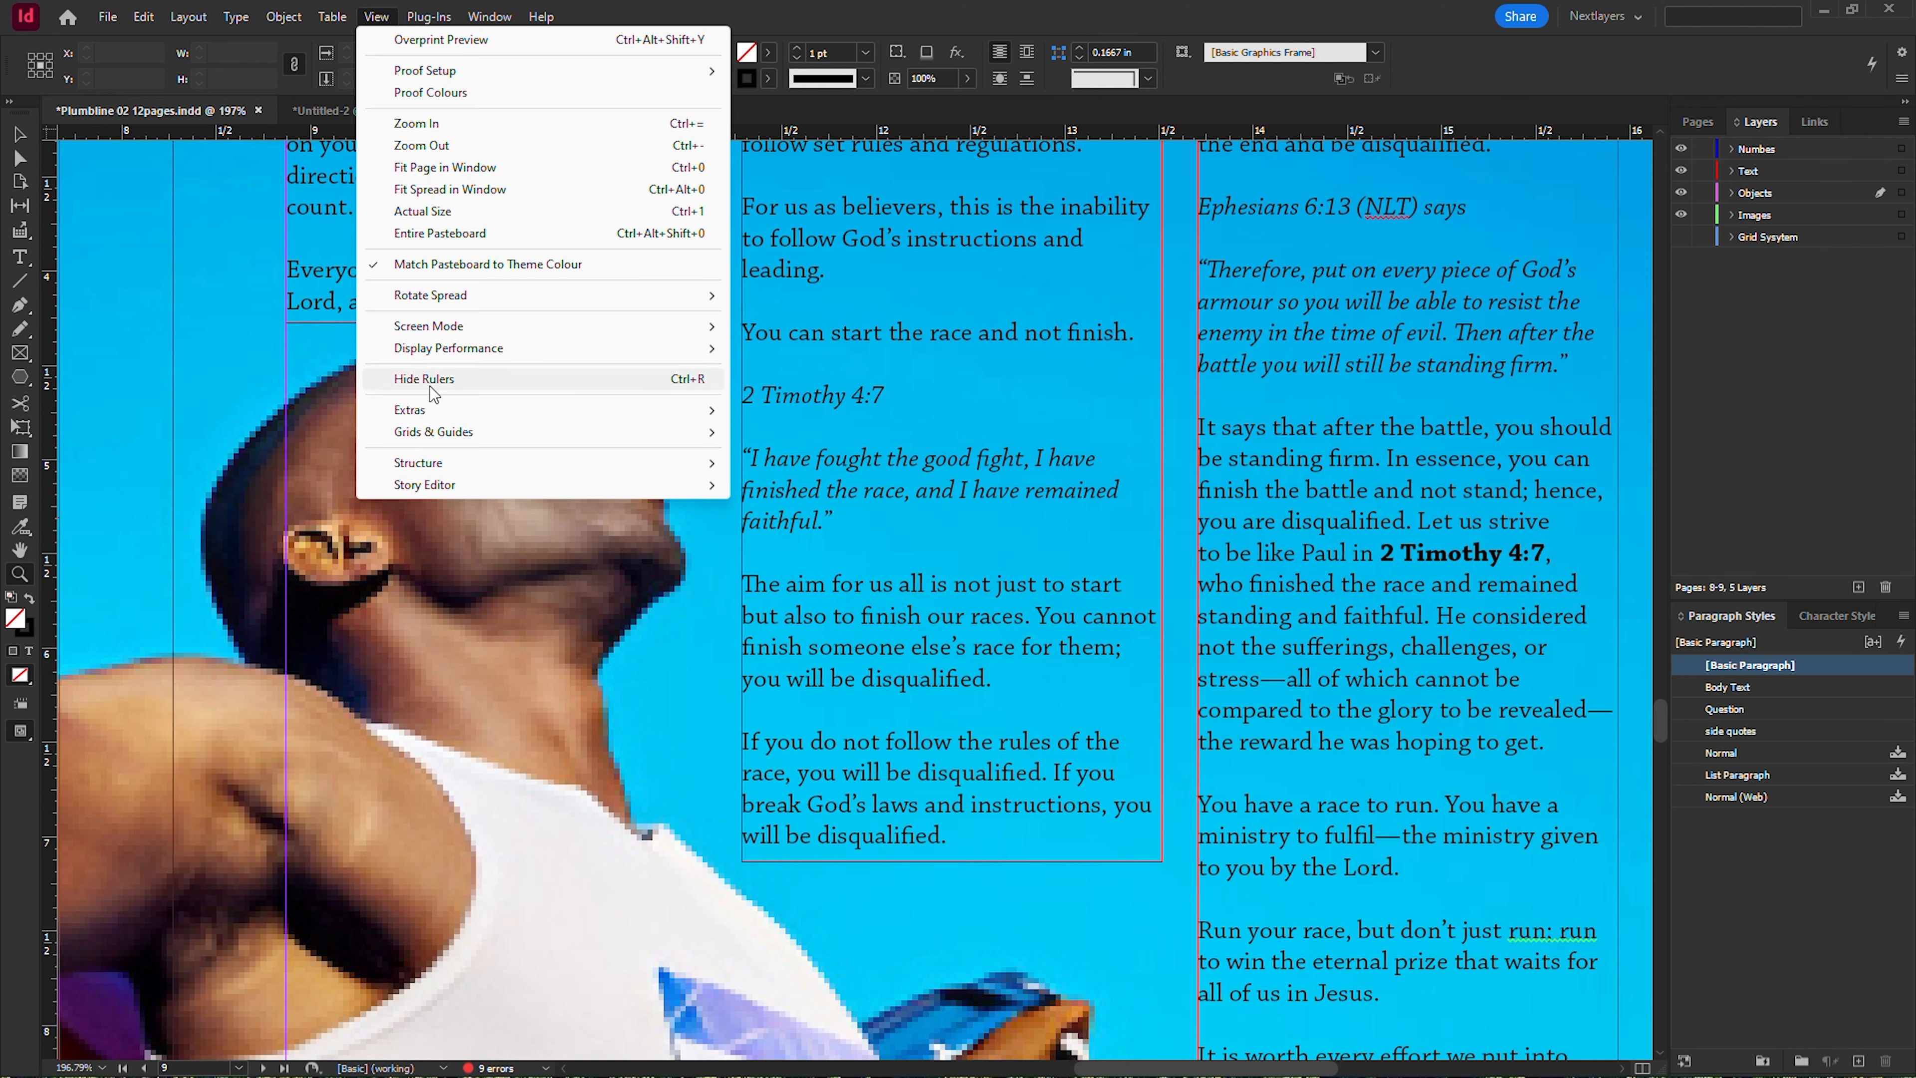
mouse_move(514, 350)
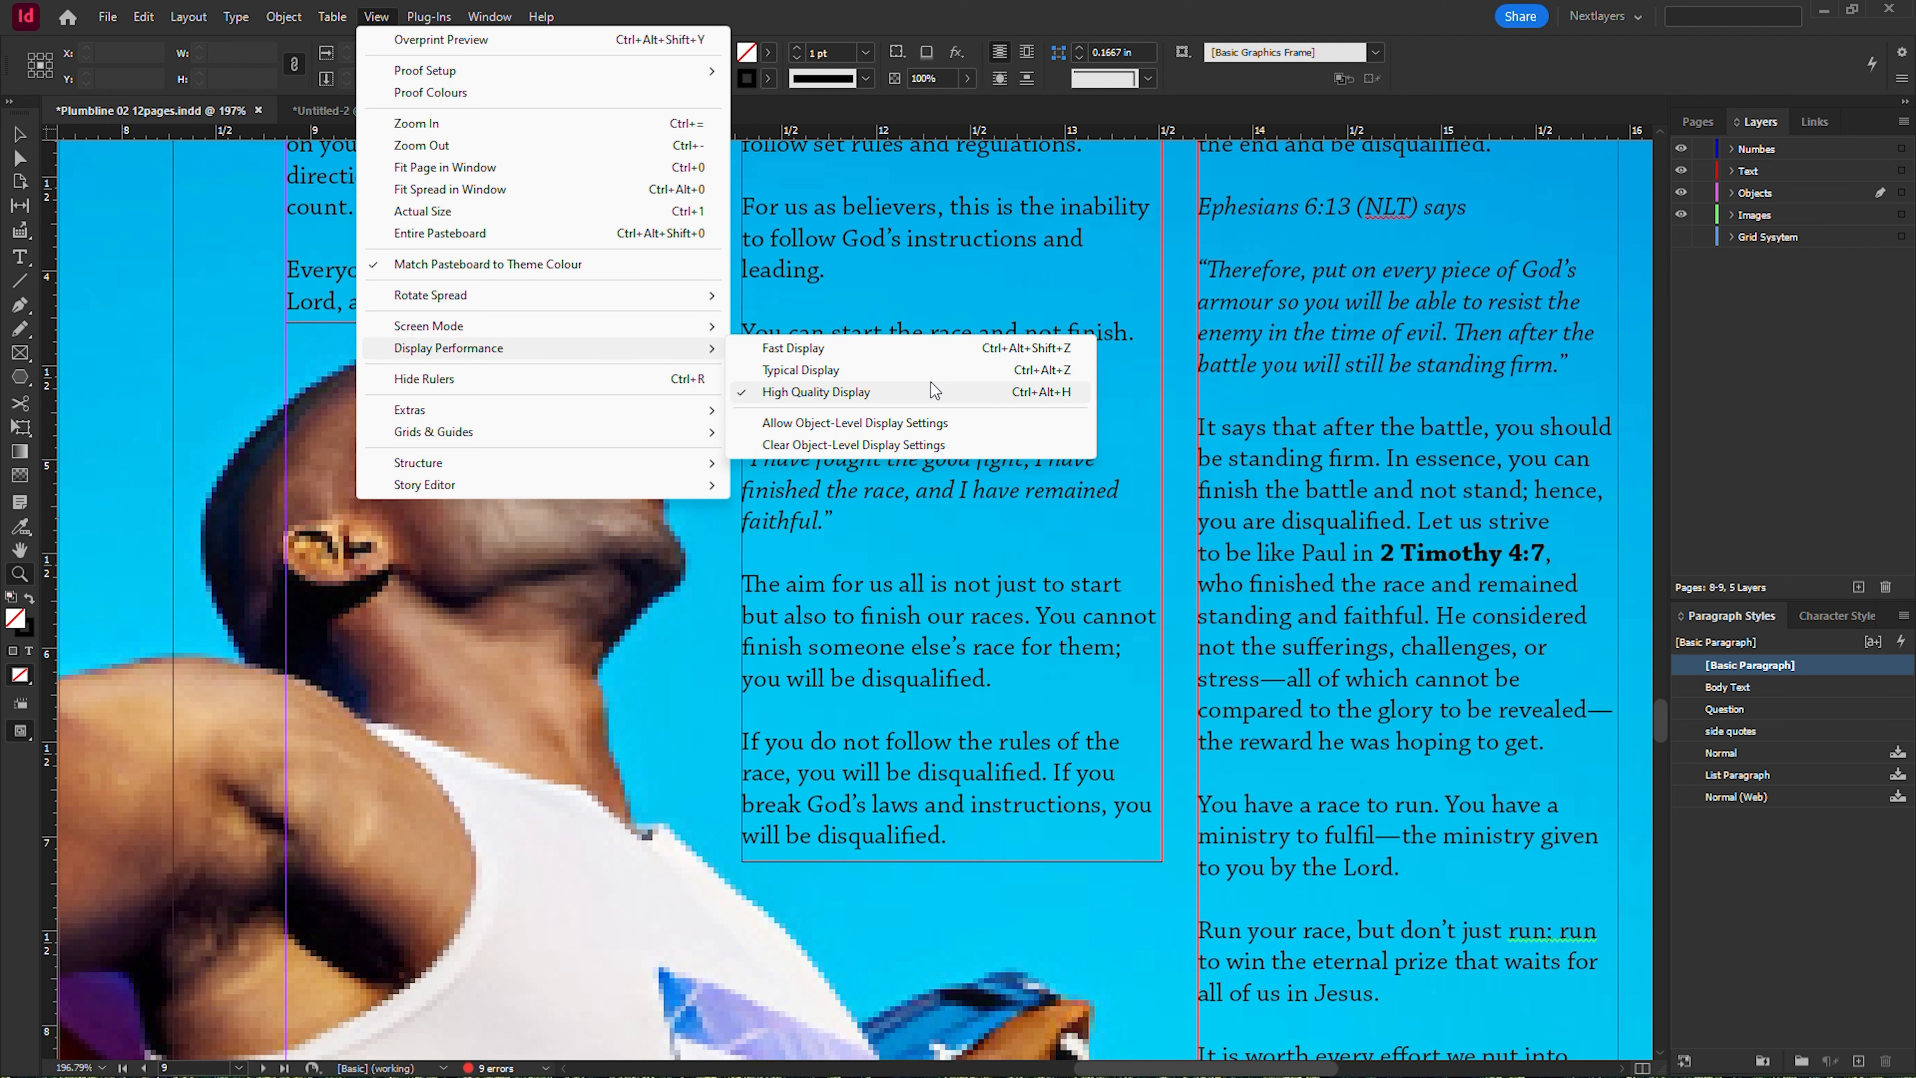
left_click(905, 400)
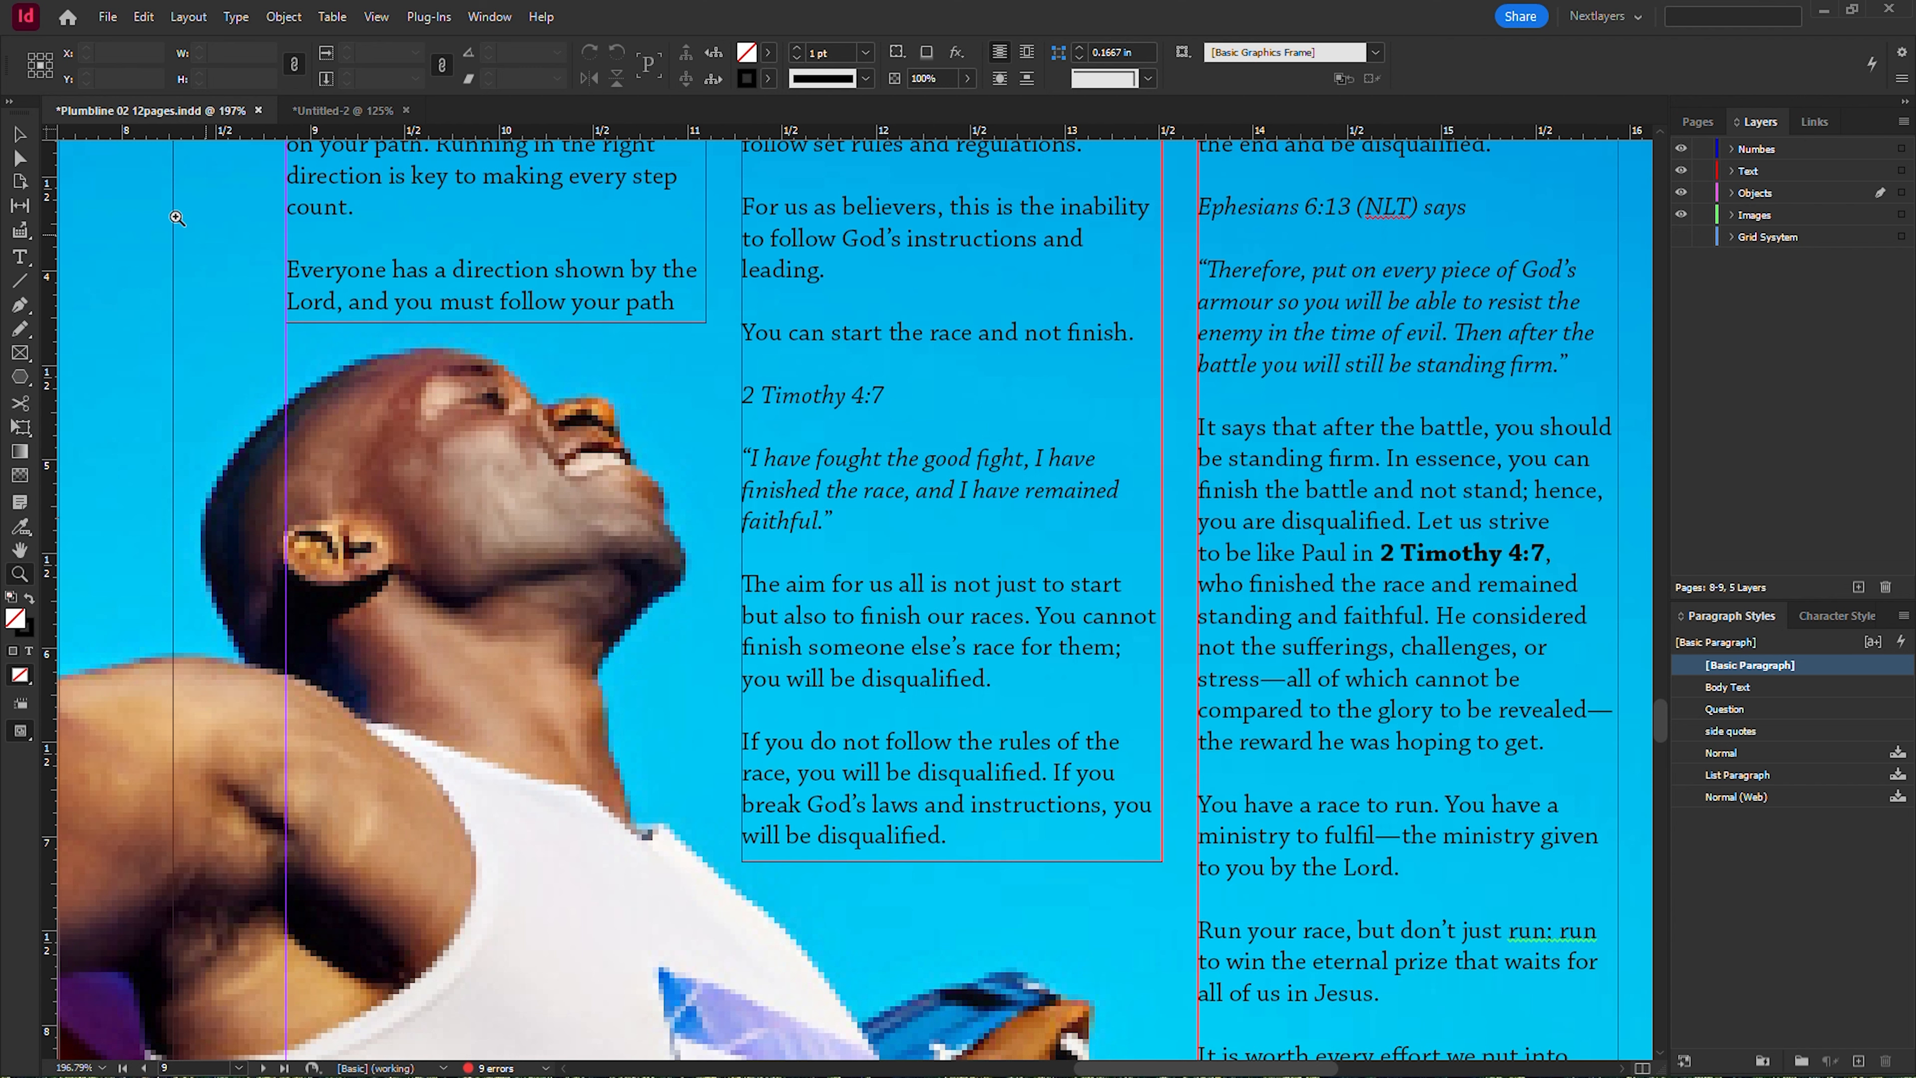
Reshape the left edge of the "Disqualification" text frame into a curve beside the runner's face with the Pen tool.
left_click(20, 305)
left_click(19, 134)
left_click(898, 562)
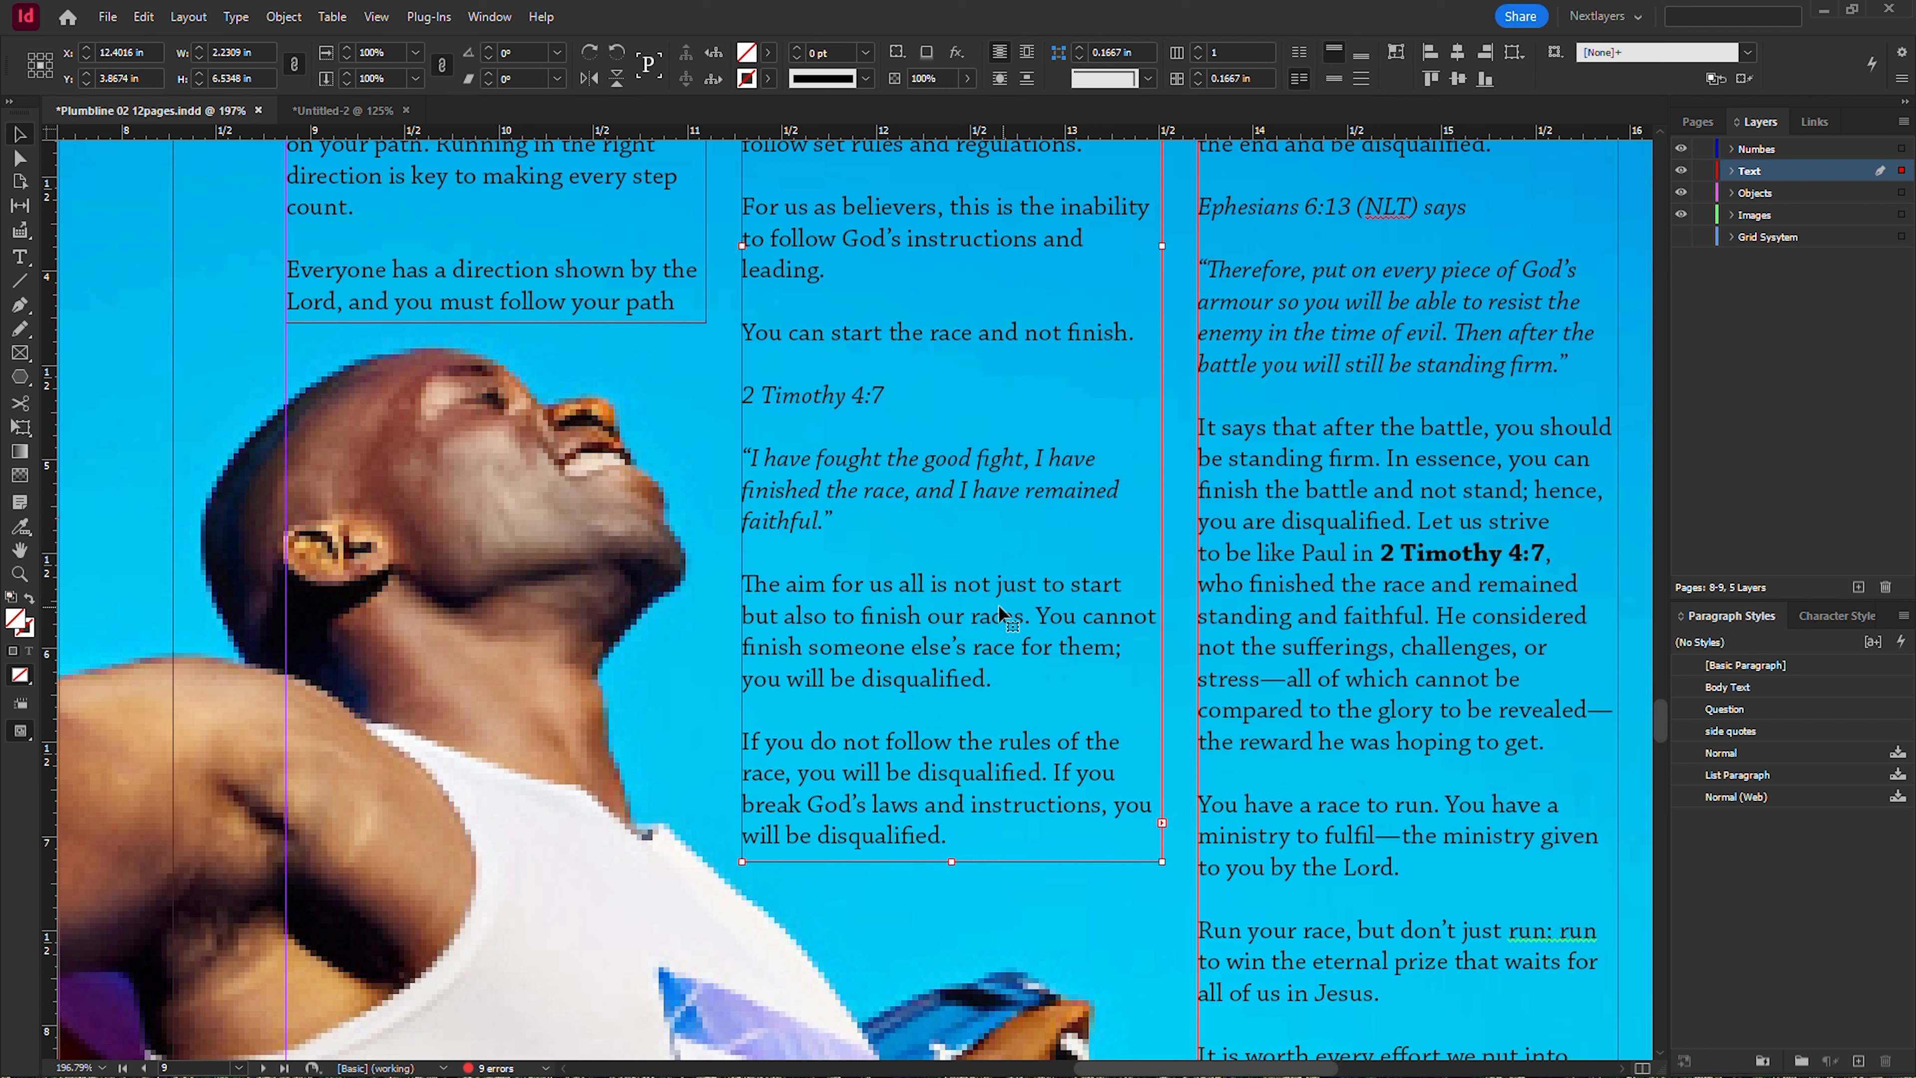
left_click(20, 306)
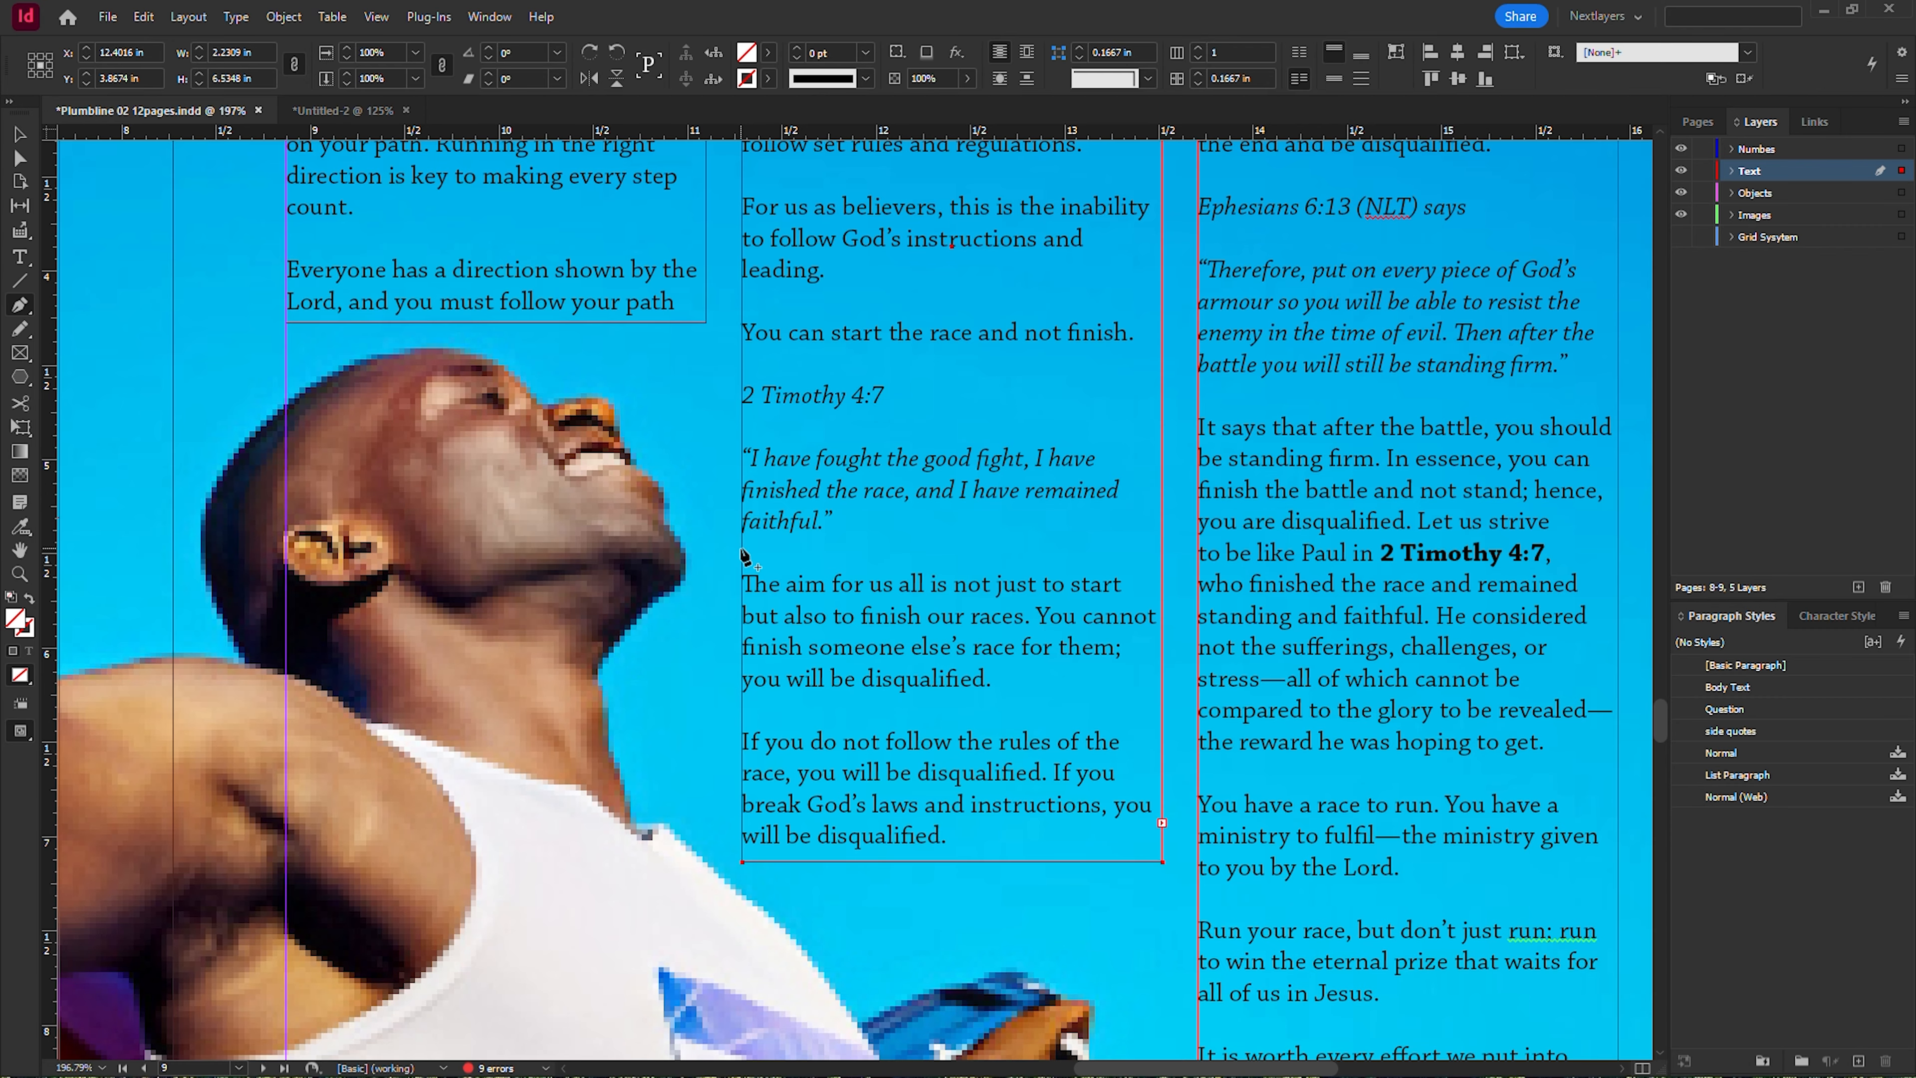
left_click_drag(960, 494, 1449, 771)
left_click_drag(840, 607, 864, 696)
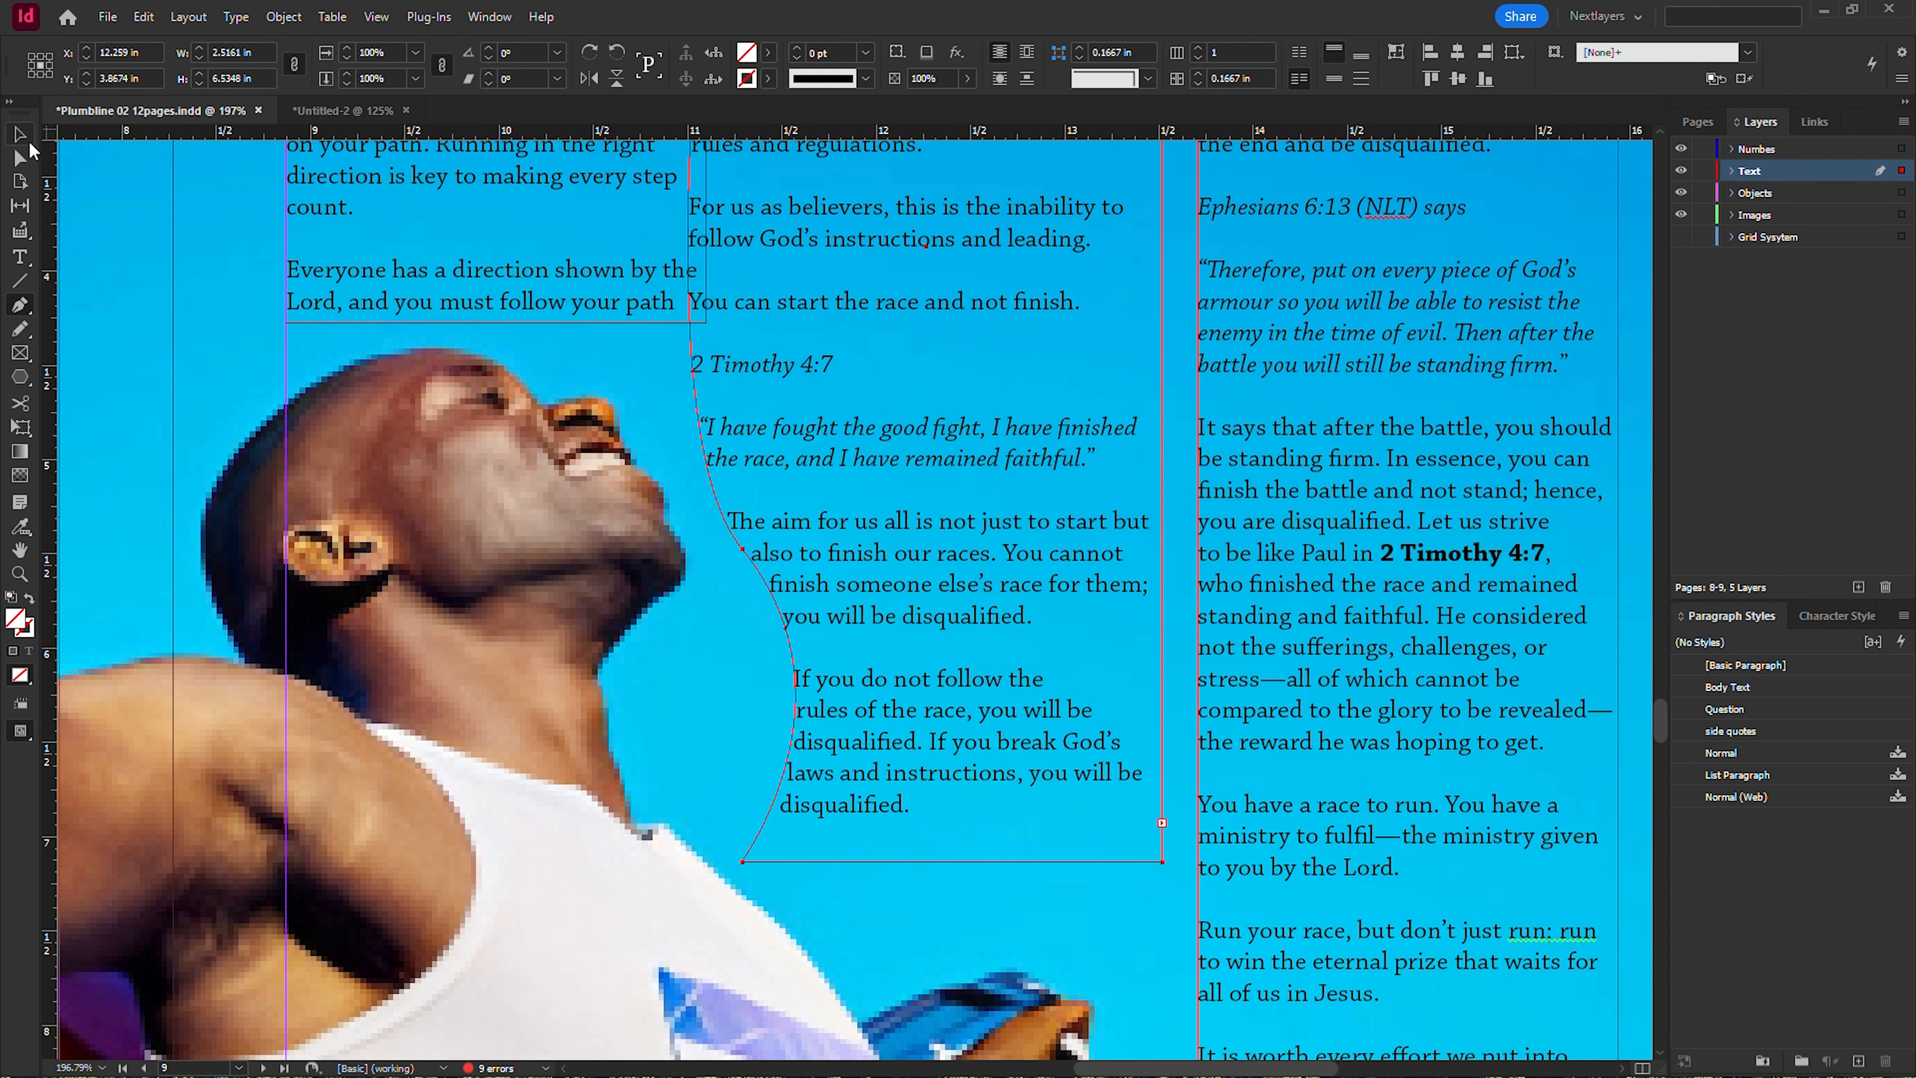
left_click(27, 141)
key("ctrl+minus")
key("ctrl+minus")
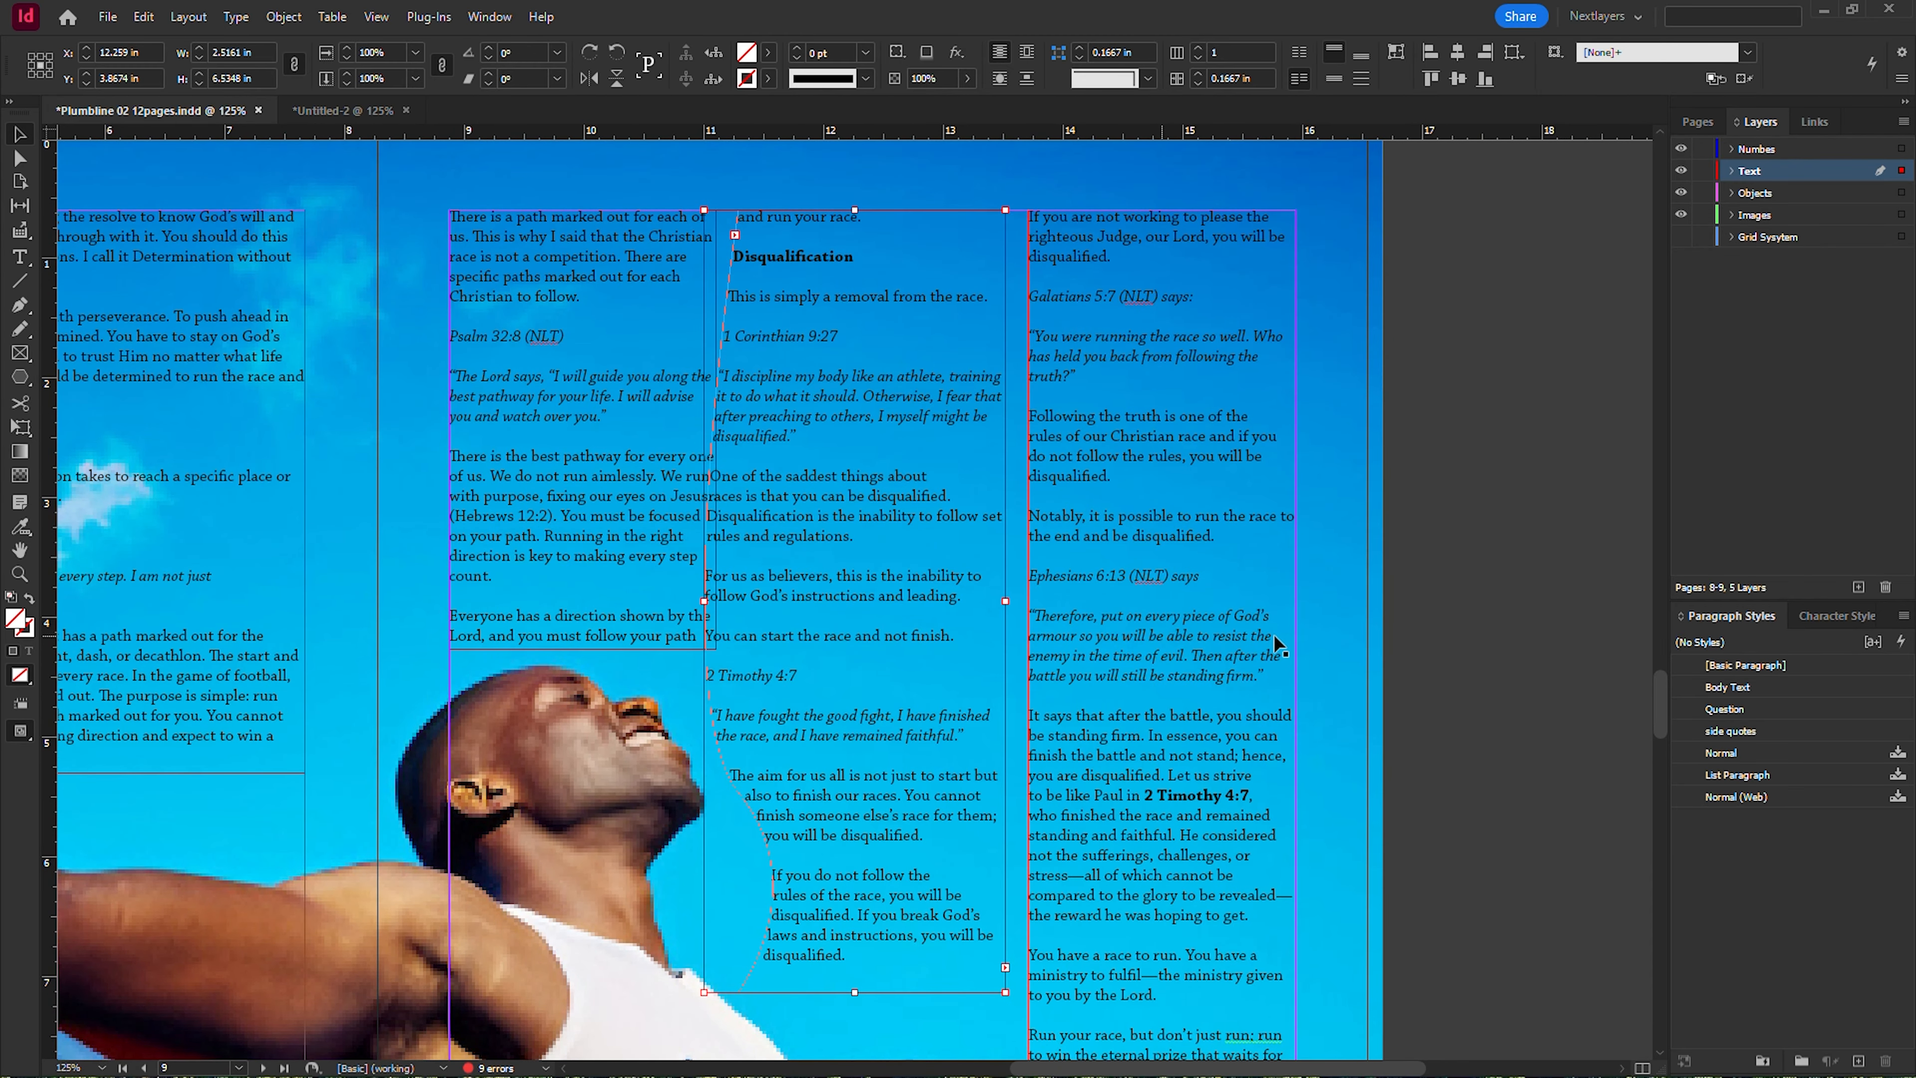
left_click(1495, 619)
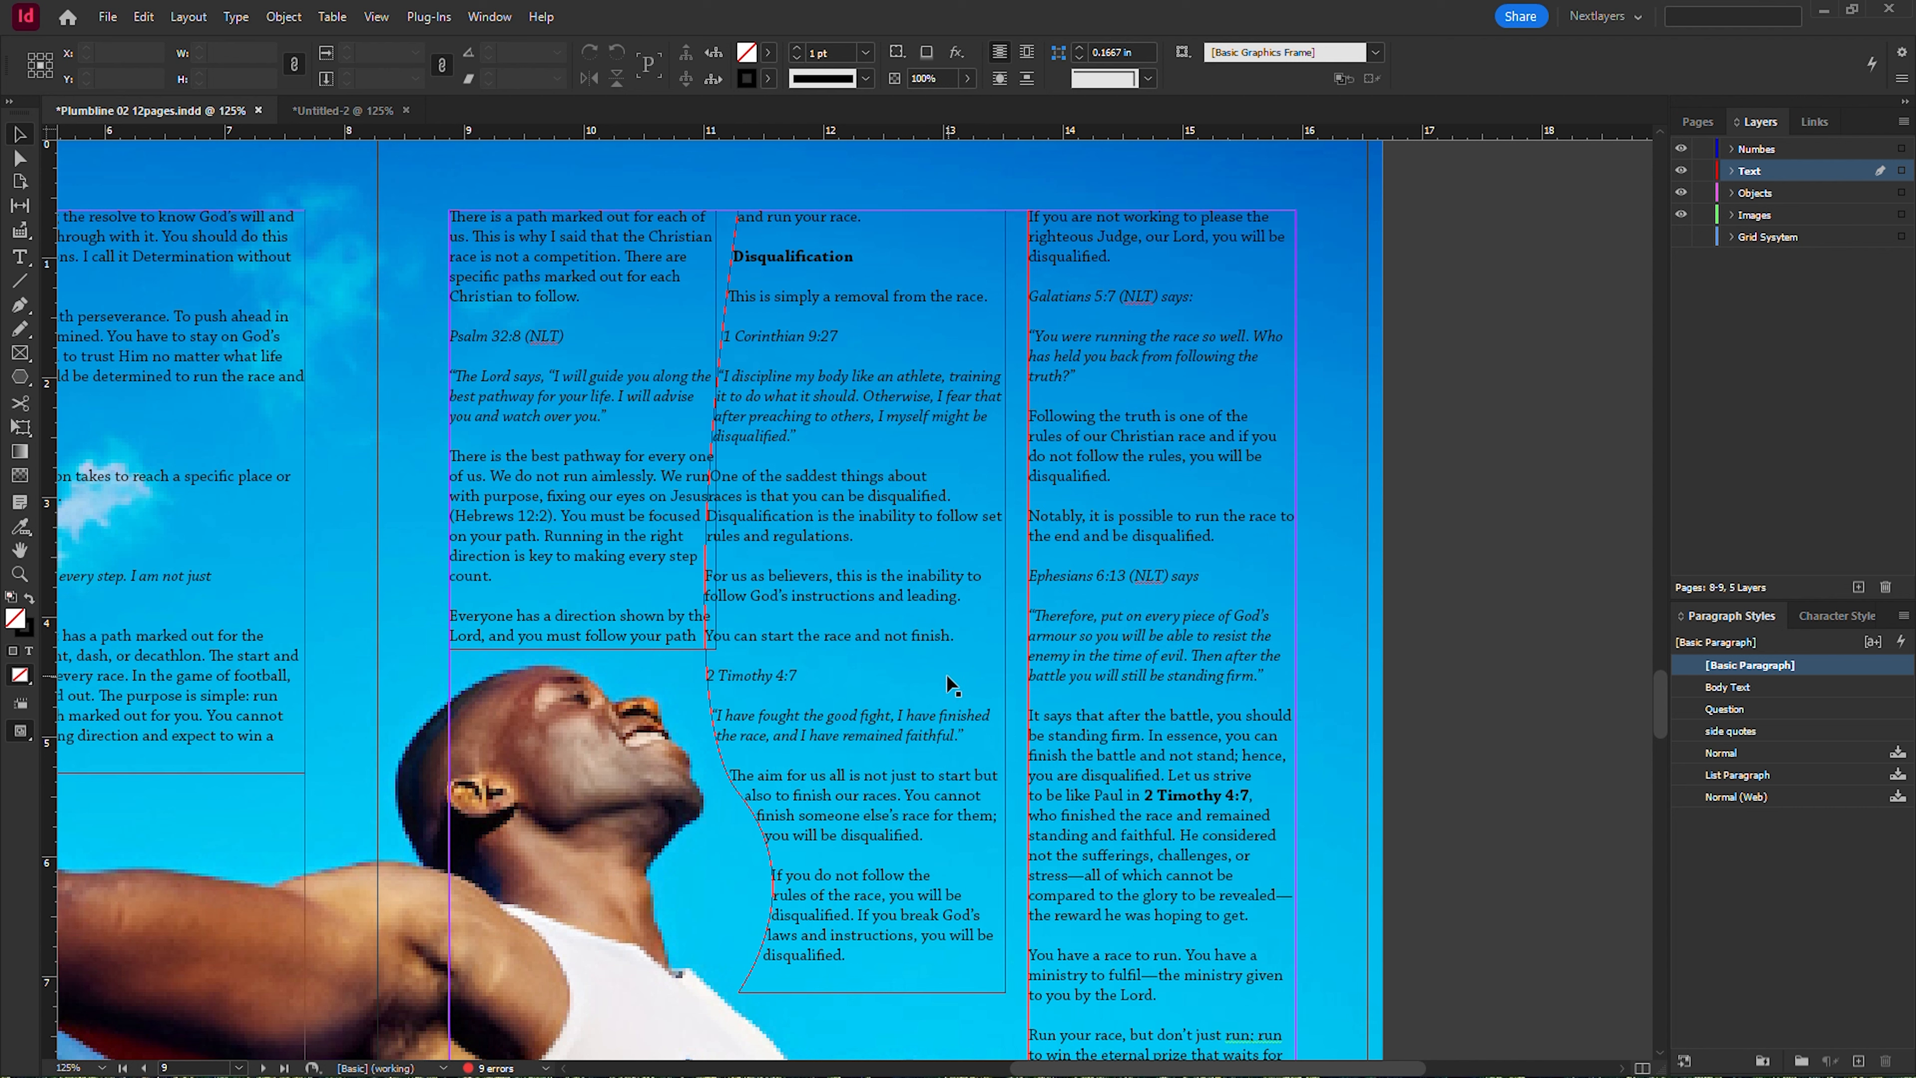
Bend the right edge of the "Disqualification" text frame into an S-shaped curve with the Pen tool.
left_click(911, 676)
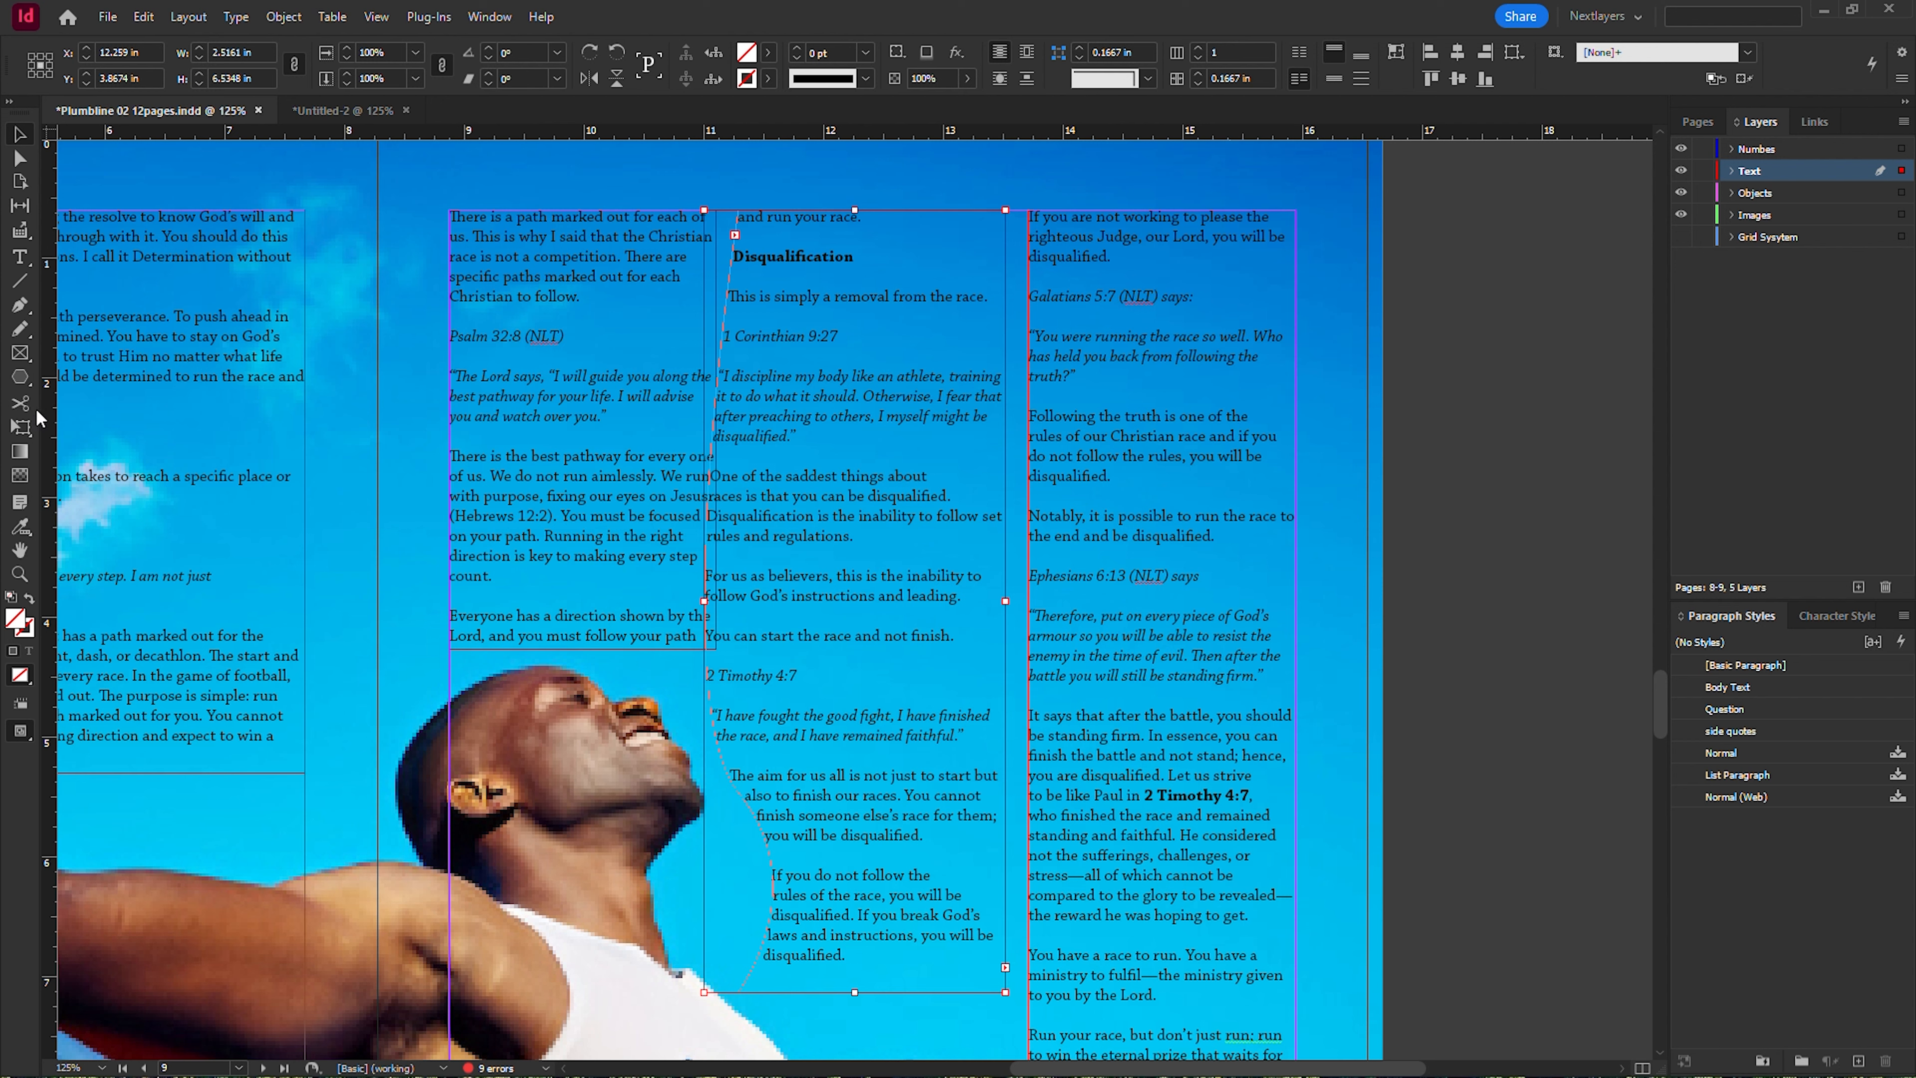
left_click(21, 305)
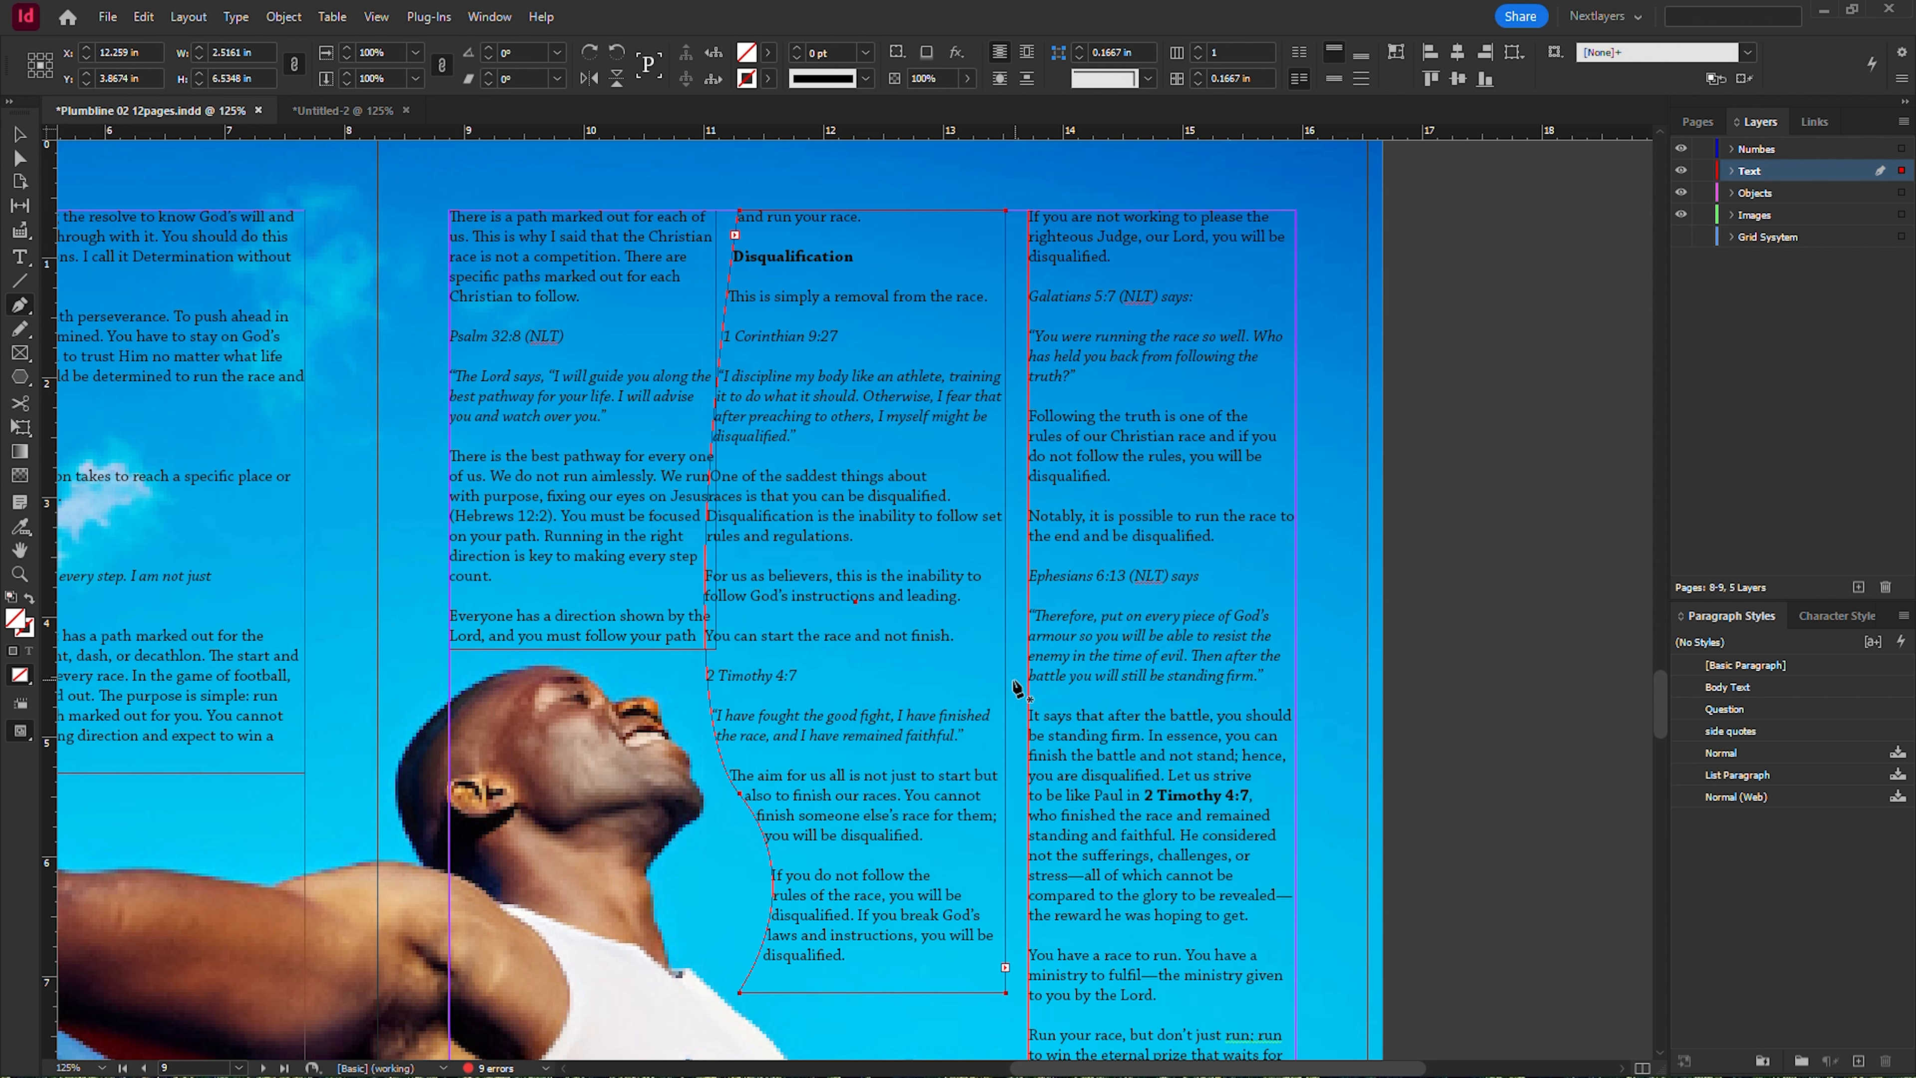
left_click_drag(1006, 678, 864, 415)
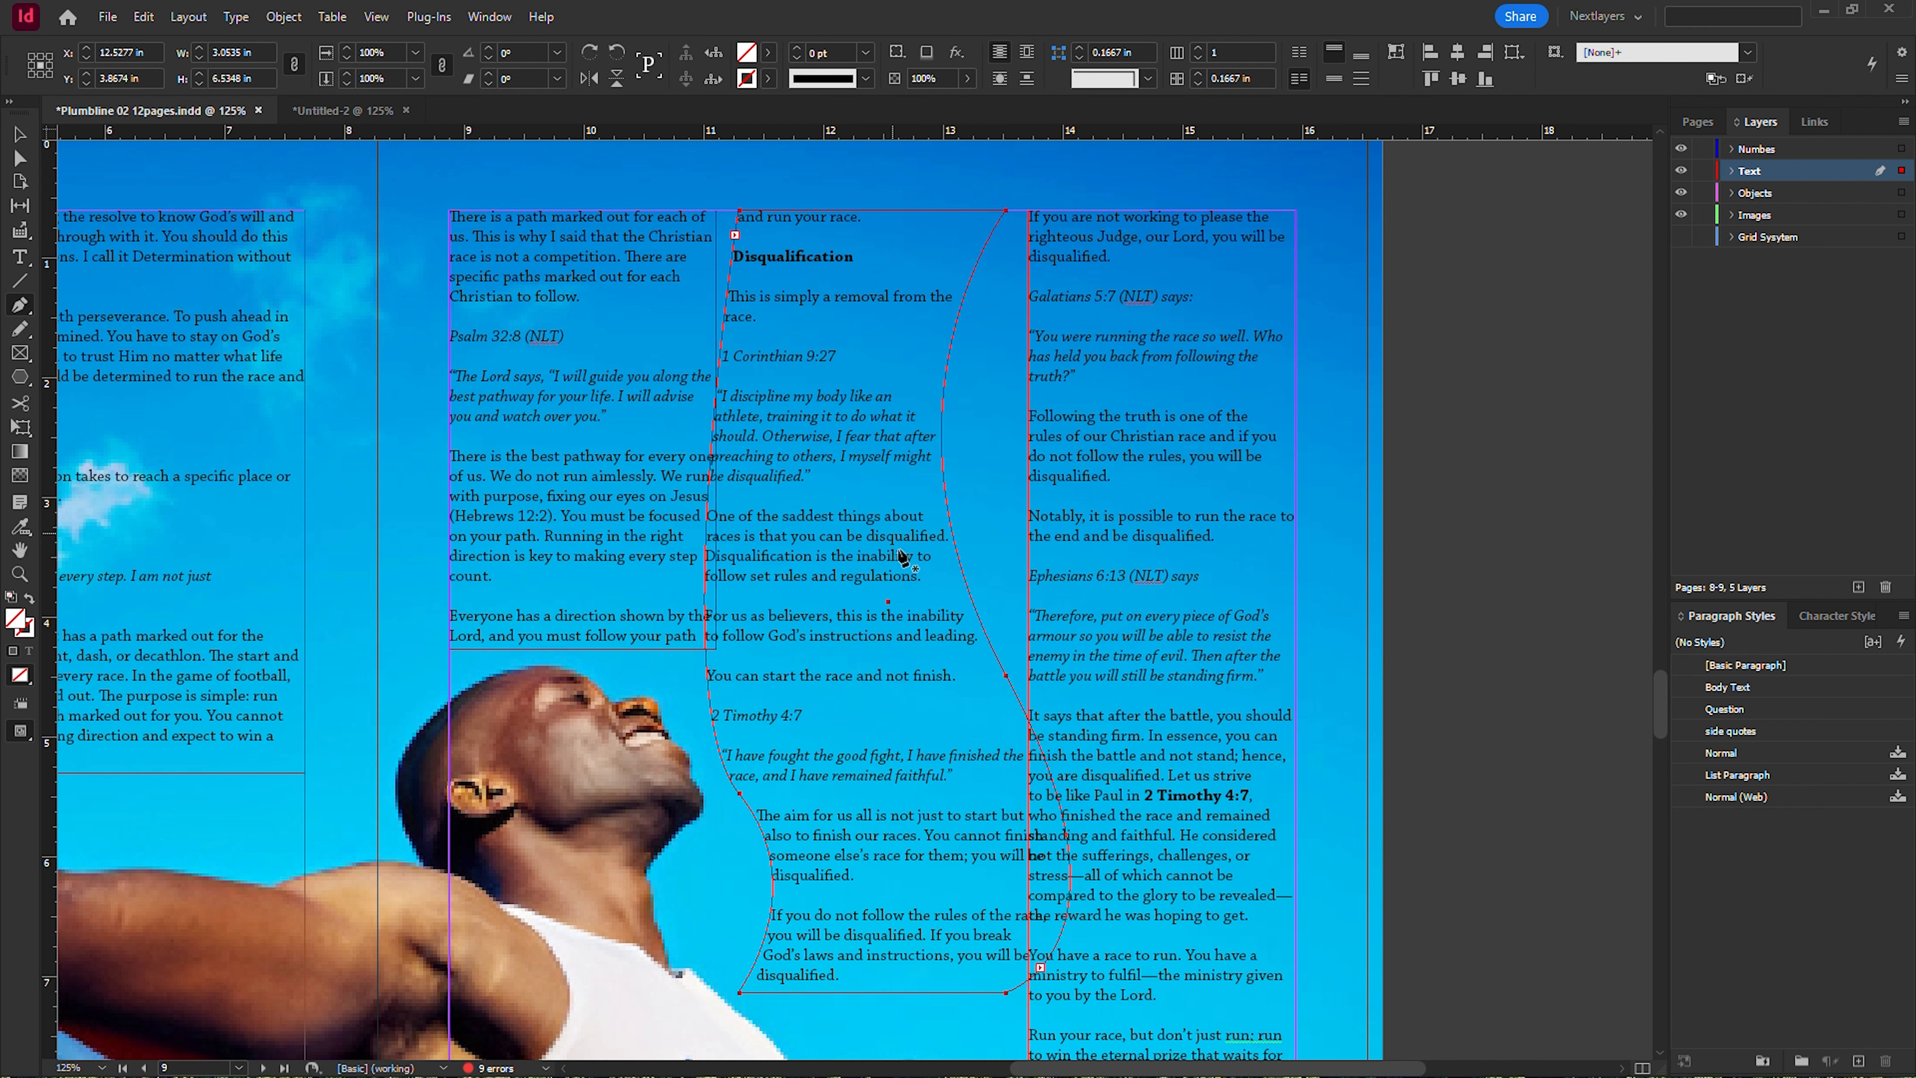
left_click(21, 134)
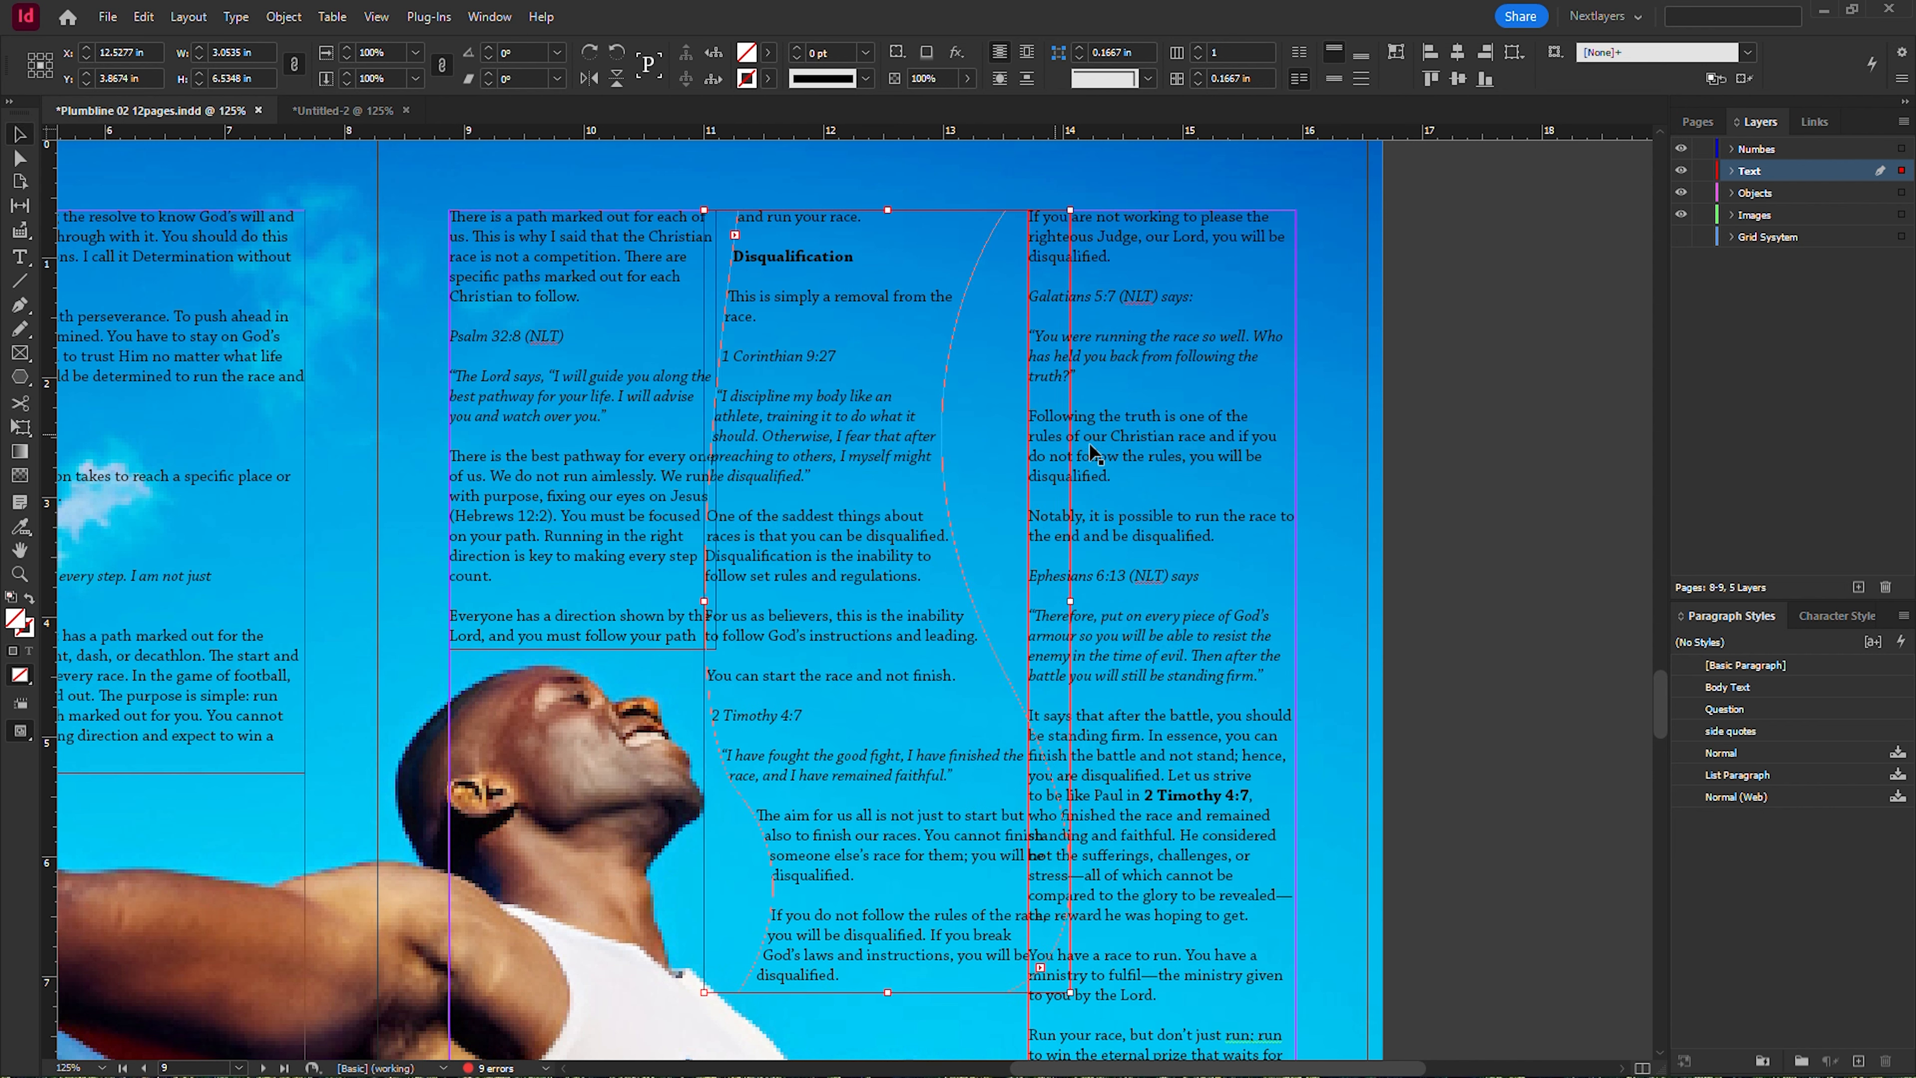
left_click(1494, 460)
On pages 4-5, set the fill tint of the light blue box behind the "The Bible is a book of patterns" quote to 100%.
scroll(875, 452, "down", 3)
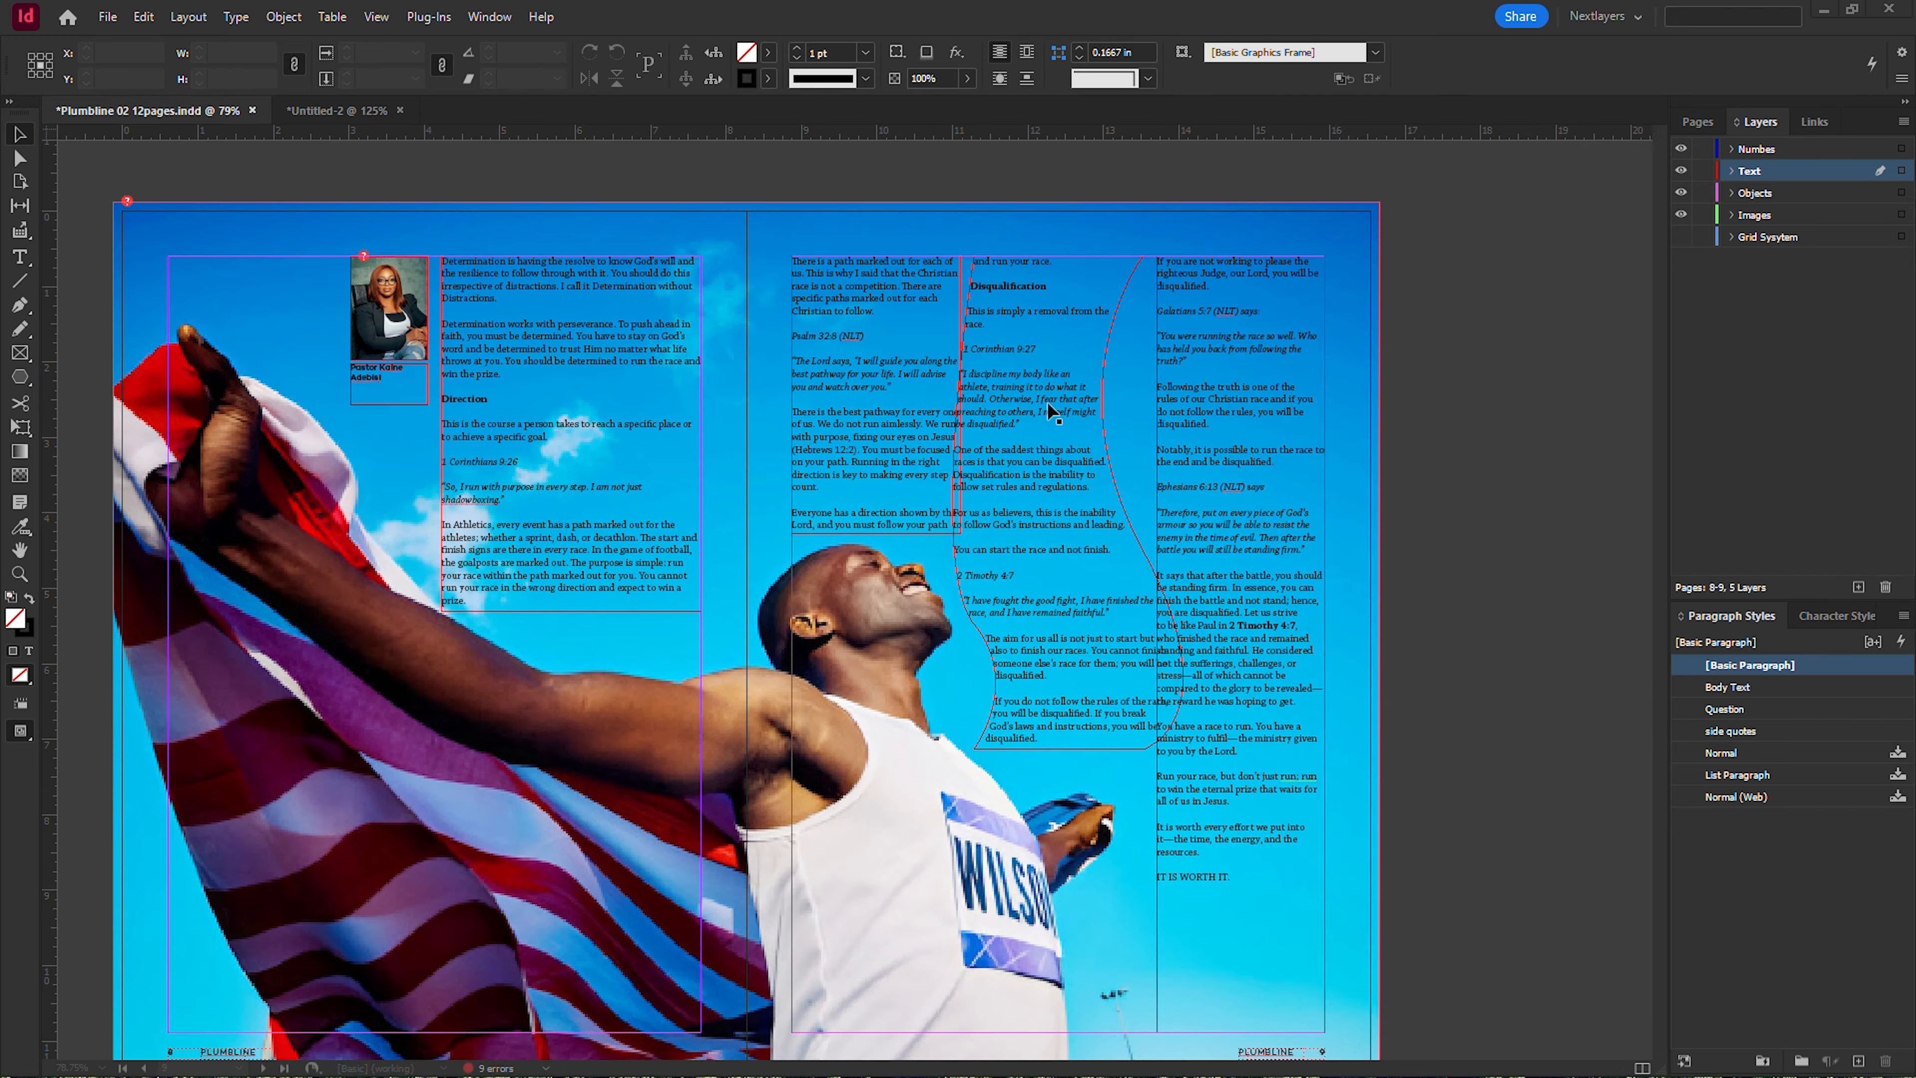
scroll(1060, 433, "up", 10)
scroll(1086, 483, "up", 10)
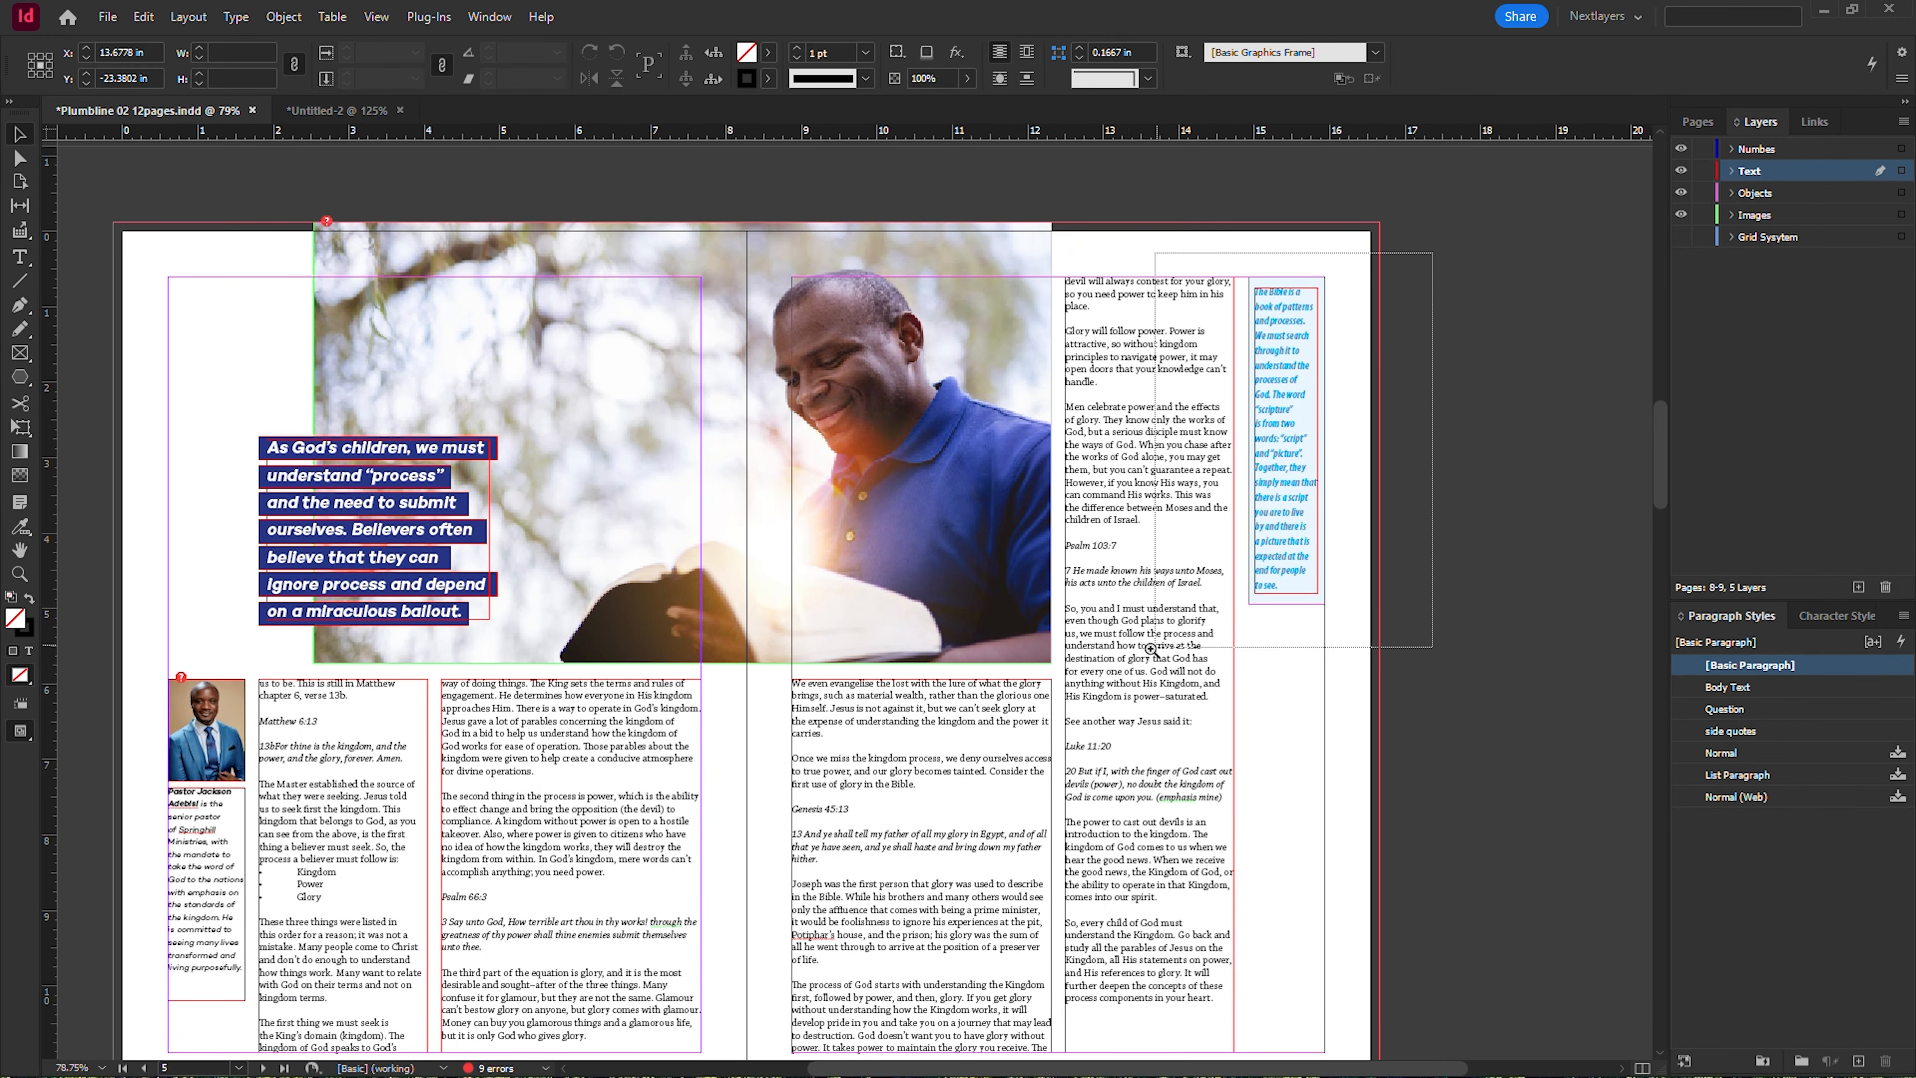
left_click_drag(1434, 252, 1128, 668)
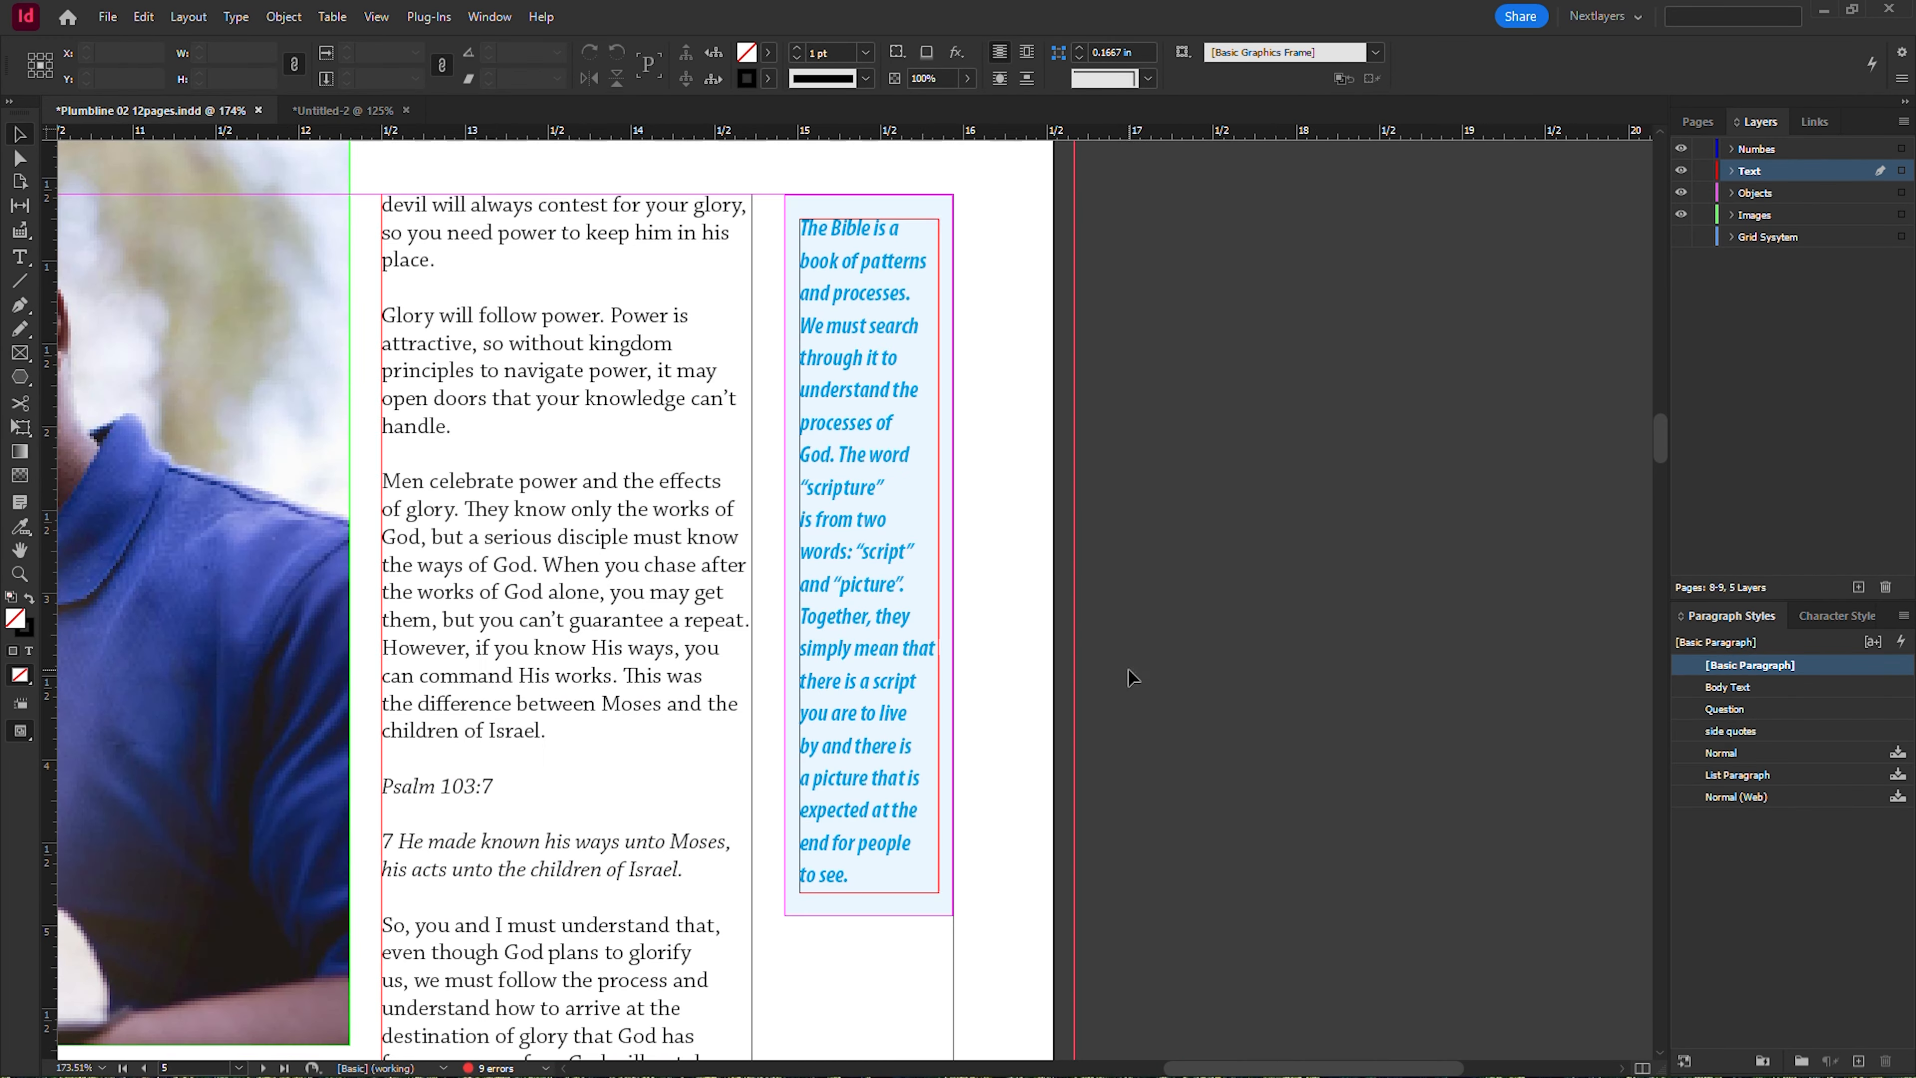
left_click(881, 197)
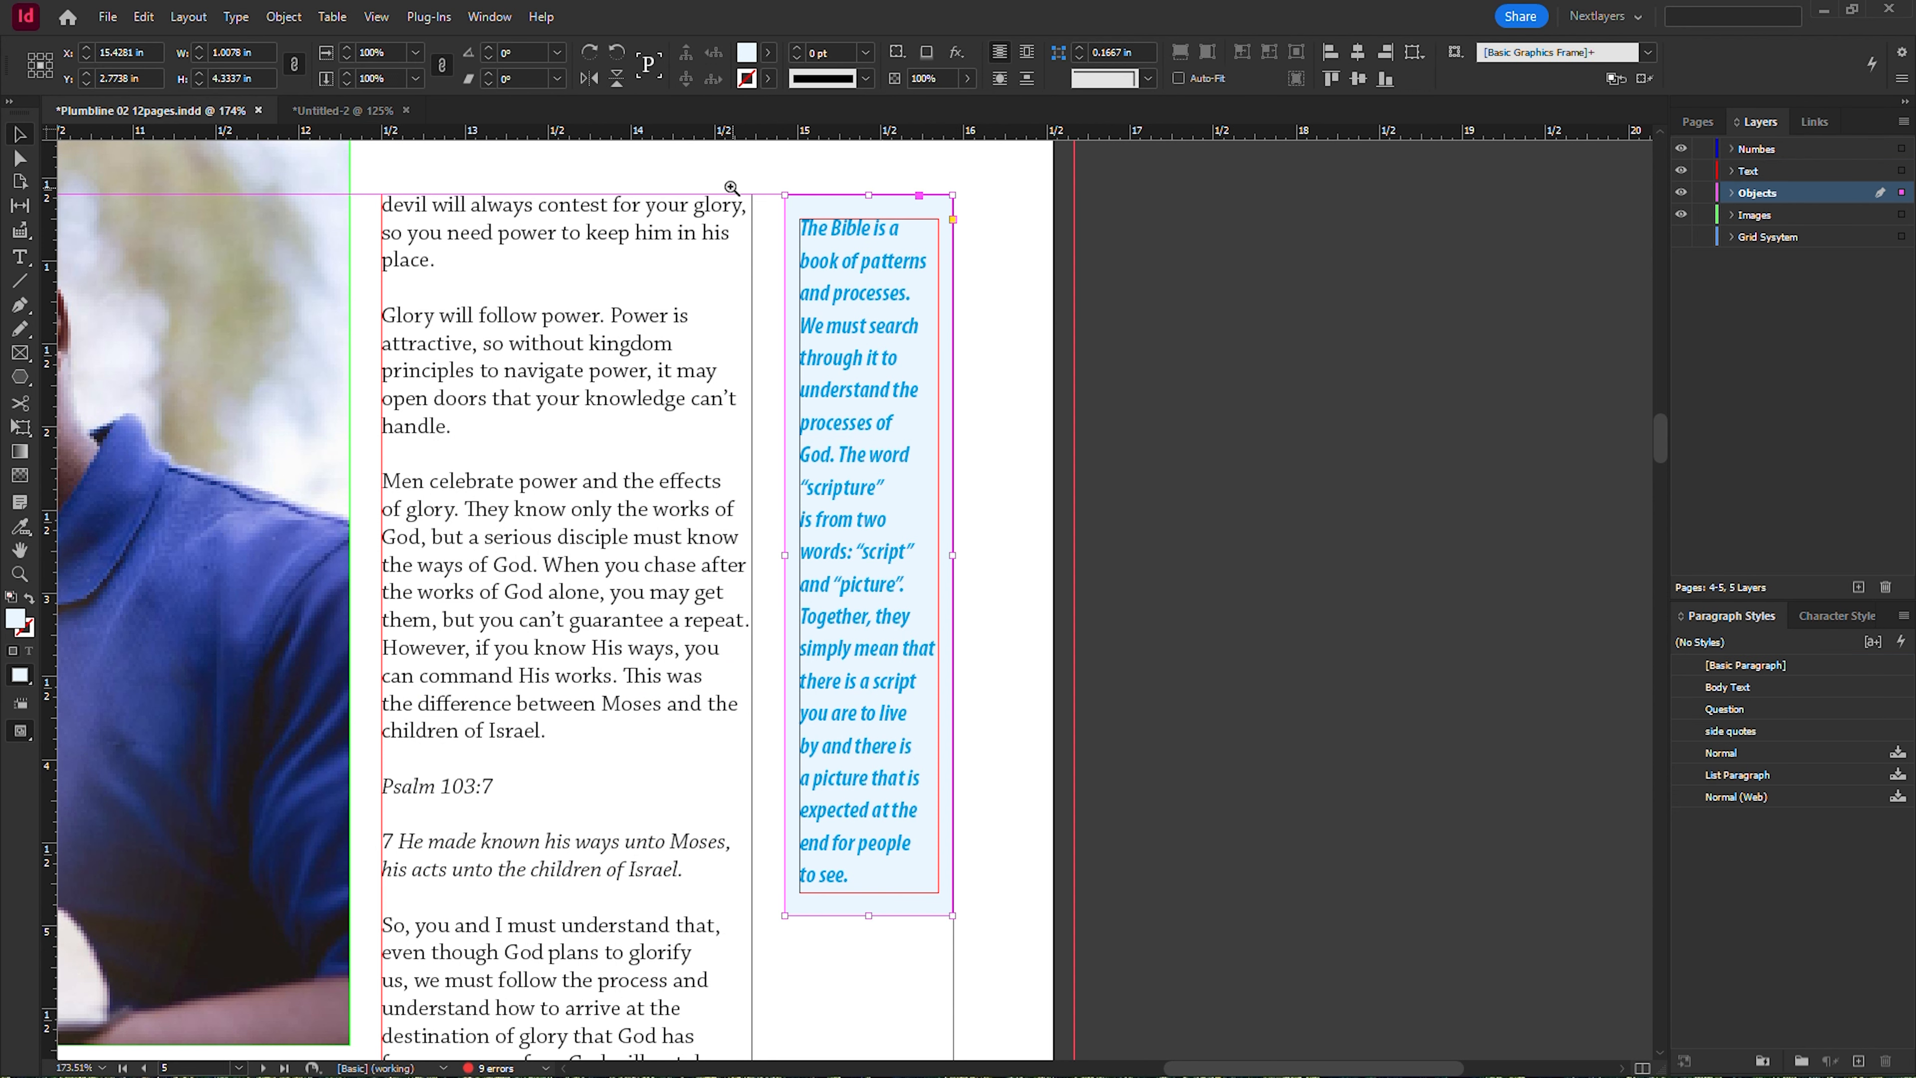
left_click_drag(732, 187, 1340, 487)
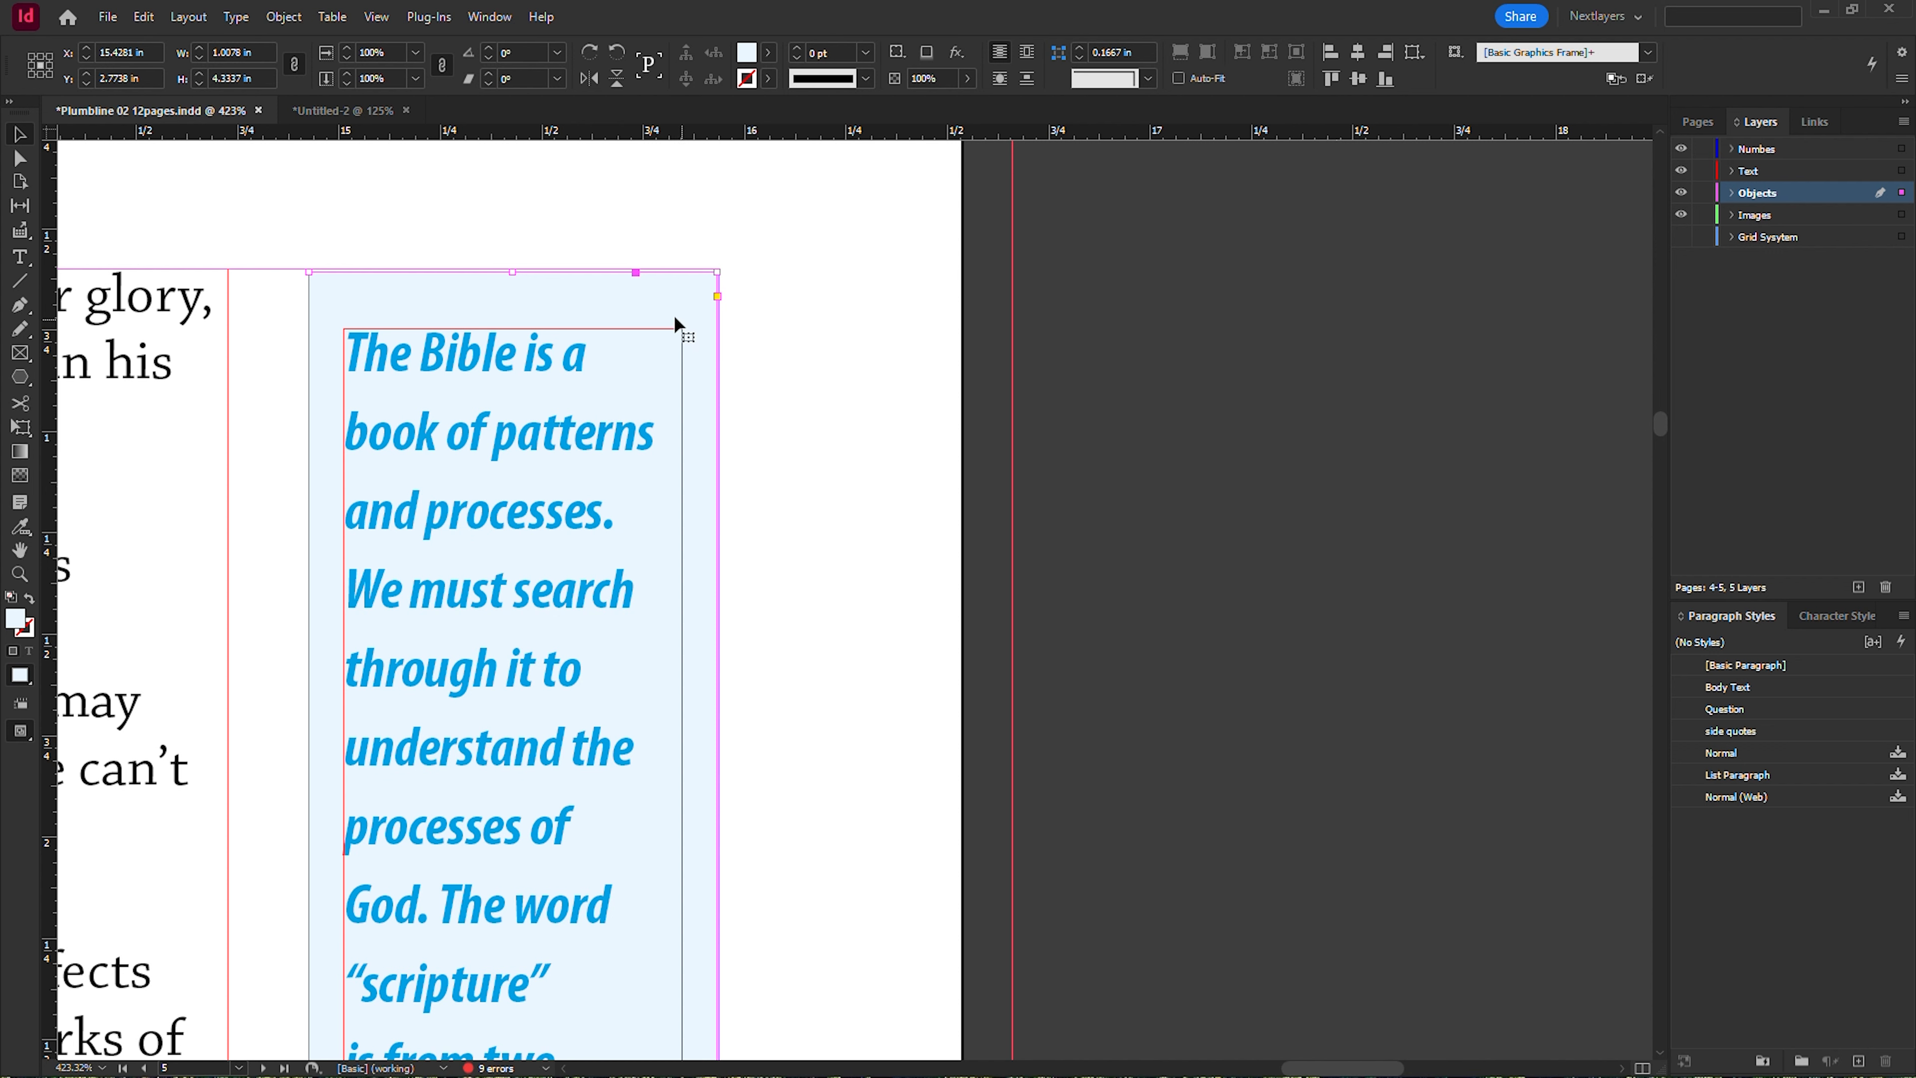
left_click(768, 52)
left_click(725, 84)
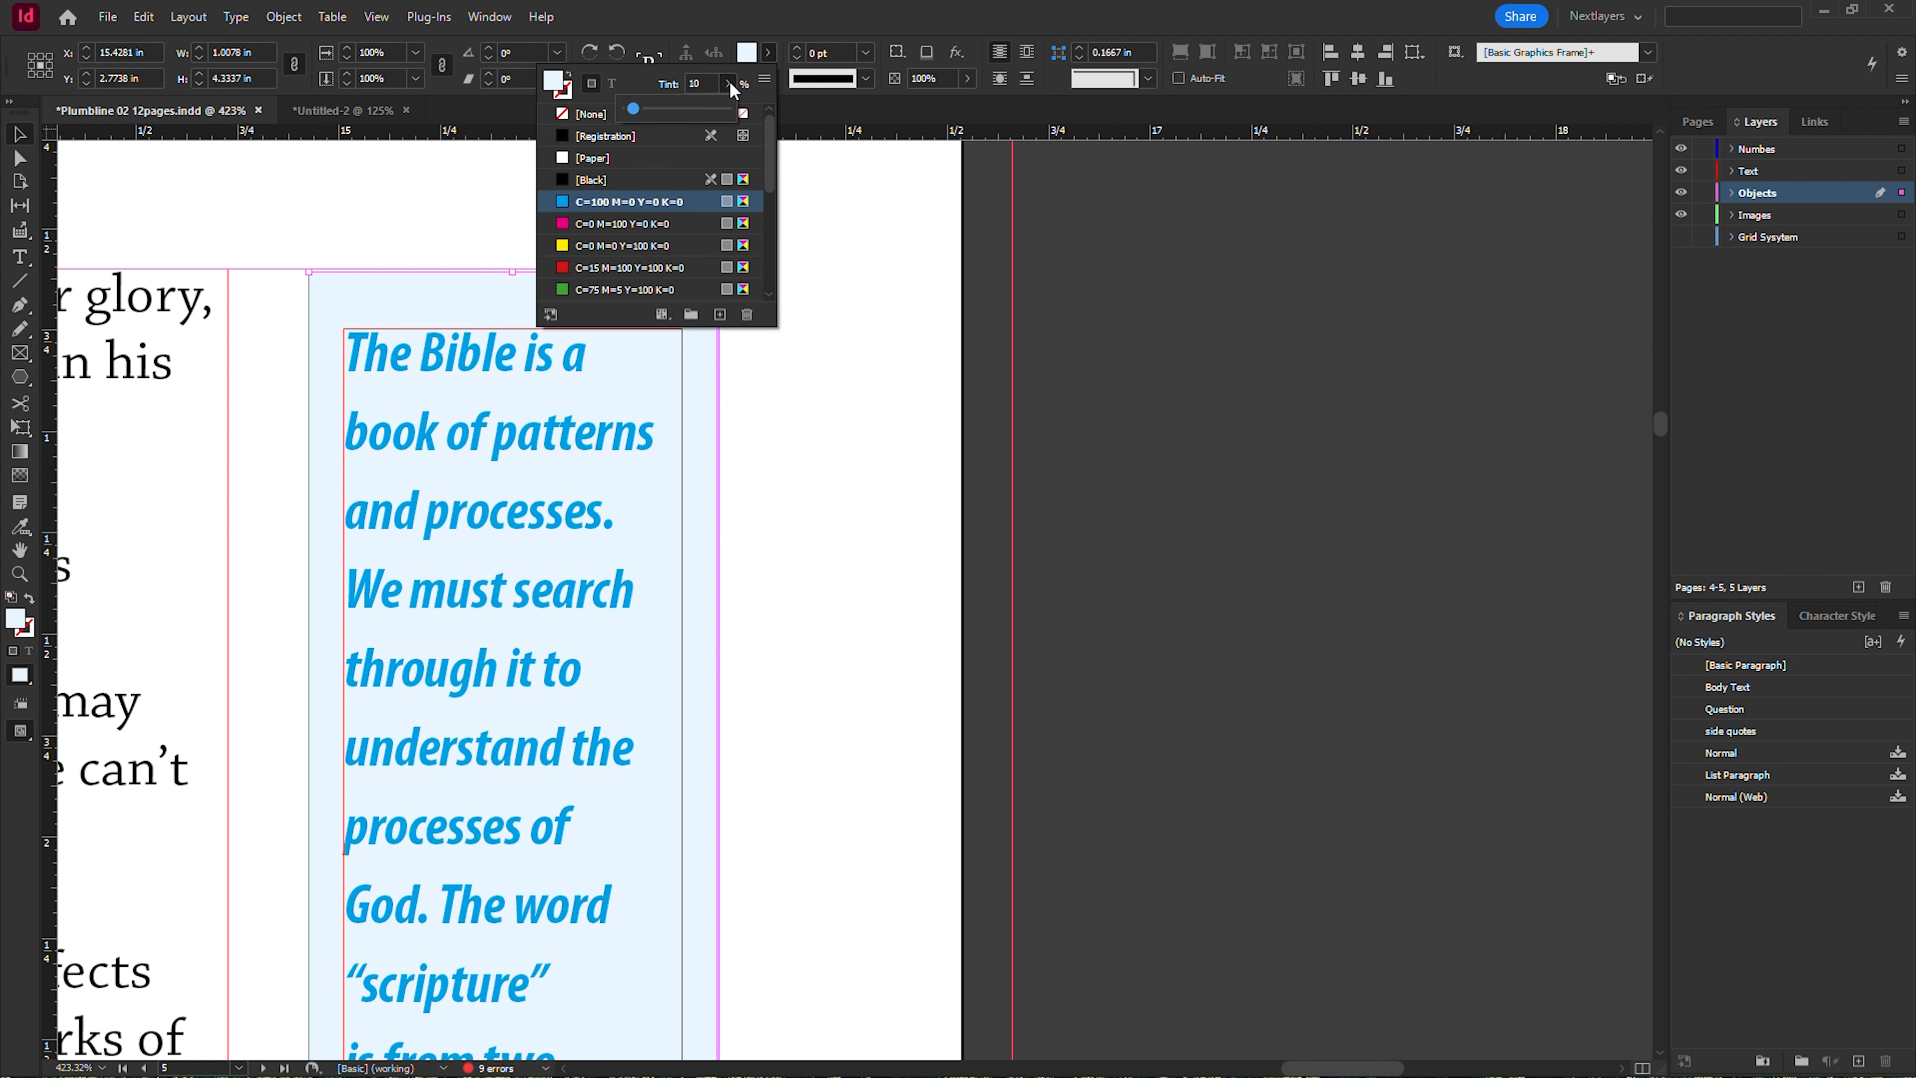
left_click_drag(634, 112, 736, 112)
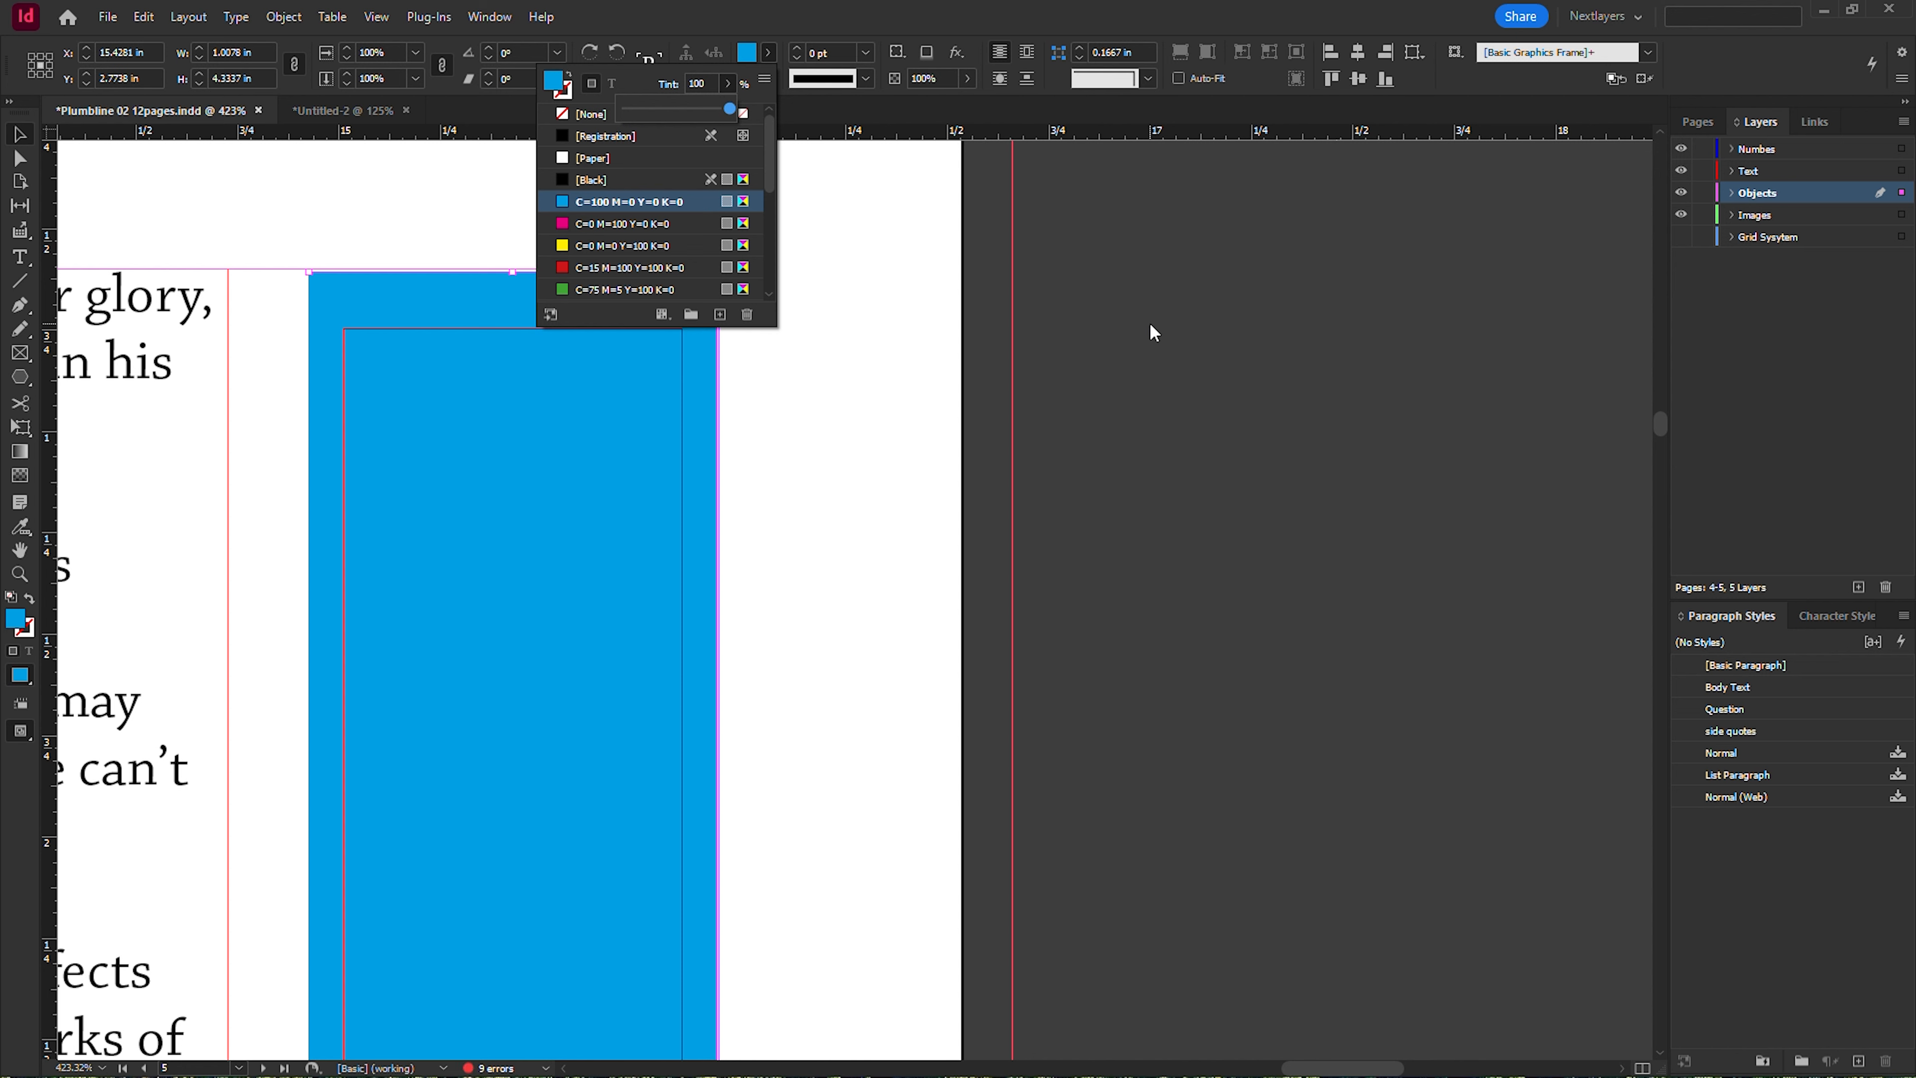
Colour all the text in the side quote frame with the [Paper] swatch.
left_click(568, 462)
double_click(554, 415)
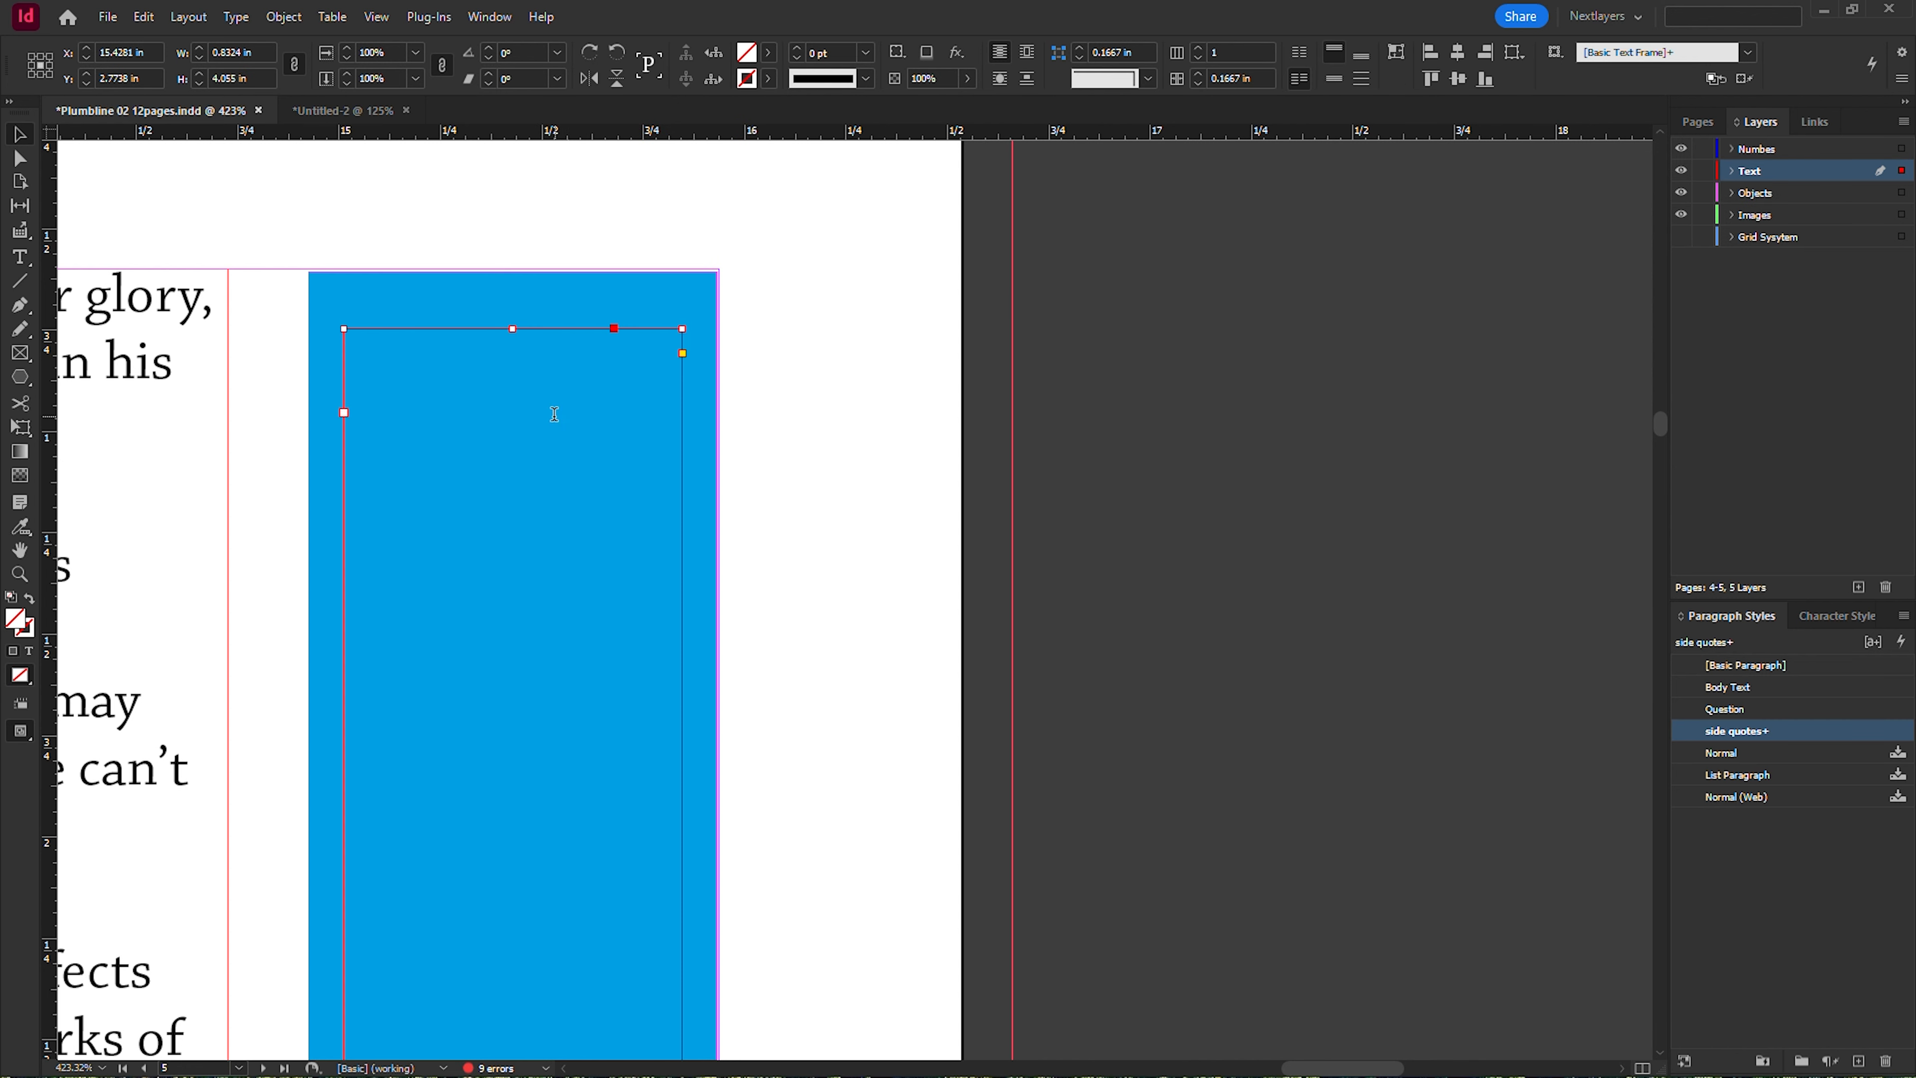
key("ctrl+a")
left_click(520, 377)
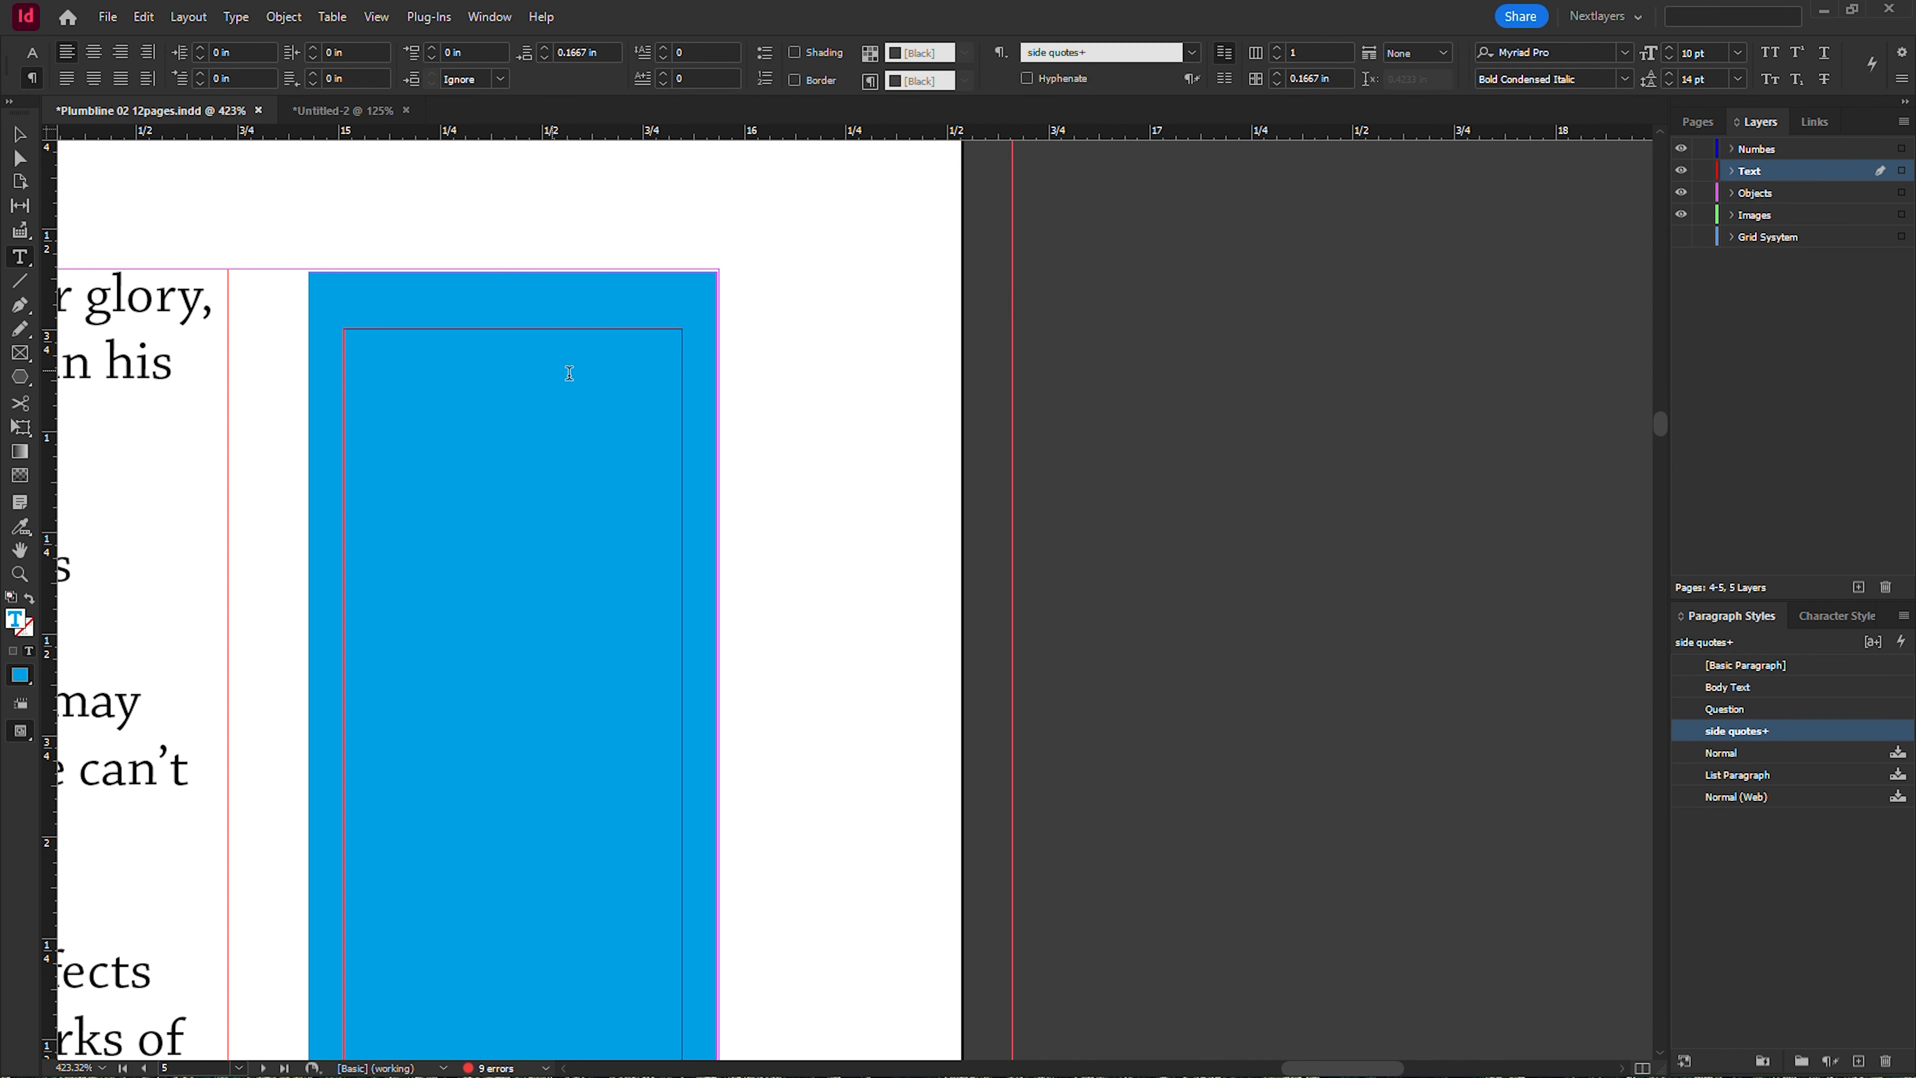
key("ctrl+a")
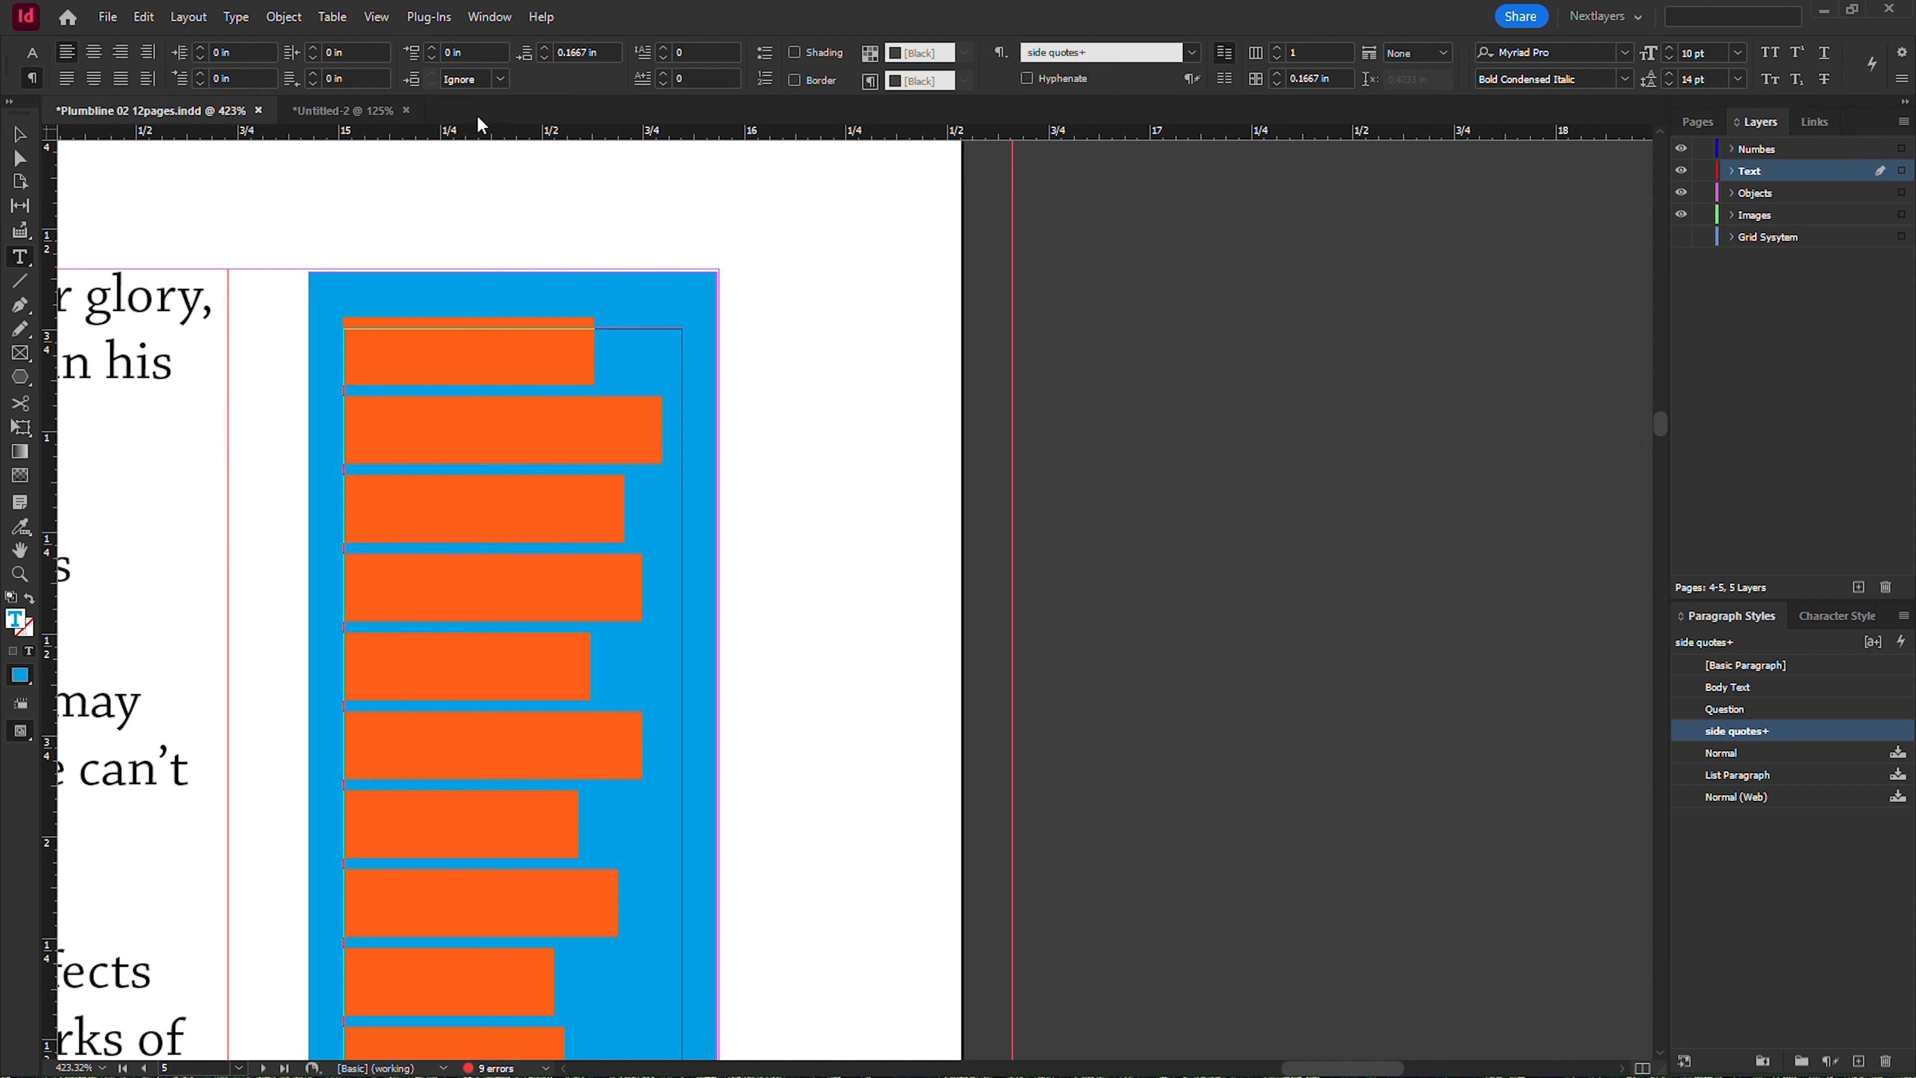
left_click(489, 17)
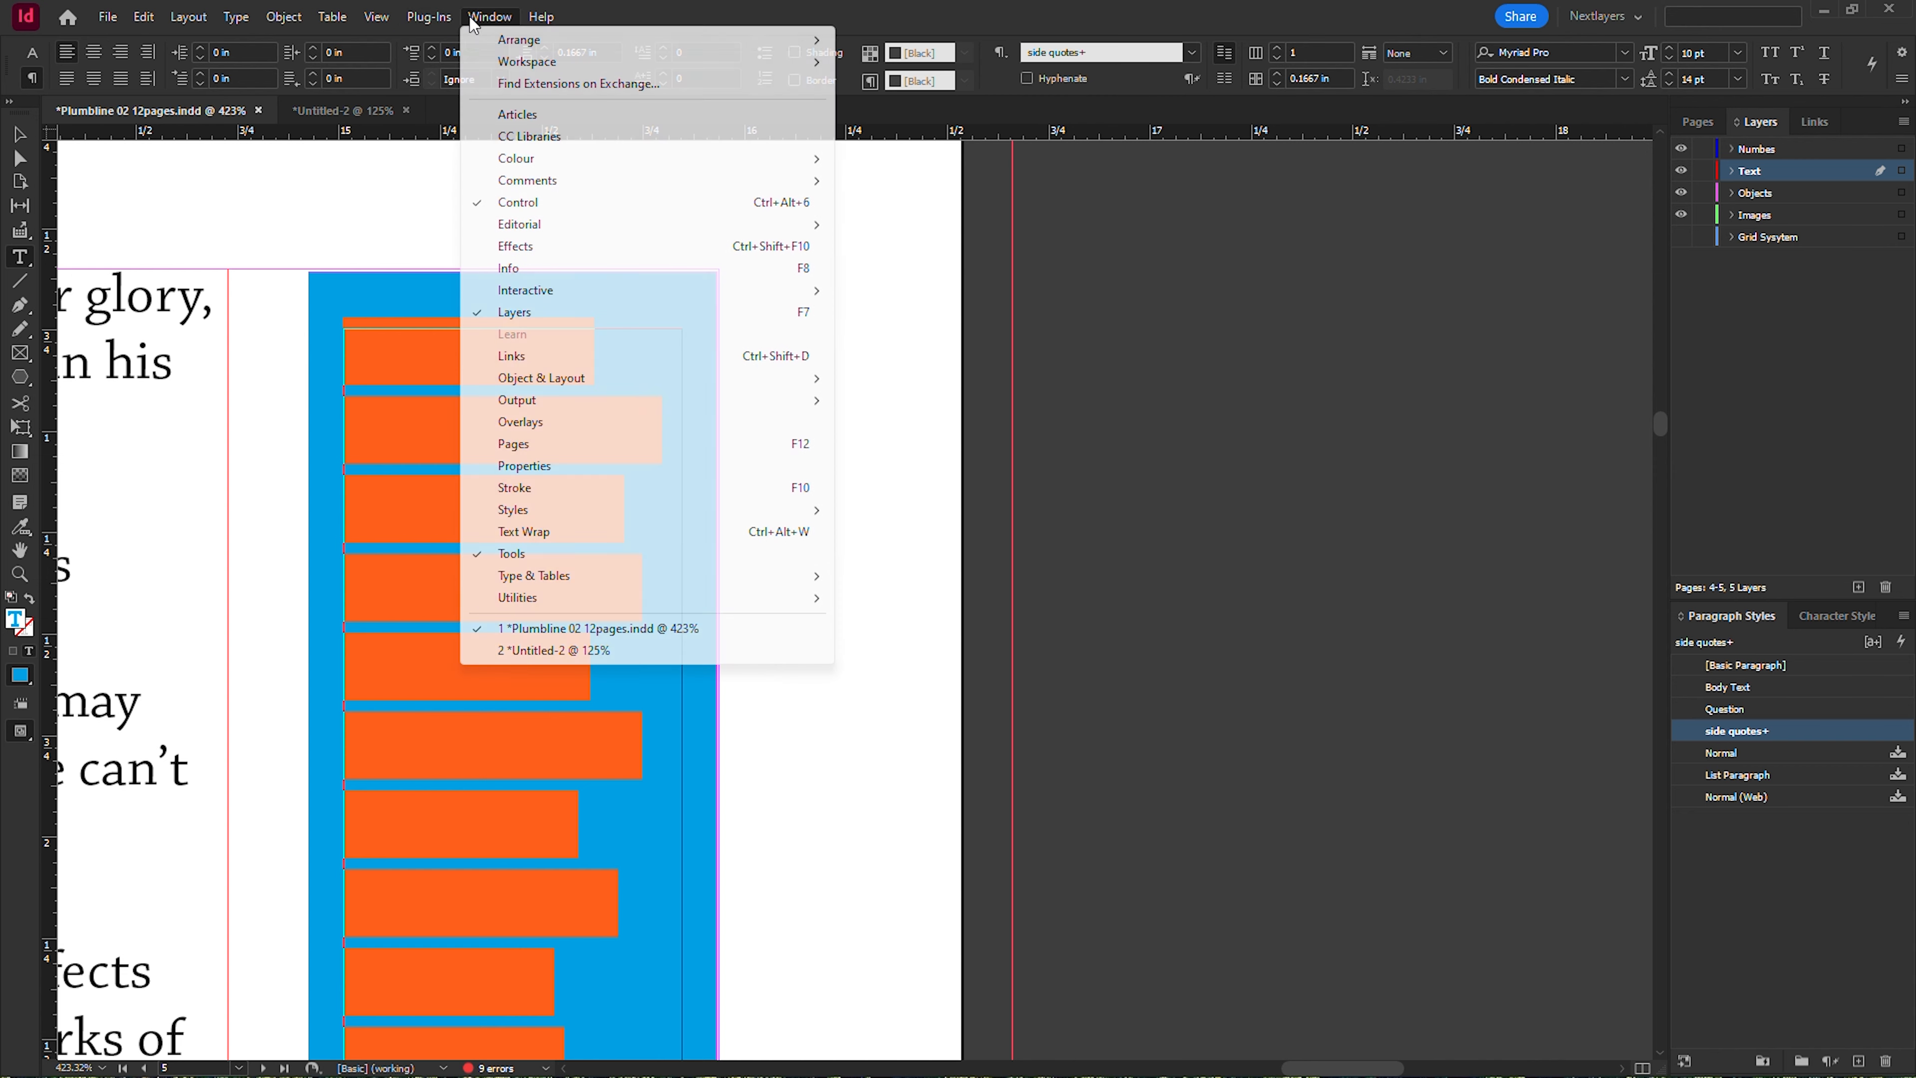
mouse_move(600, 161)
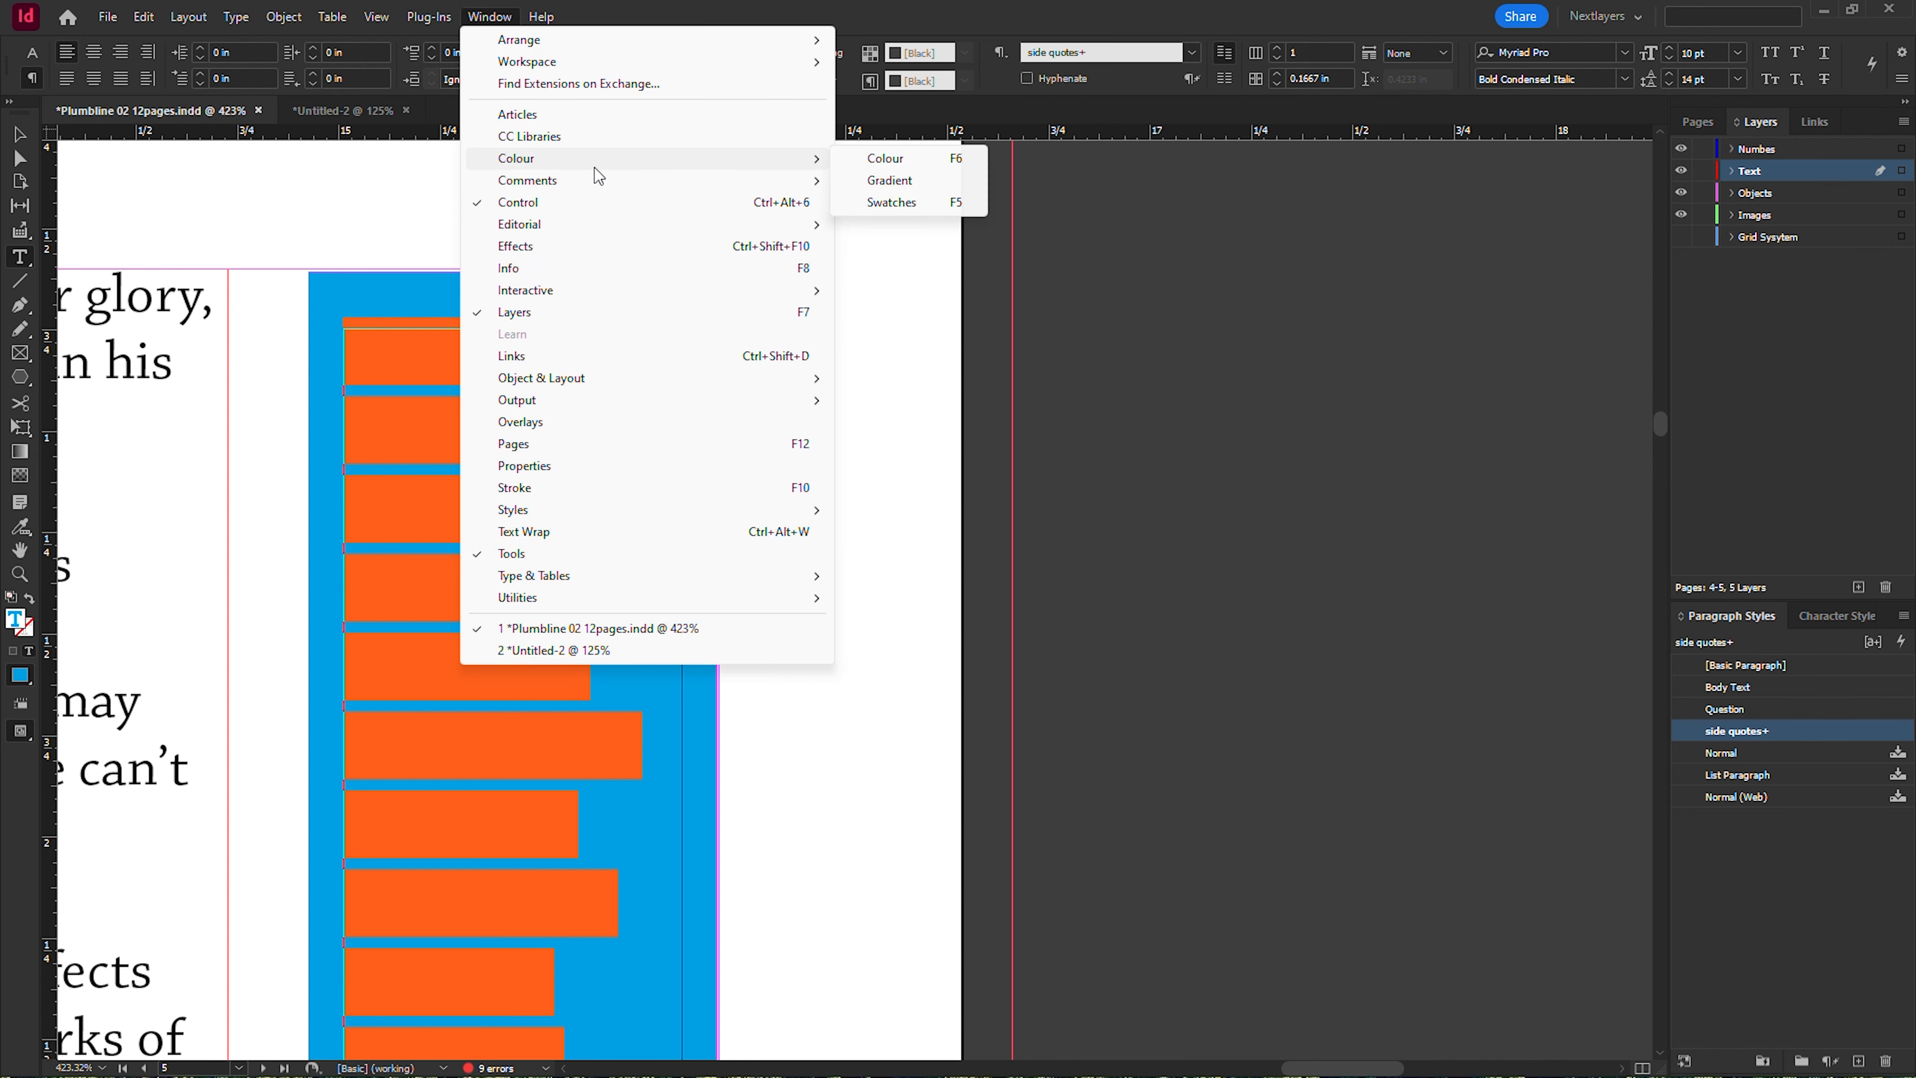
left_click(905, 202)
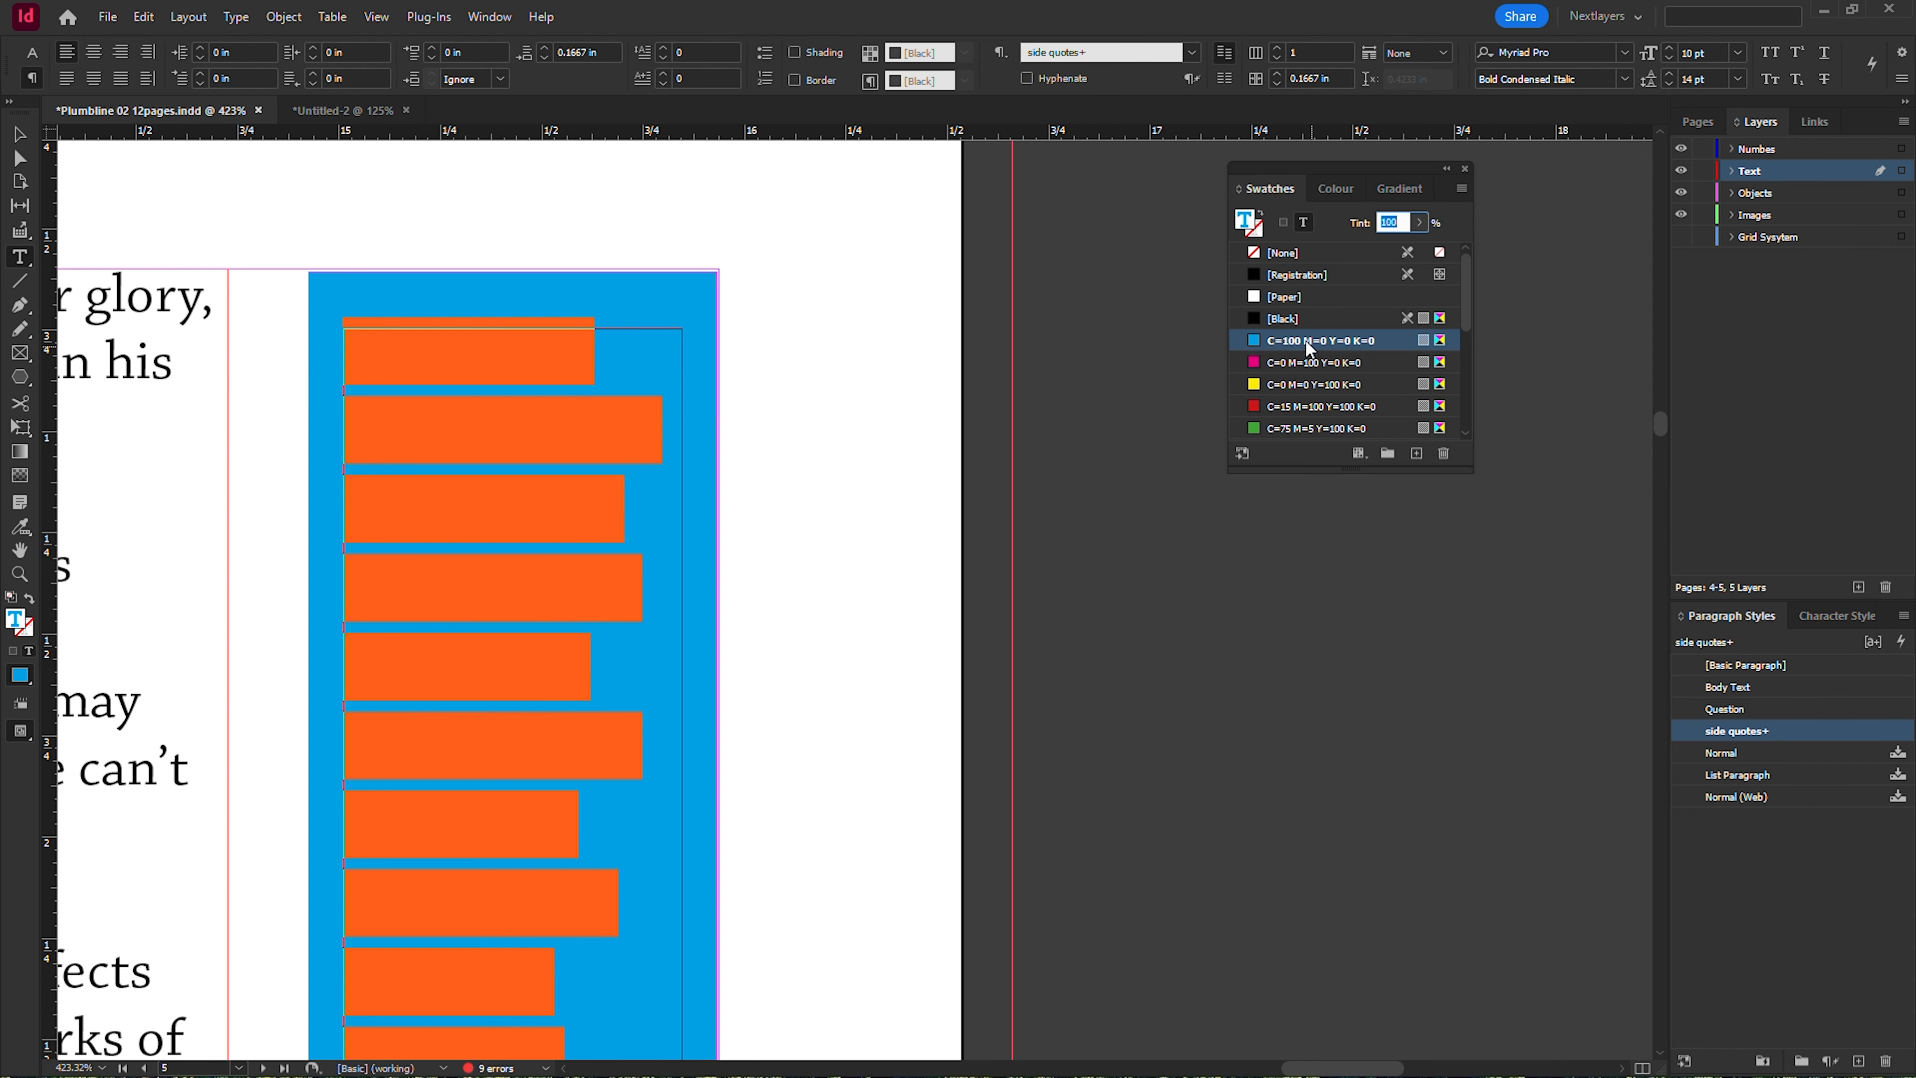
left_click(1287, 296)
left_click(20, 134)
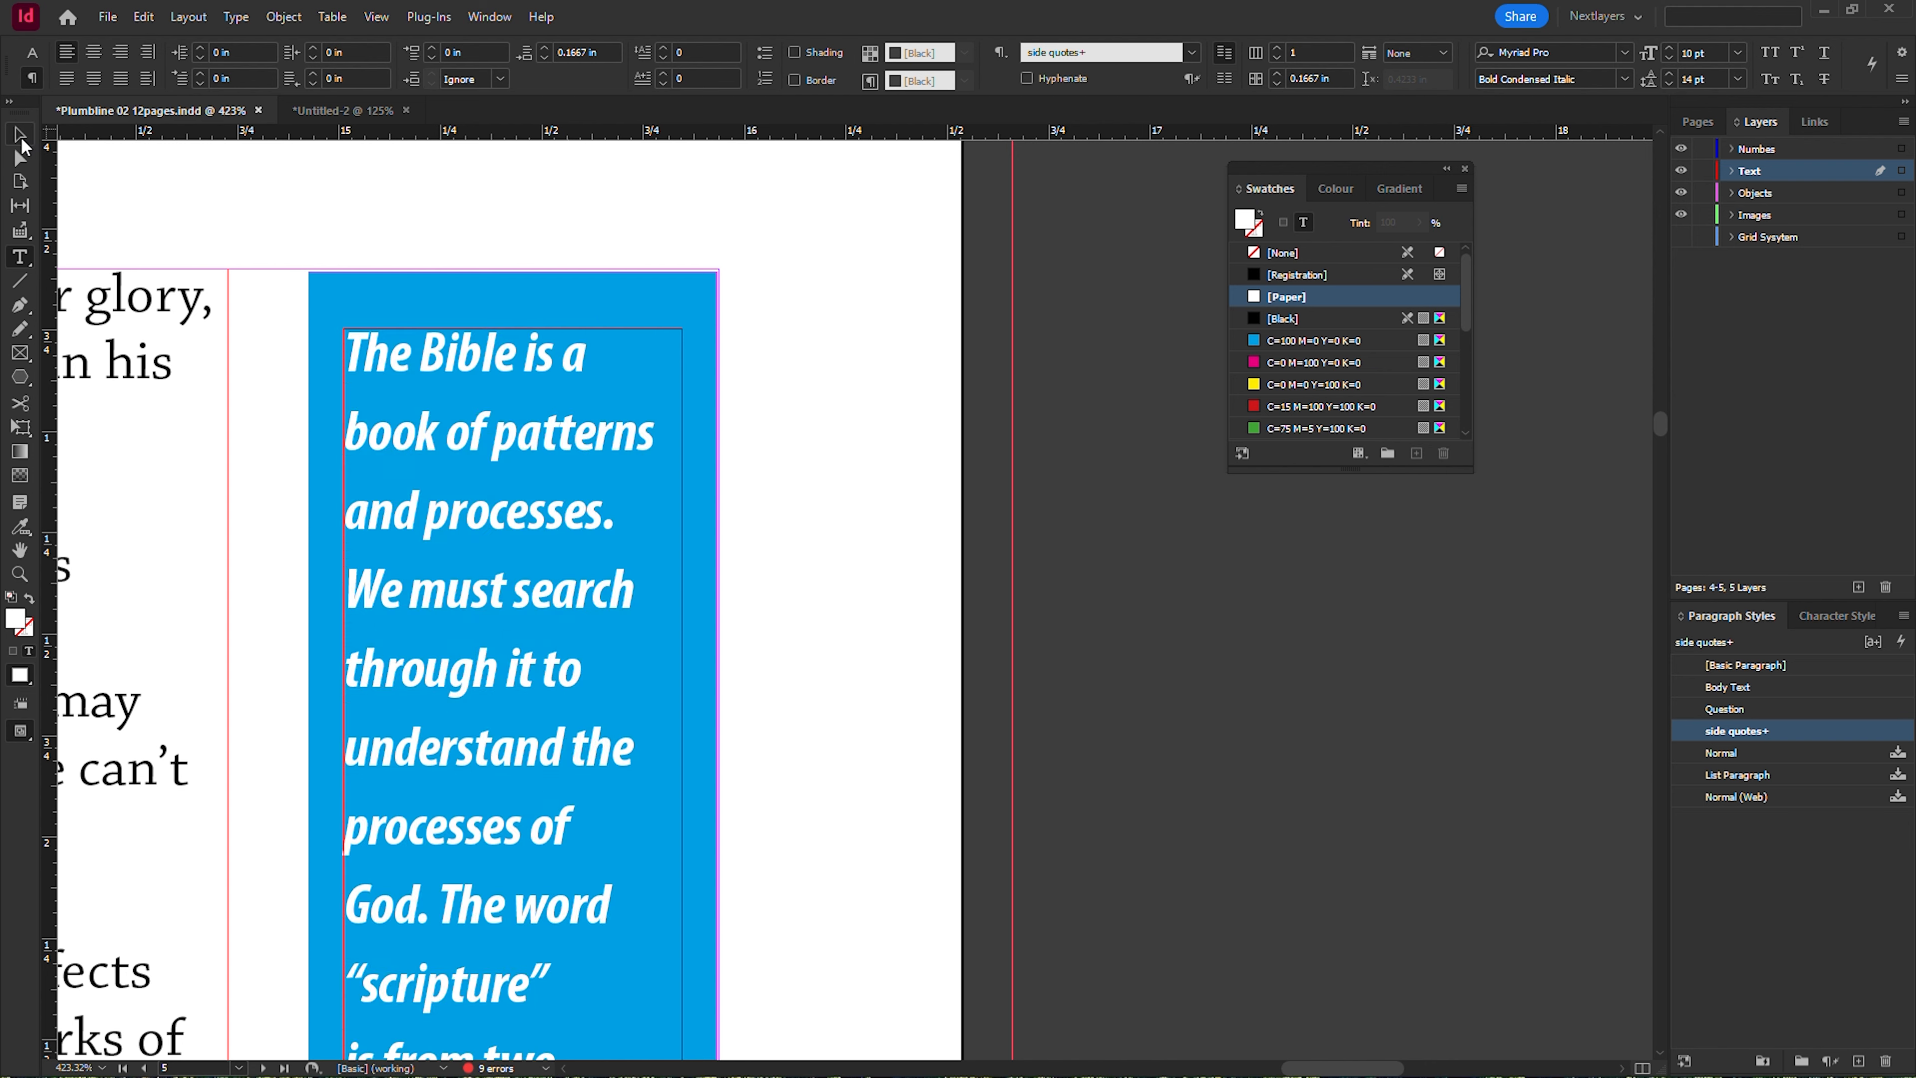
Select the blue box behind the "The Bible is a book of patterns" quote and open its Corner Options with Preview enabled.
left_click(690, 301)
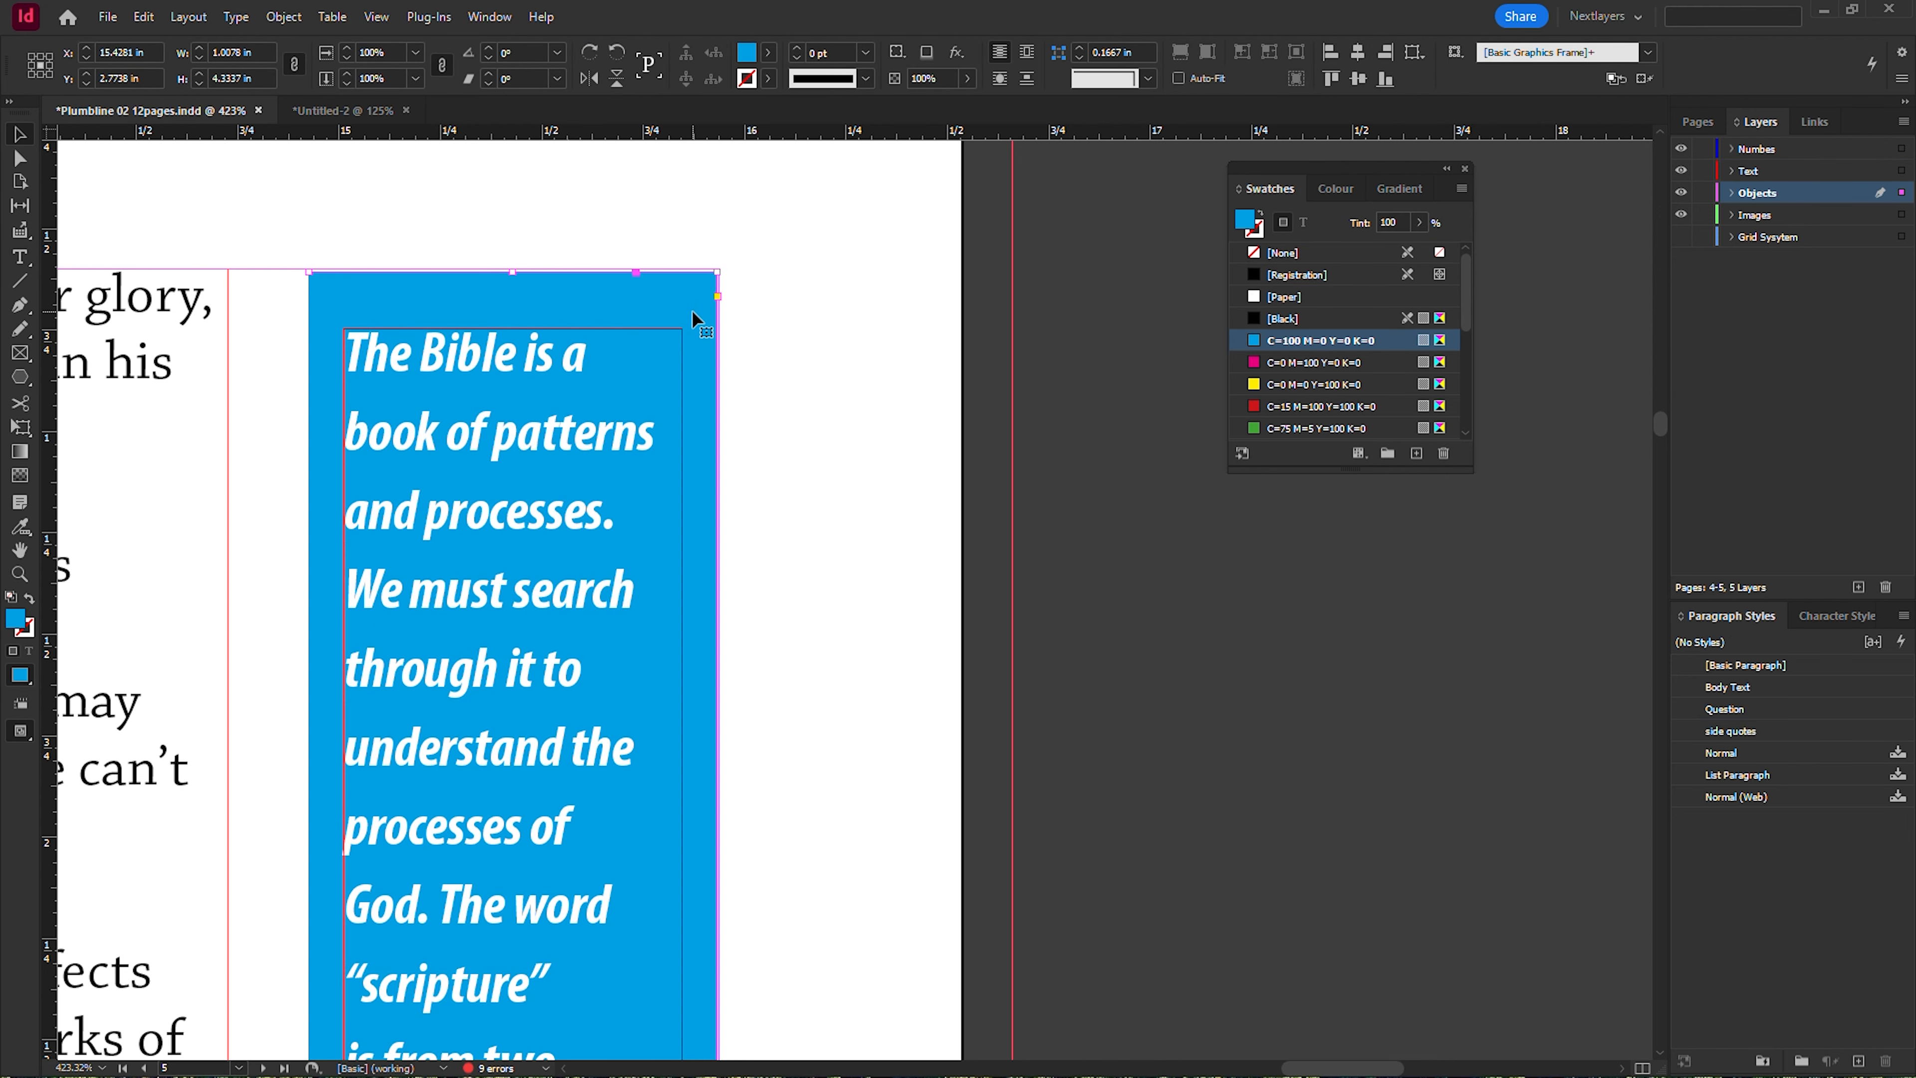
key("ctrl+minus")
key("ctrl+minus")
key("ctrl+minus")
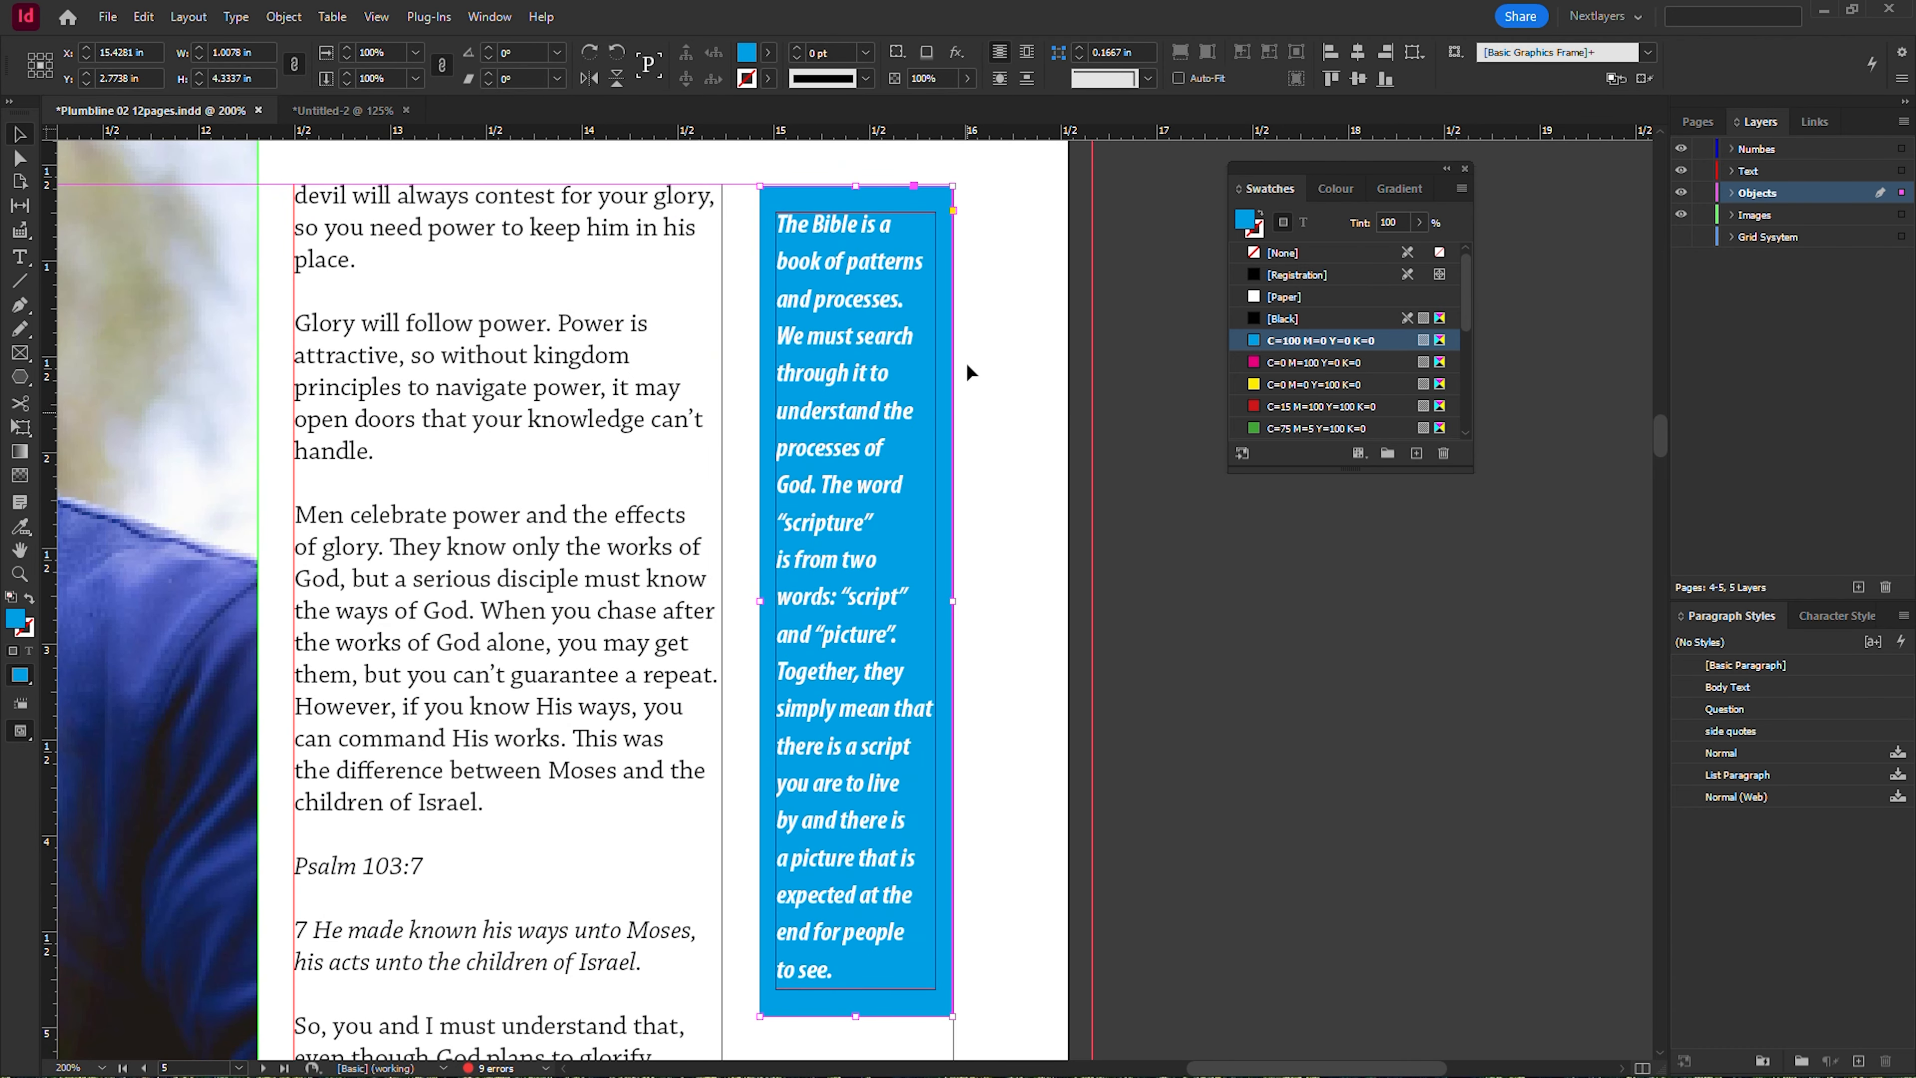
key("ctrl+space")
left_click_drag(1191, 552, 582, 113)
key("ctrl+space")
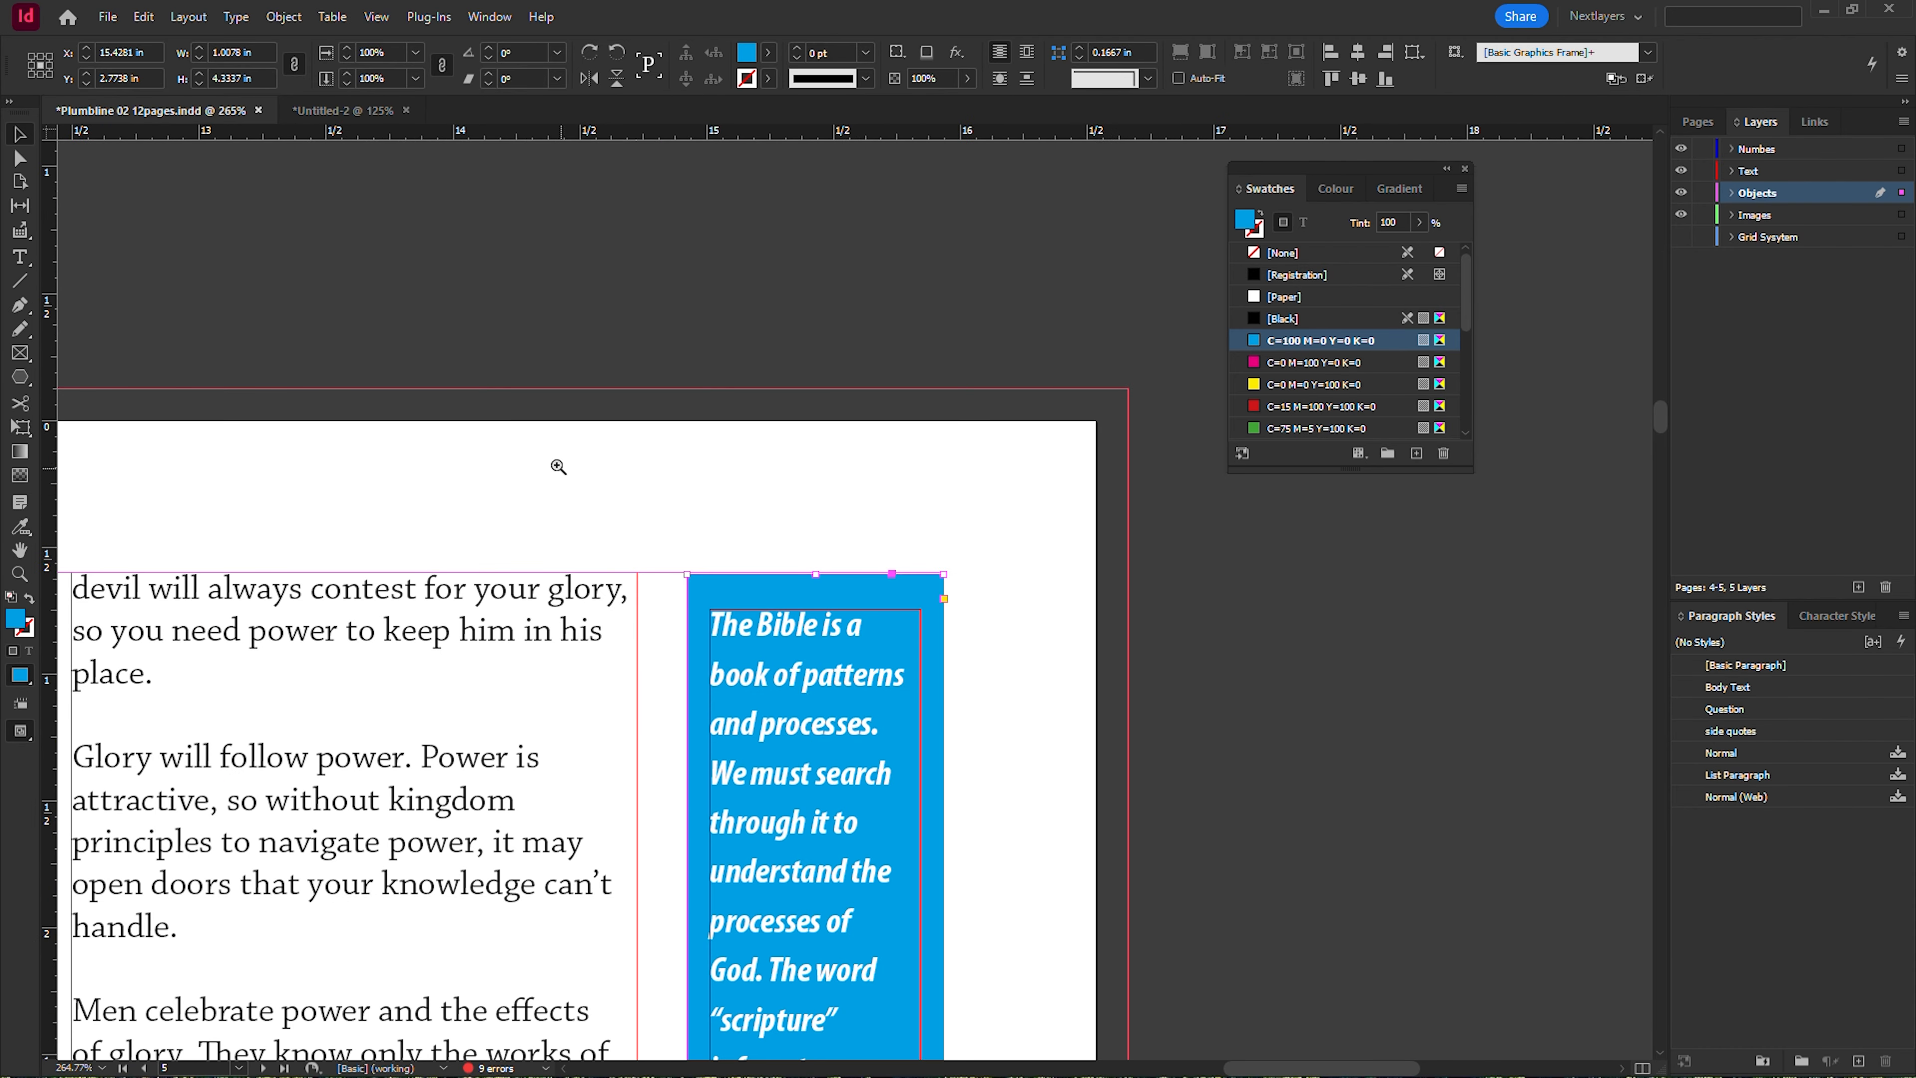
left_click_drag(596, 476, 1183, 764)
key("space")
left_click_drag(742, 472, 903, 432)
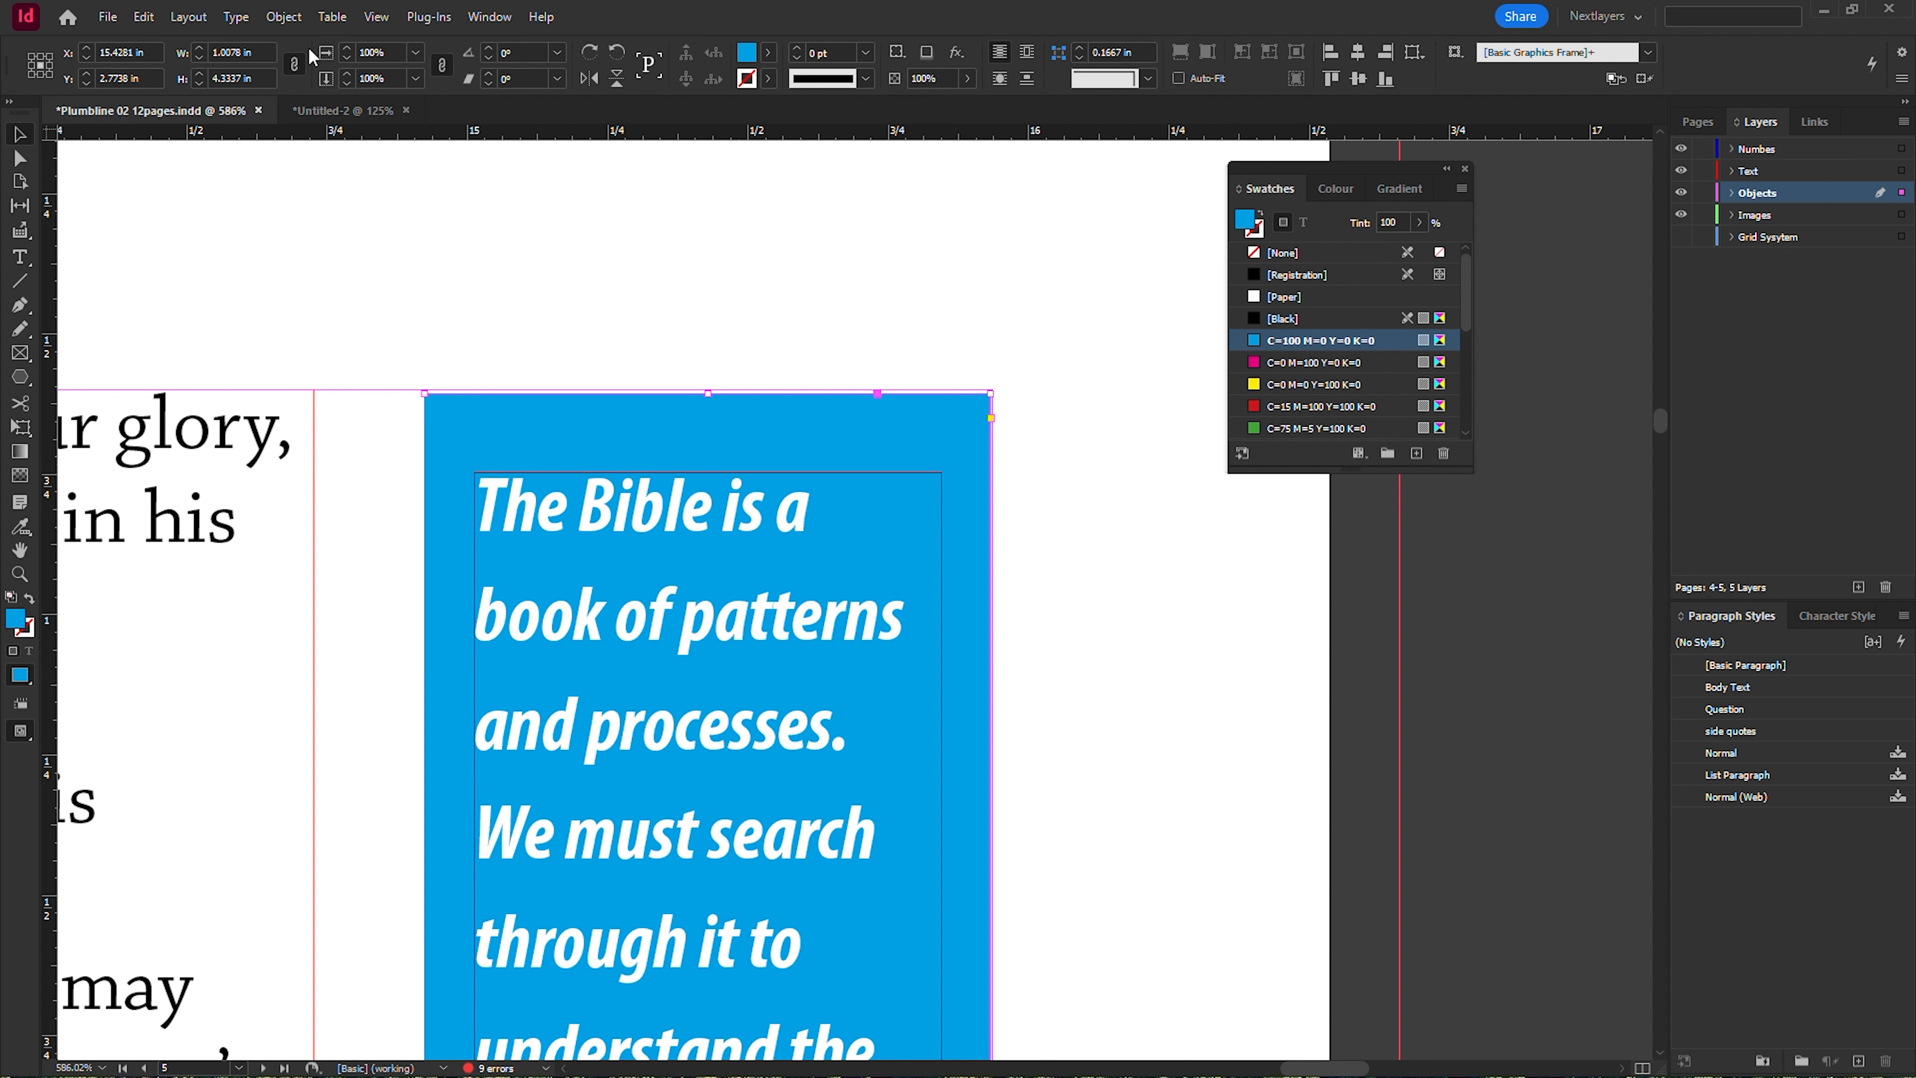
left_click(283, 16)
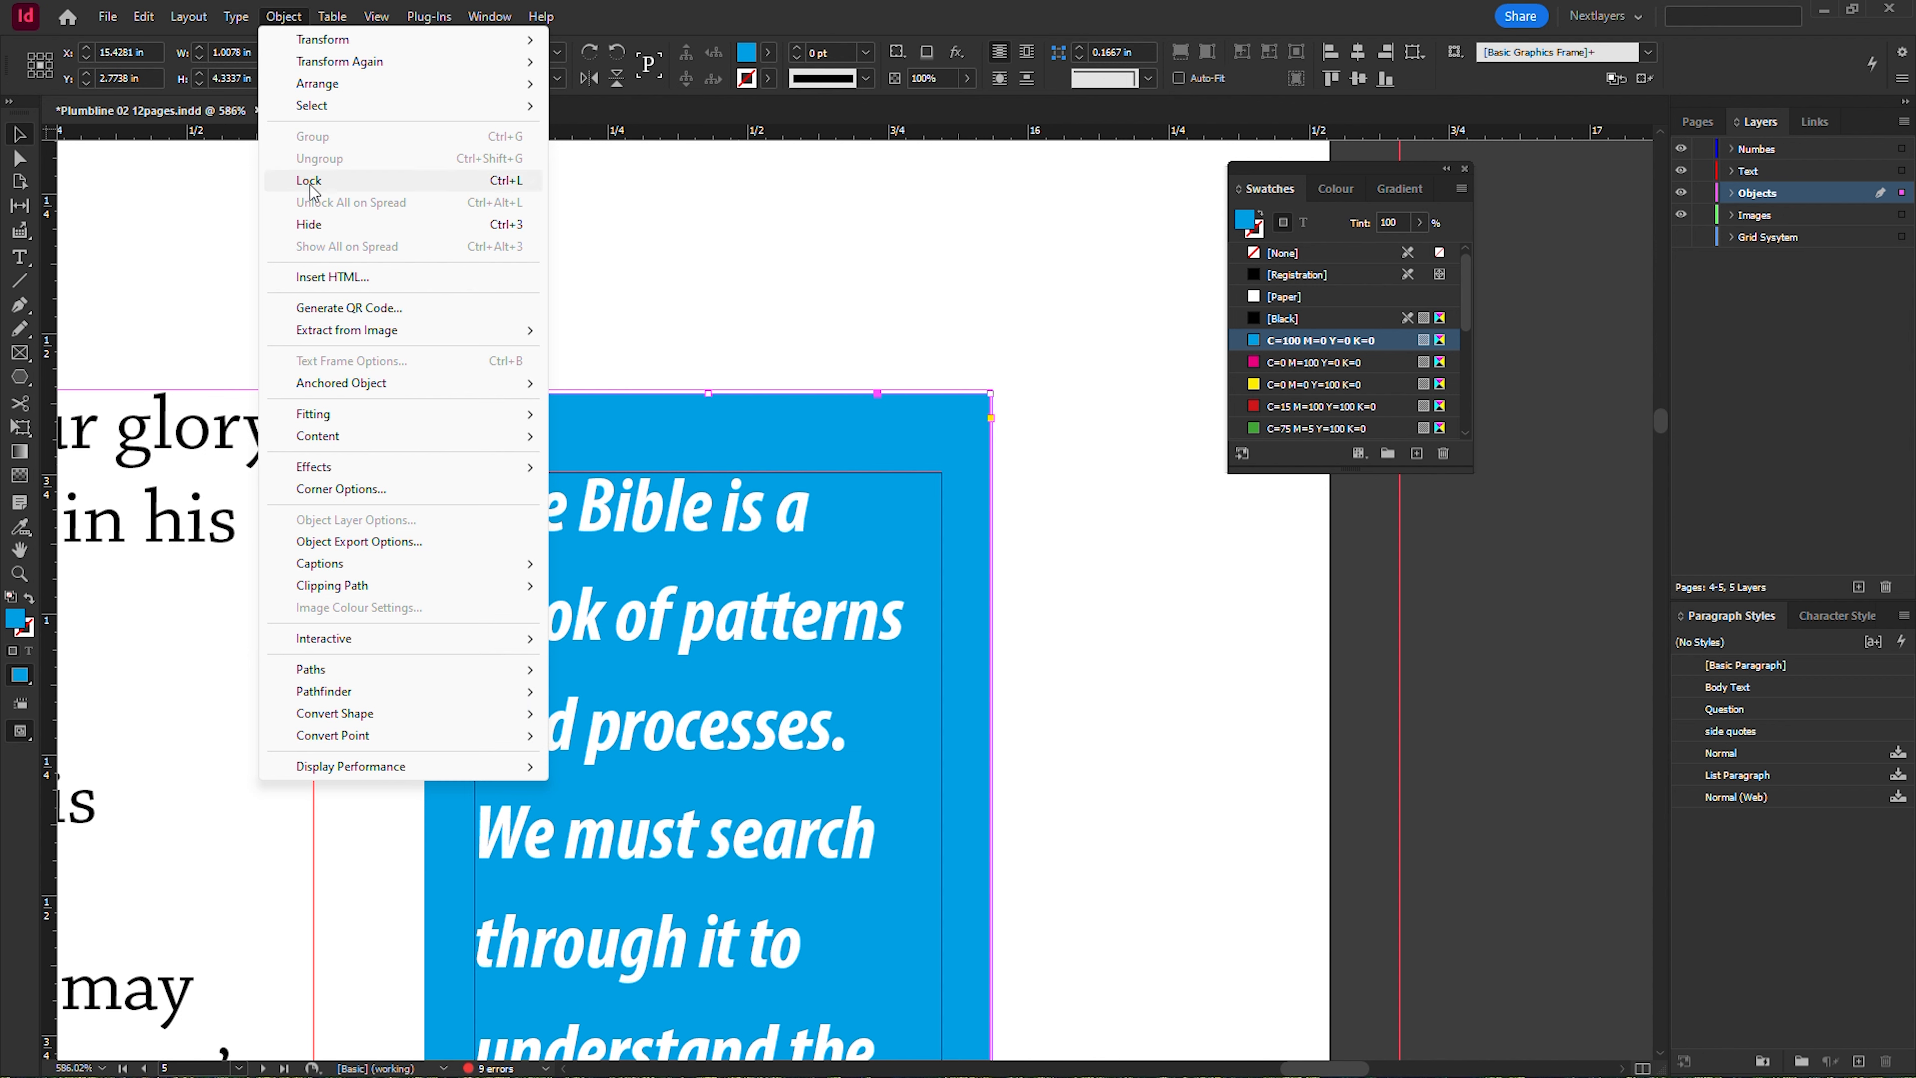
left_click(322, 492)
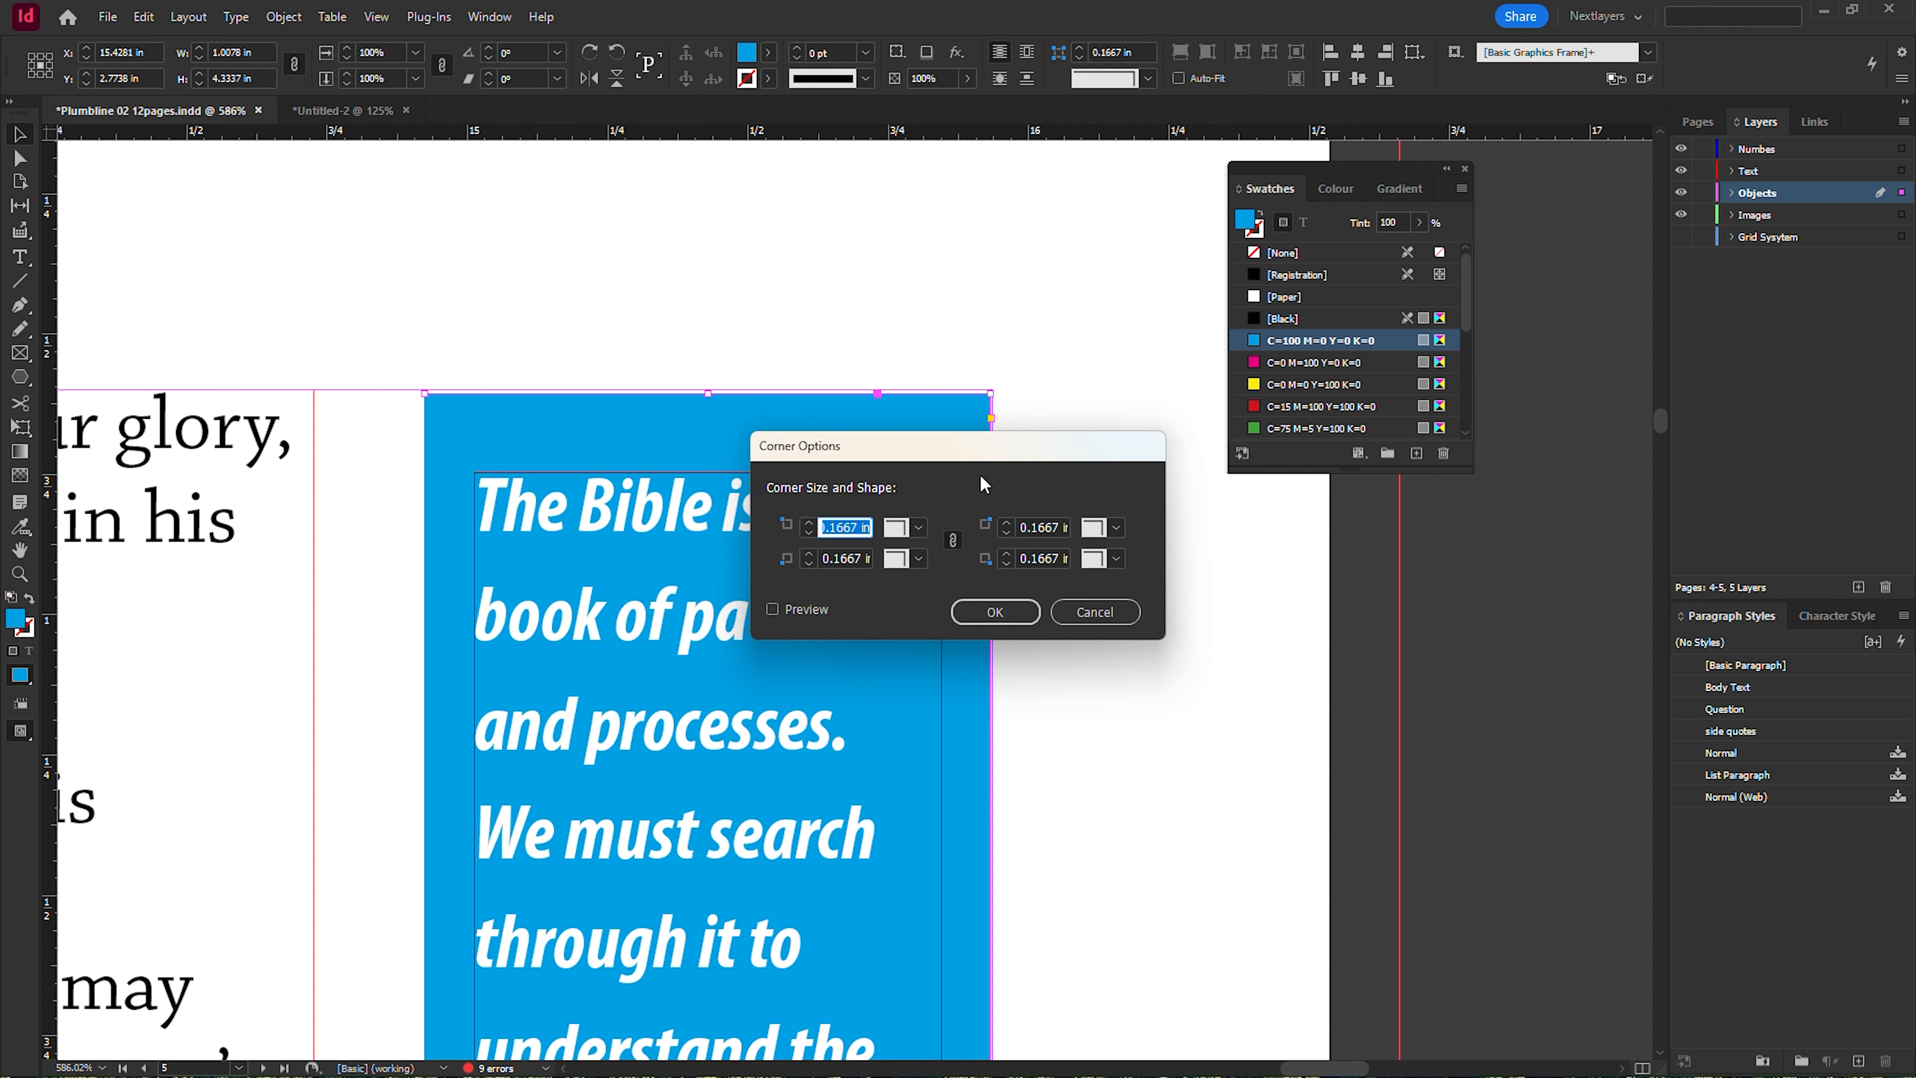
left_click_drag(994, 461, 1228, 506)
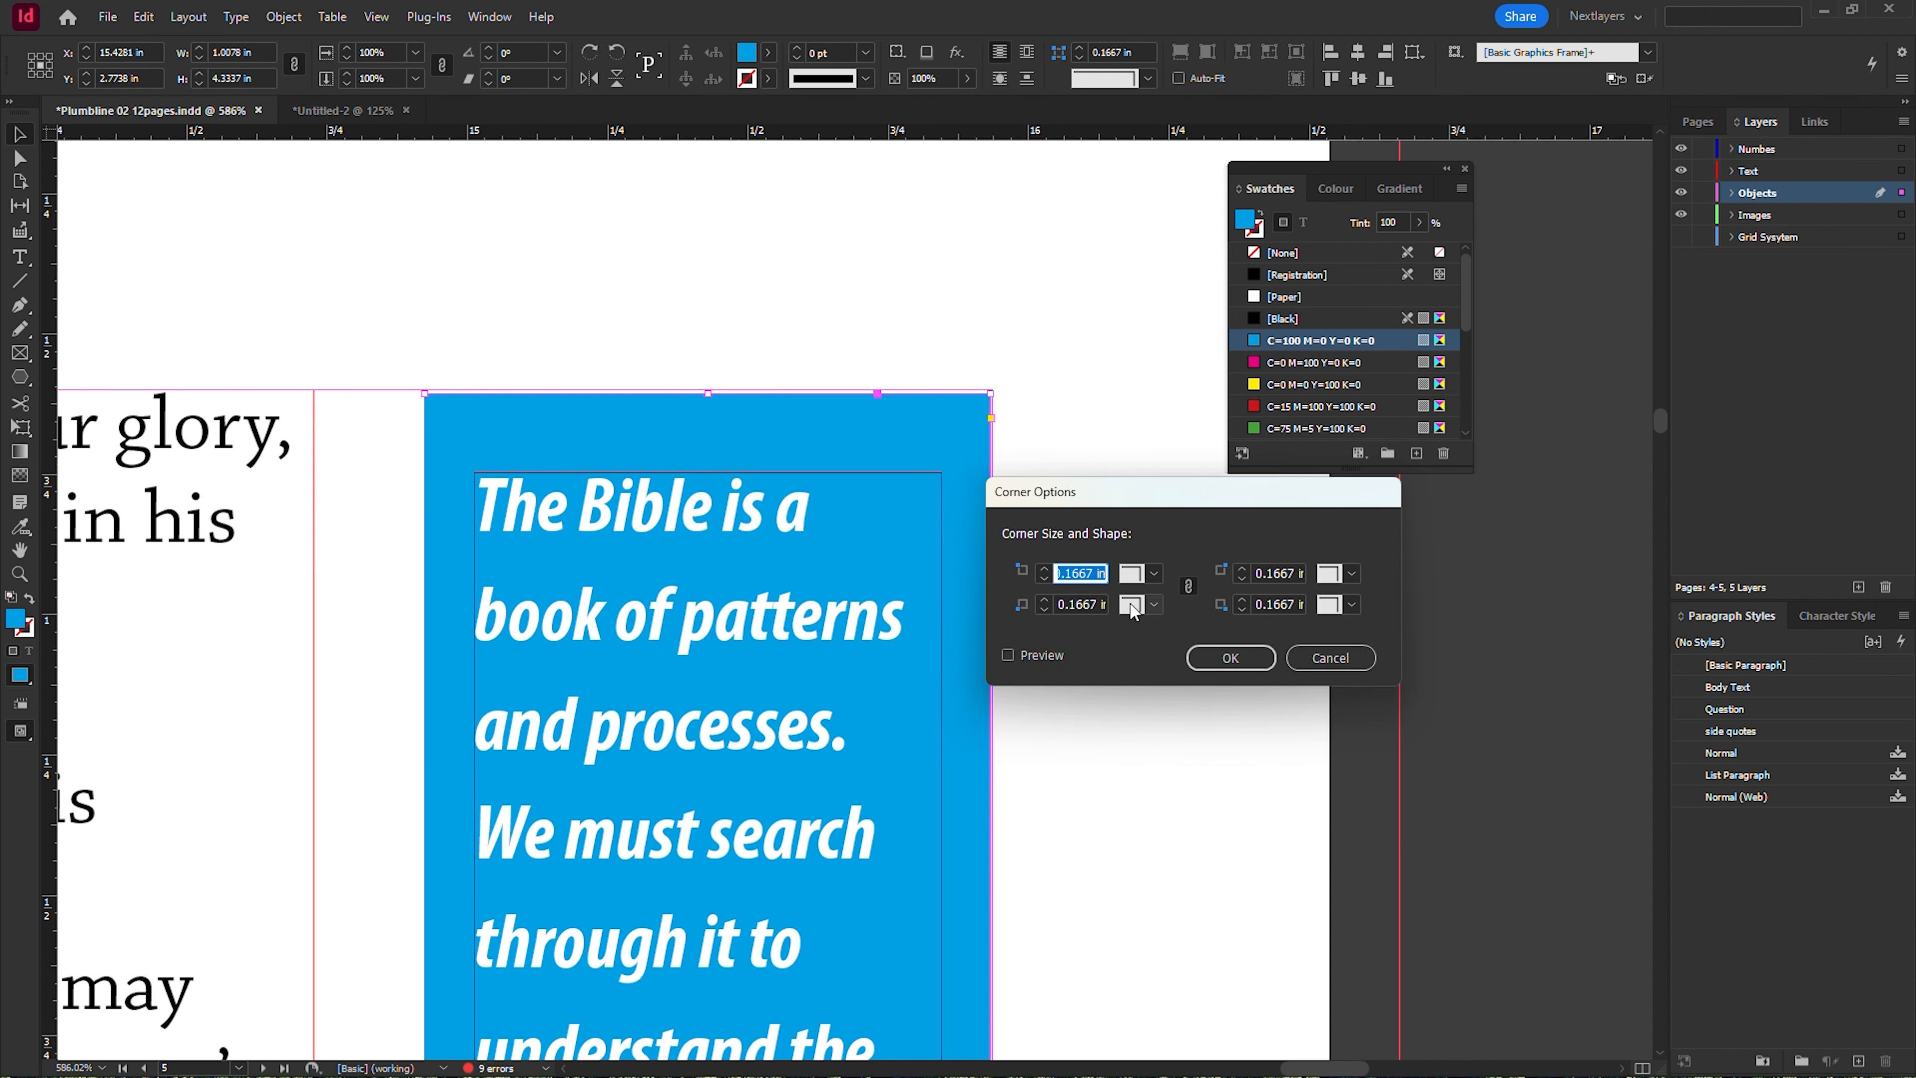
left_click(1009, 656)
Set all corners of the blue quote box to the Rounded shape with a size of 0.0625 in.
left_click(1153, 574)
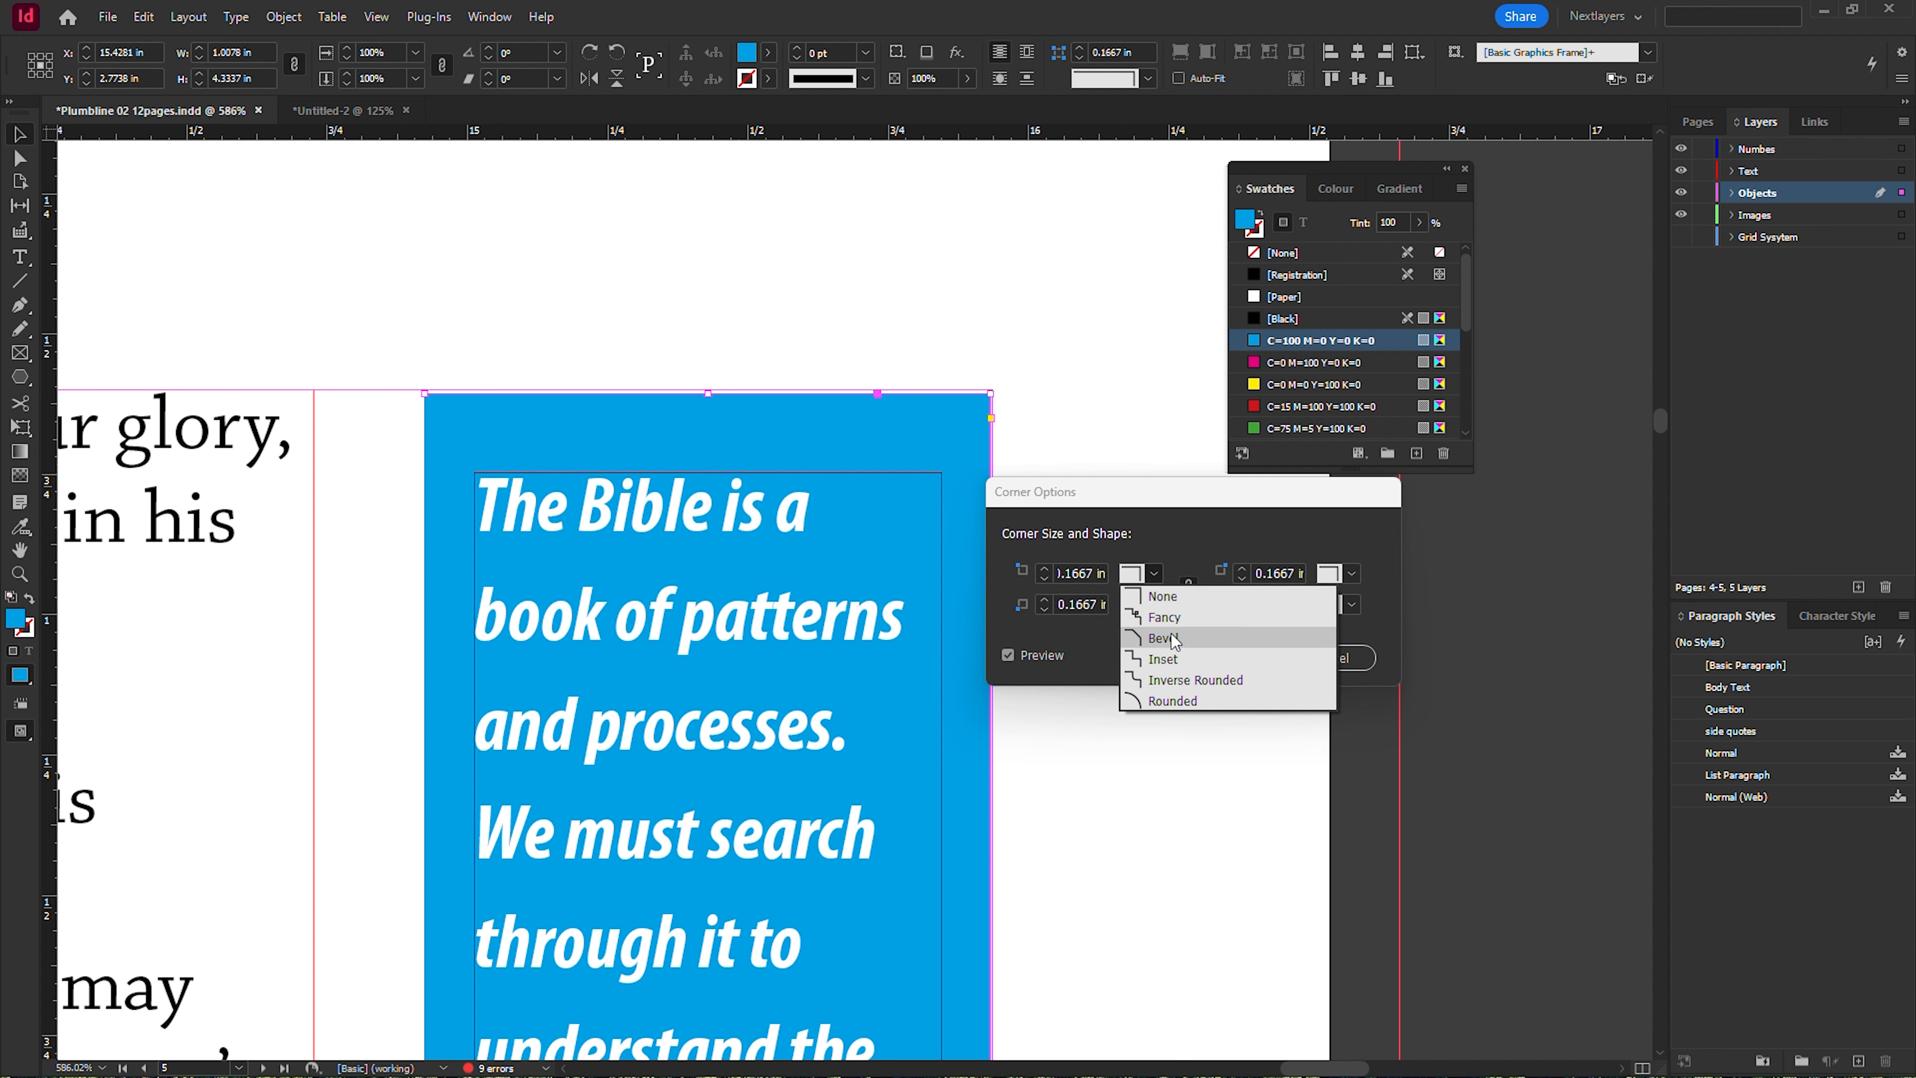
left_click(1174, 701)
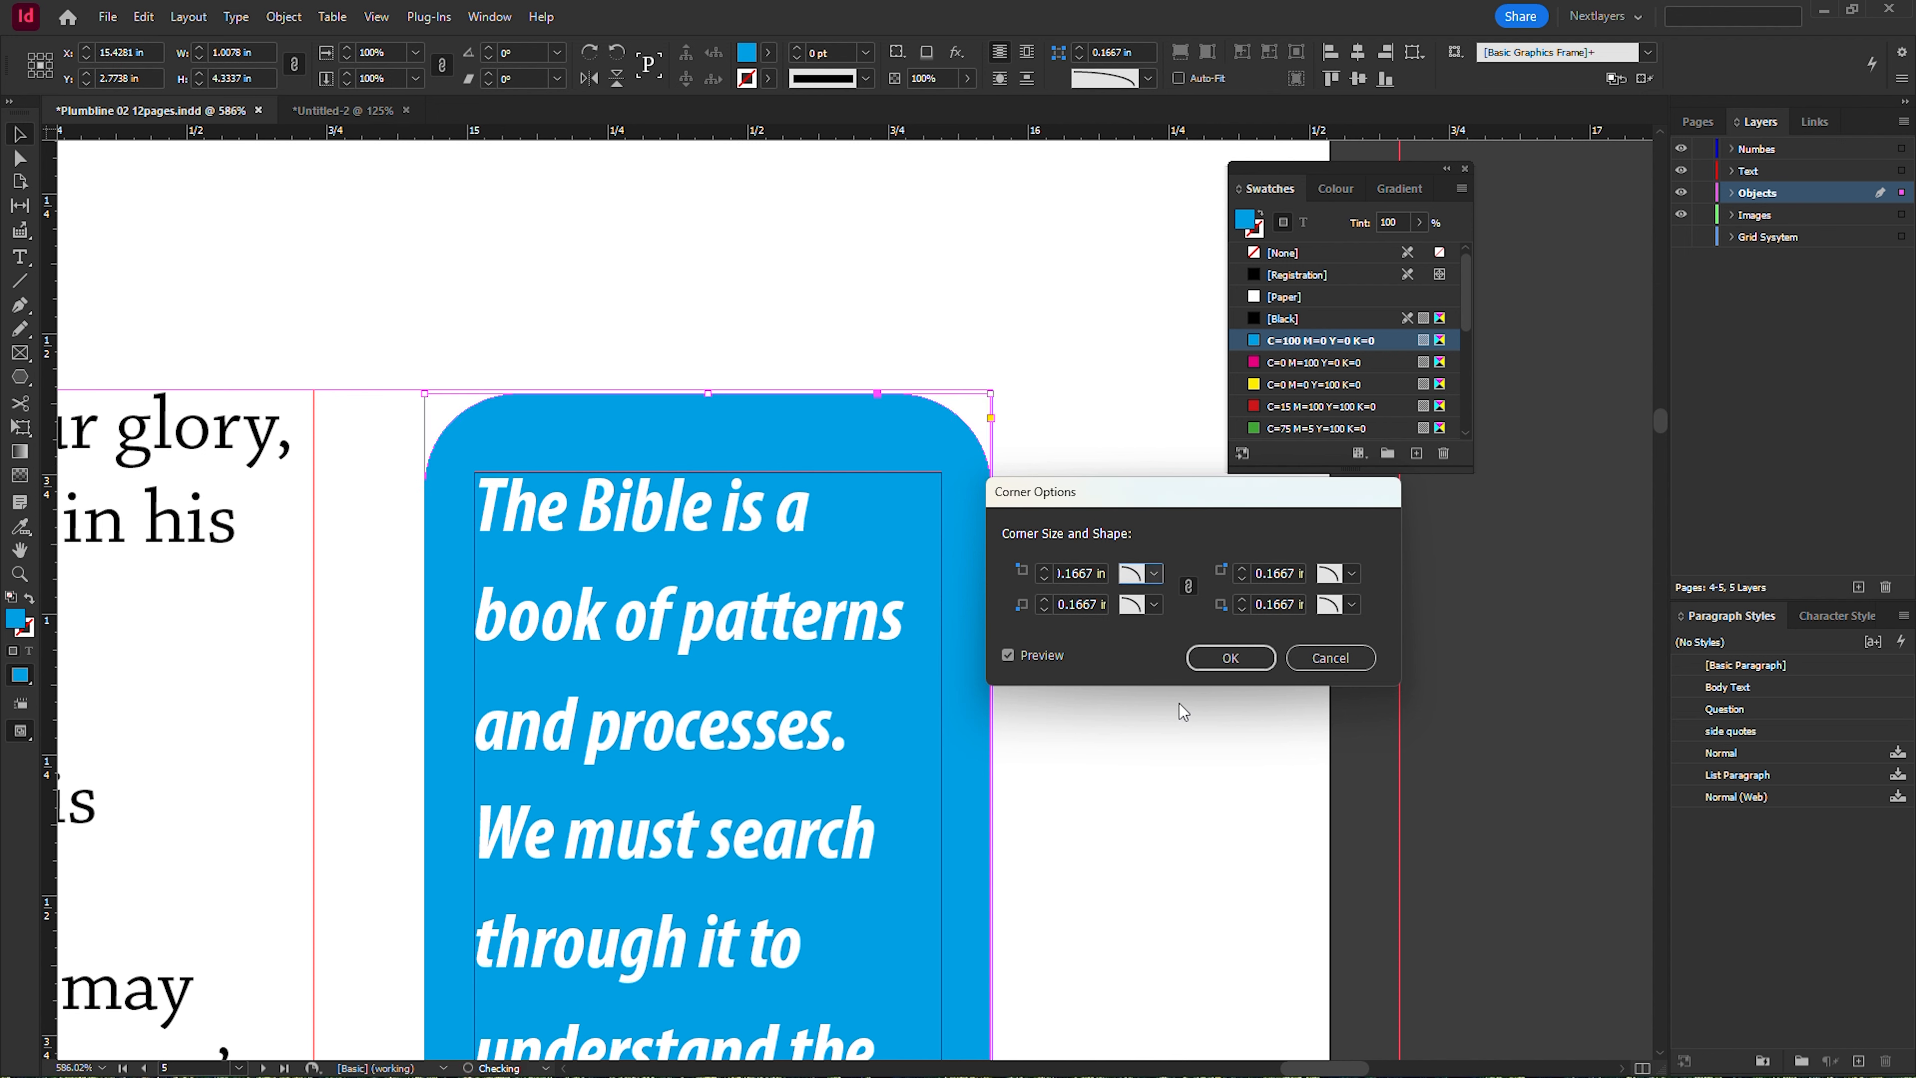
left_click(1042, 579)
left_click(1042, 579)
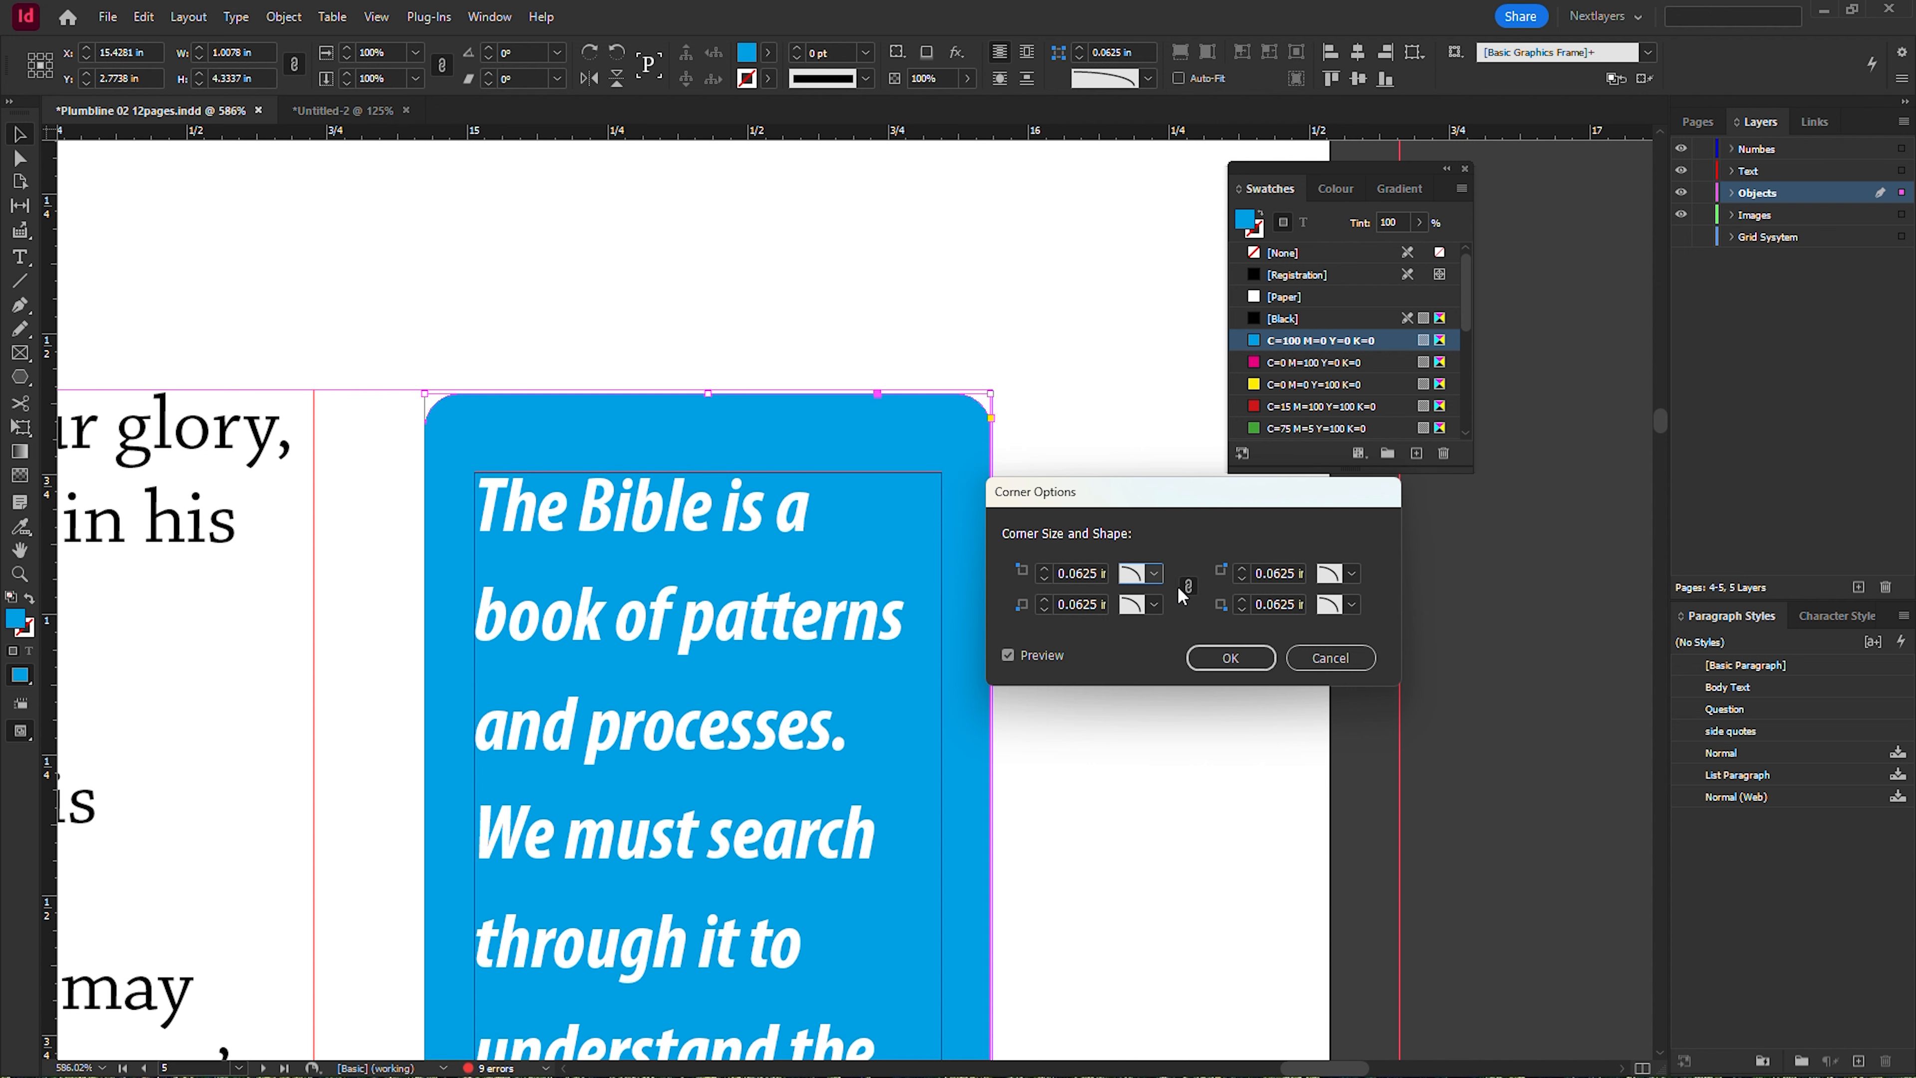
Try the Fancy, Bevel and Inset shapes on all corners of the blue quote box, ending with Fancy.
left_click(1155, 574)
left_click(1161, 614)
left_click(1157, 572)
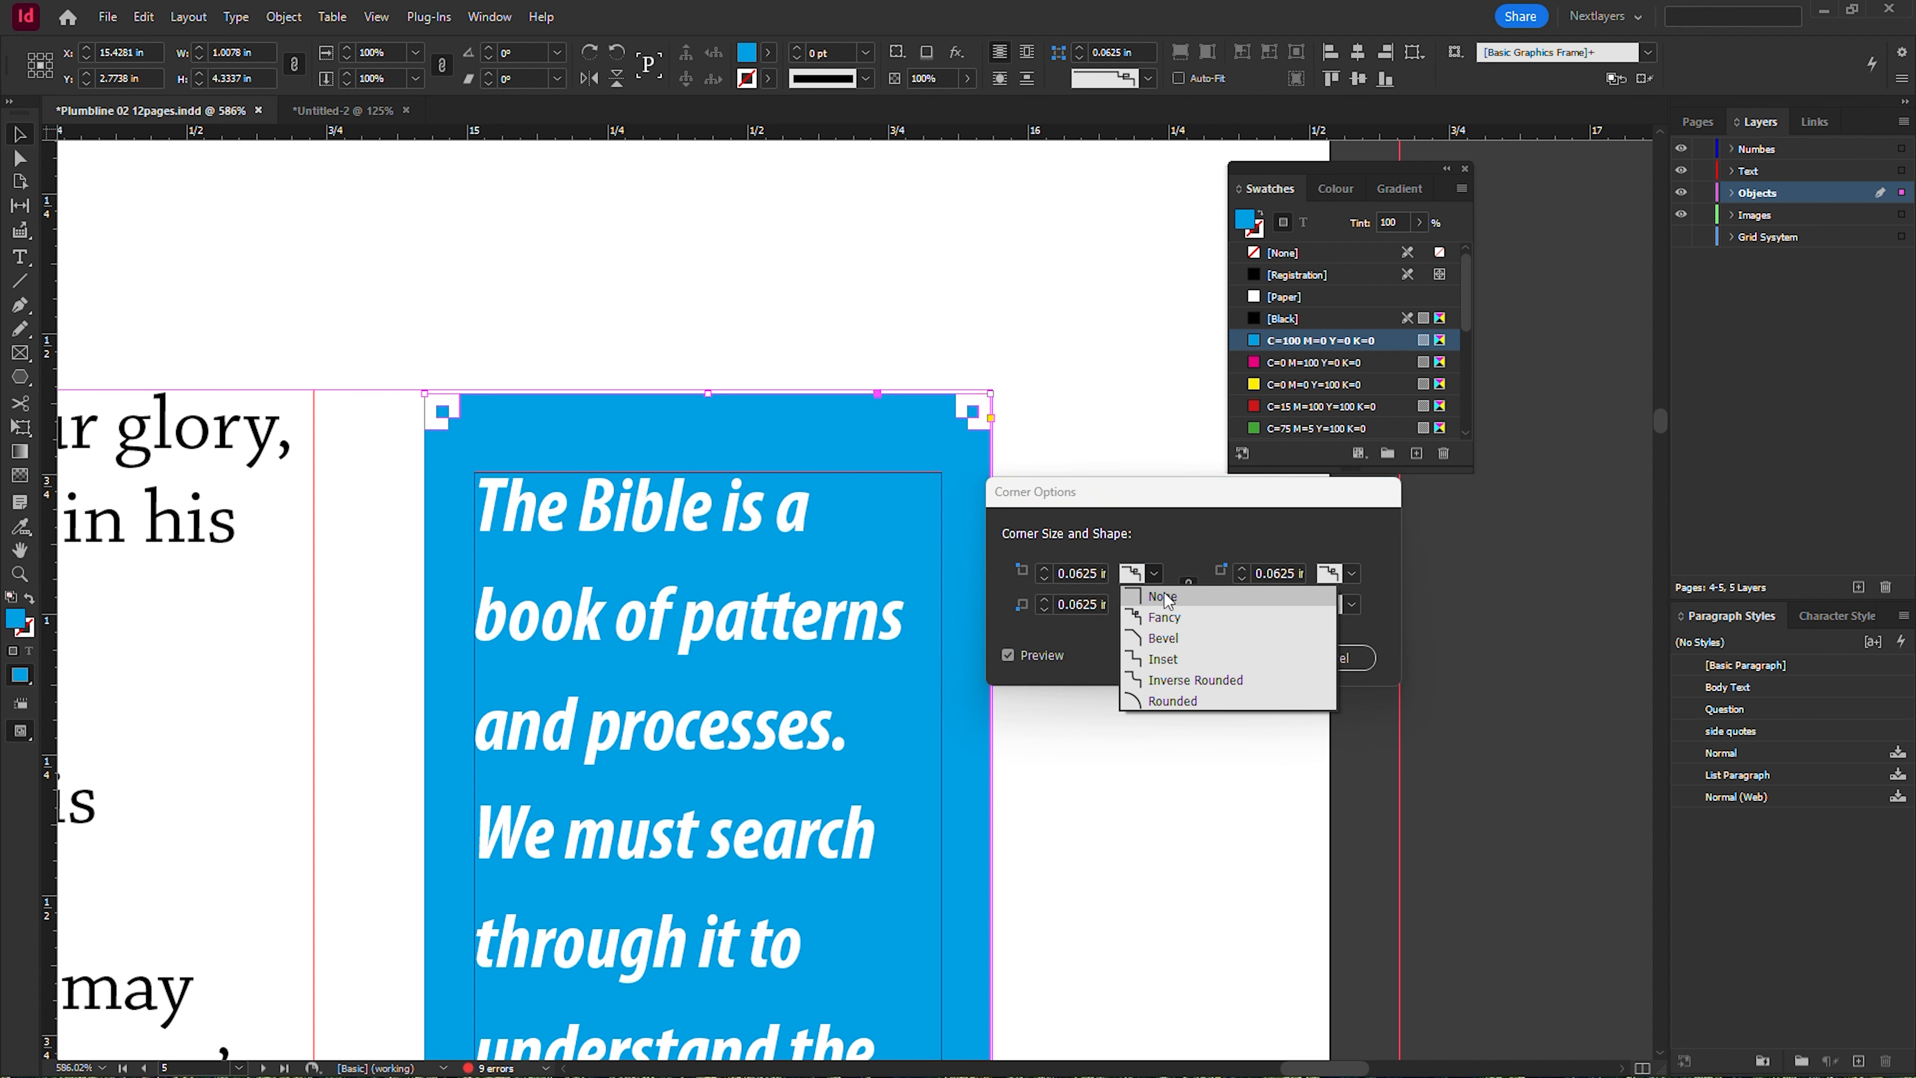
left_click(1161, 639)
left_click(1154, 572)
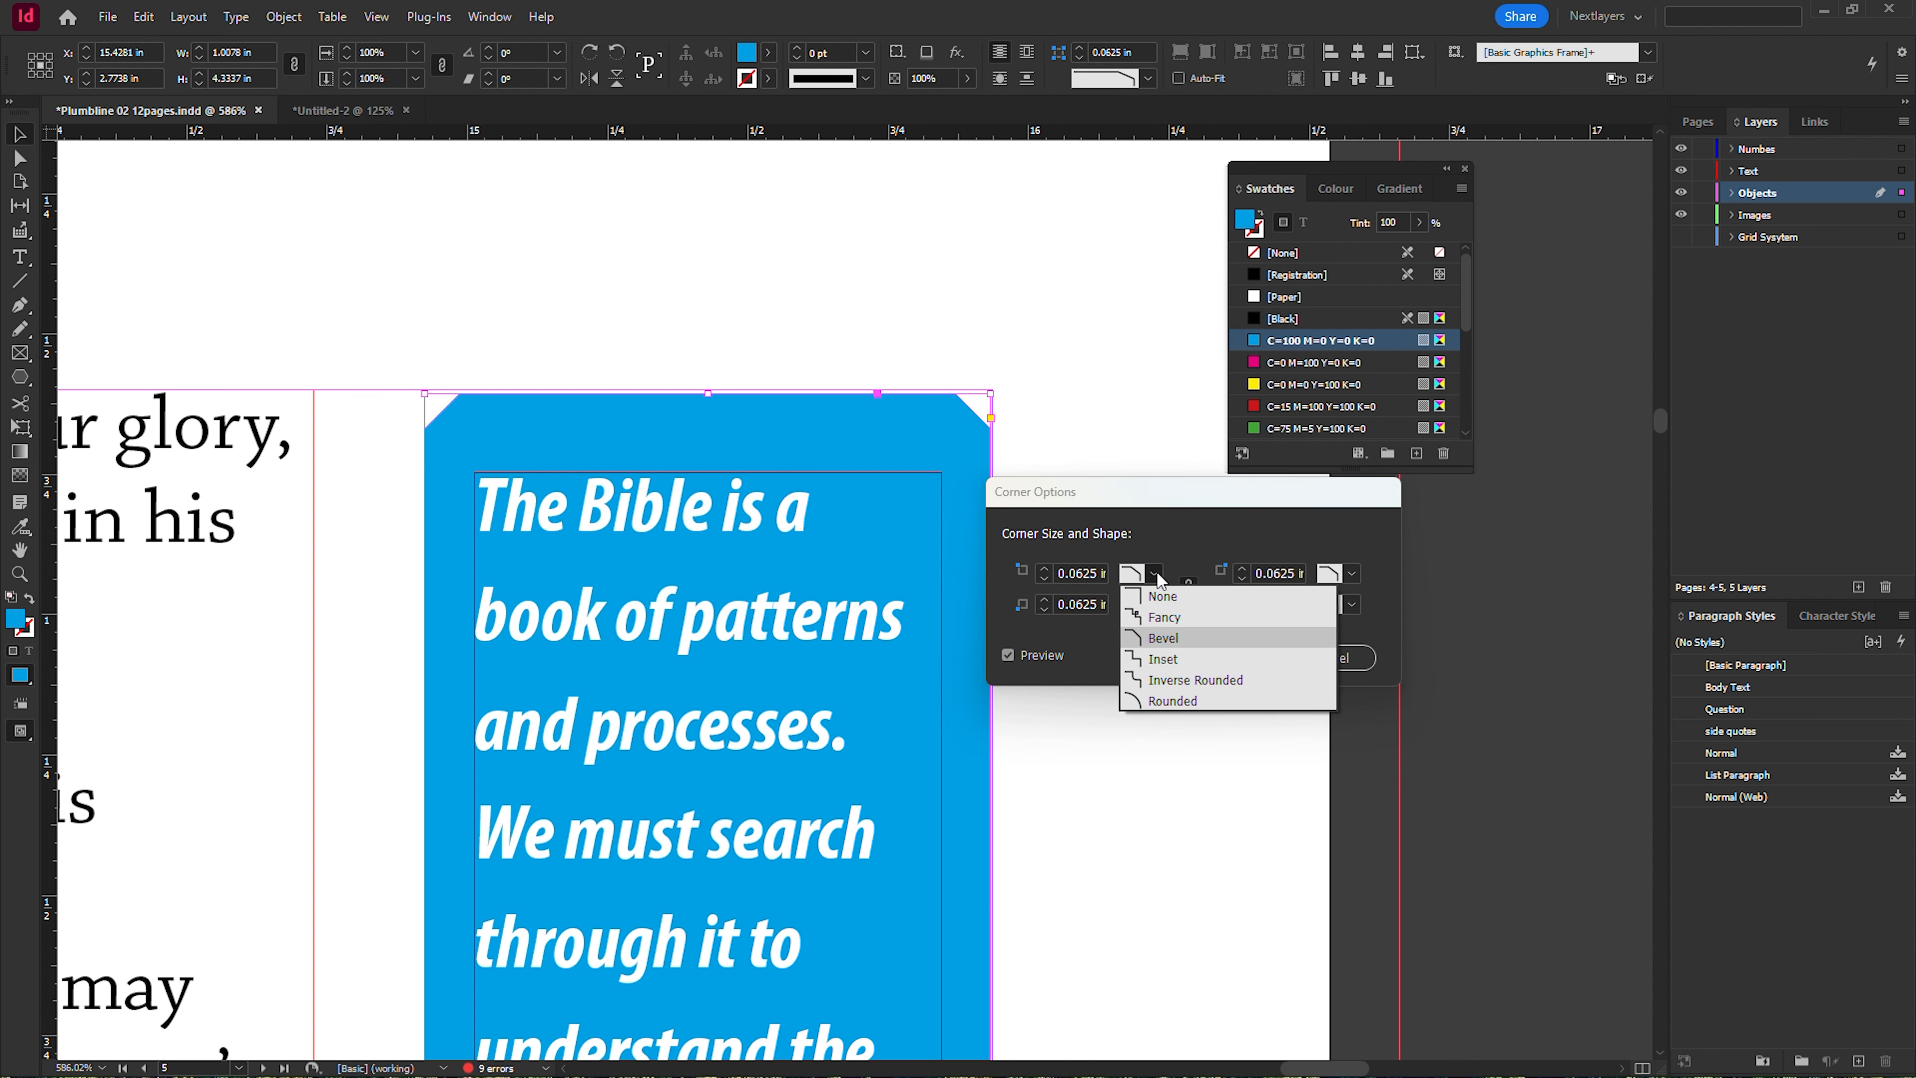
left_click(1159, 666)
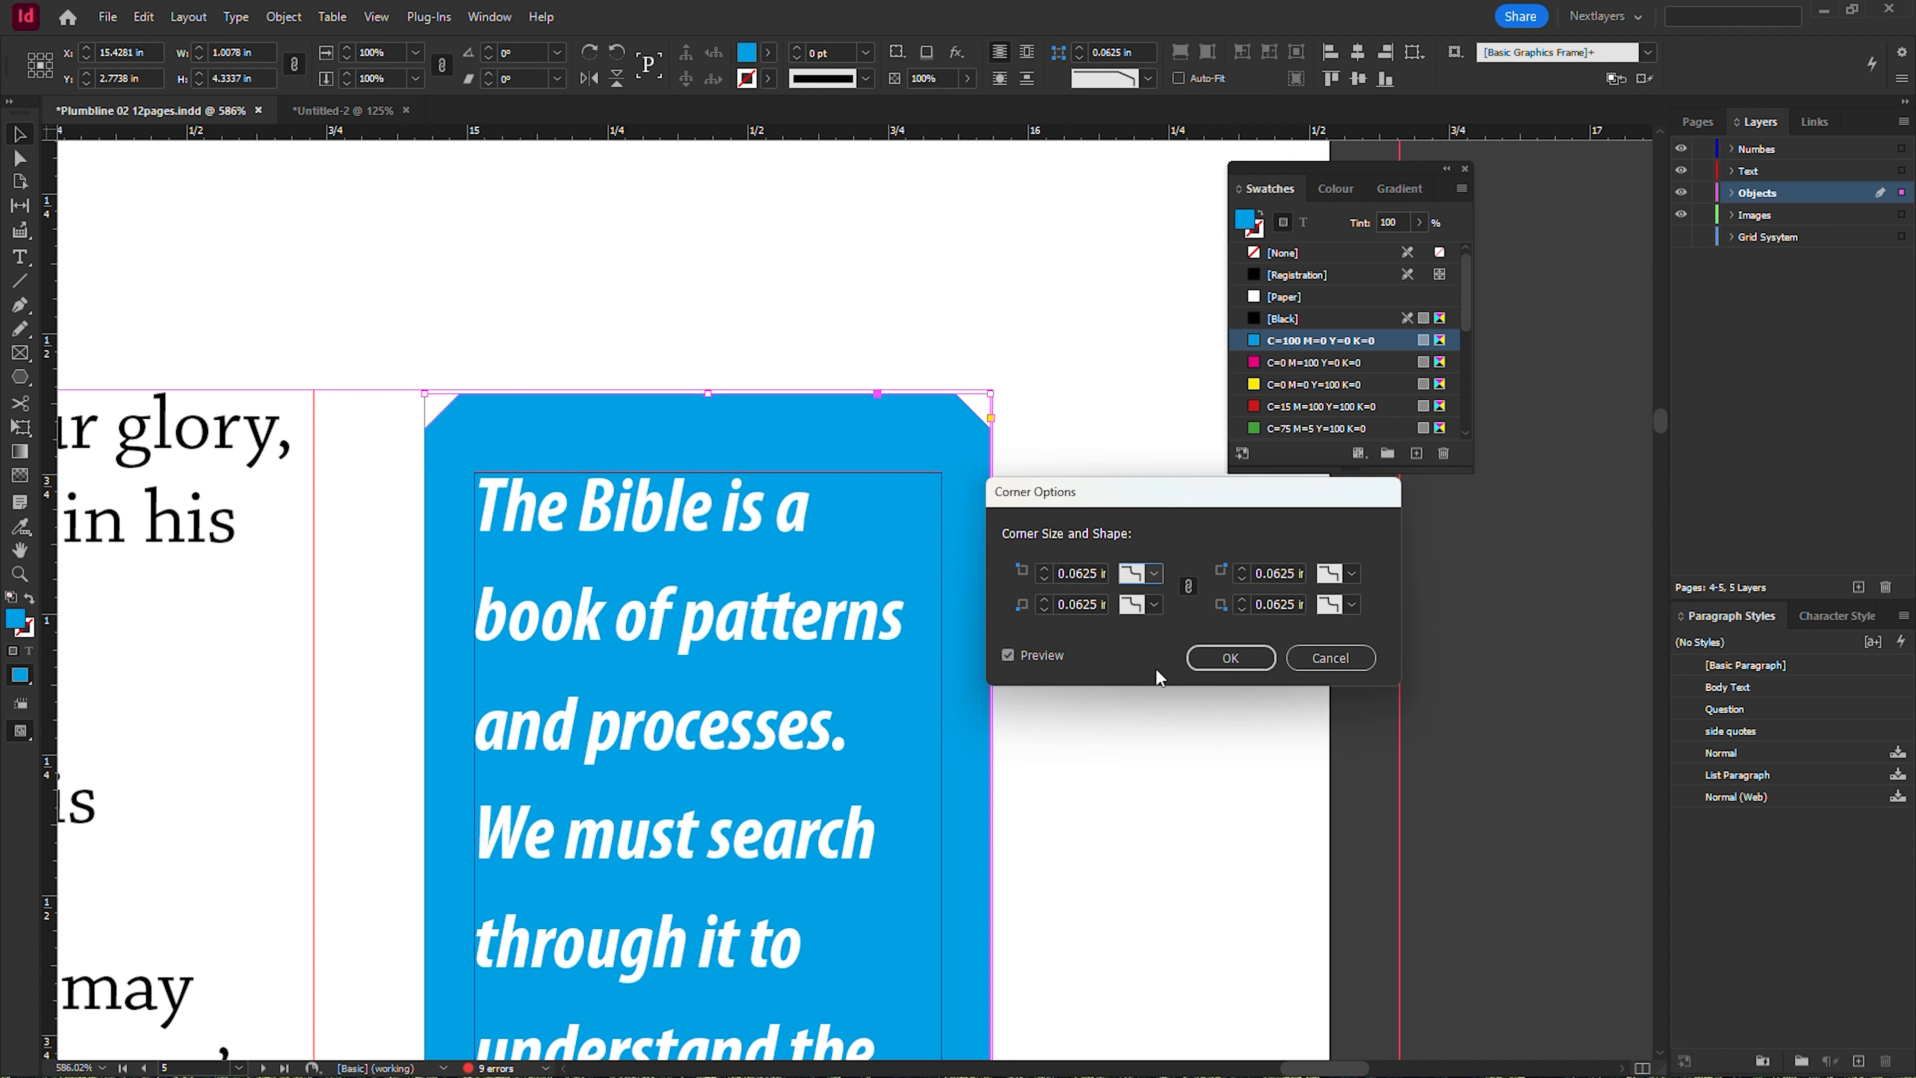
left_click(1157, 573)
left_click(1150, 641)
left_click(1154, 573)
left_click(1160, 618)
Unlink the corner settings and choose the Inverse Rounded shape for the box's top-left corner only.
left_click(1189, 585)
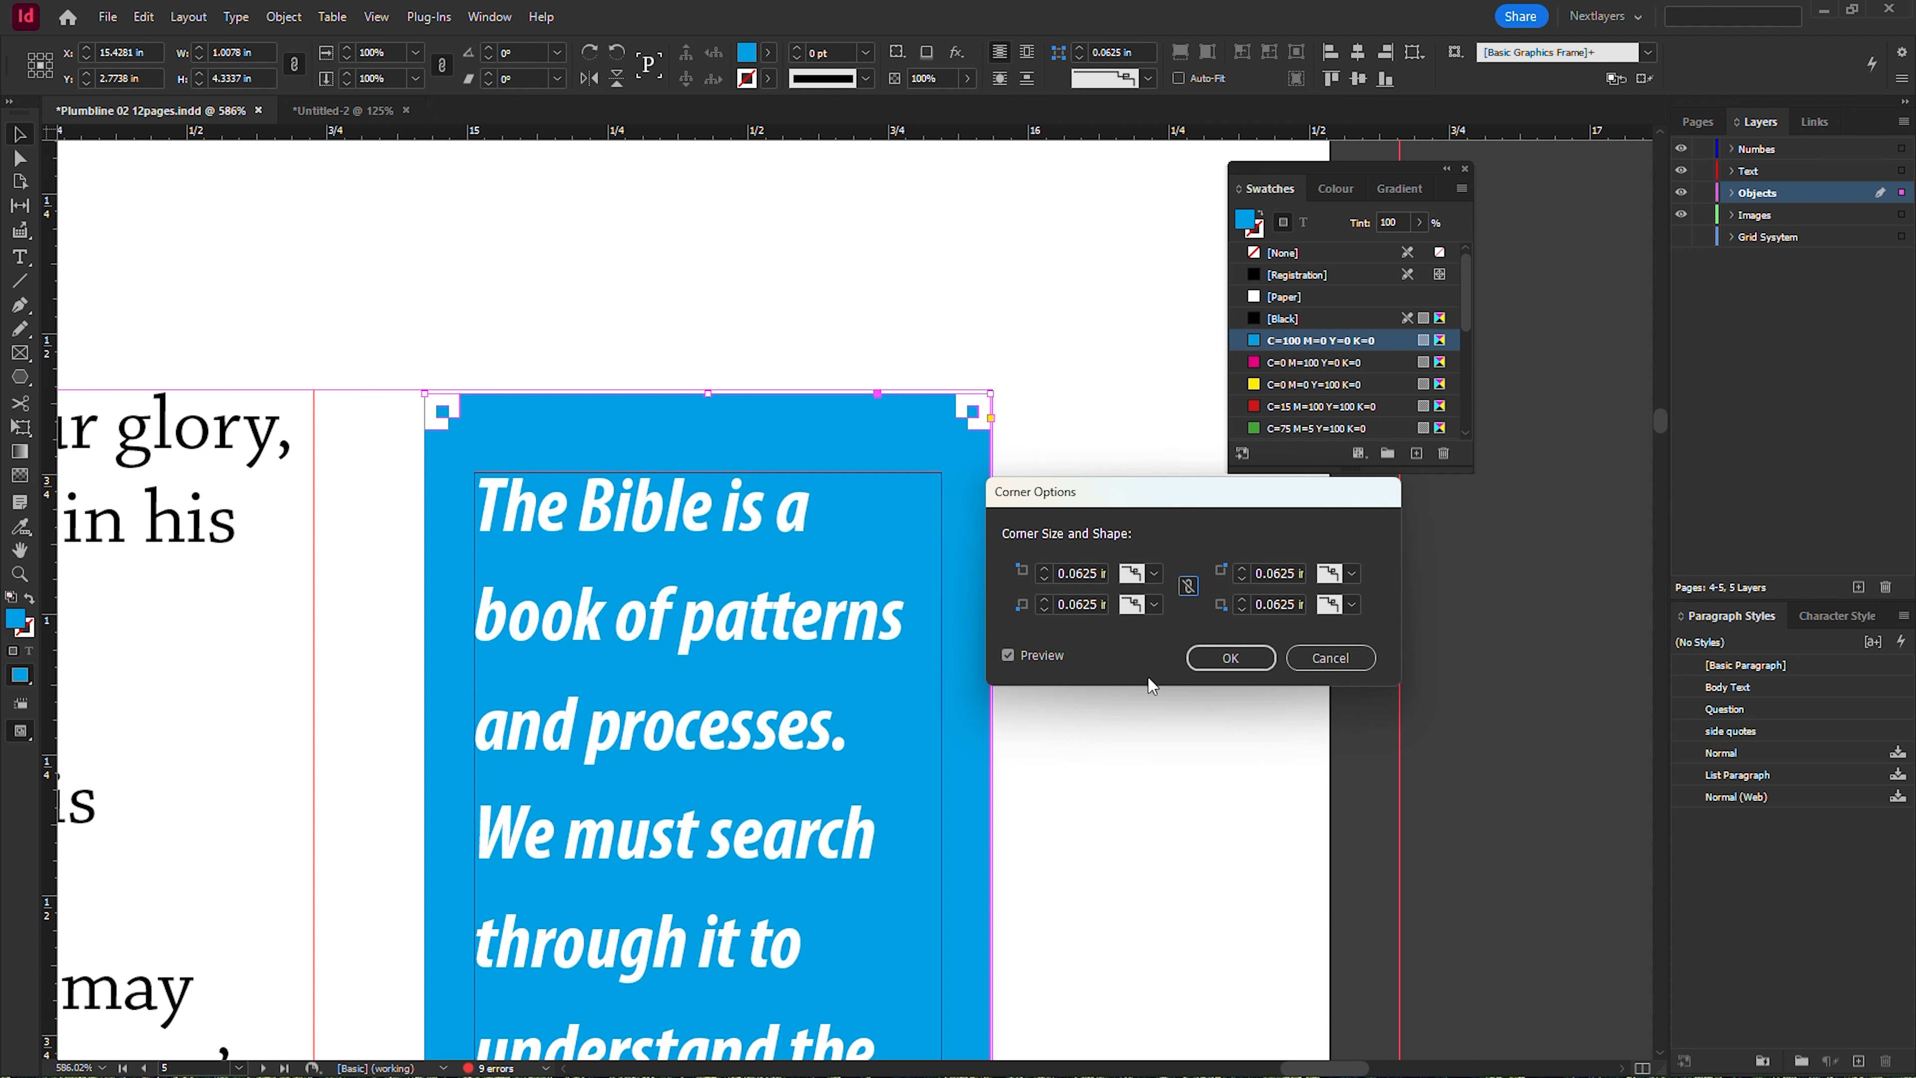
left_click(1149, 571)
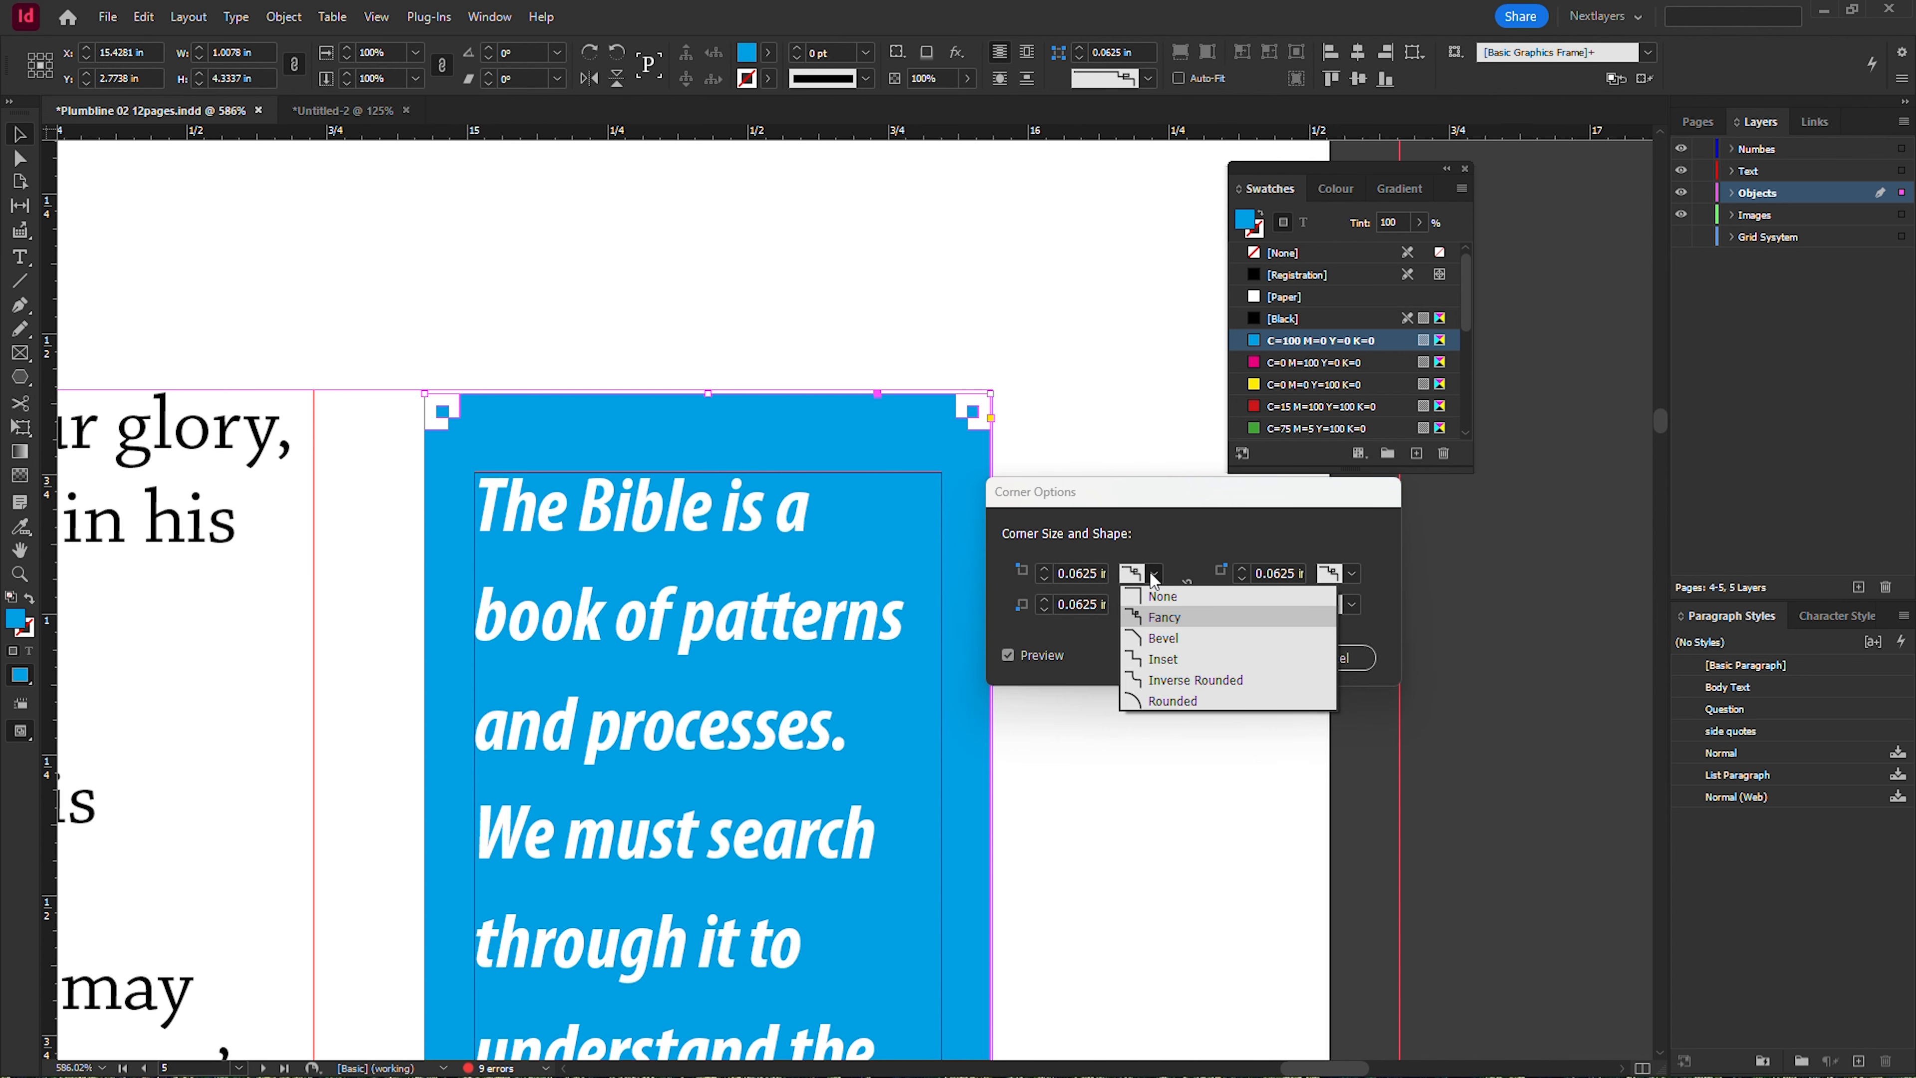
left_click(1144, 676)
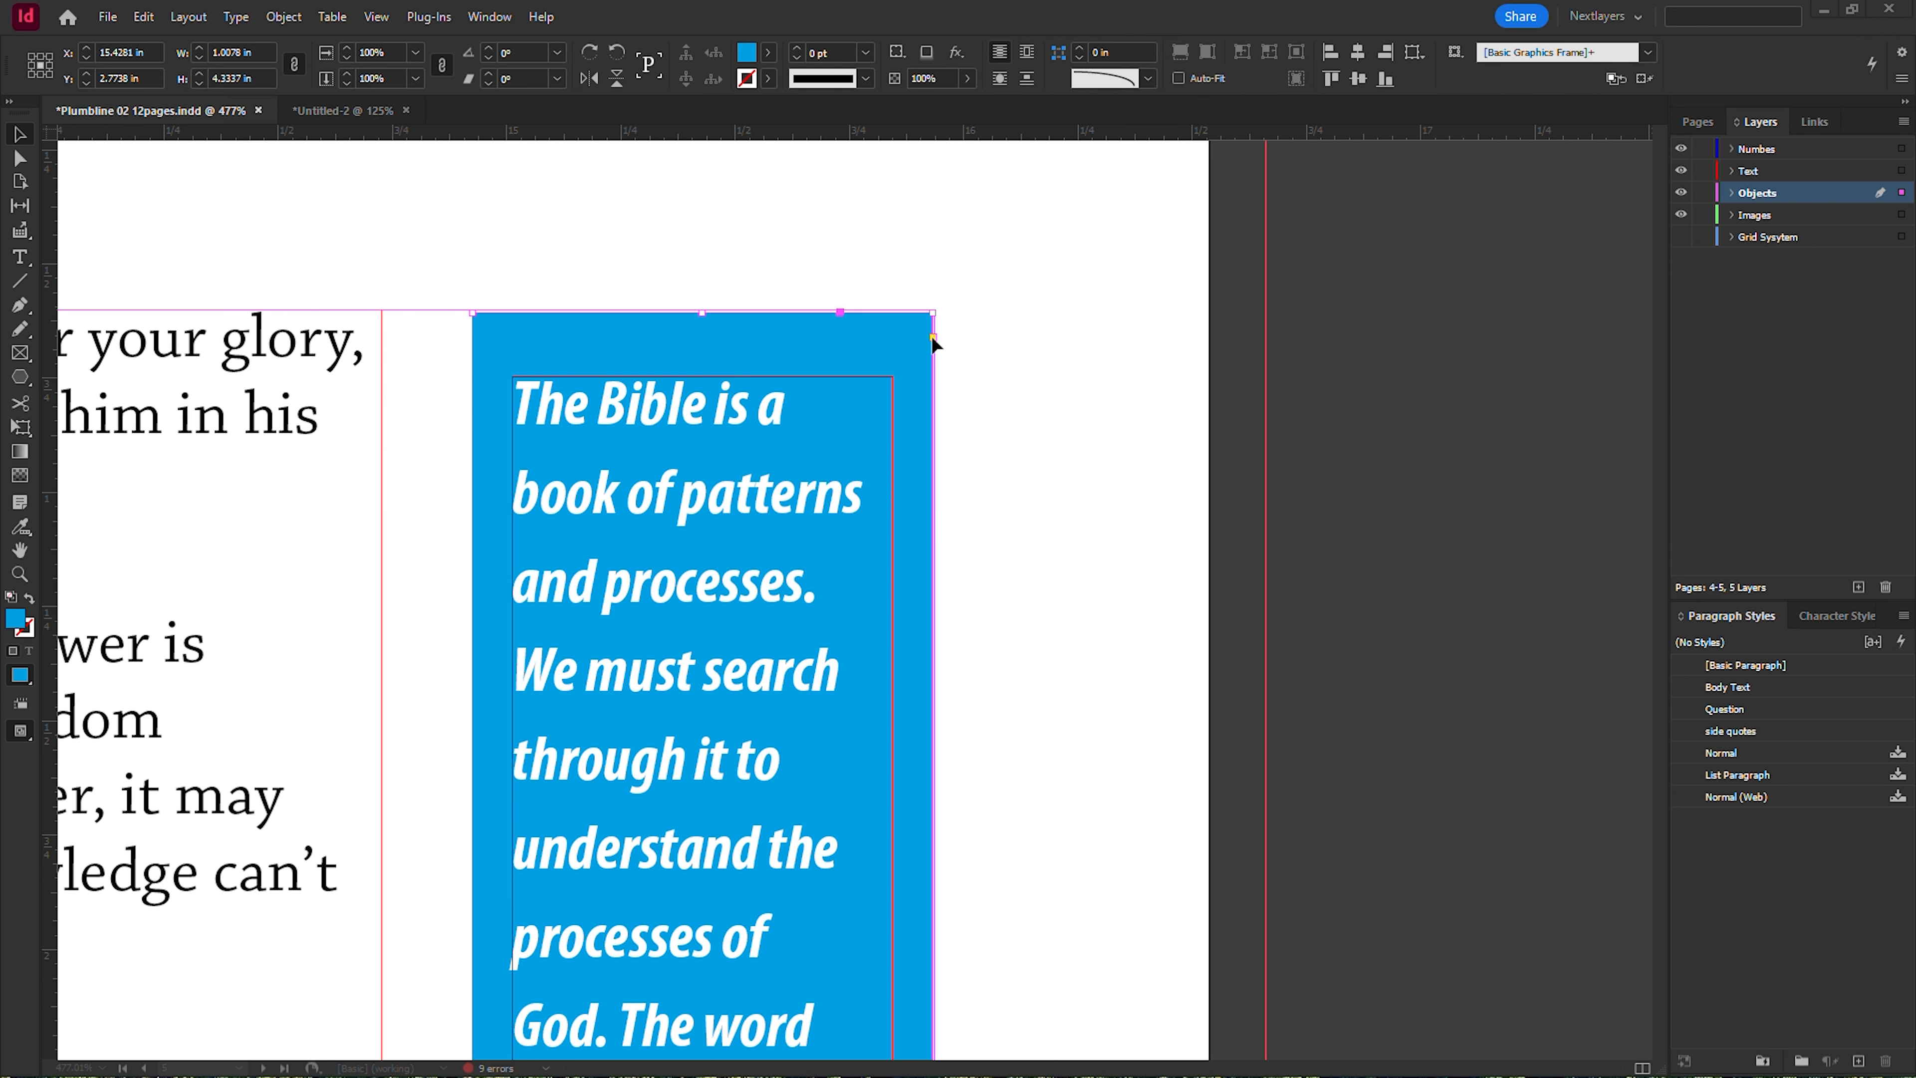
Edit the blue quote box's live corners directly on the page, rounding all of them together to about 0.19 in.
left_click(934, 339)
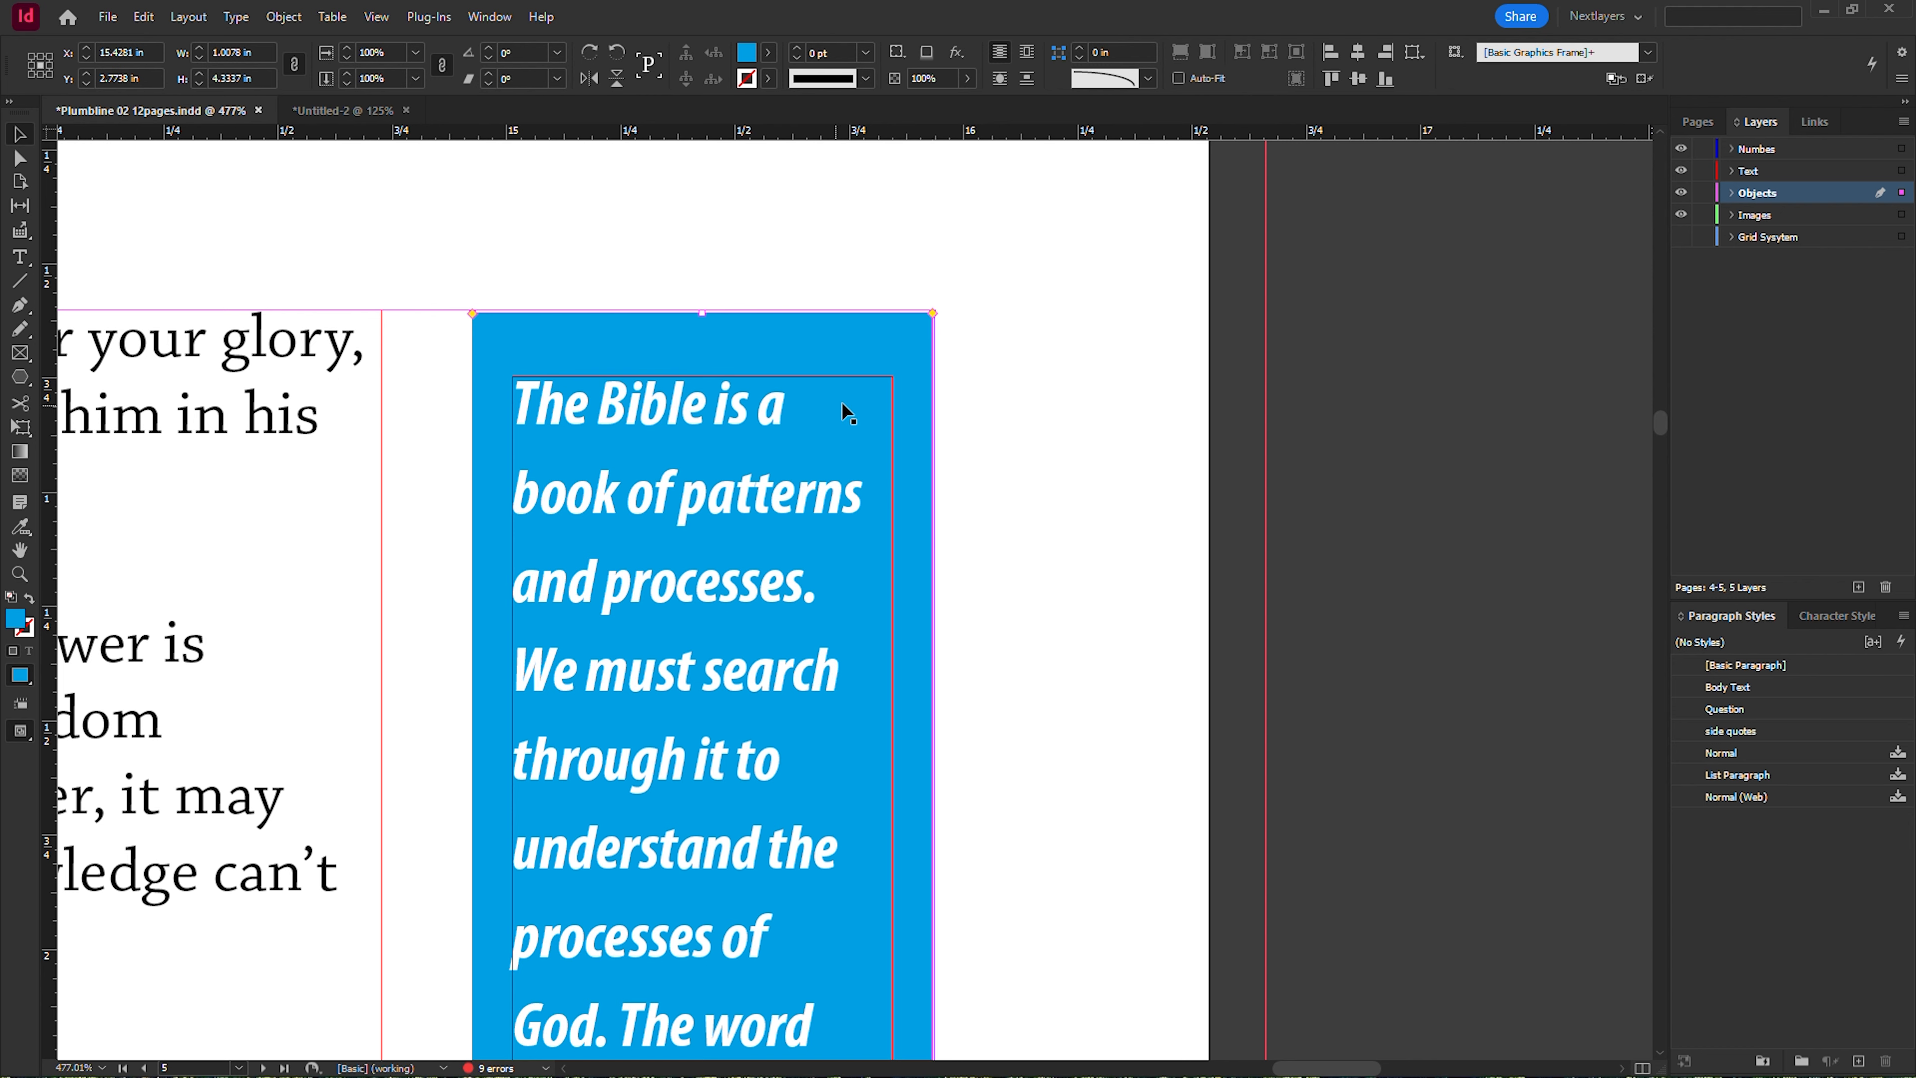
scroll(903, 614, "down", 20)
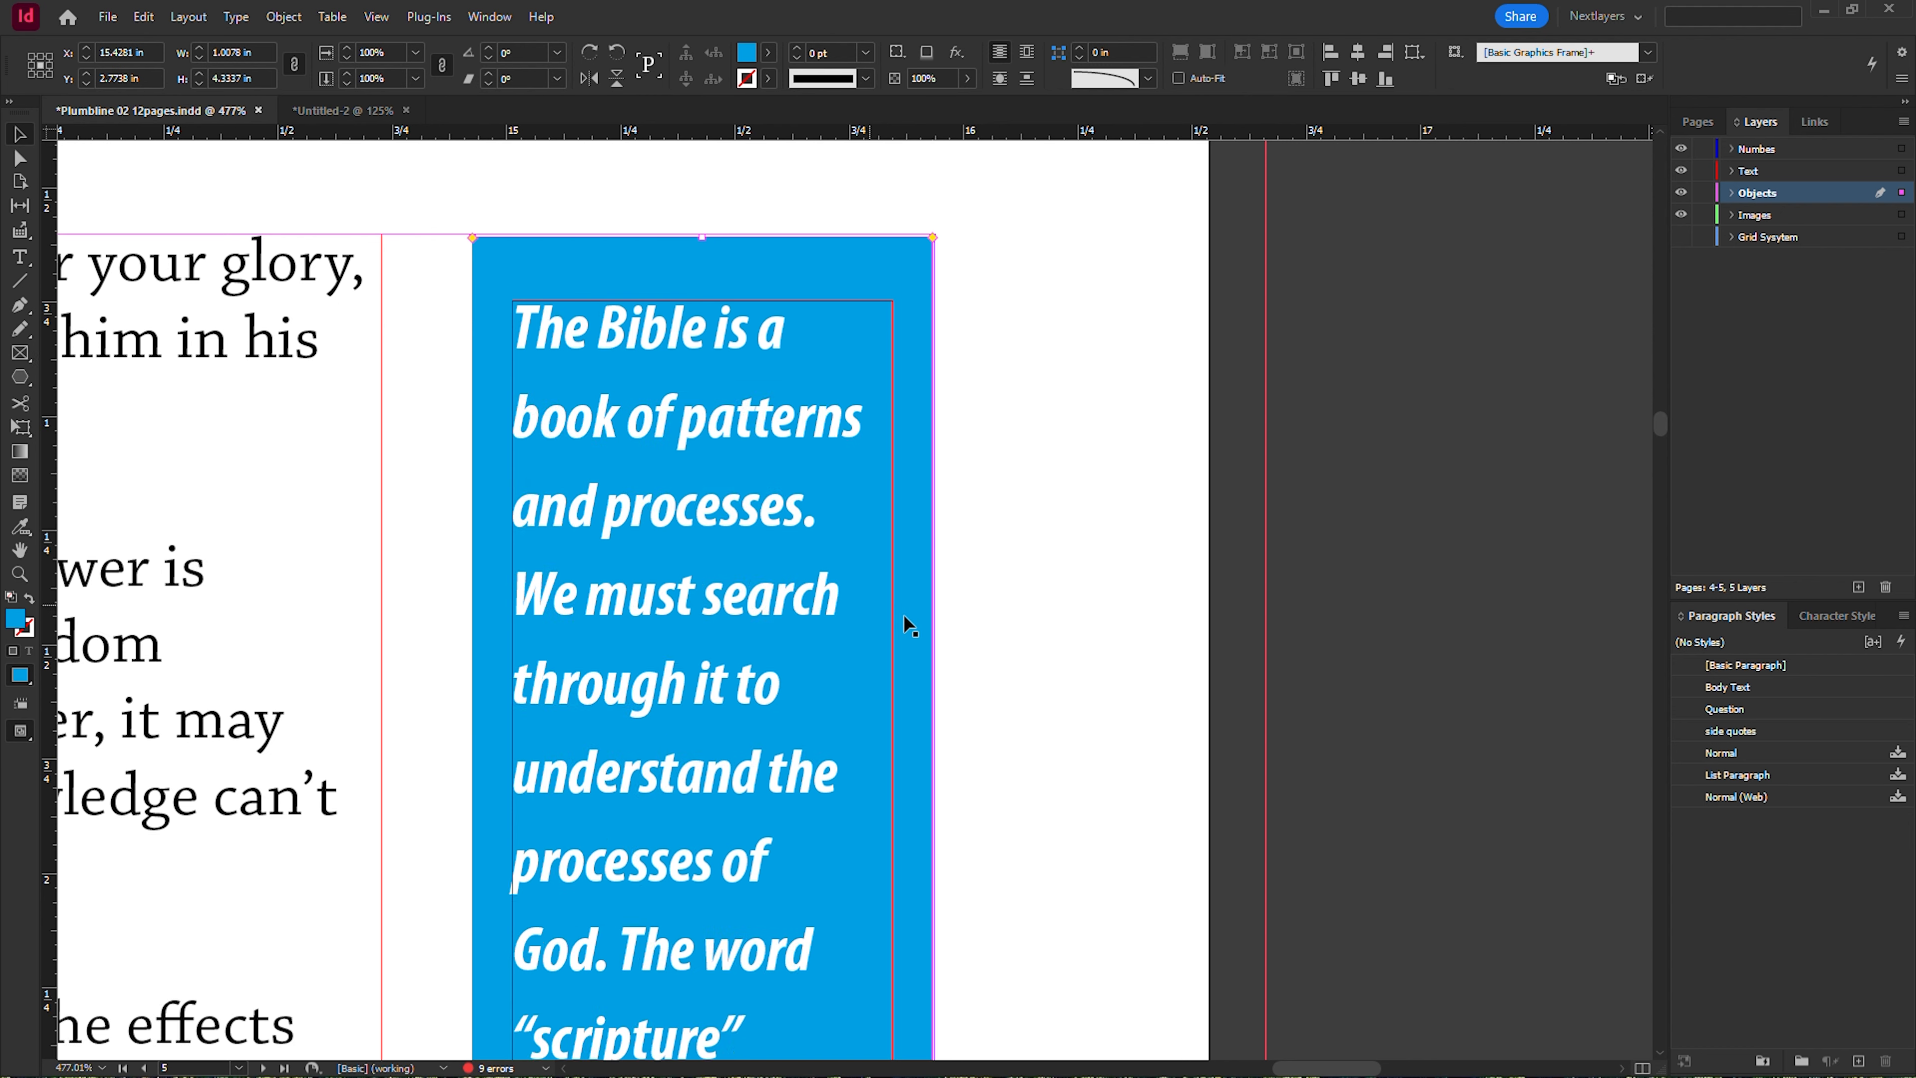
scroll(910, 616, "down", 3)
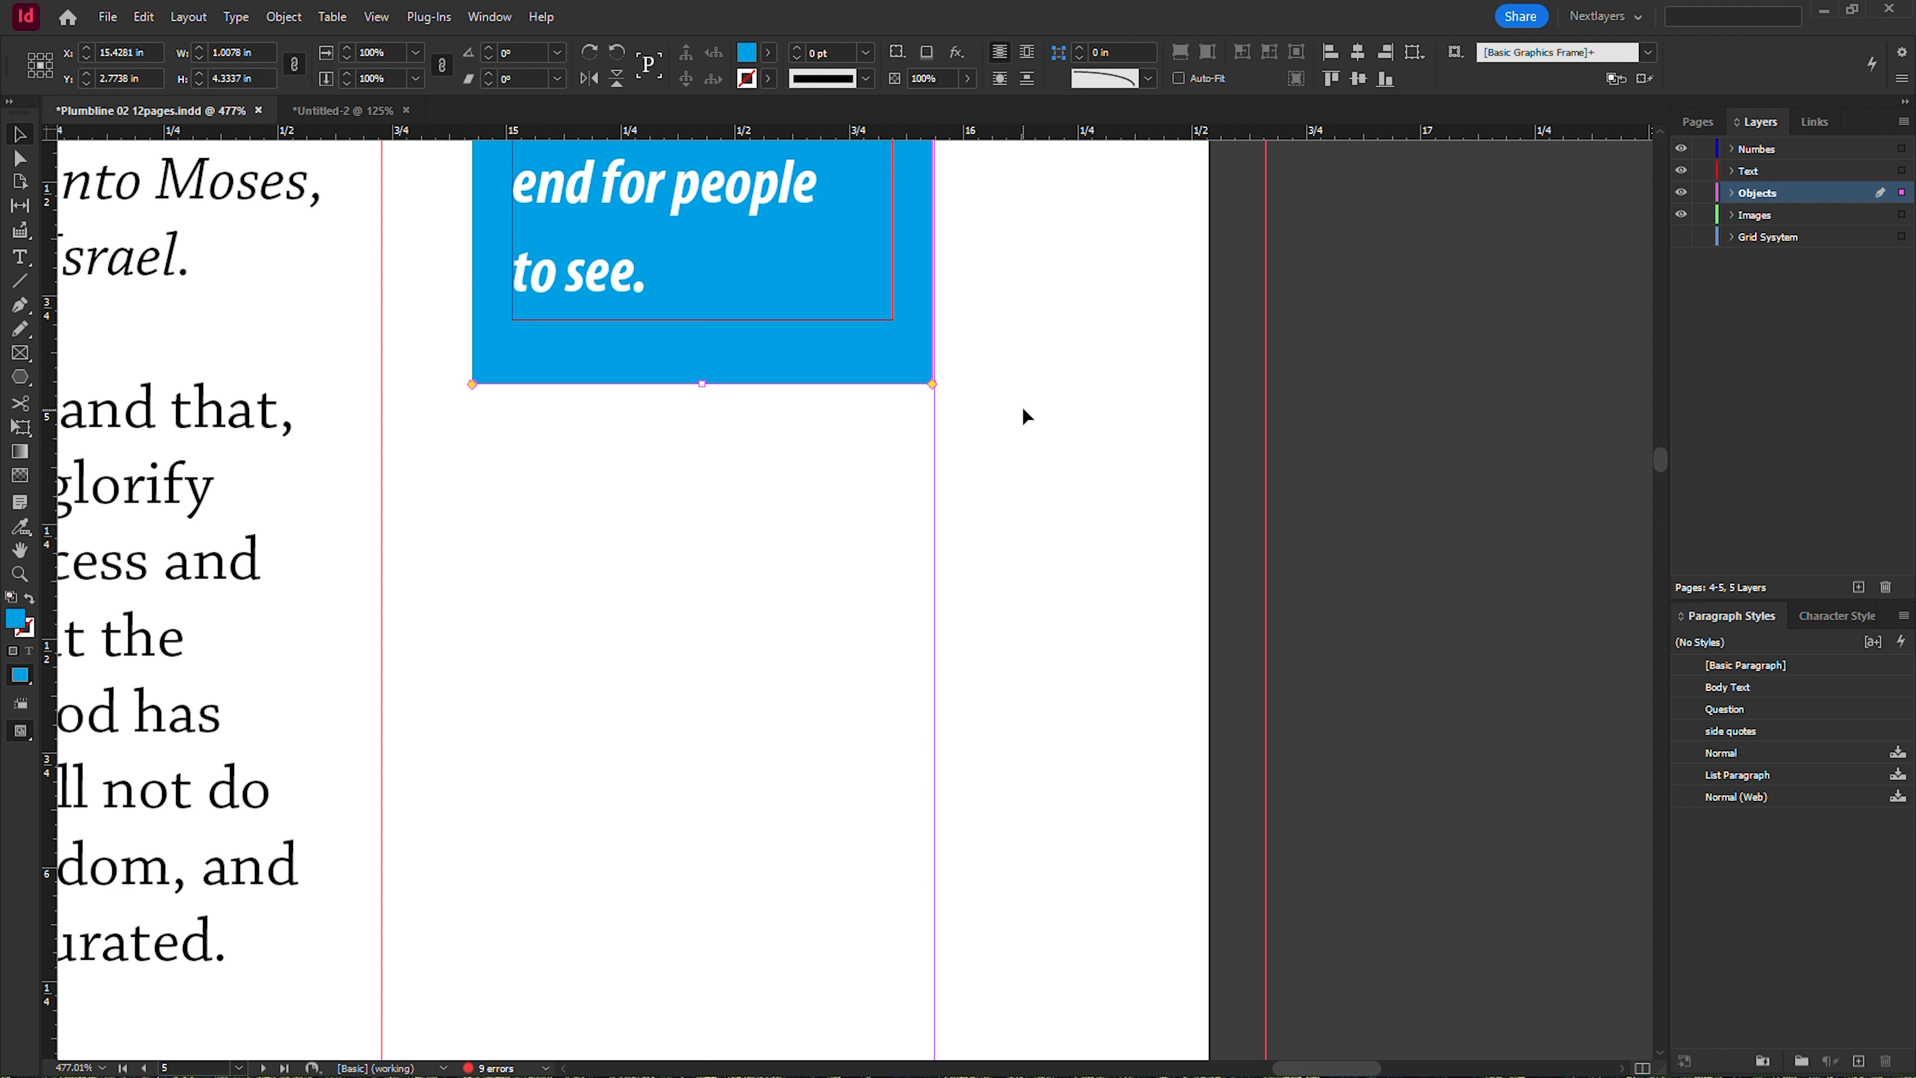
scroll(839, 480, "up", 20)
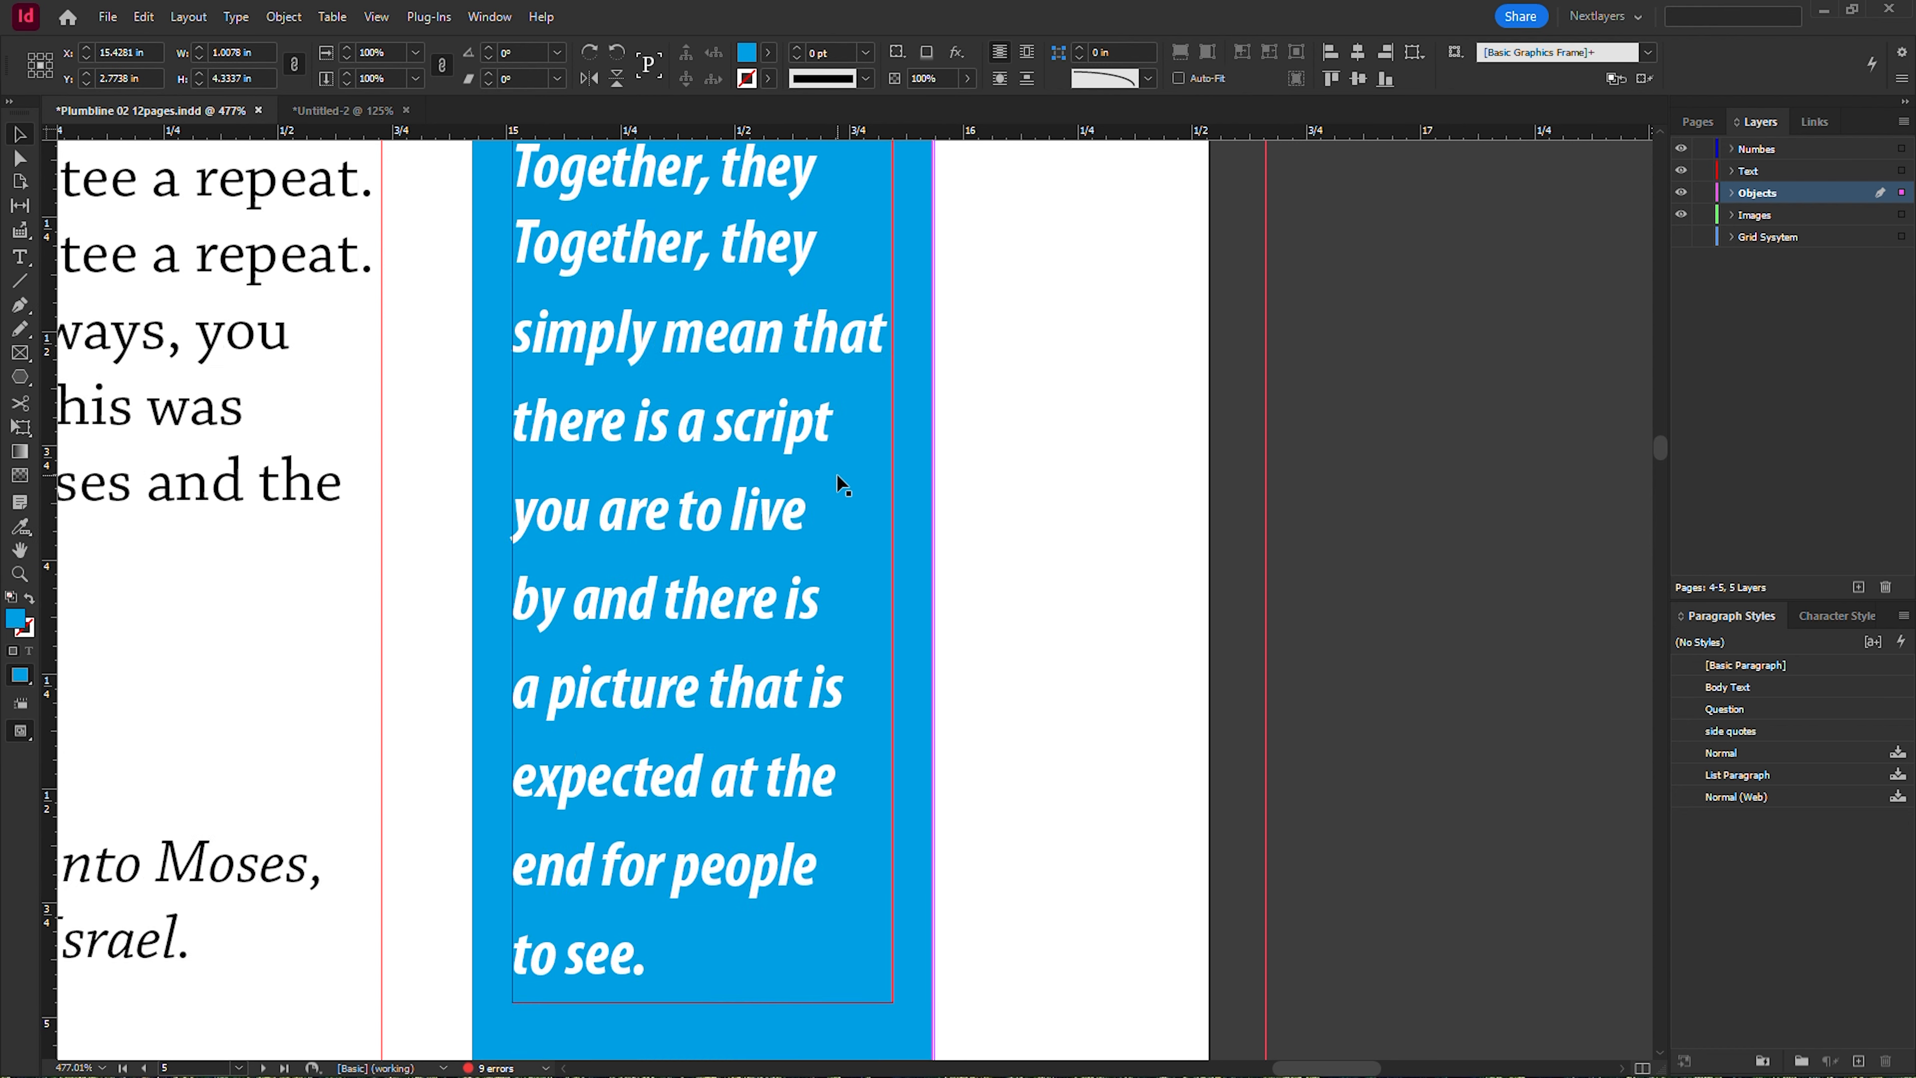
scroll(837, 473, "up", 2)
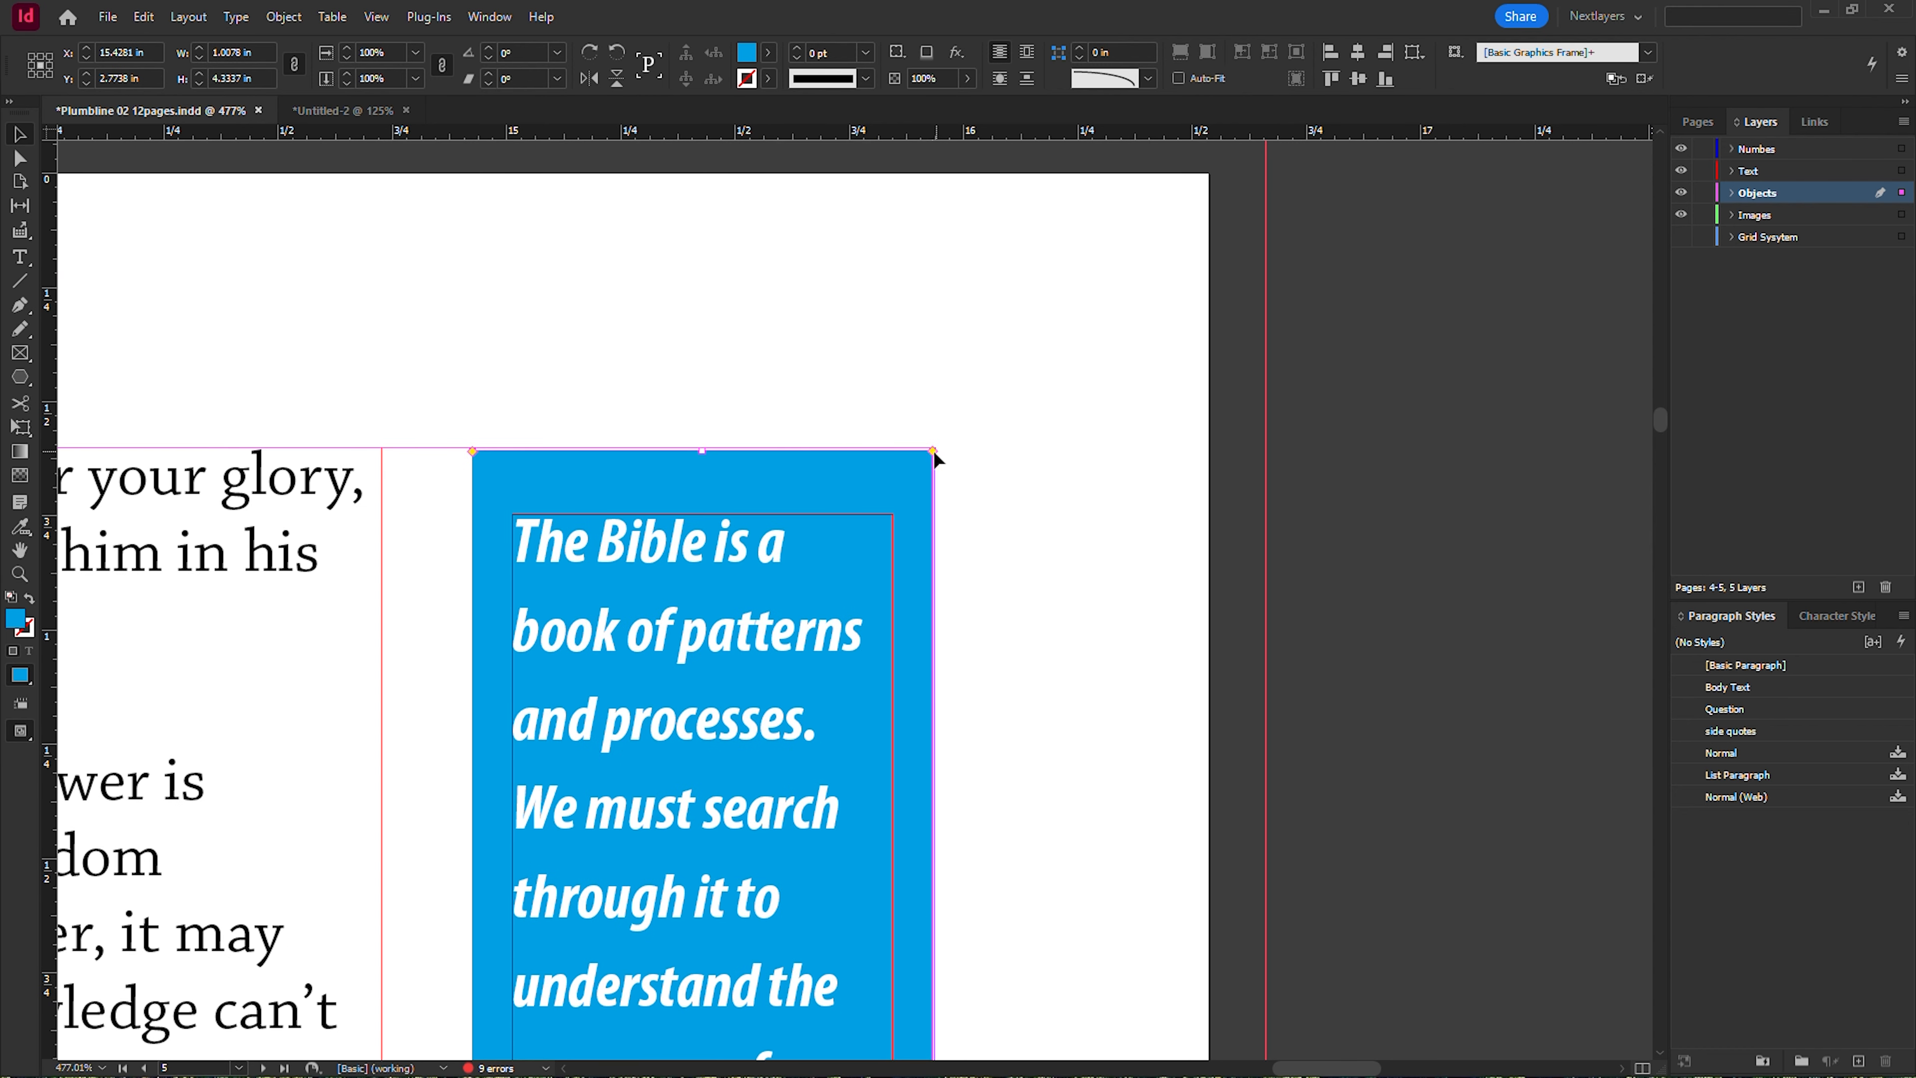
left_click_drag(934, 453, 837, 470)
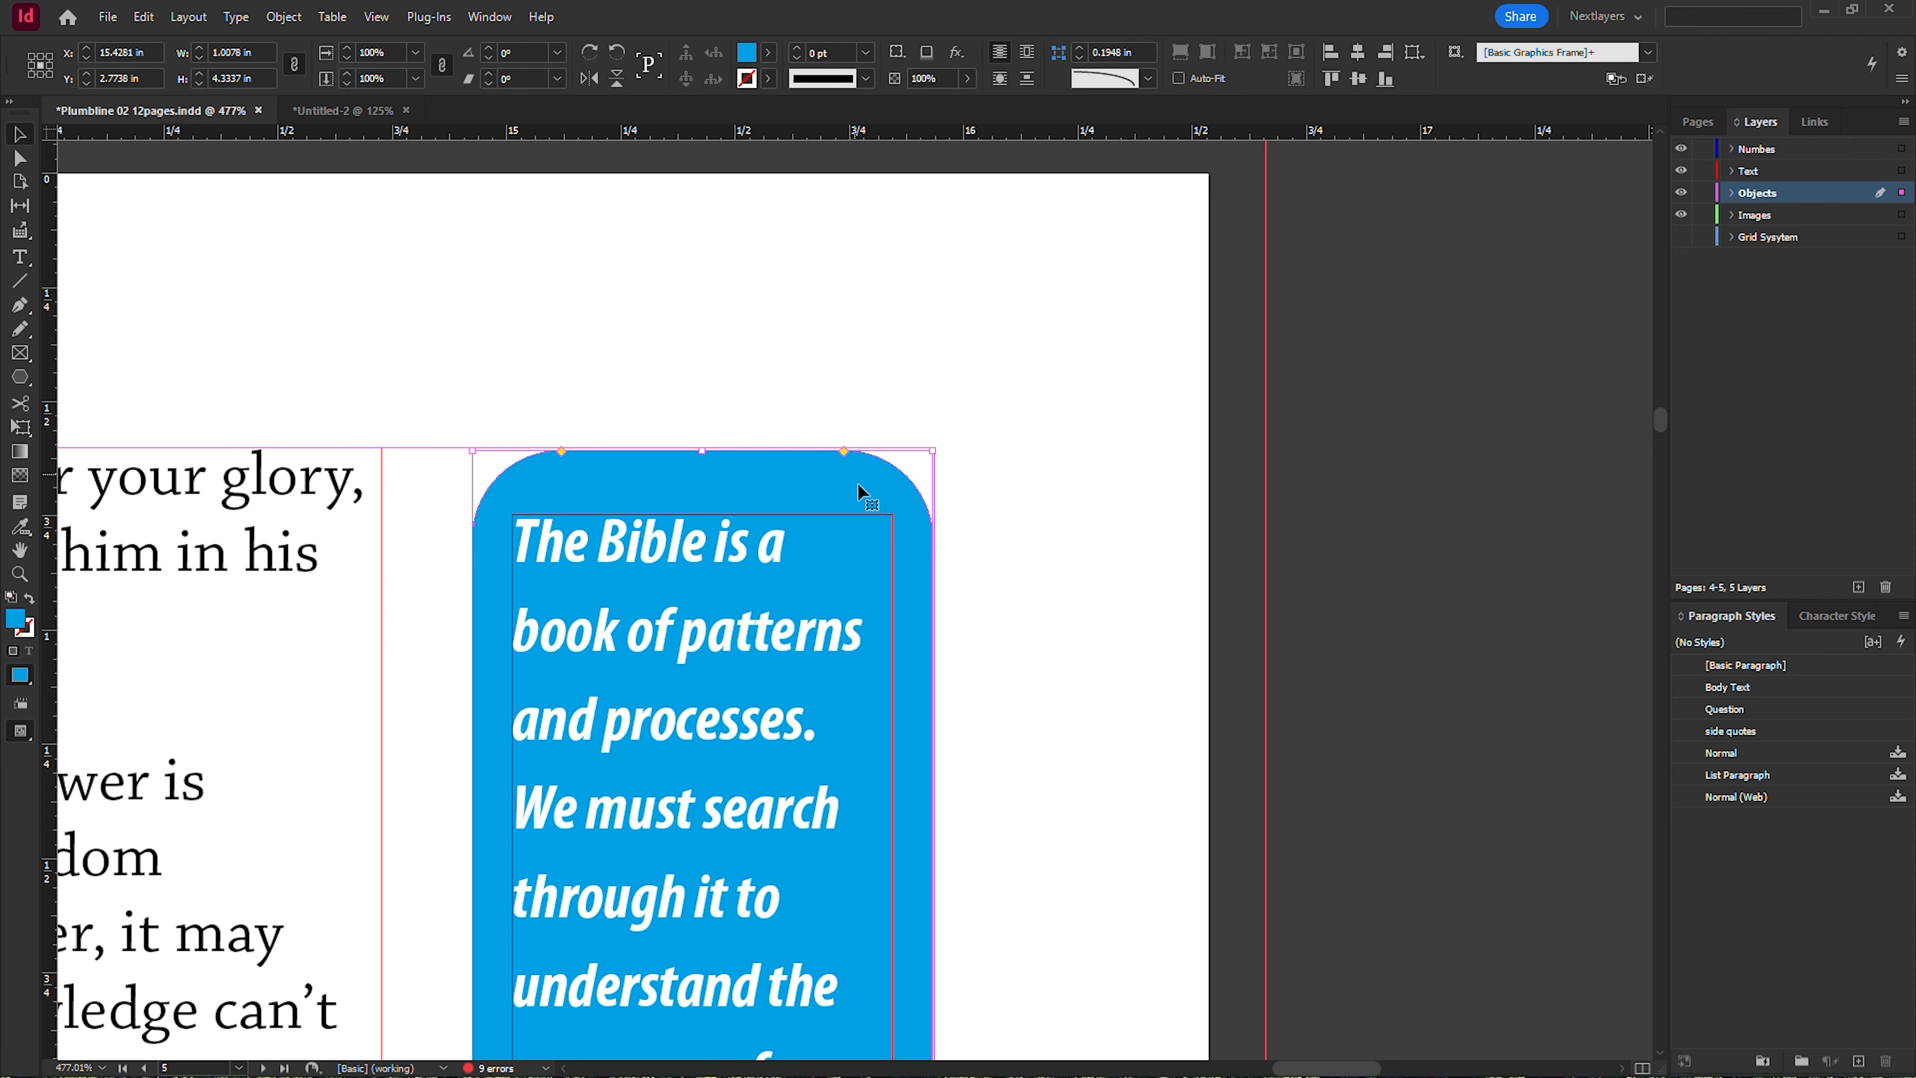
Make only the top-right and bottom-left corners of the blue quote box square, using their individual live corner handles.
scroll(885, 555, "down", 20)
scroll(884, 574, "up", 20)
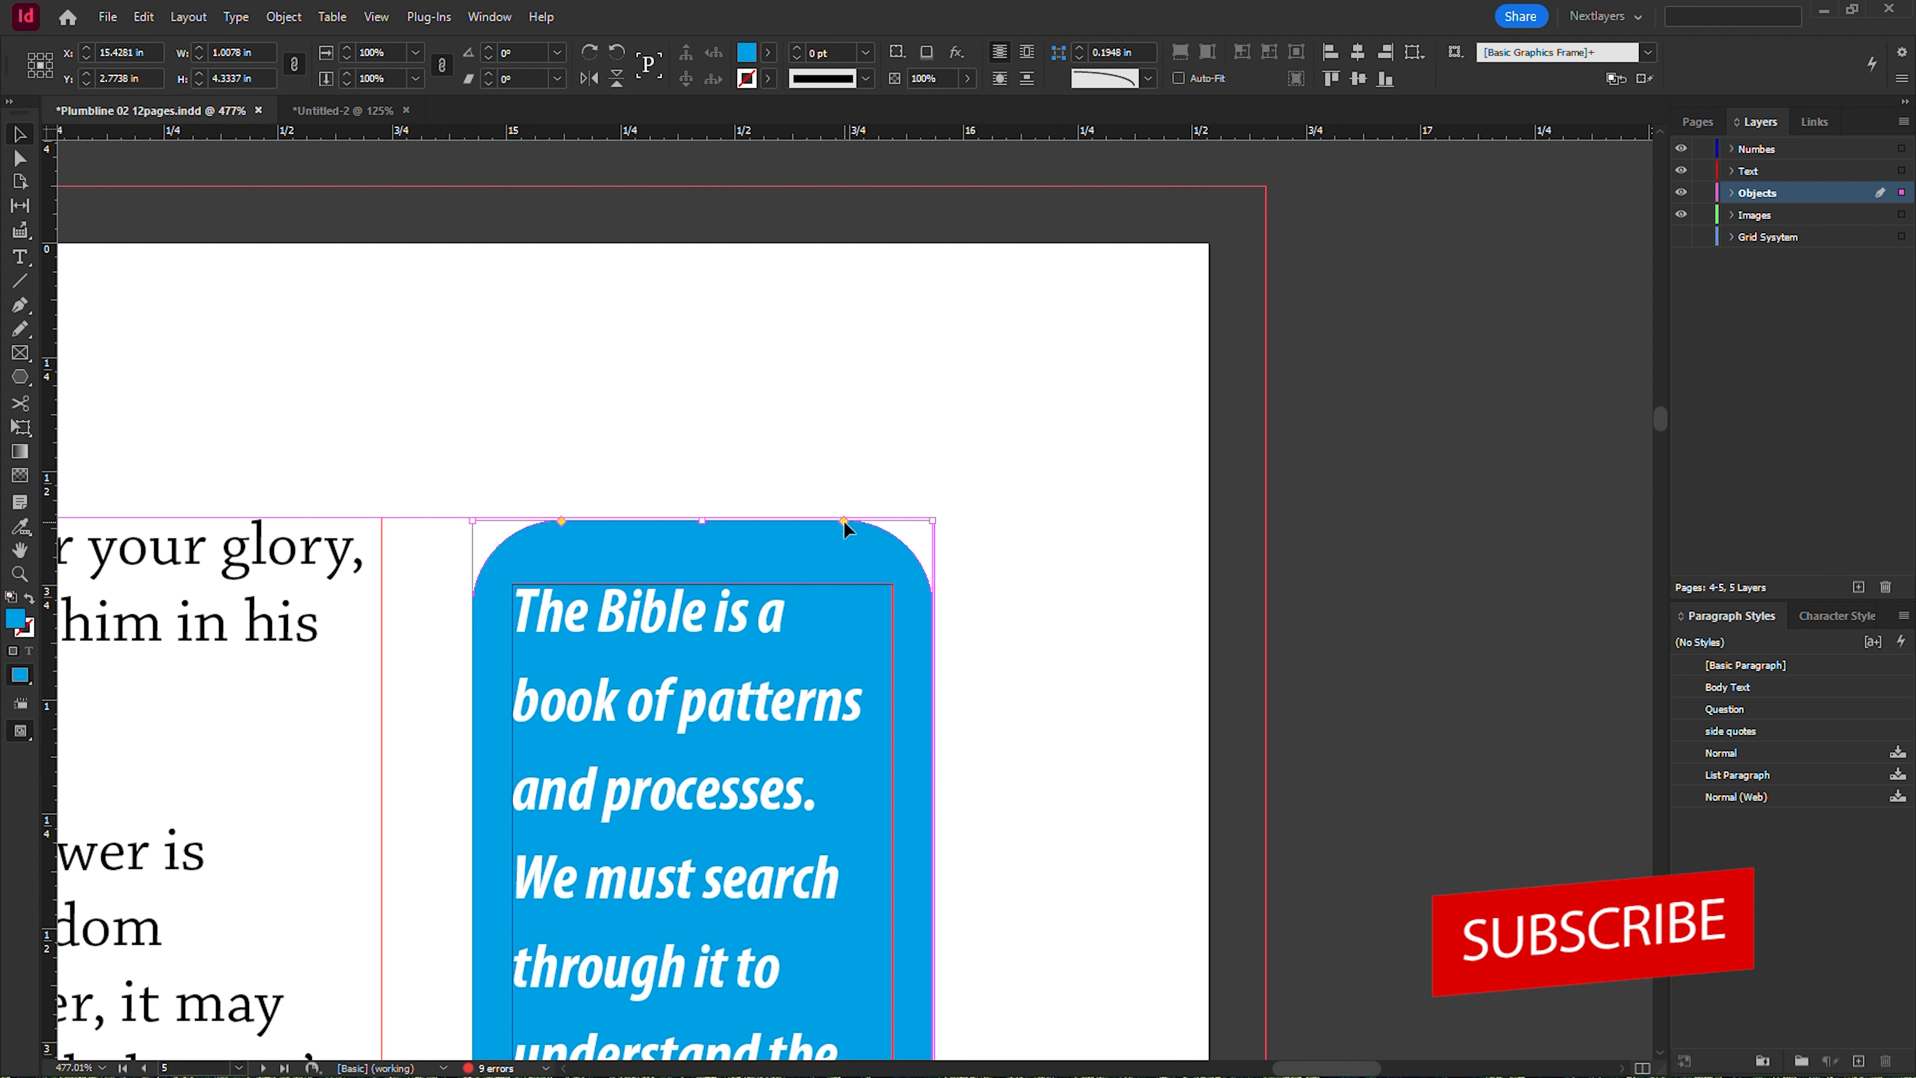
left_click_drag(844, 519, 944, 519)
scroll(973, 551, "down", 15)
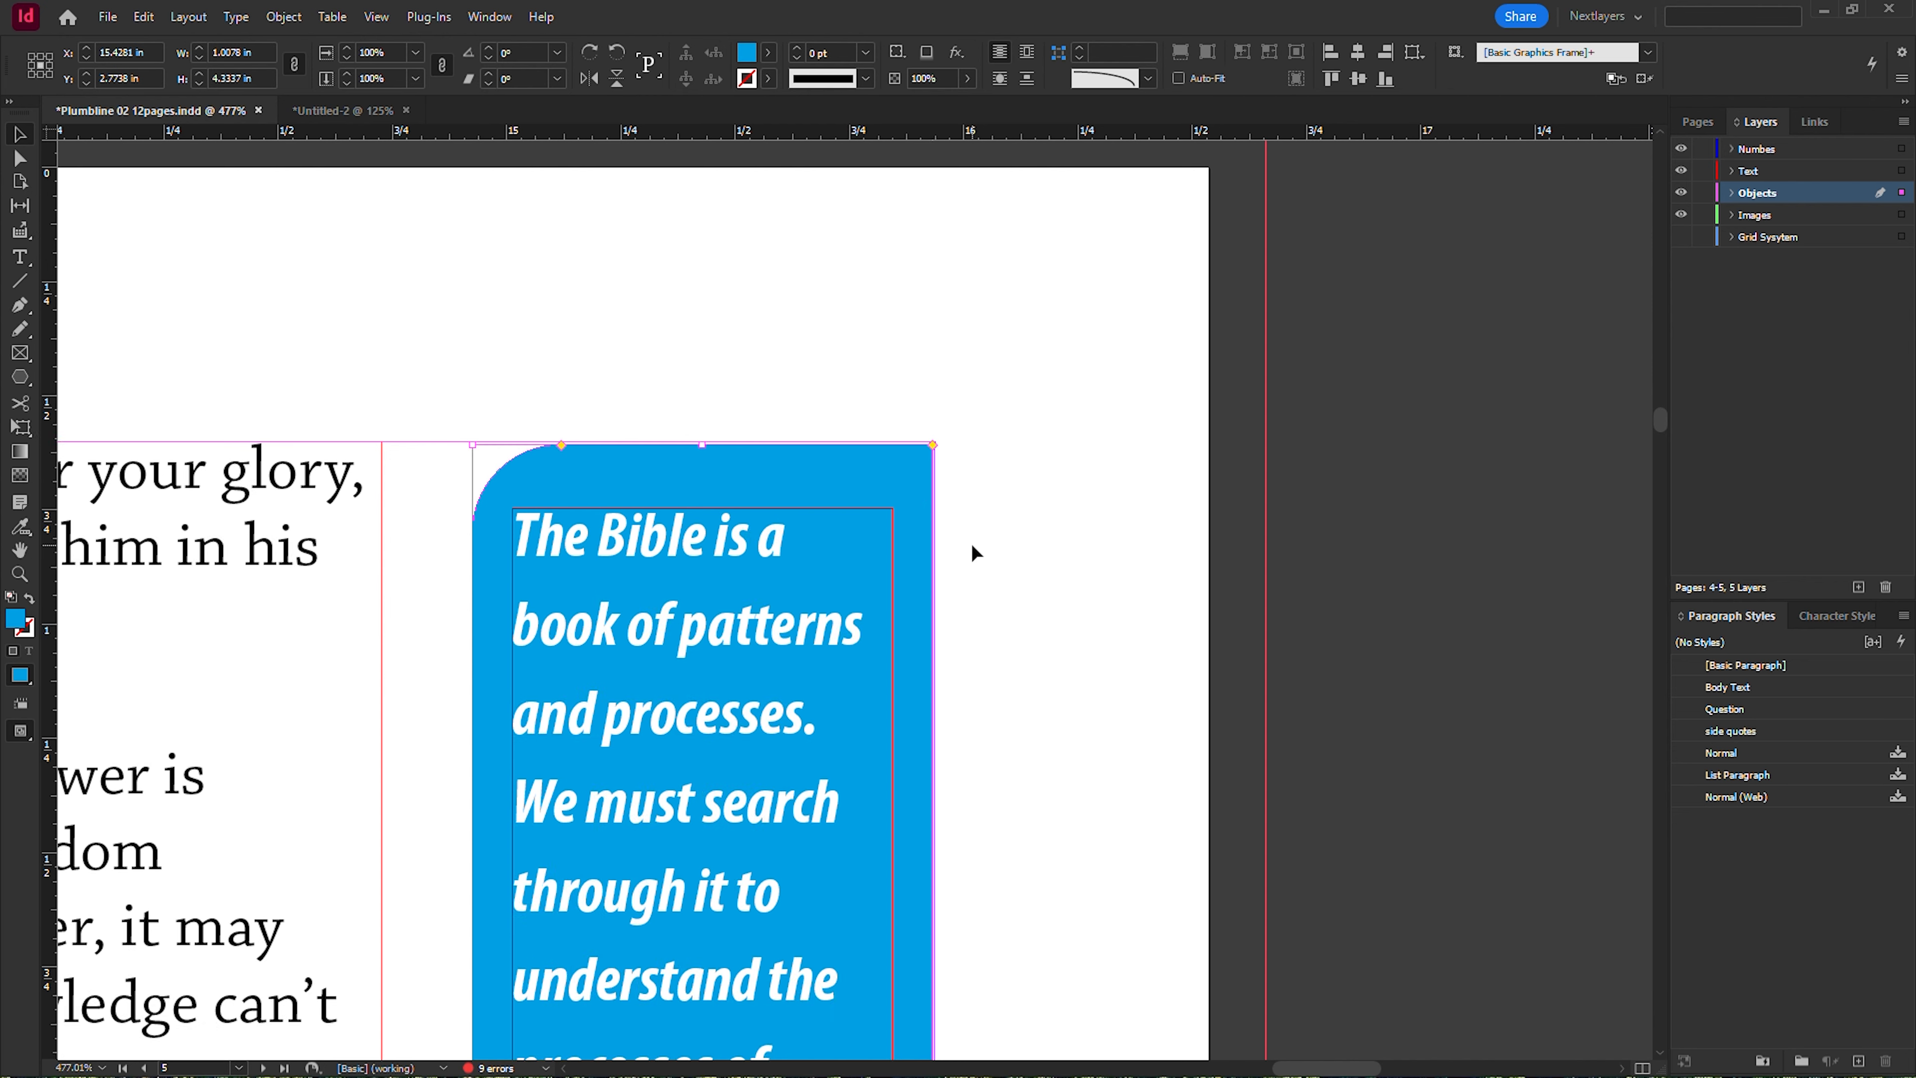
scroll(976, 554, "down", 5)
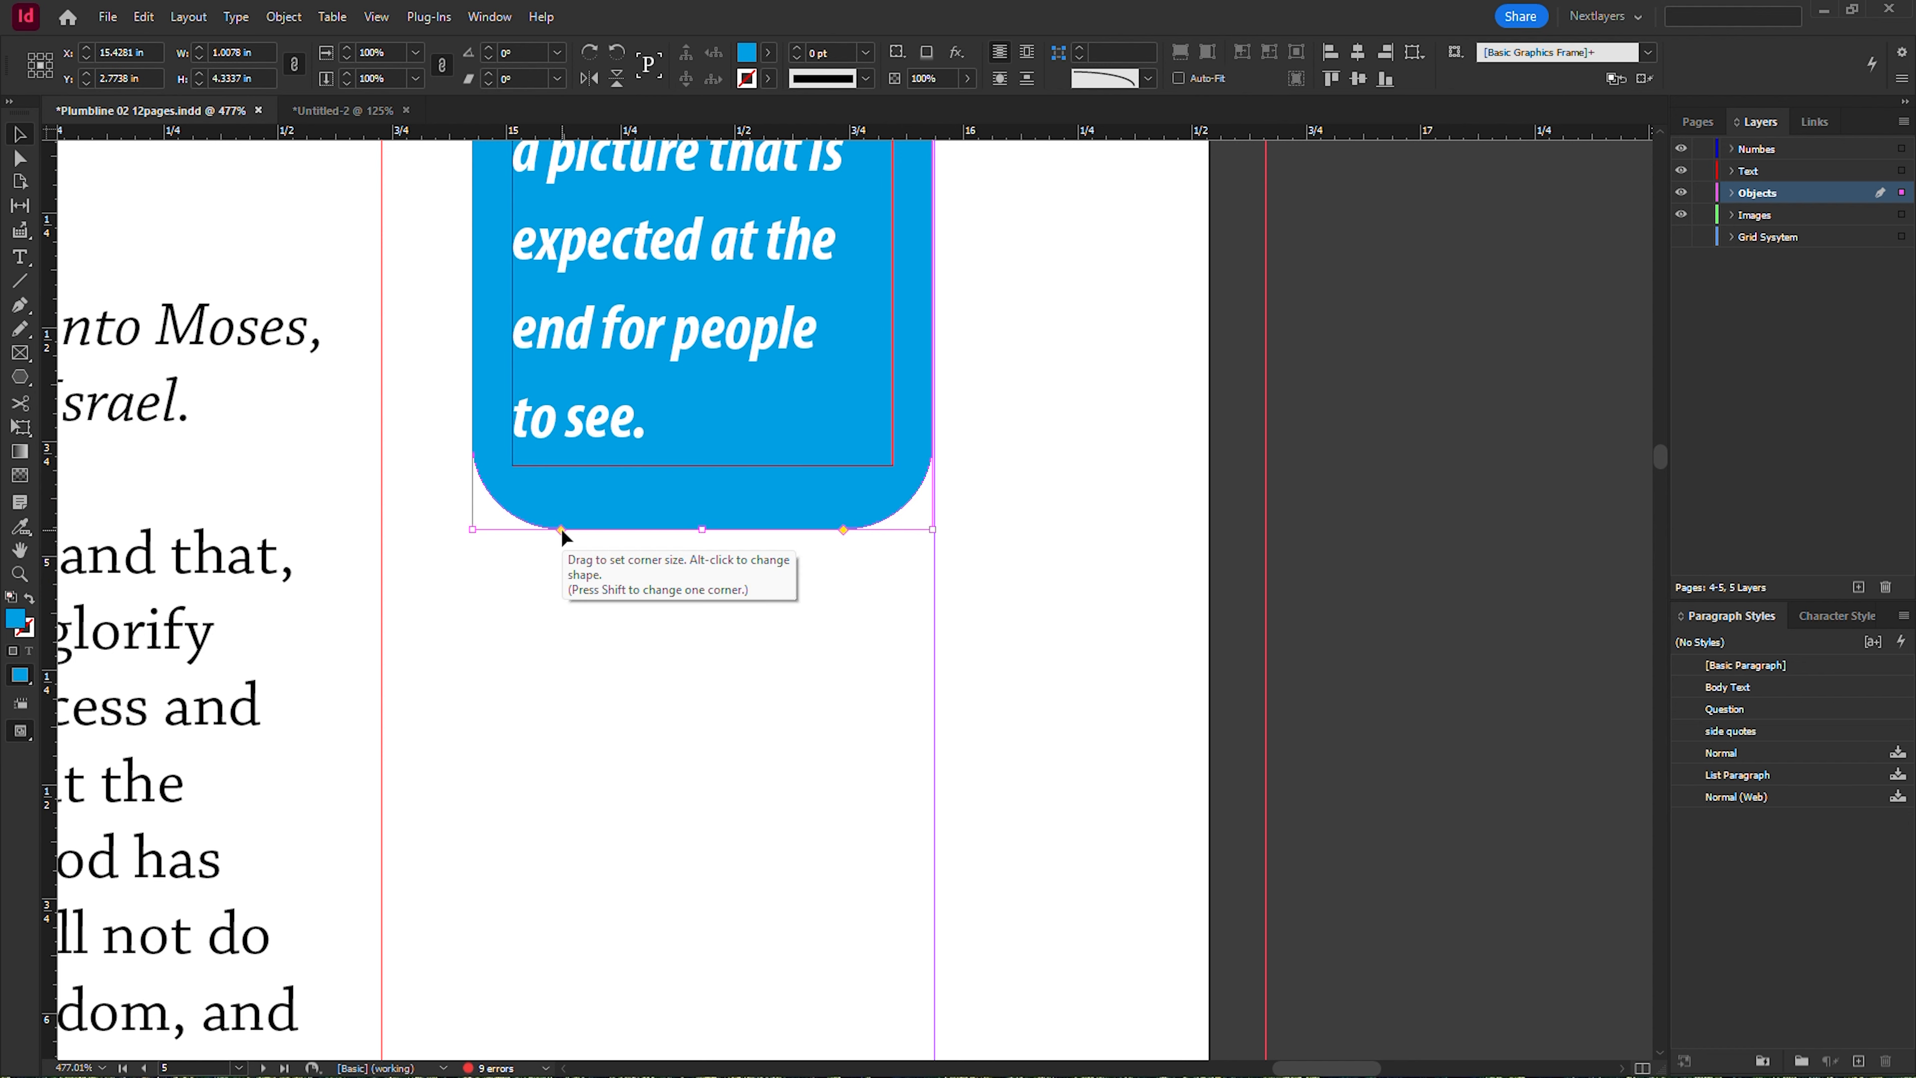
left_click_drag(562, 536, 427, 548)
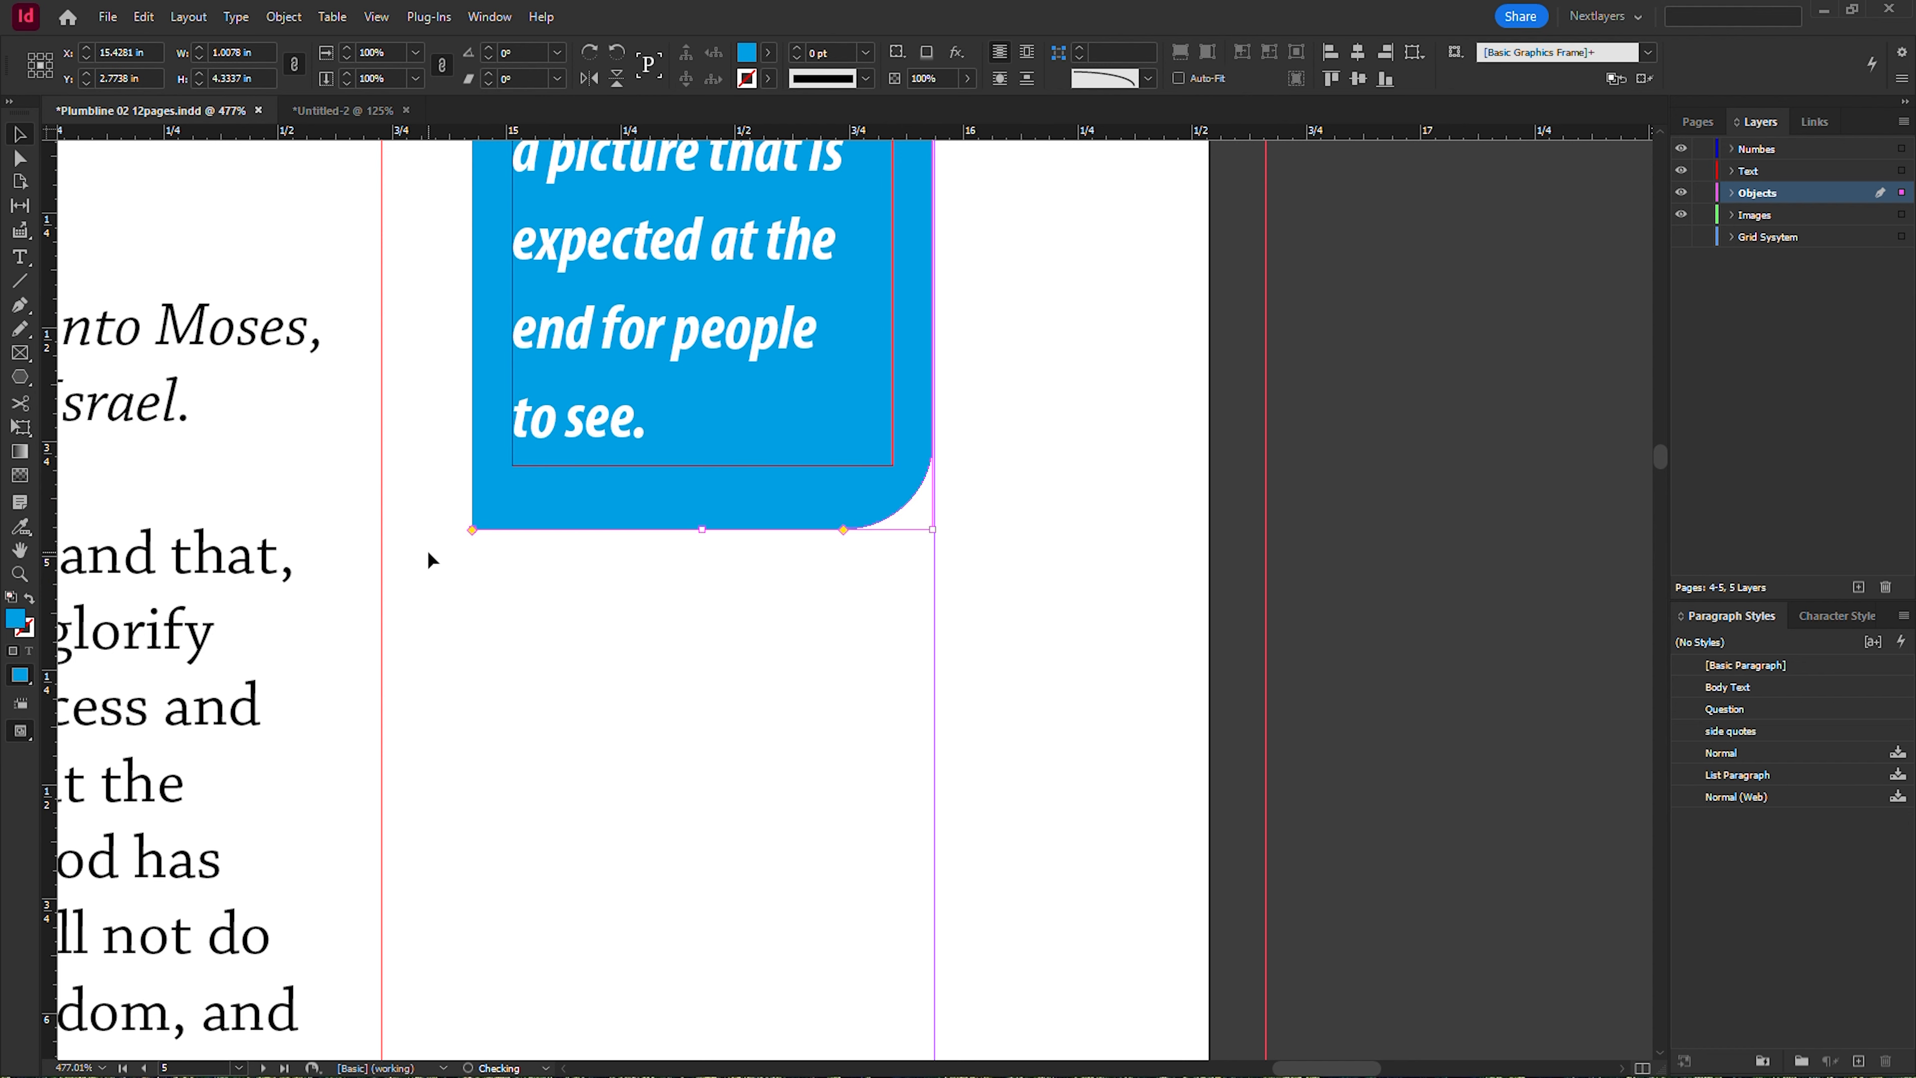
scroll(866, 654, "up", 15)
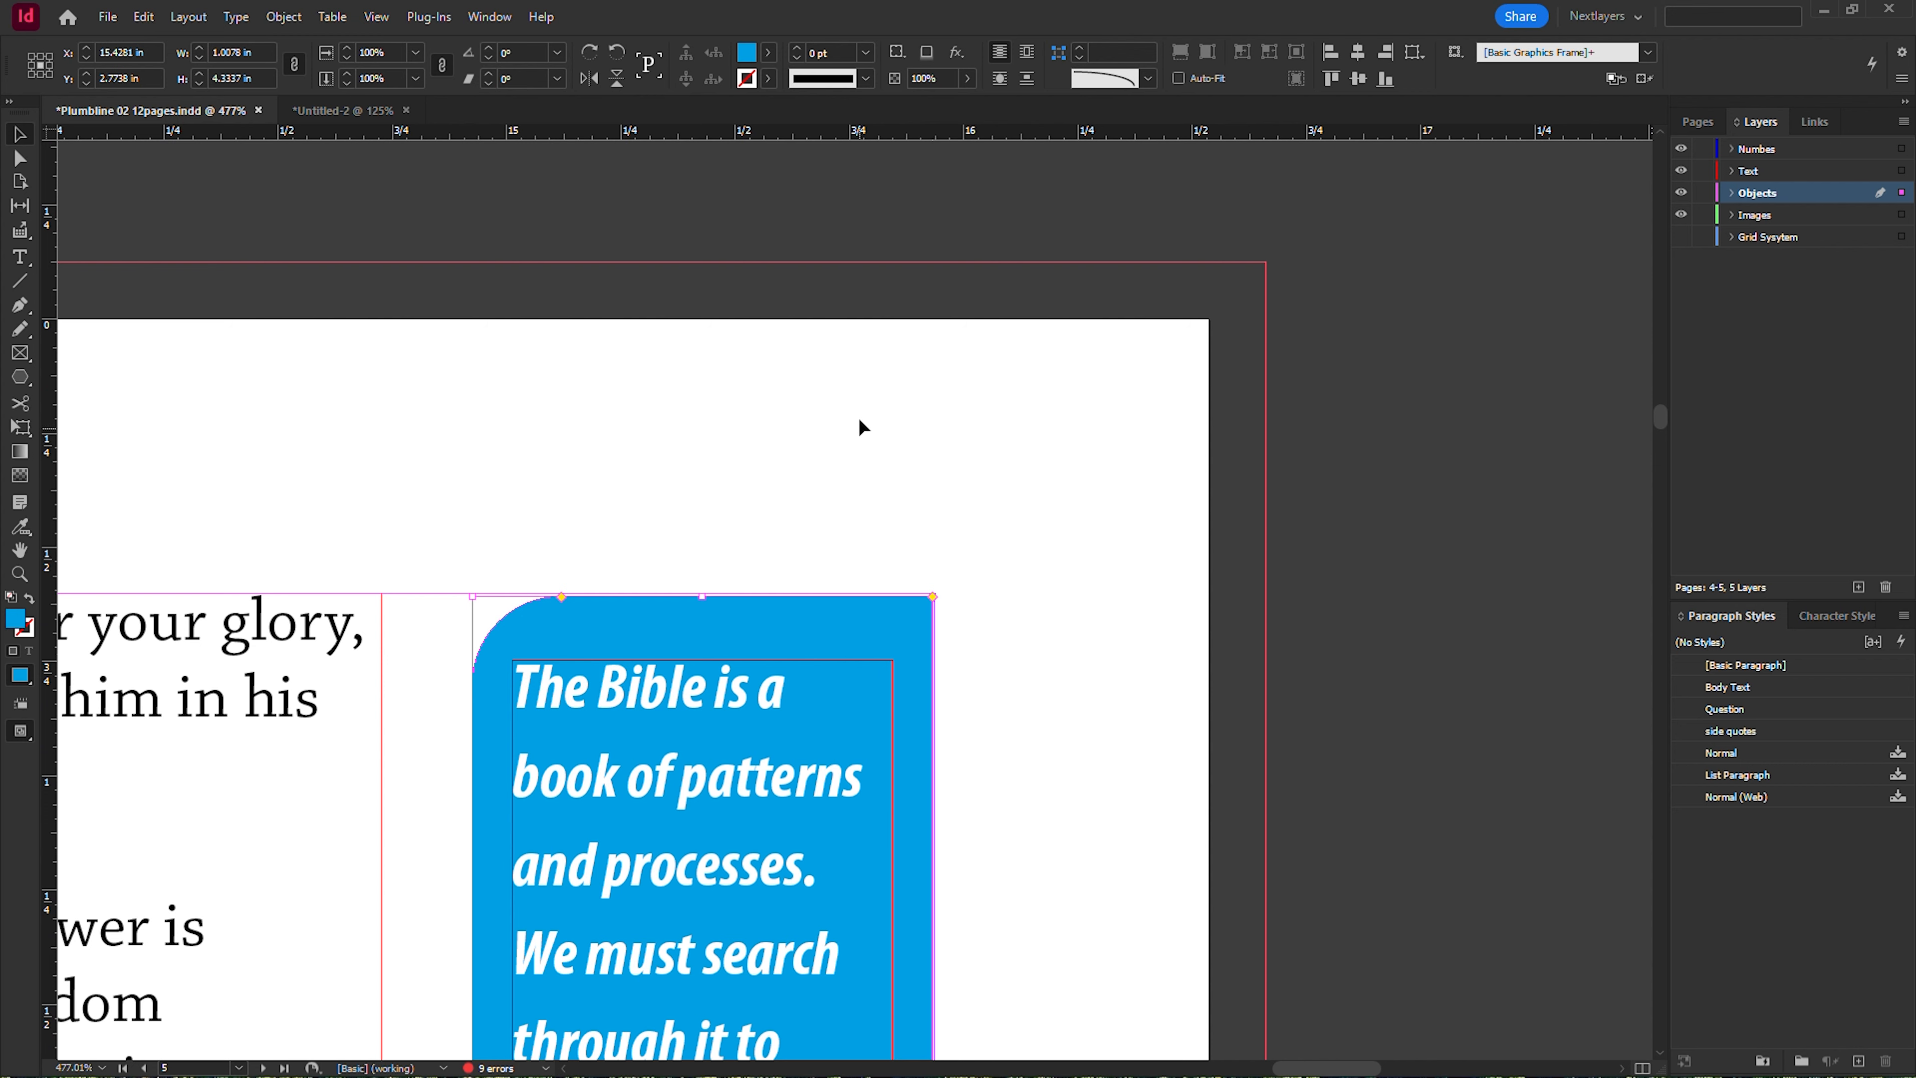
Save the document, then deselect the quote box and show the whole page 4-5 spread.
key("ctrl+s")
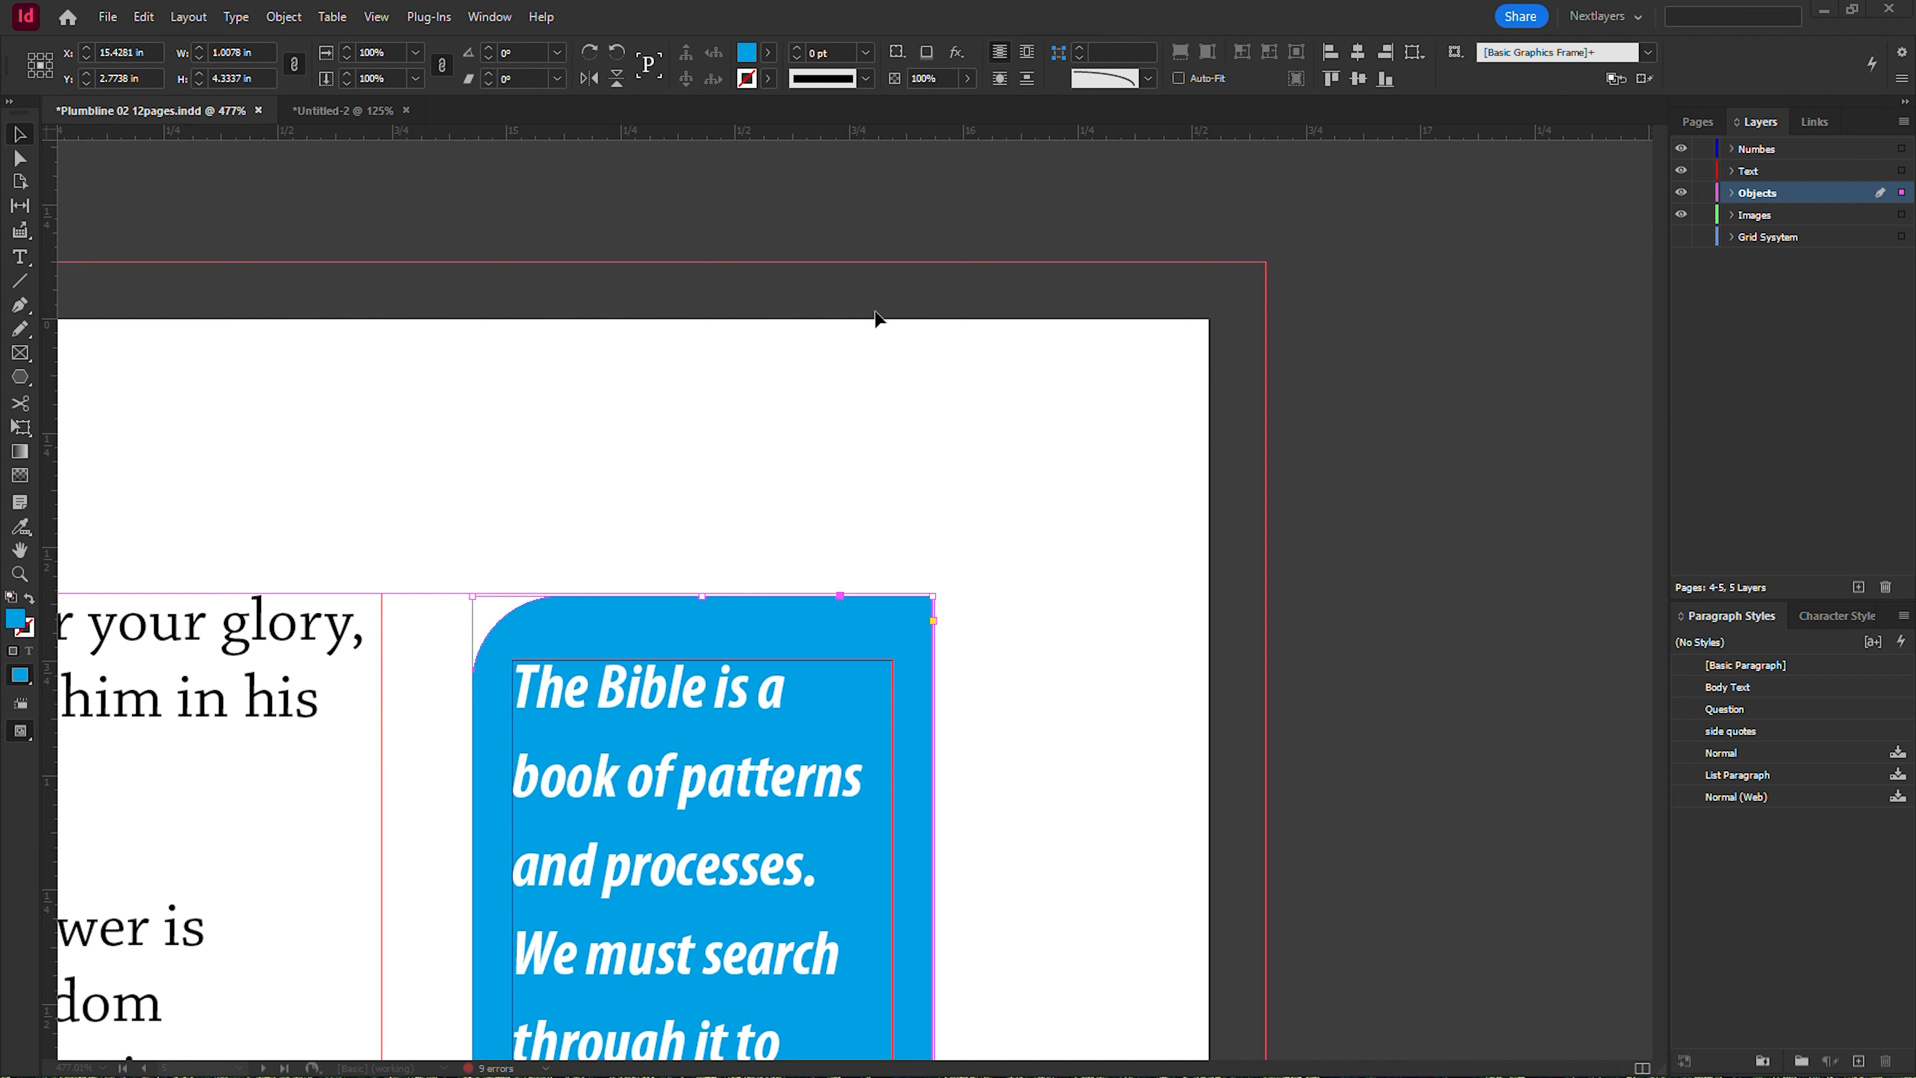
left_click(1002, 334)
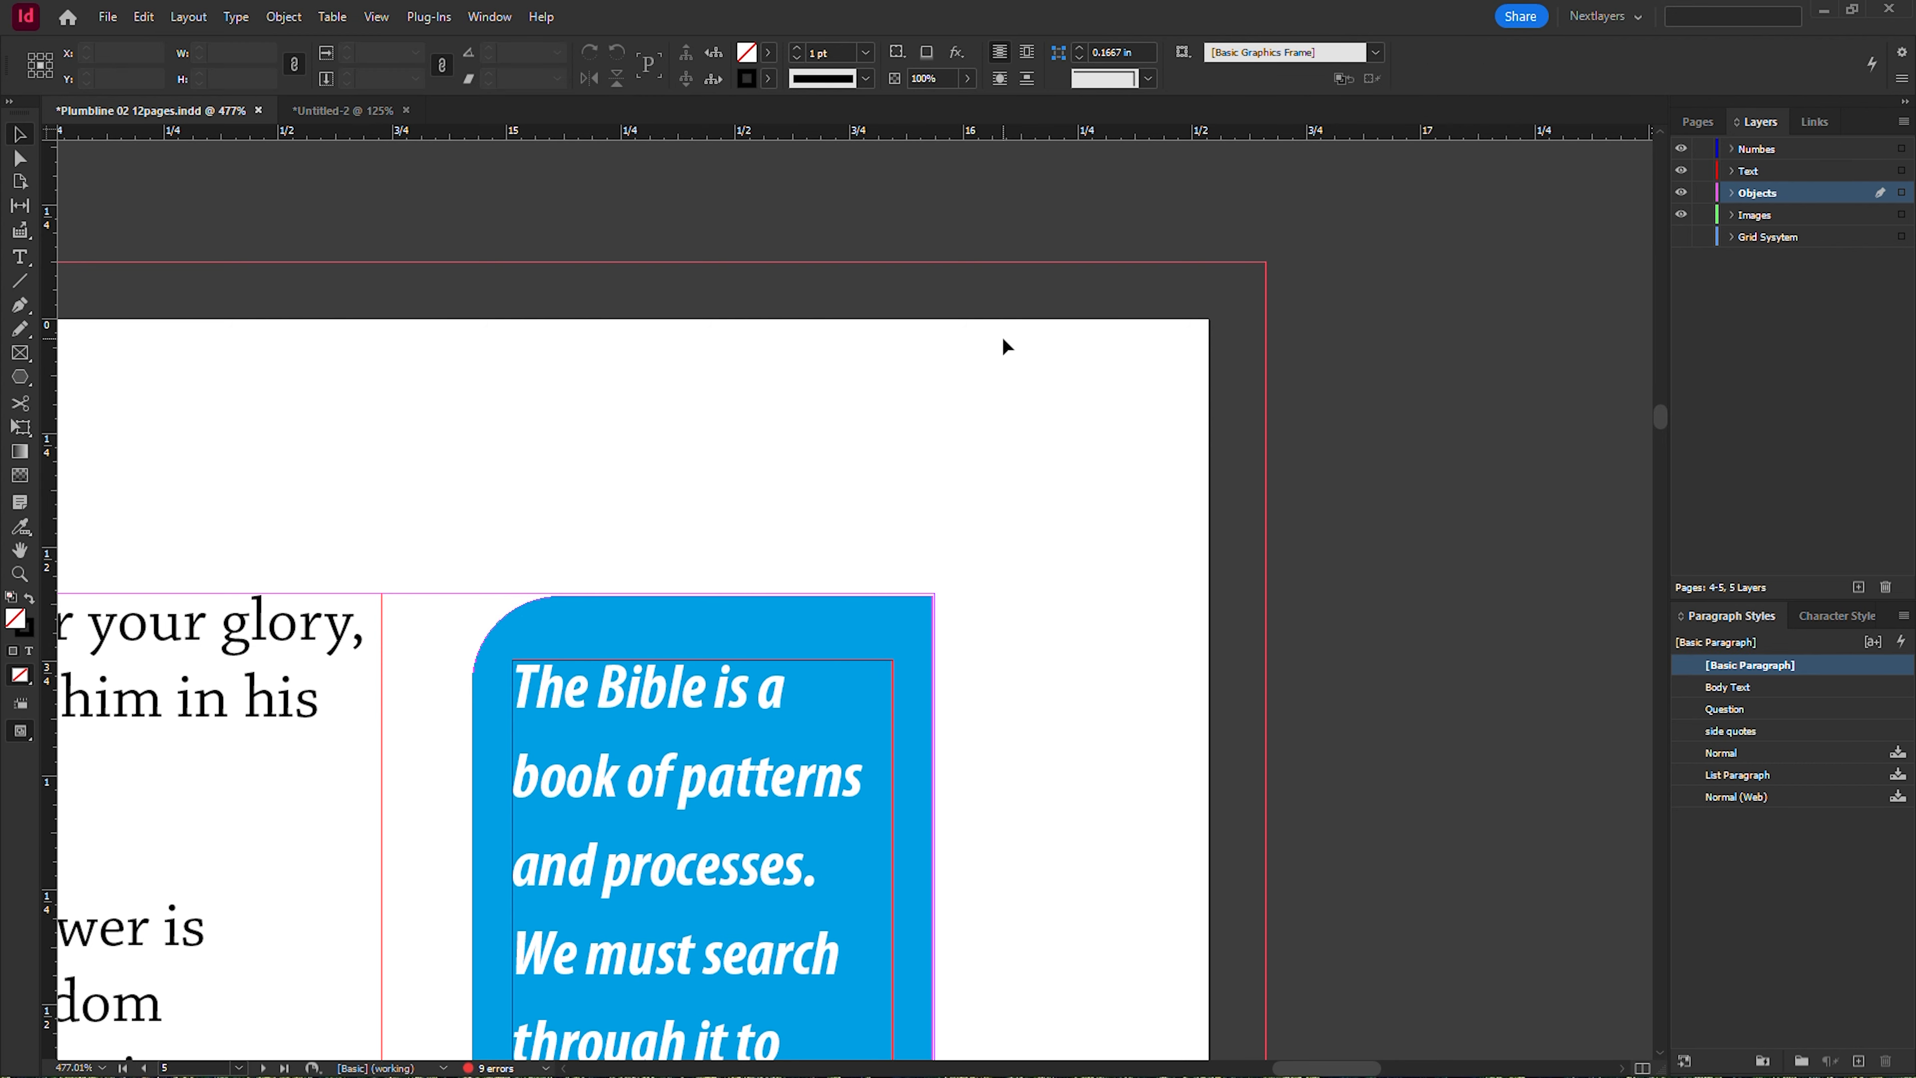
key("ctrl+minus")
key("ctrl+minus")
key("ctrl+minus")
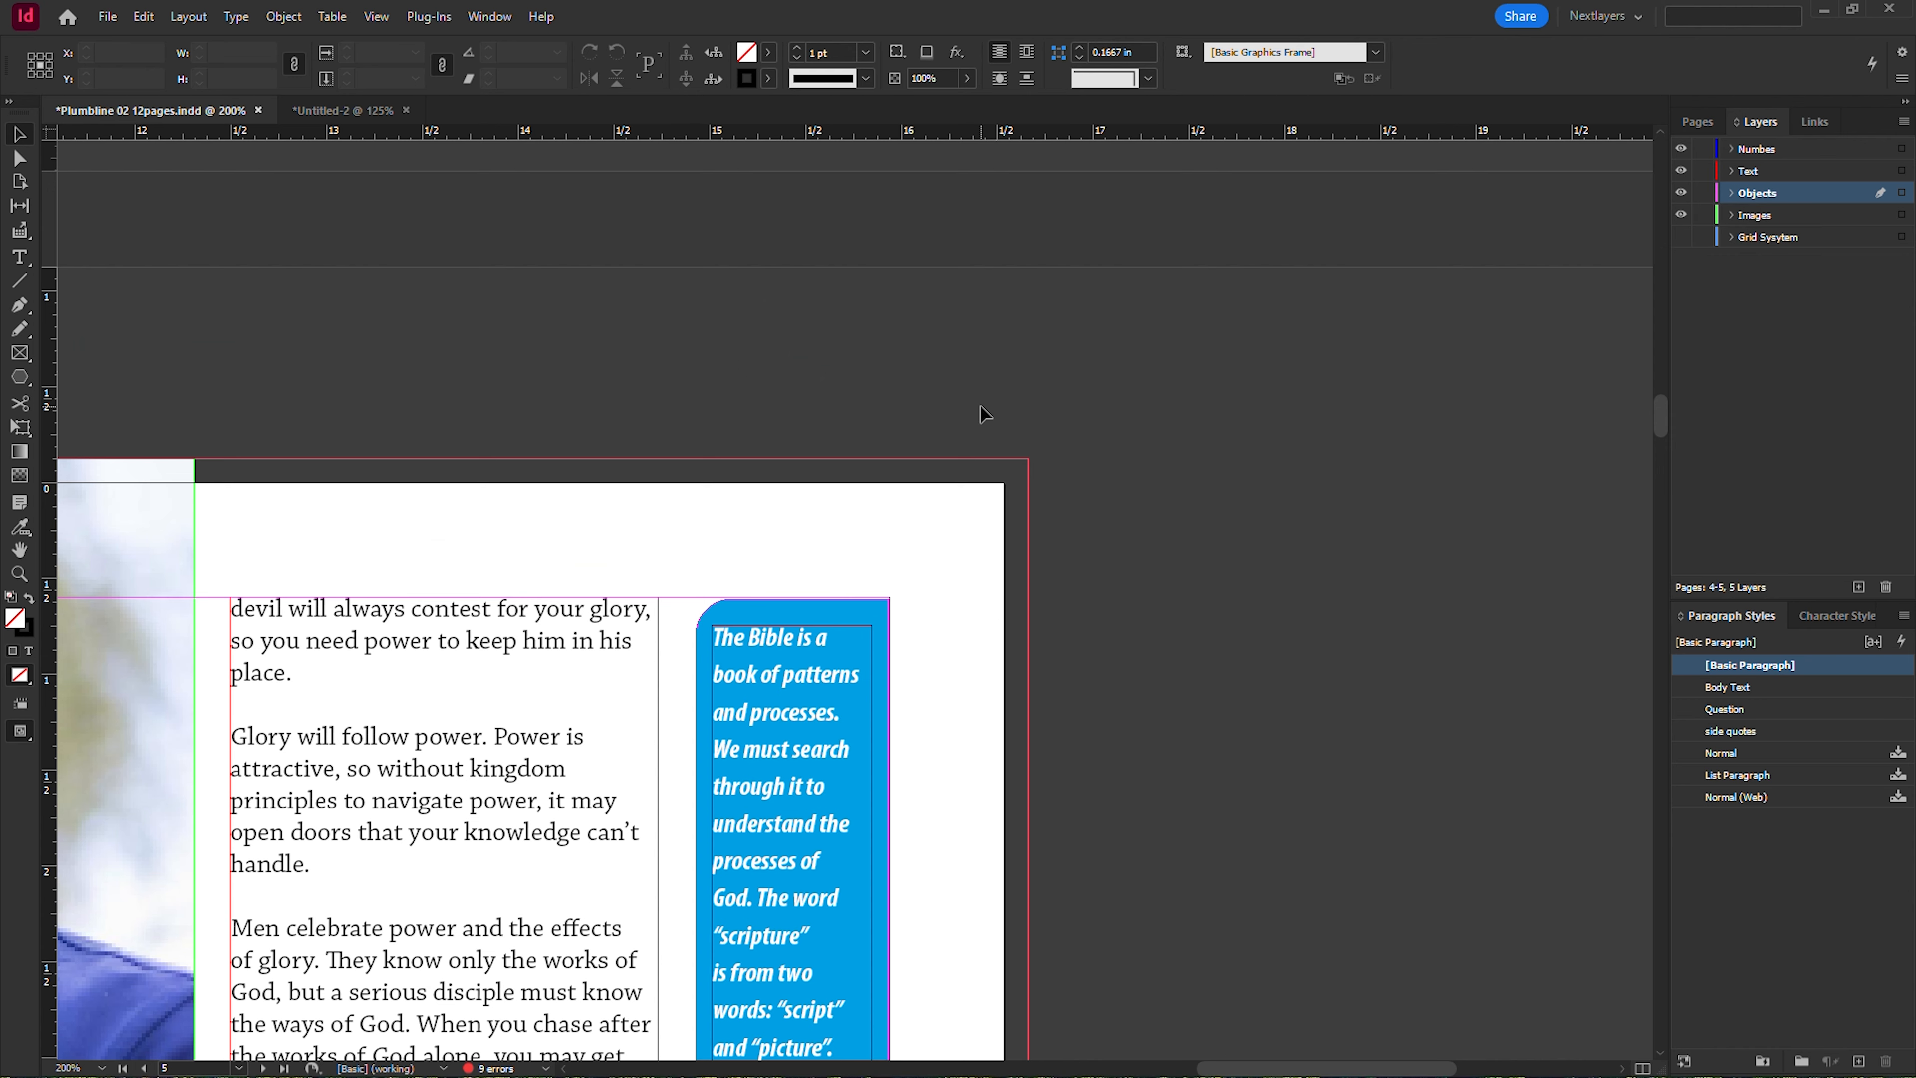
key("ctrl+alt+0")
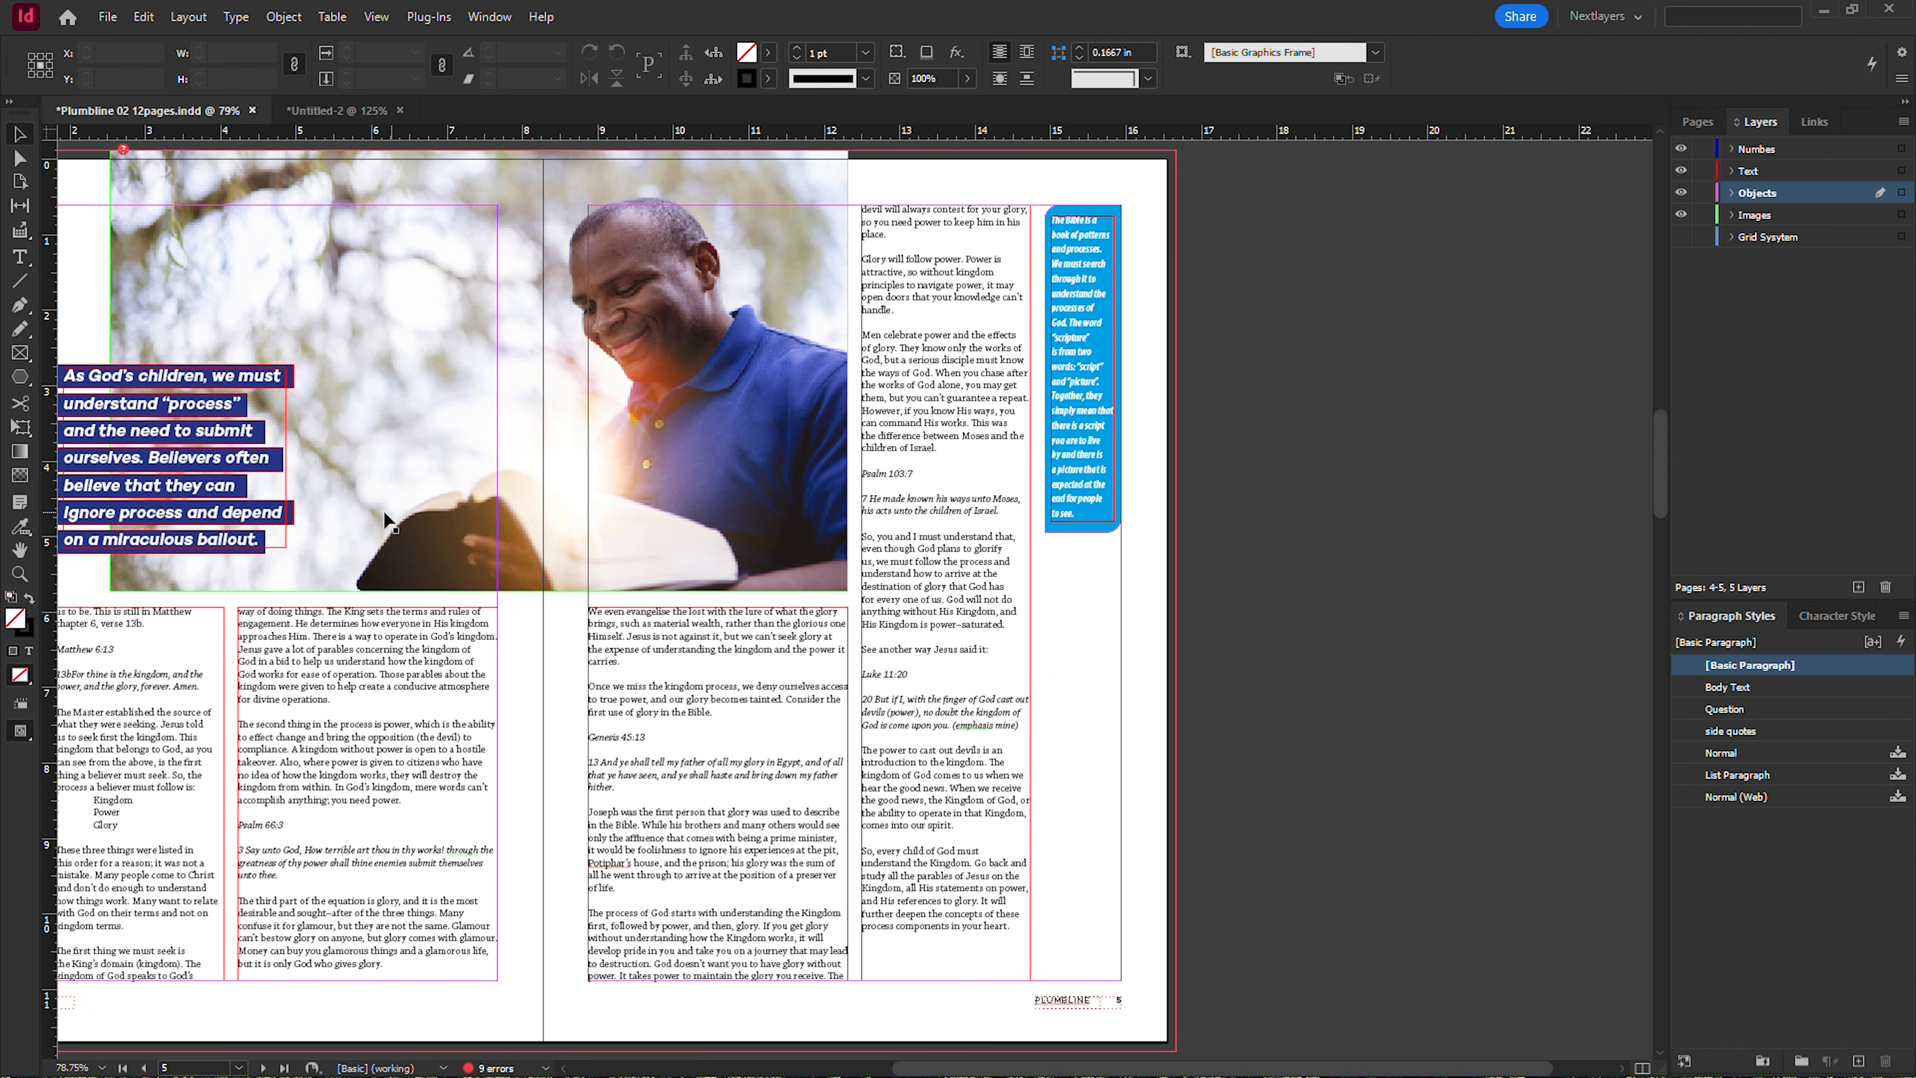
Draw an open zigzag path of six points, about 1.42 by 1.57 in, below the blue quote box with the Pen tool.
left_click_drag(661, 411, 1266, 733)
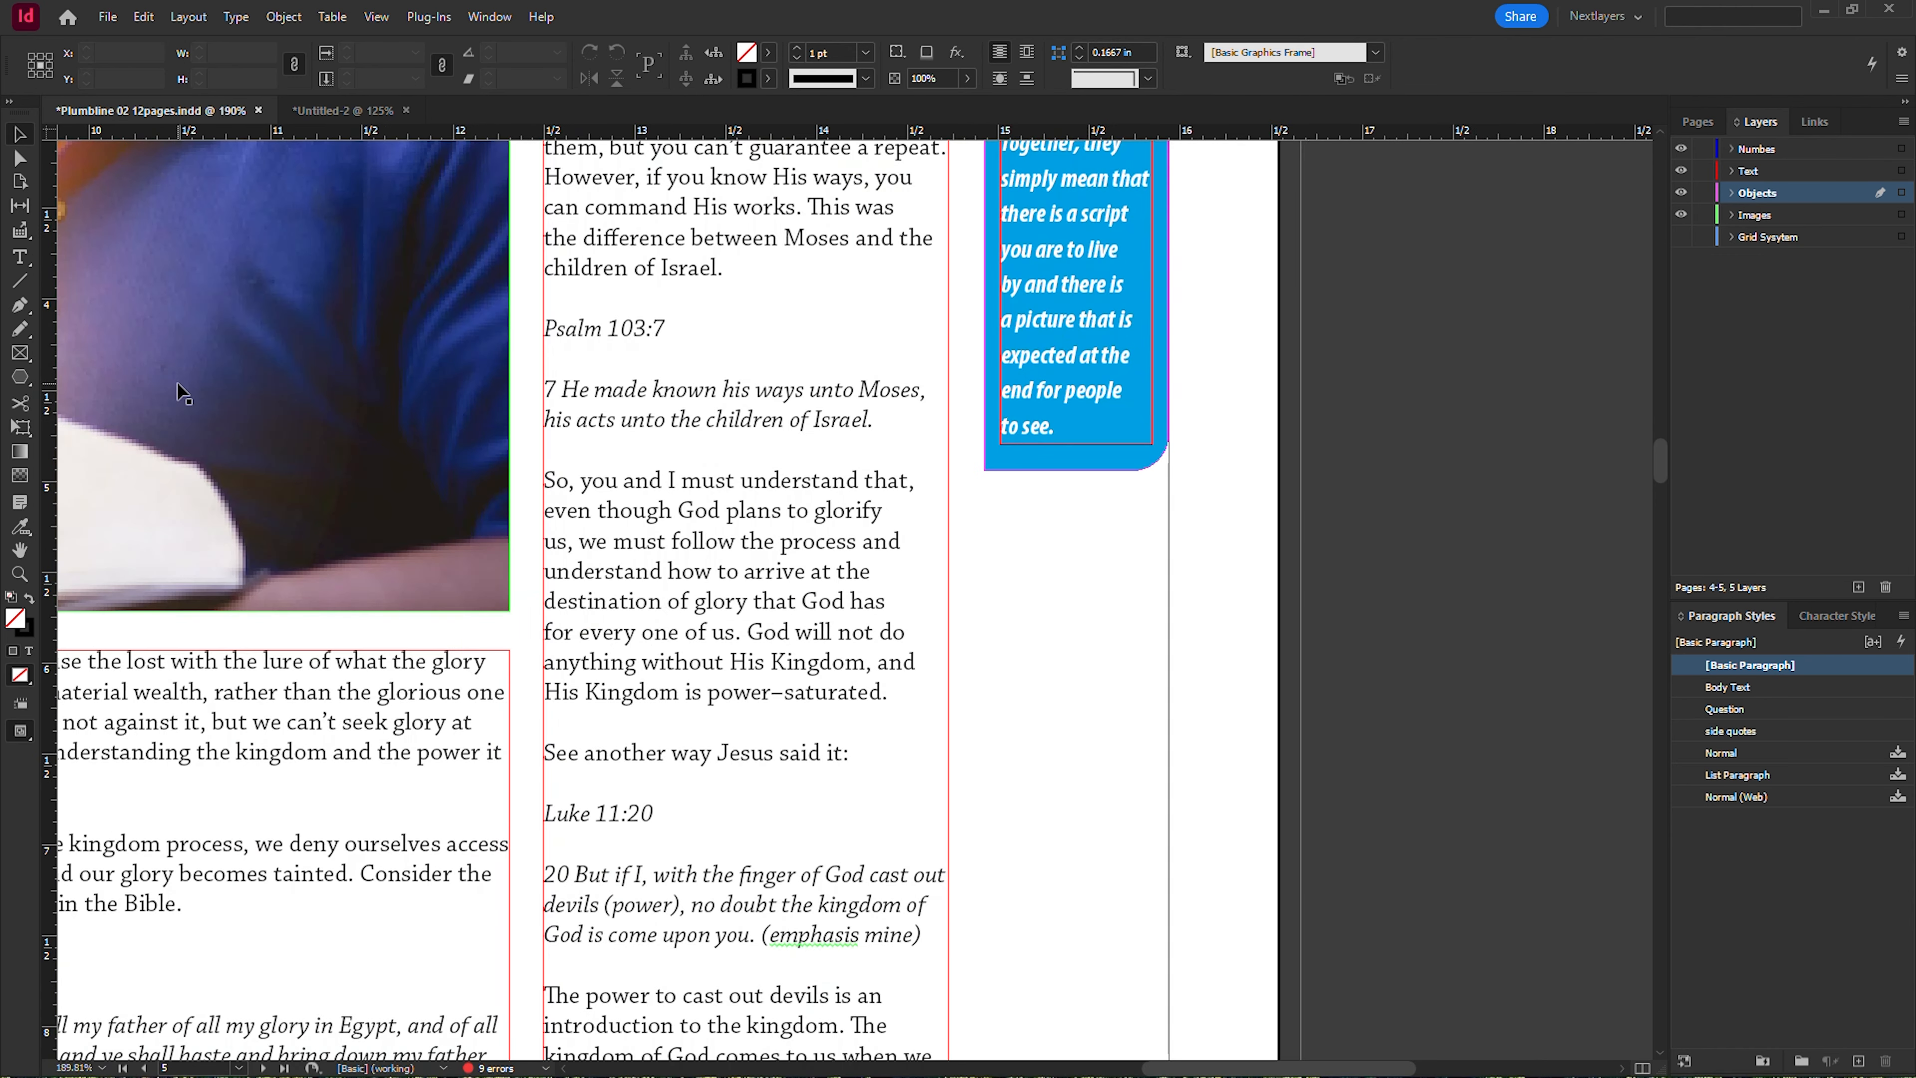
left_click(35, 305)
left_click(1083, 526)
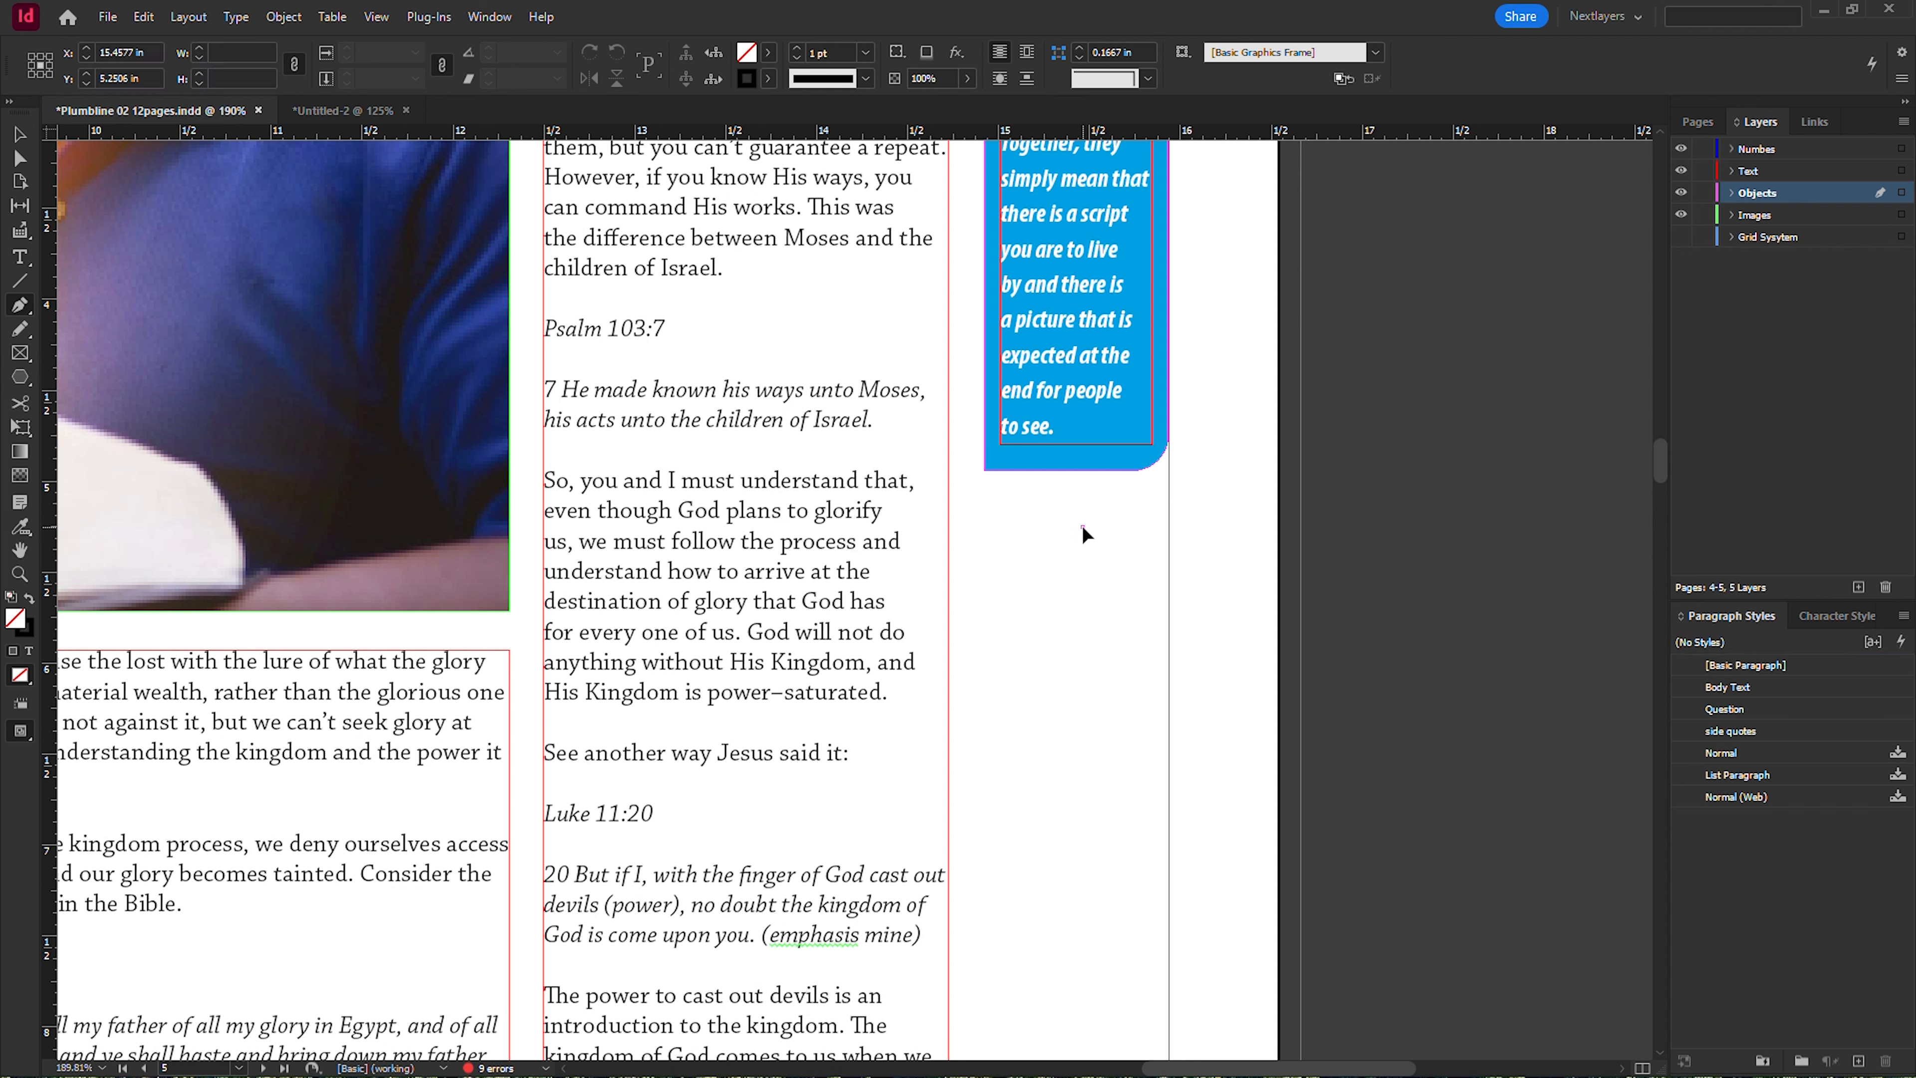
left_click(991, 617)
left_click(1109, 589)
left_click(1116, 690)
left_click(1243, 722)
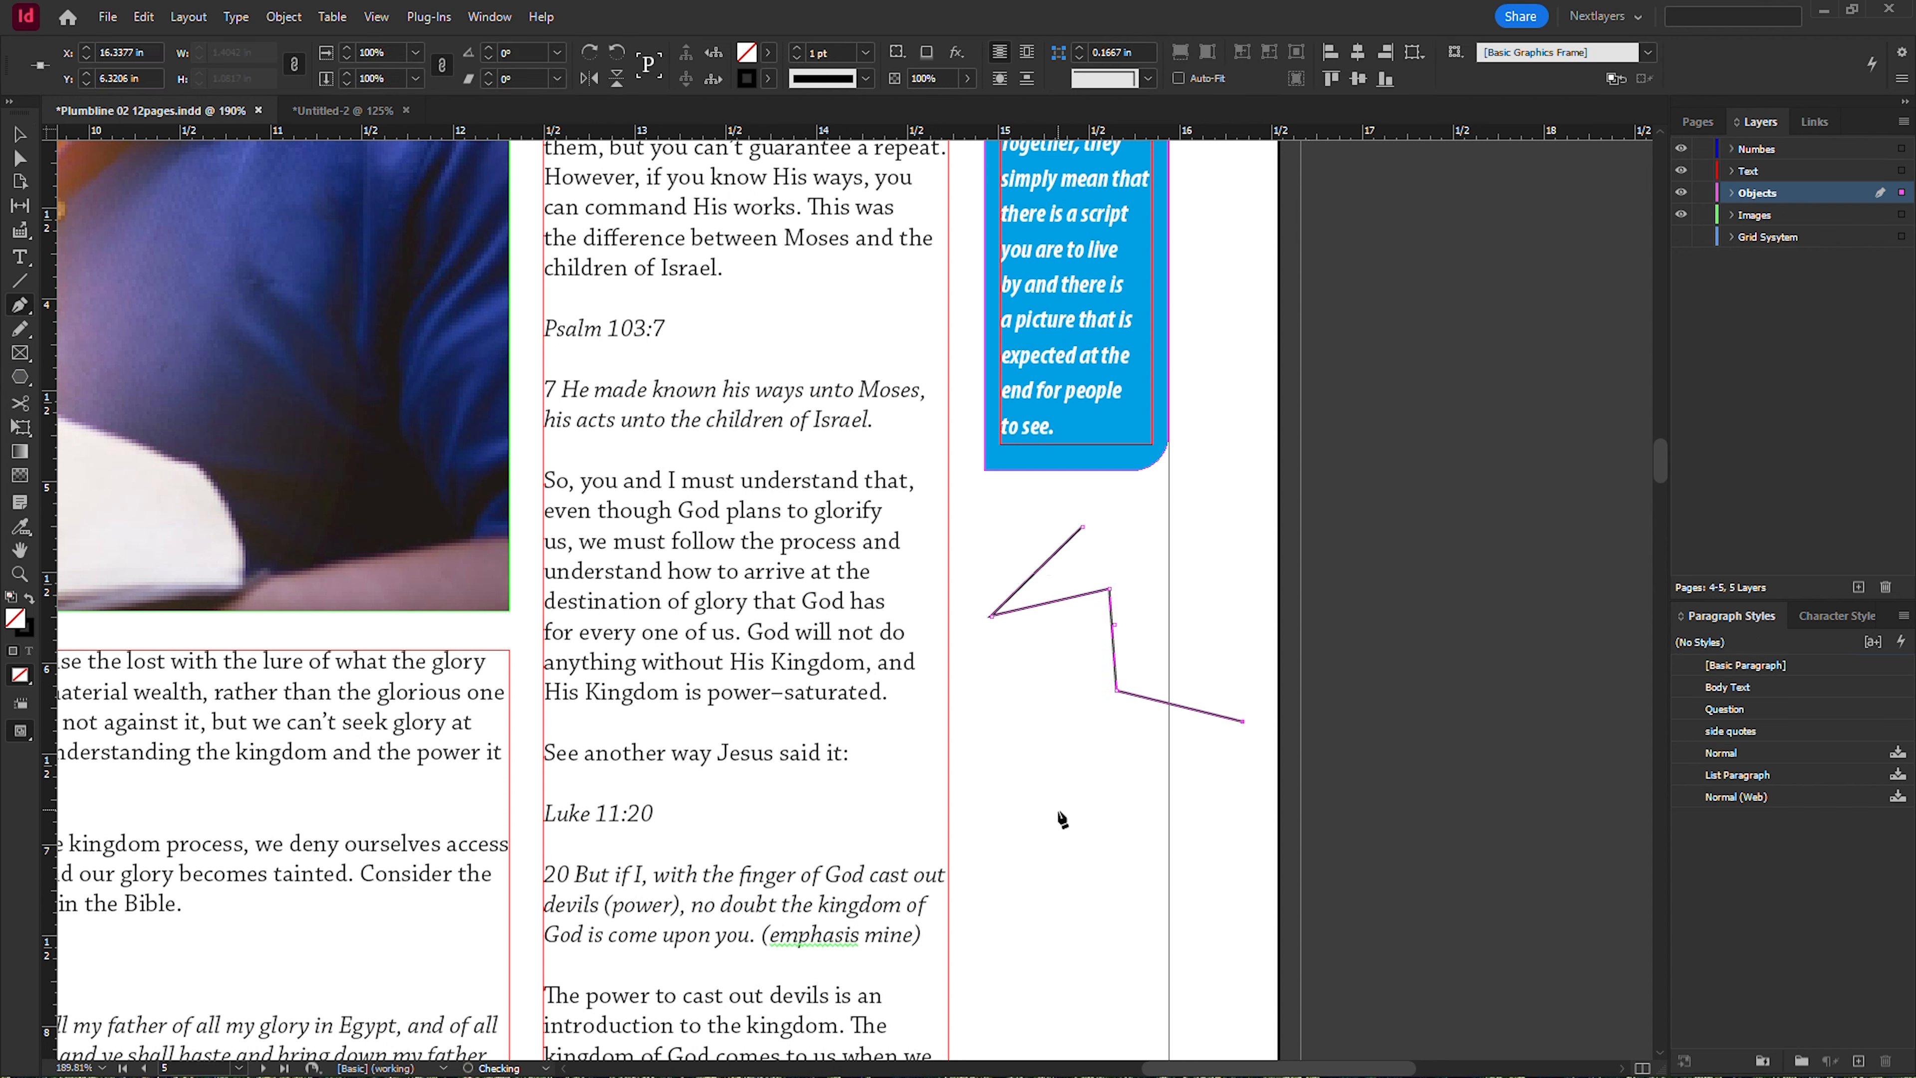
left_click(1060, 811)
left_click(20, 134)
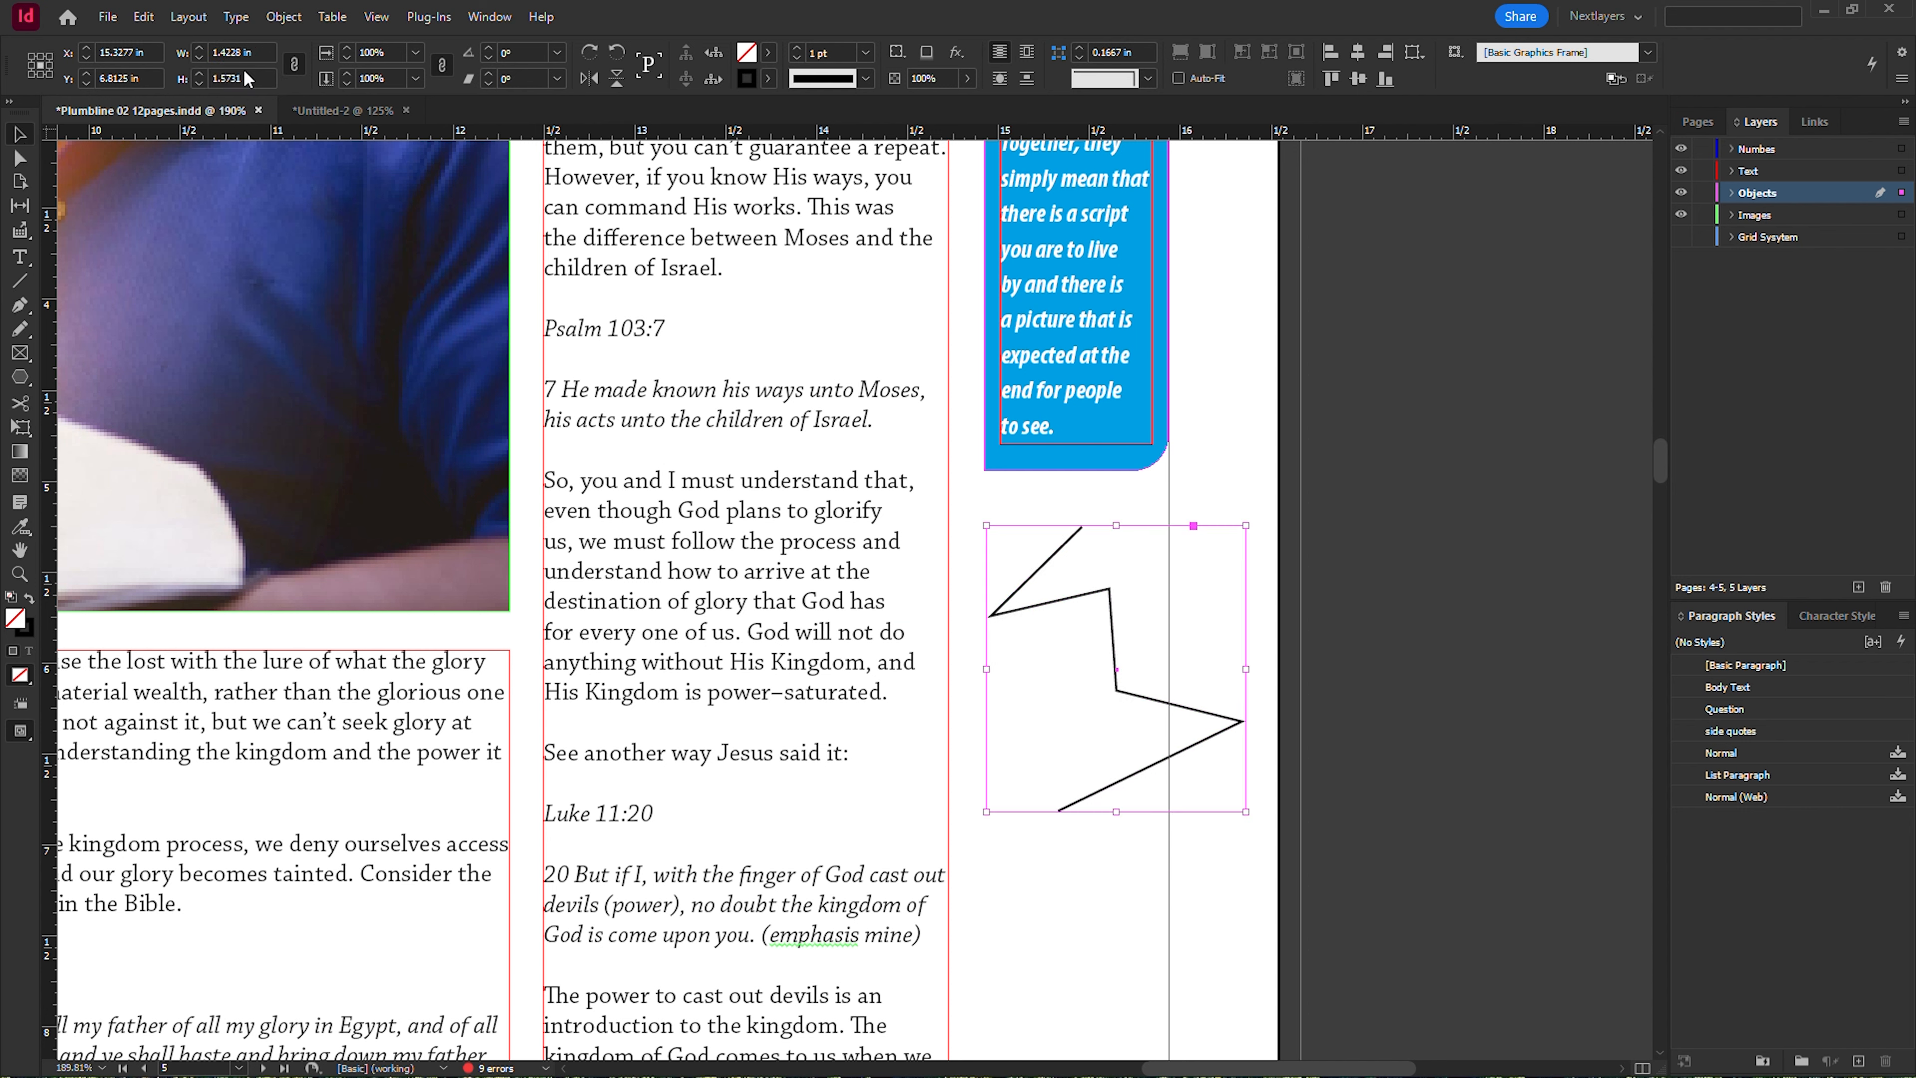
Give the zigzag path rounded corners of 0.1667 in with Corner Options, trying the bevel and inverse rounded shapes before applying.
left_click(283, 16)
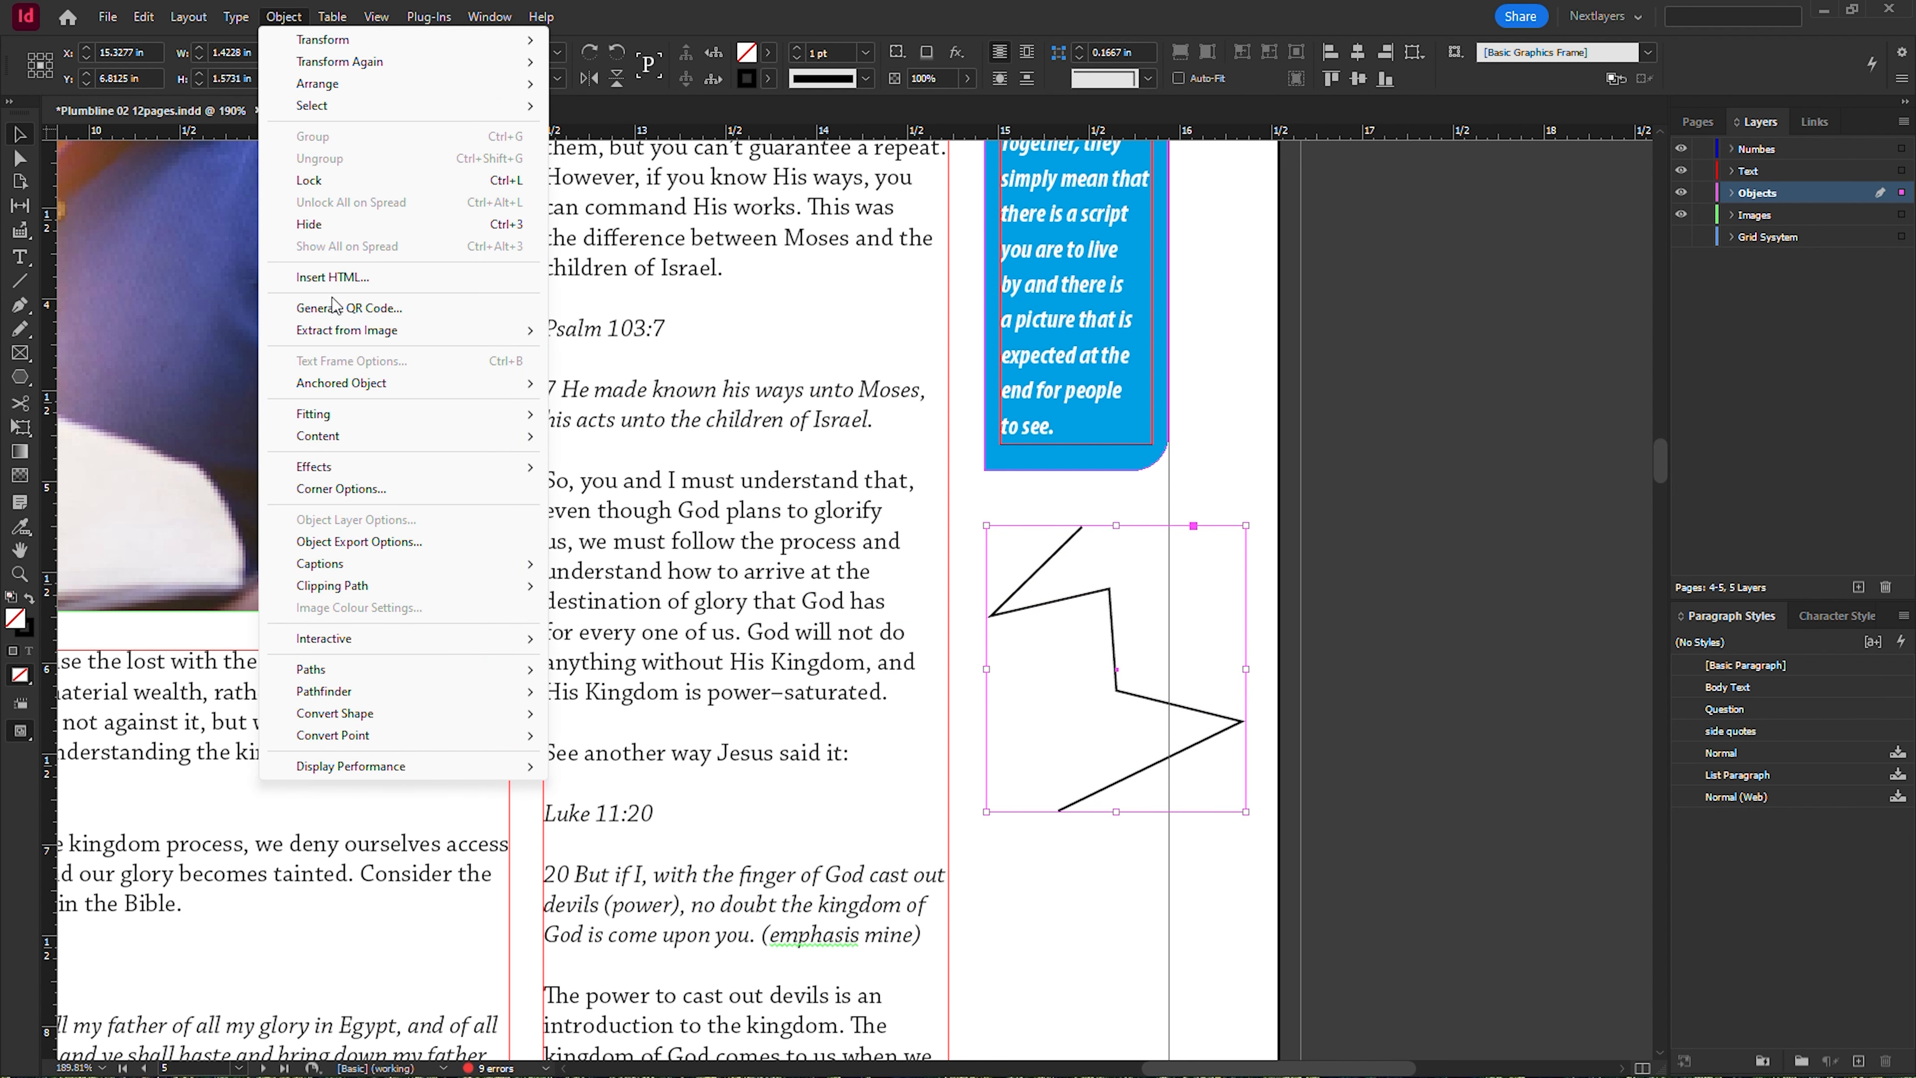
left_click(340, 488)
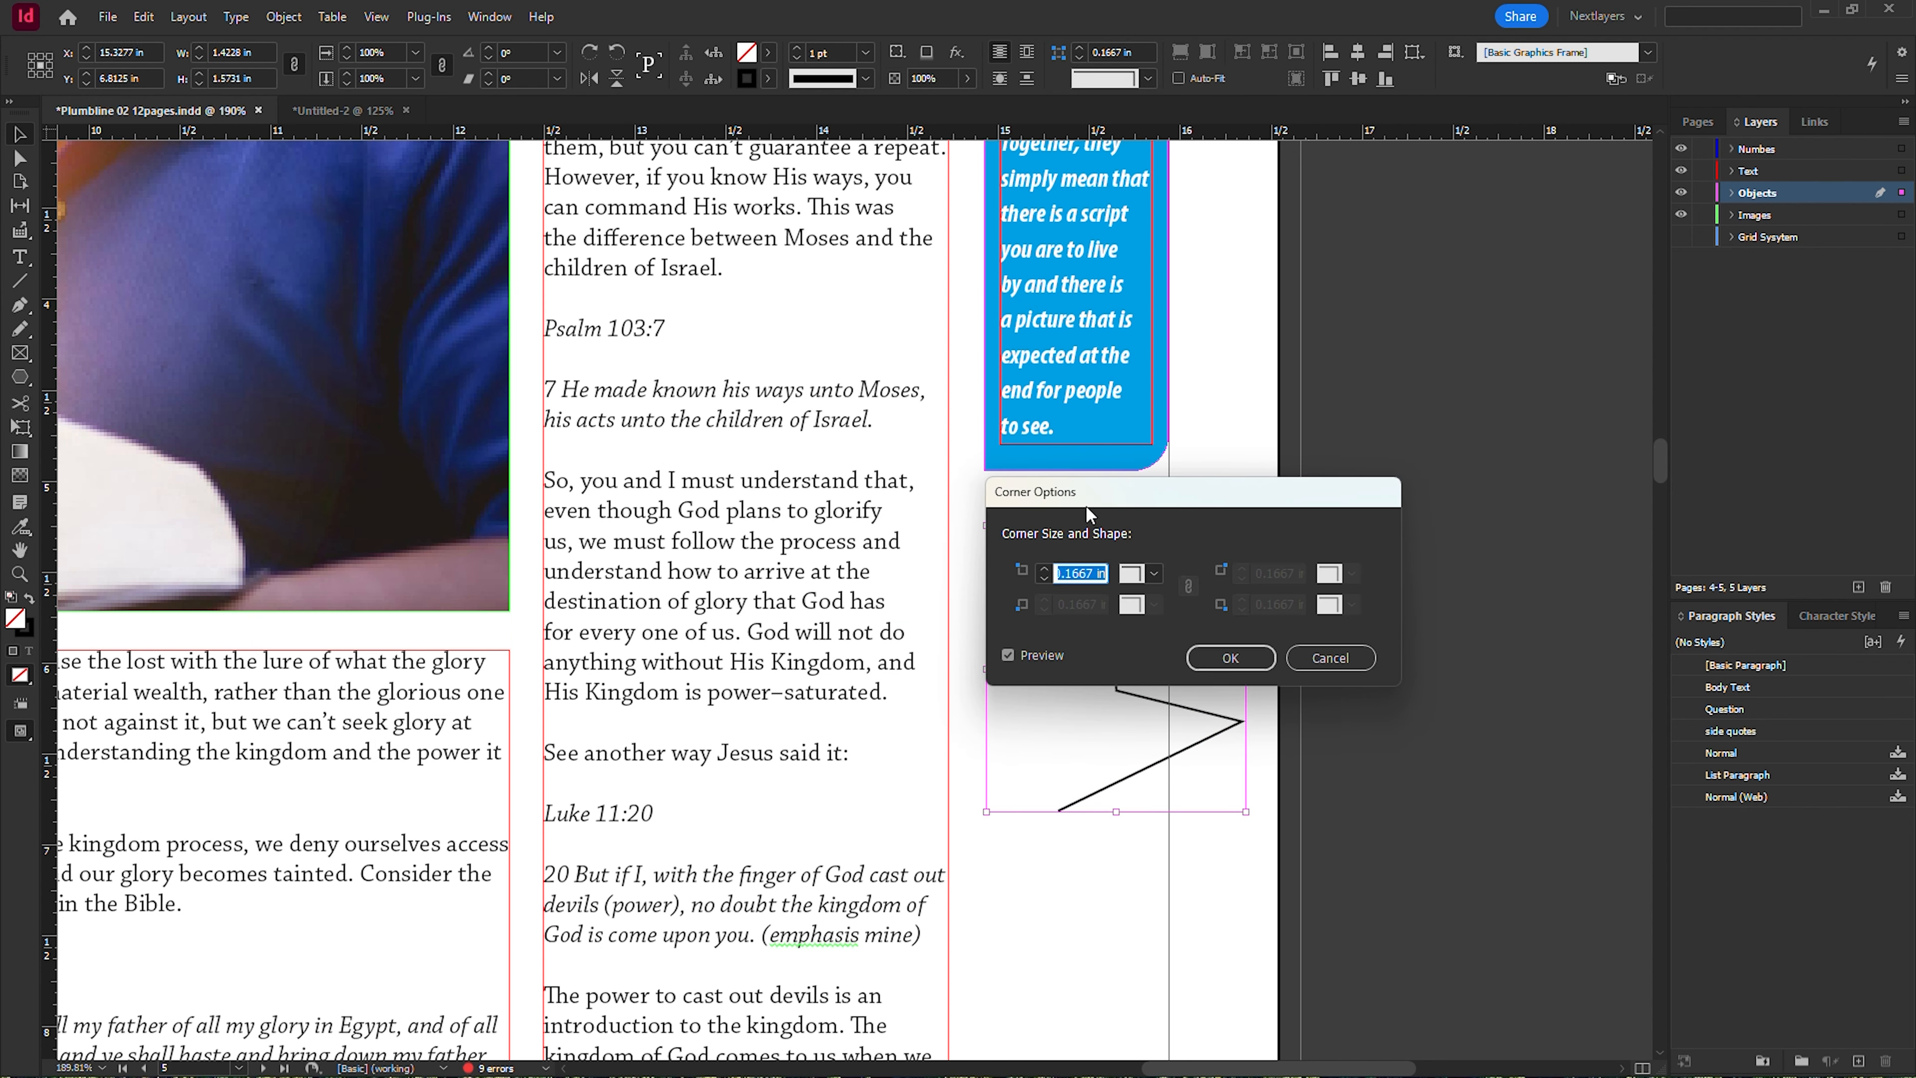
left_click_drag(1261, 502, 757, 426)
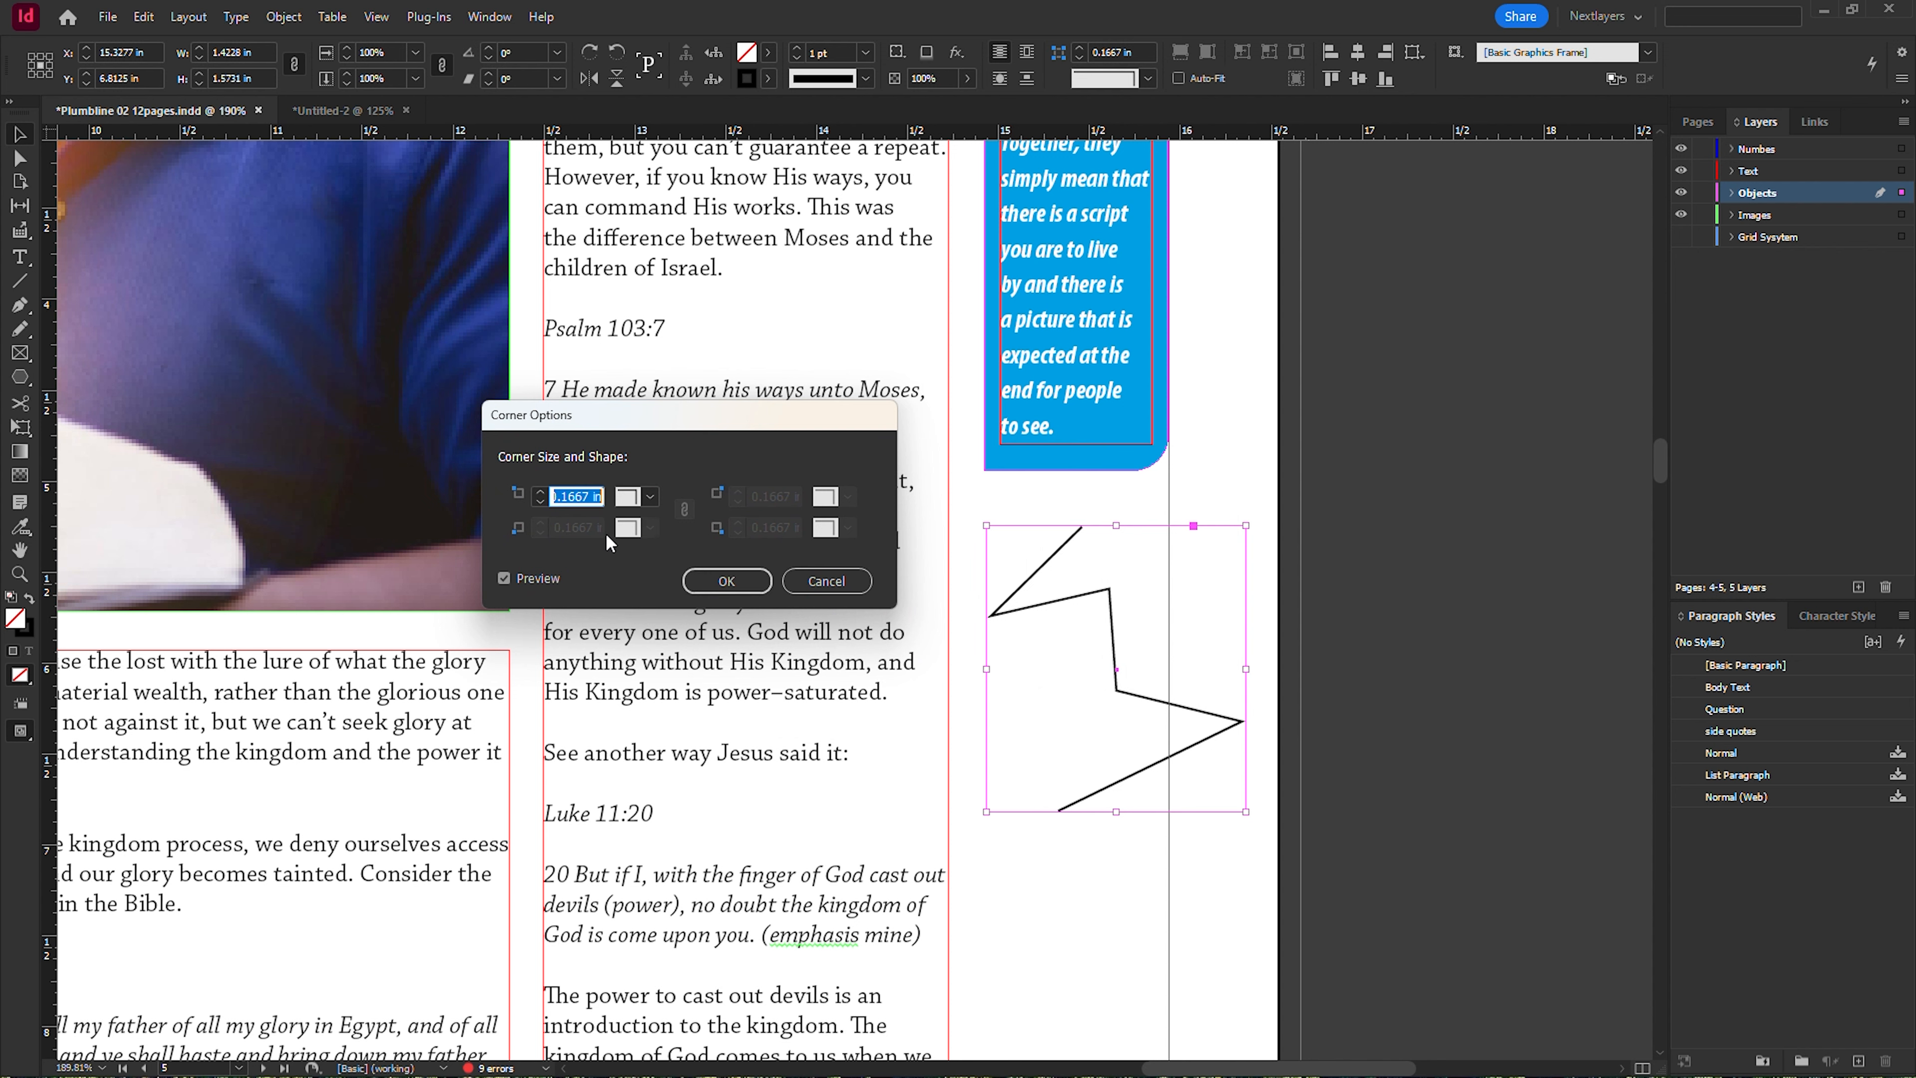
left_click(651, 501)
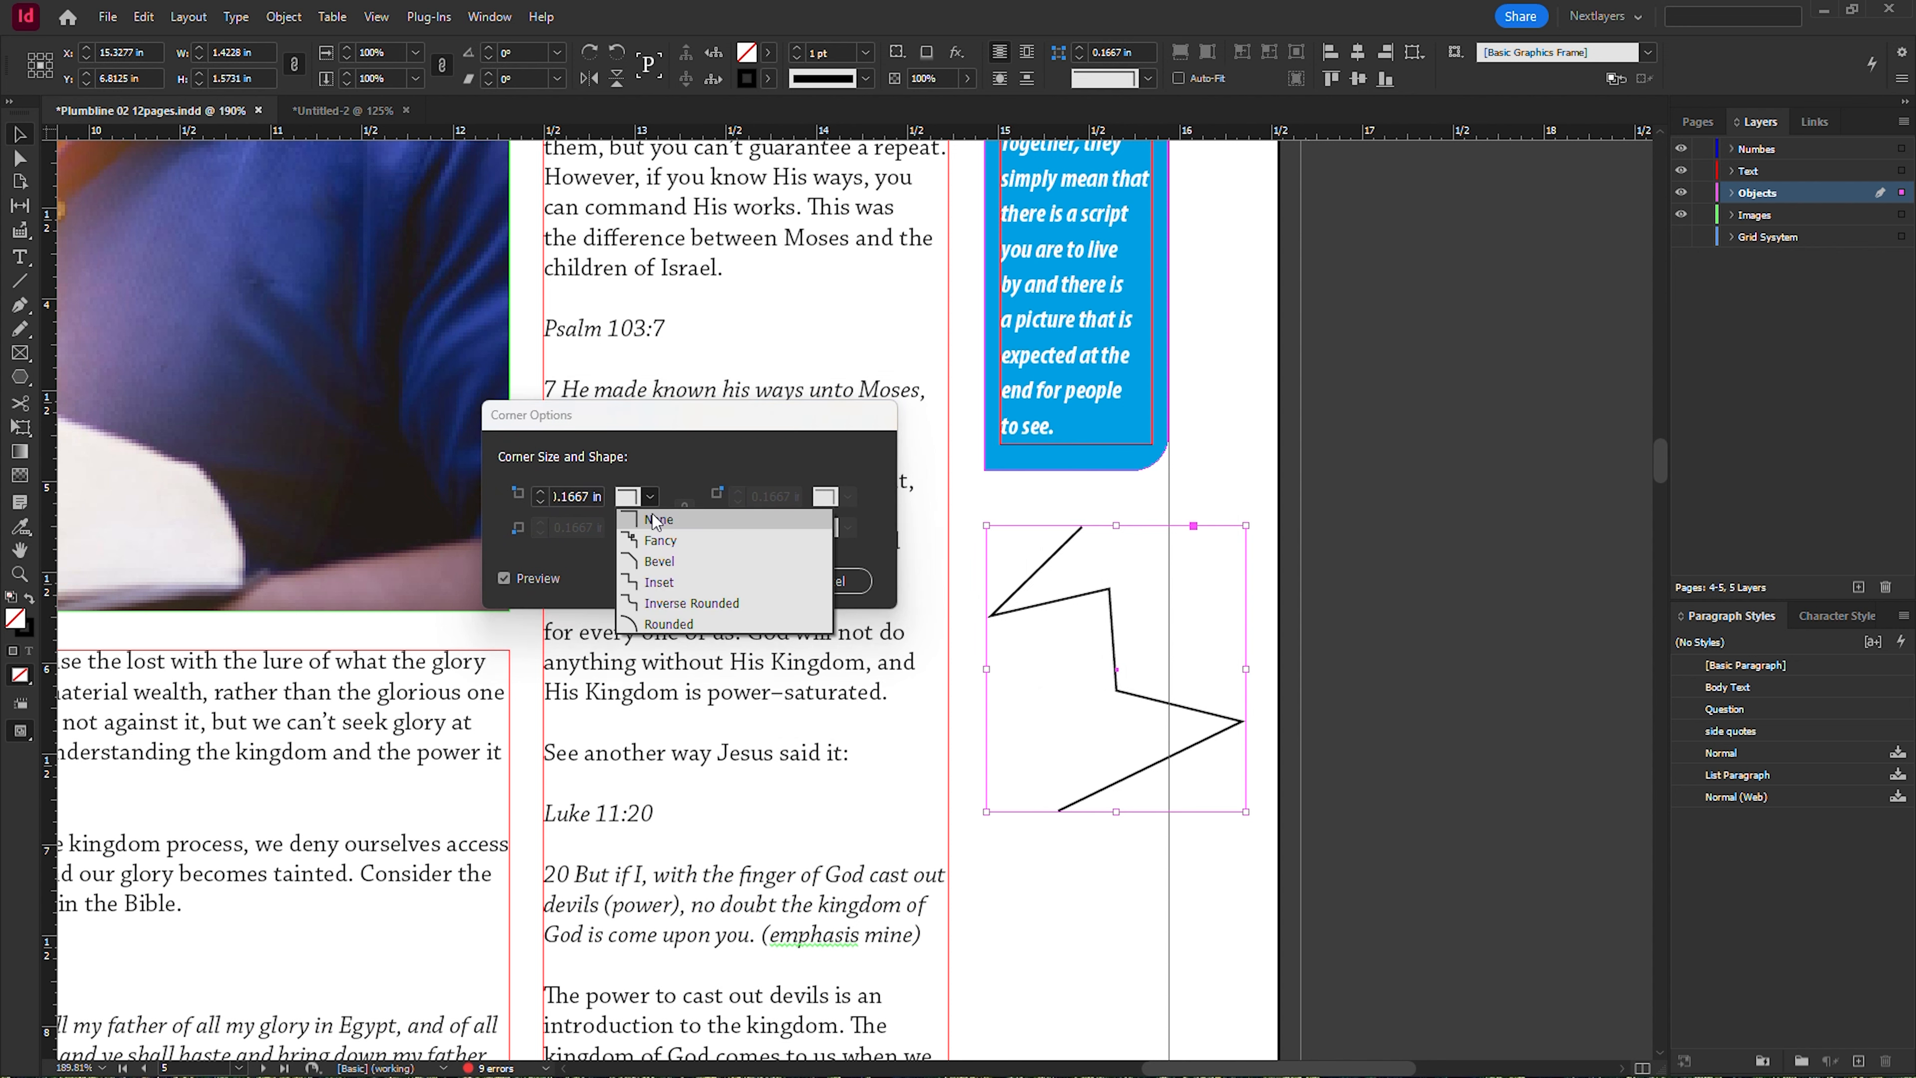
left_click(646, 557)
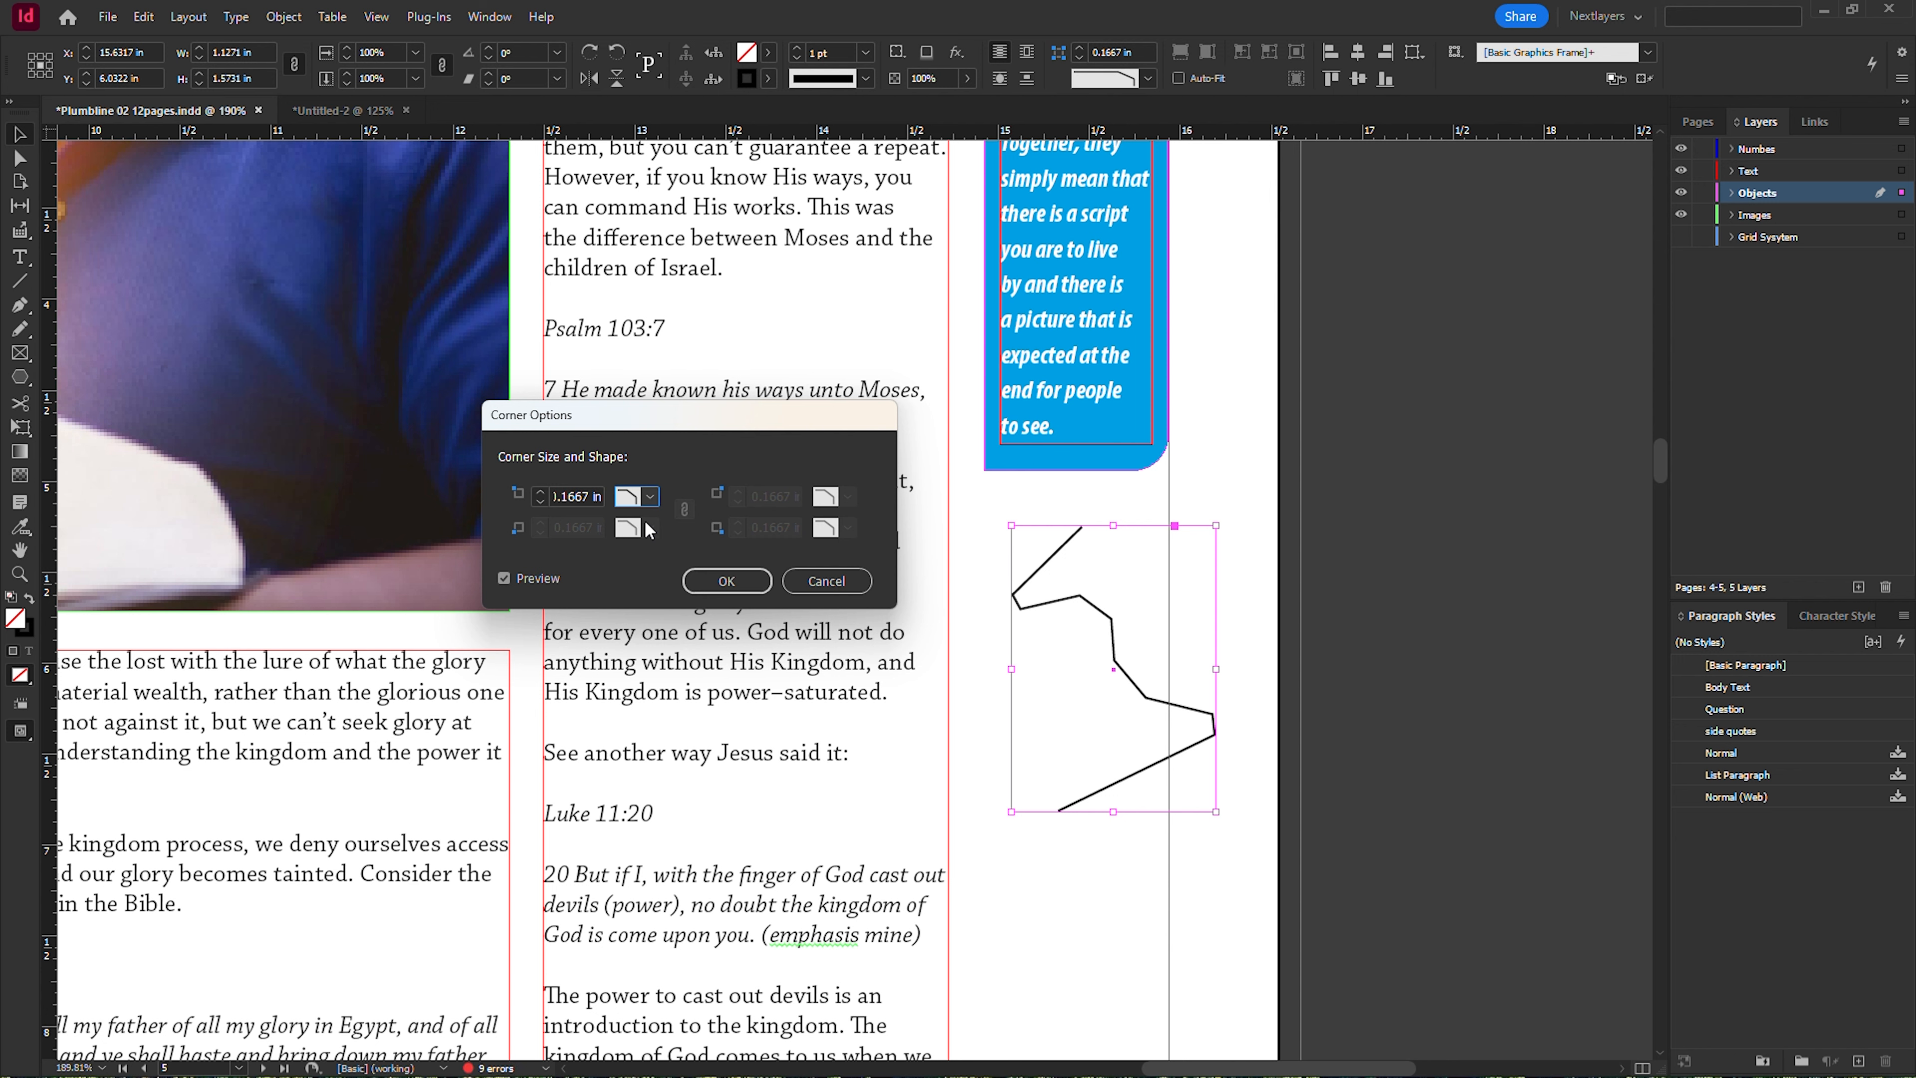
left_click(650, 497)
left_click(647, 582)
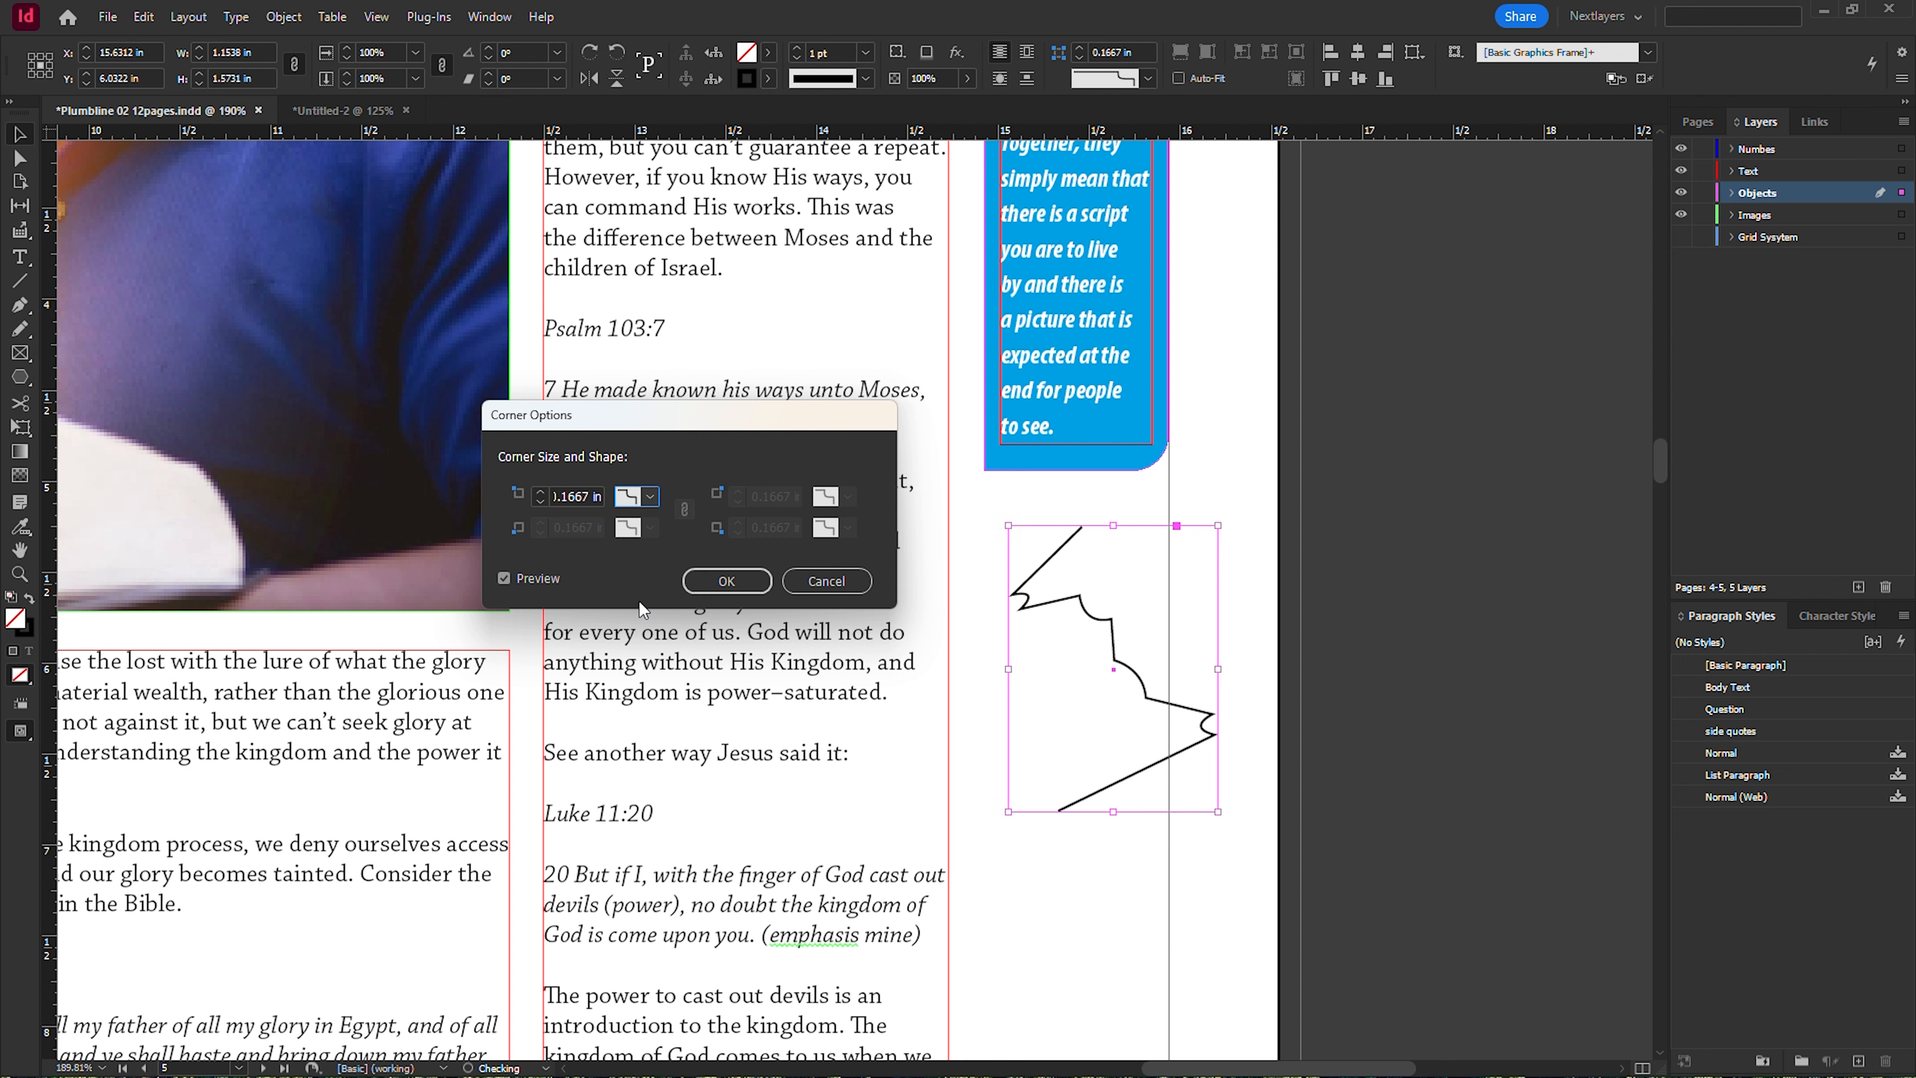
left_click(653, 498)
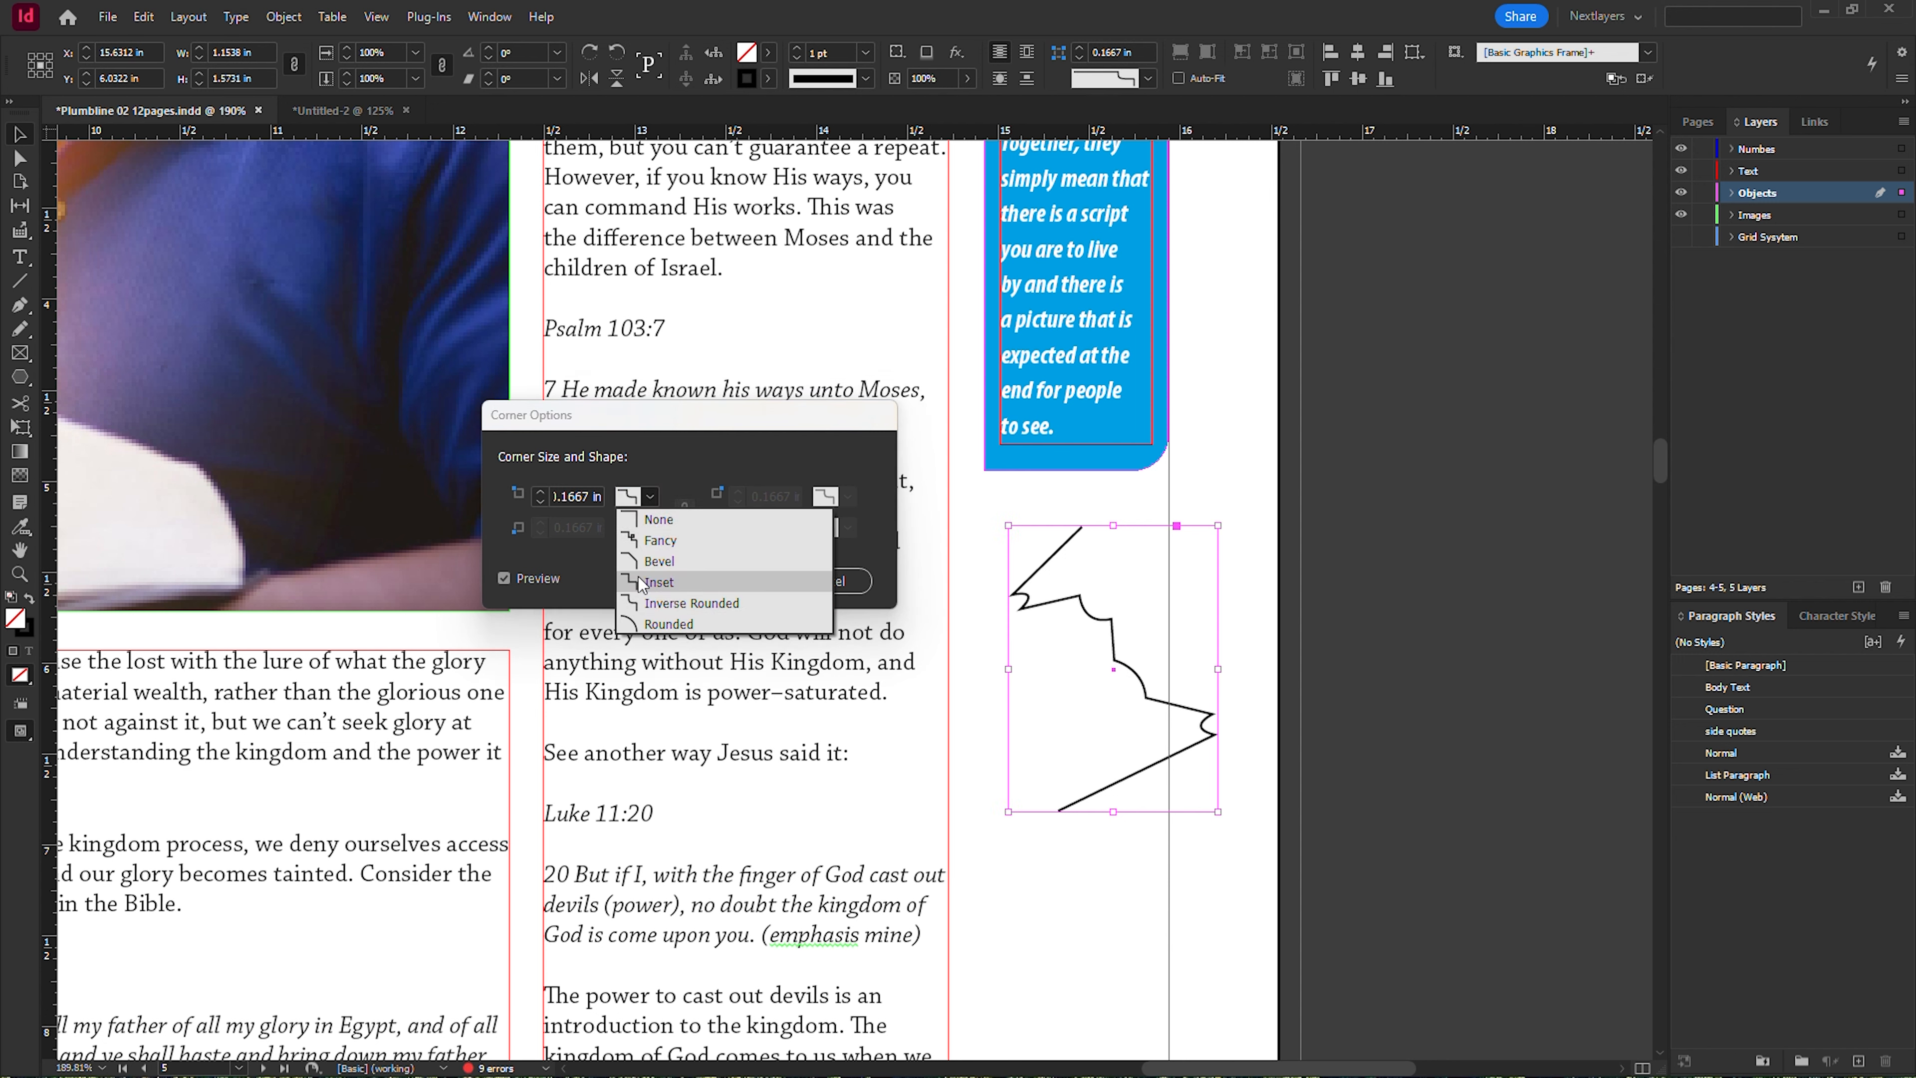
left_click(639, 629)
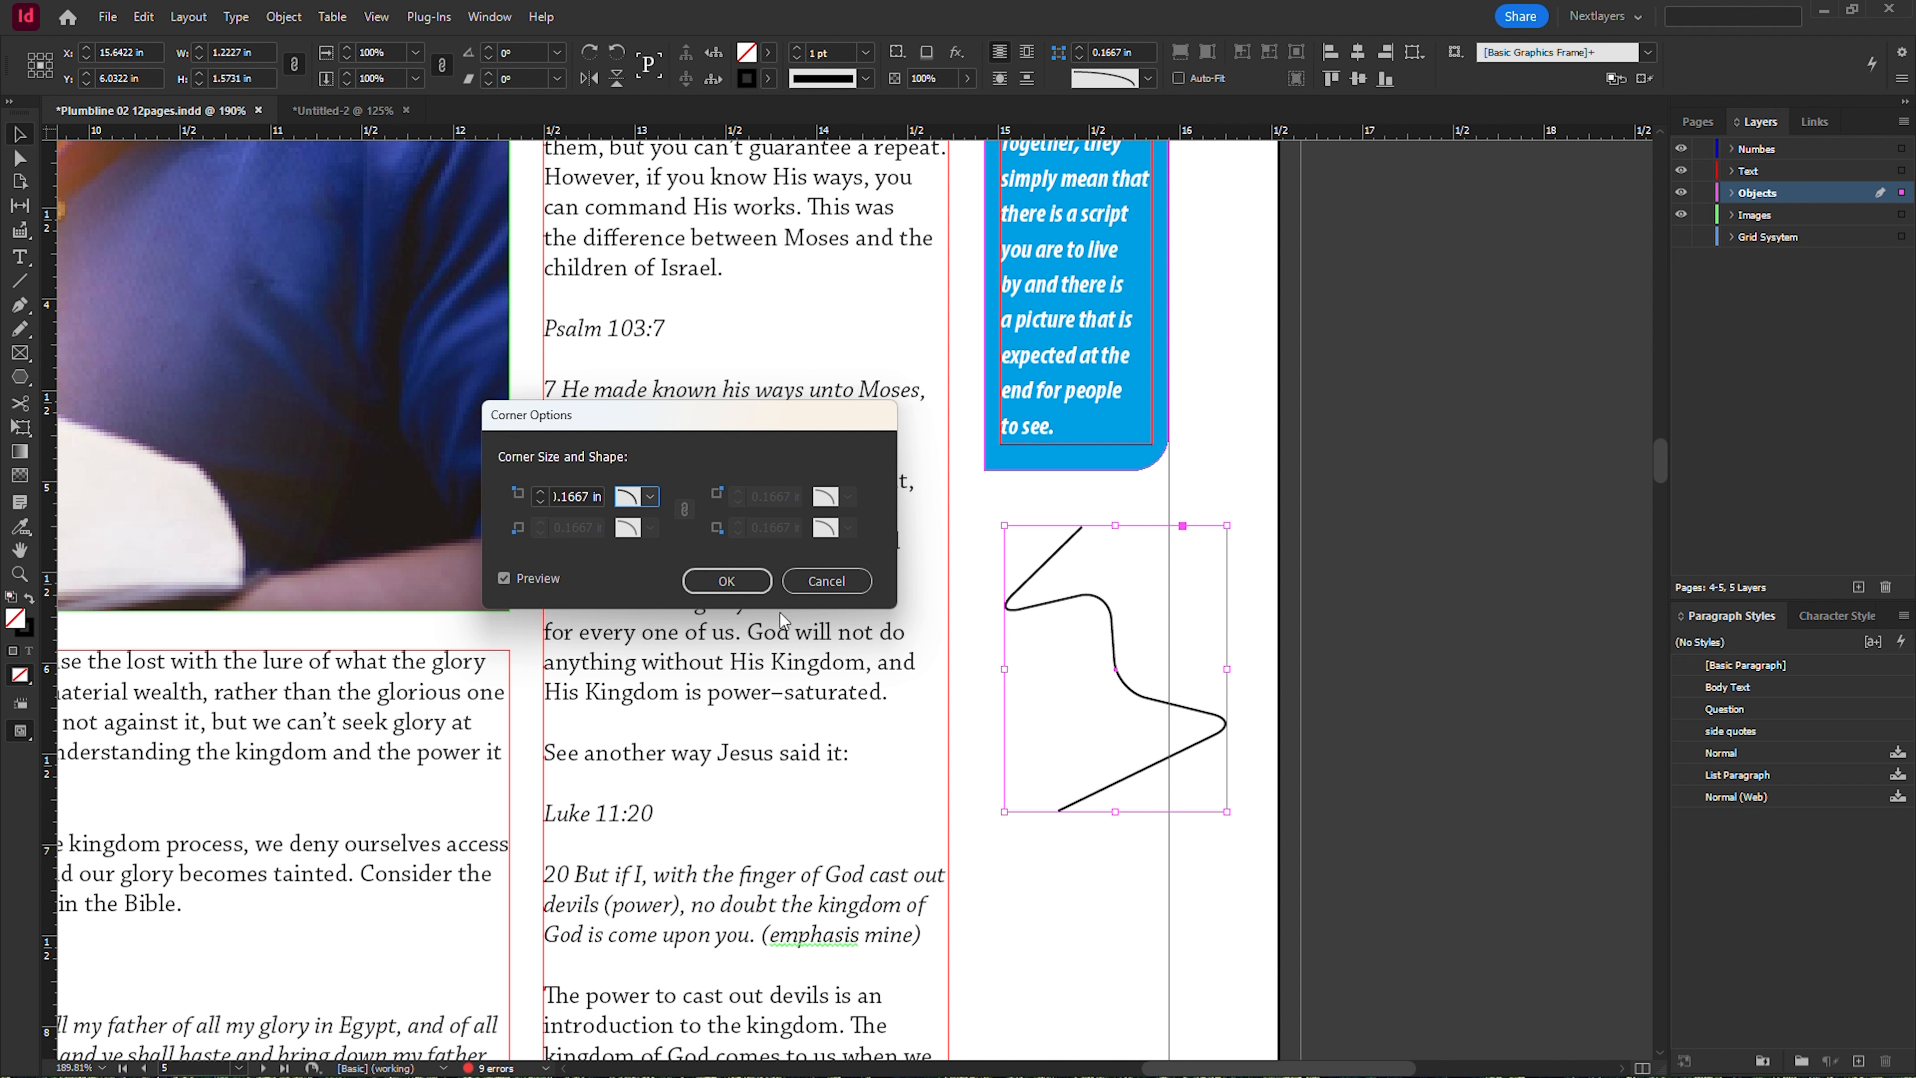
left_click(755, 580)
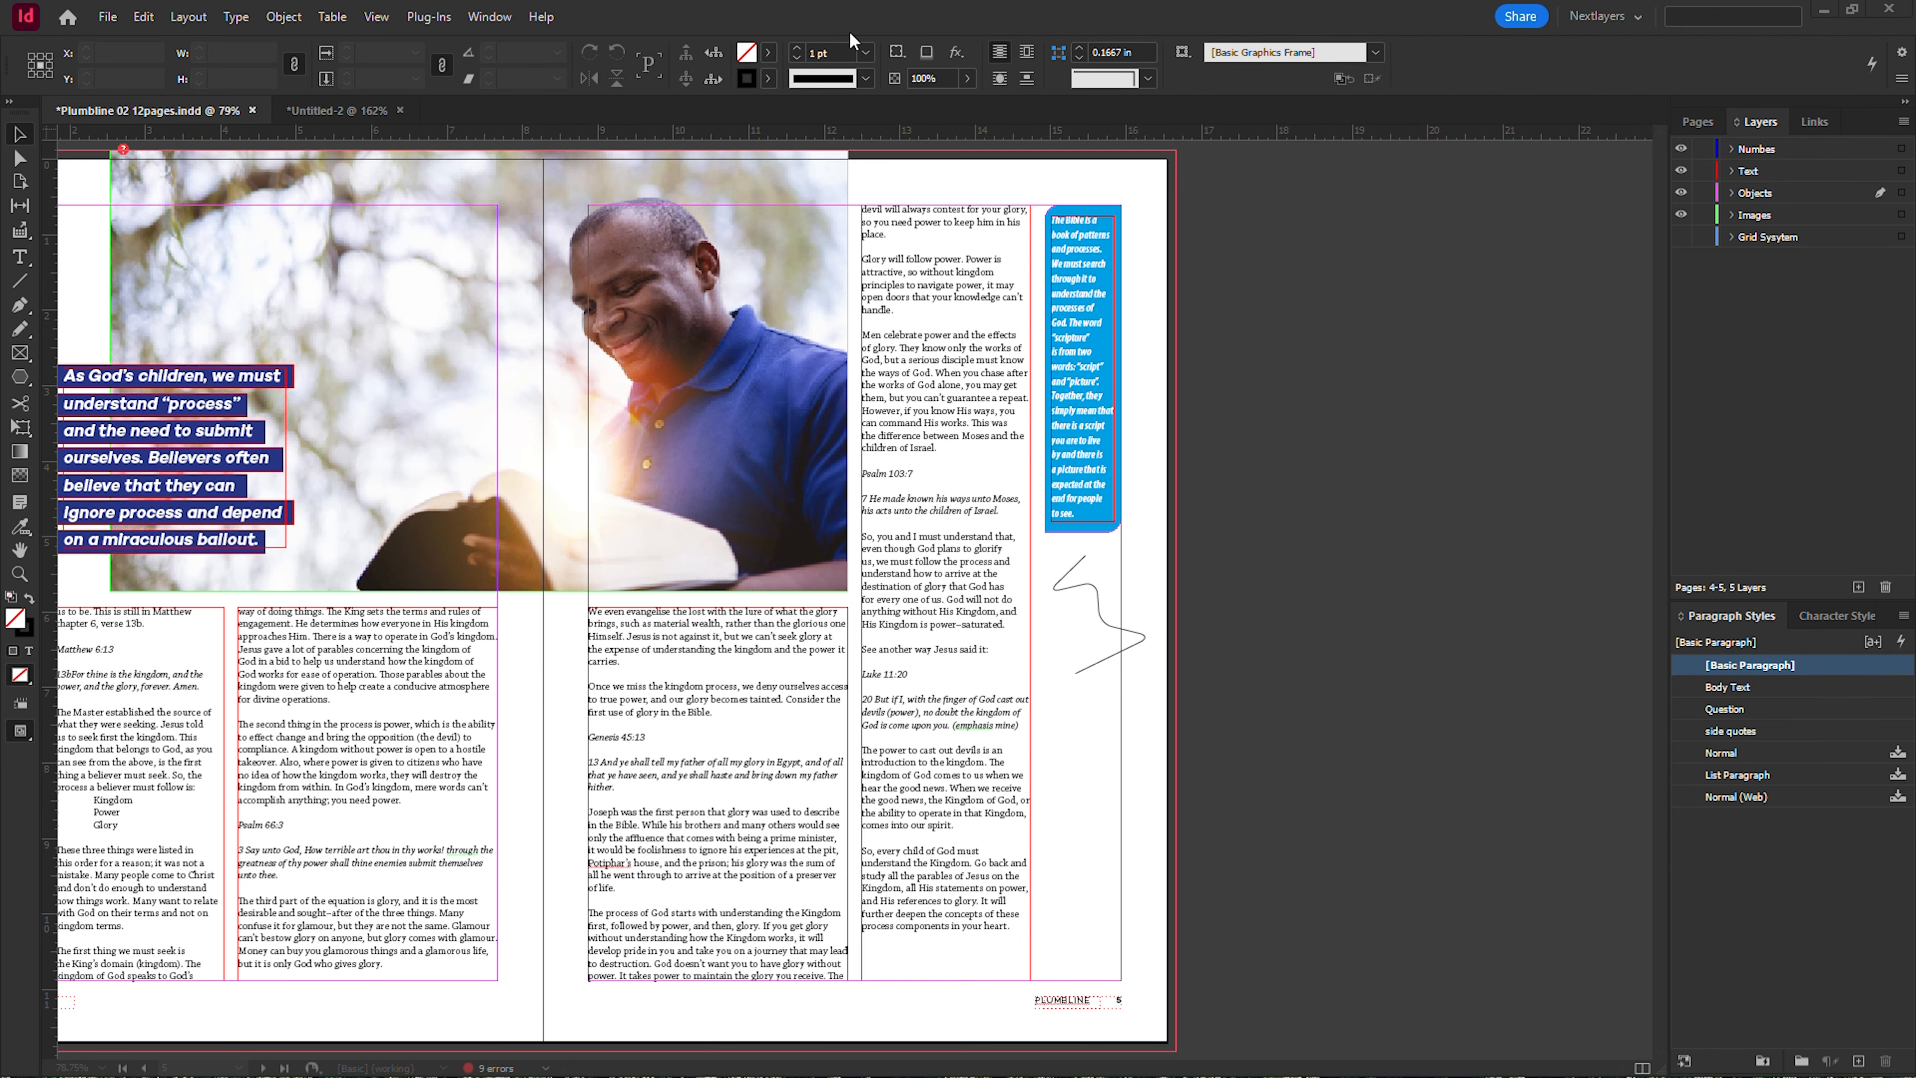
In the Untitled-2 document, create a text frame about 154 by 71 mm reading "CANVAS & PIXELS" on two lines in Campton Black, 72 pt.
left_click(334, 114)
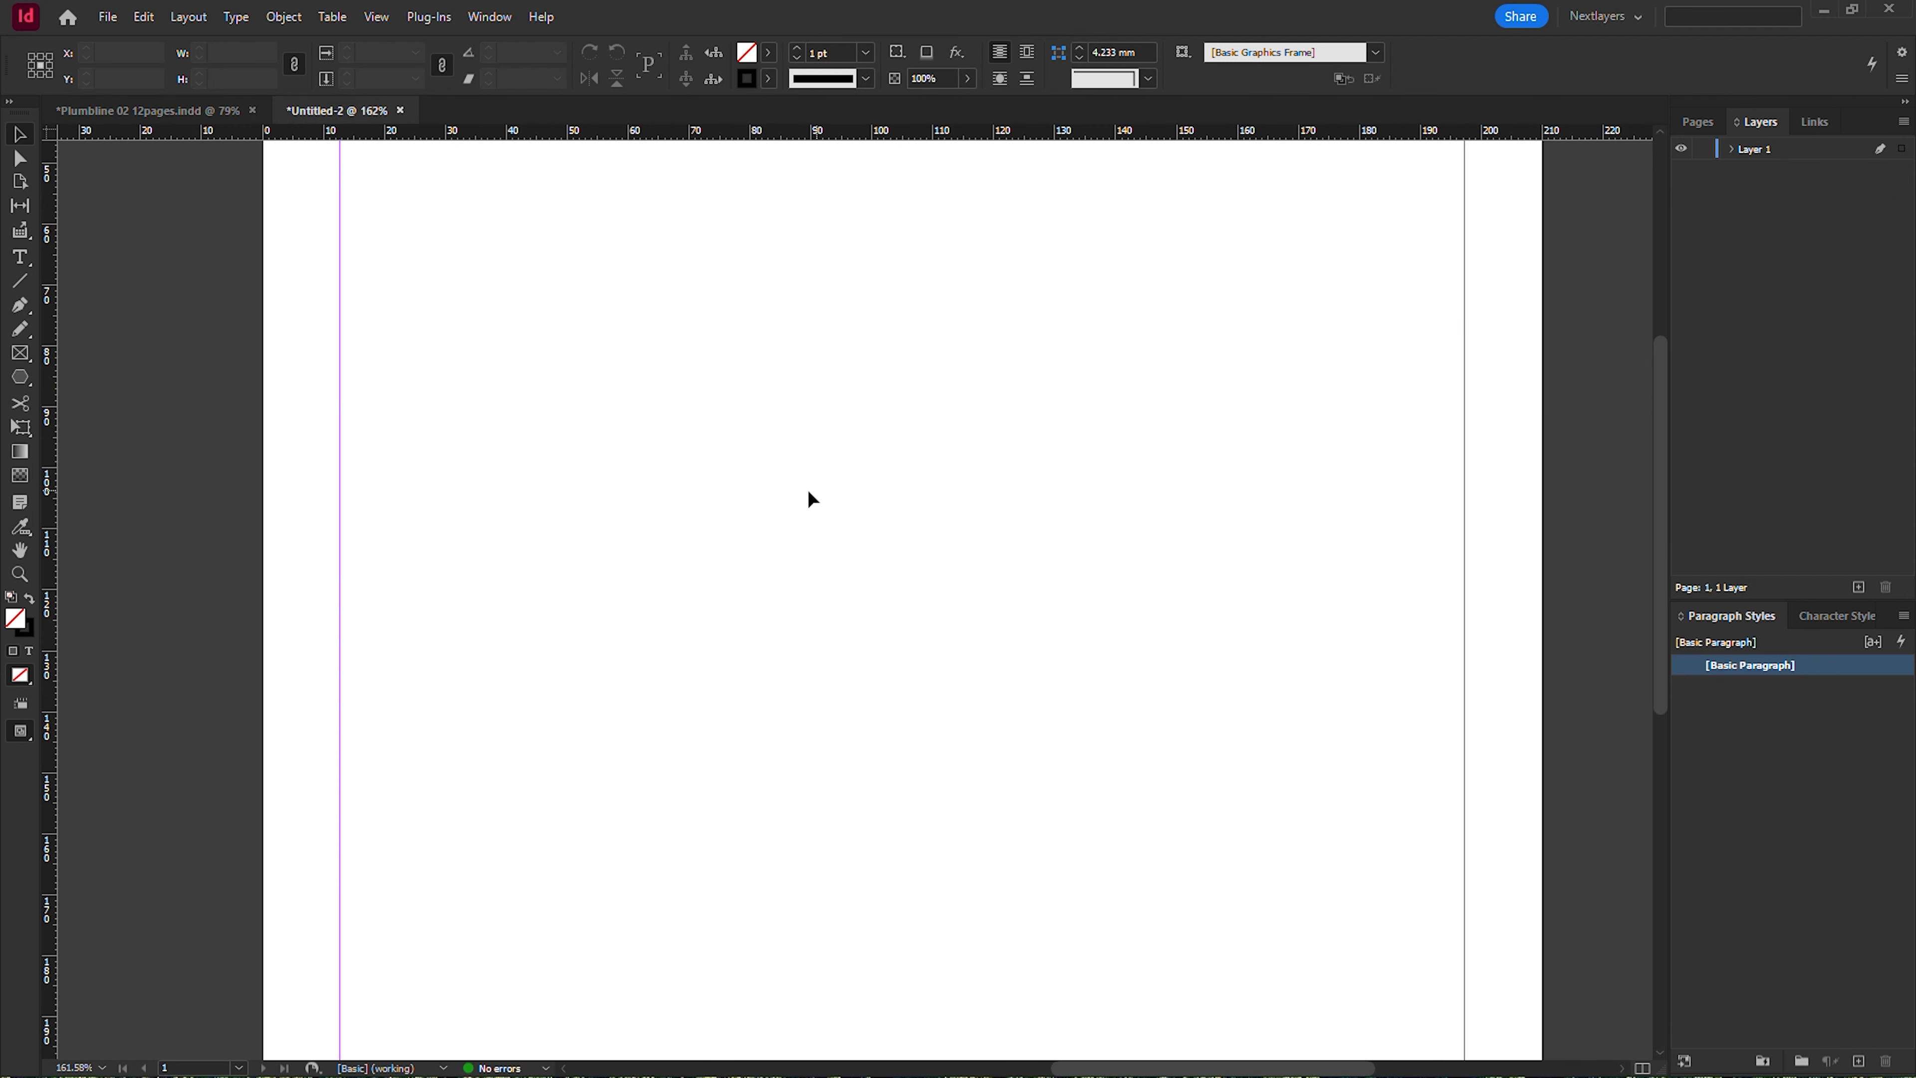
key("t")
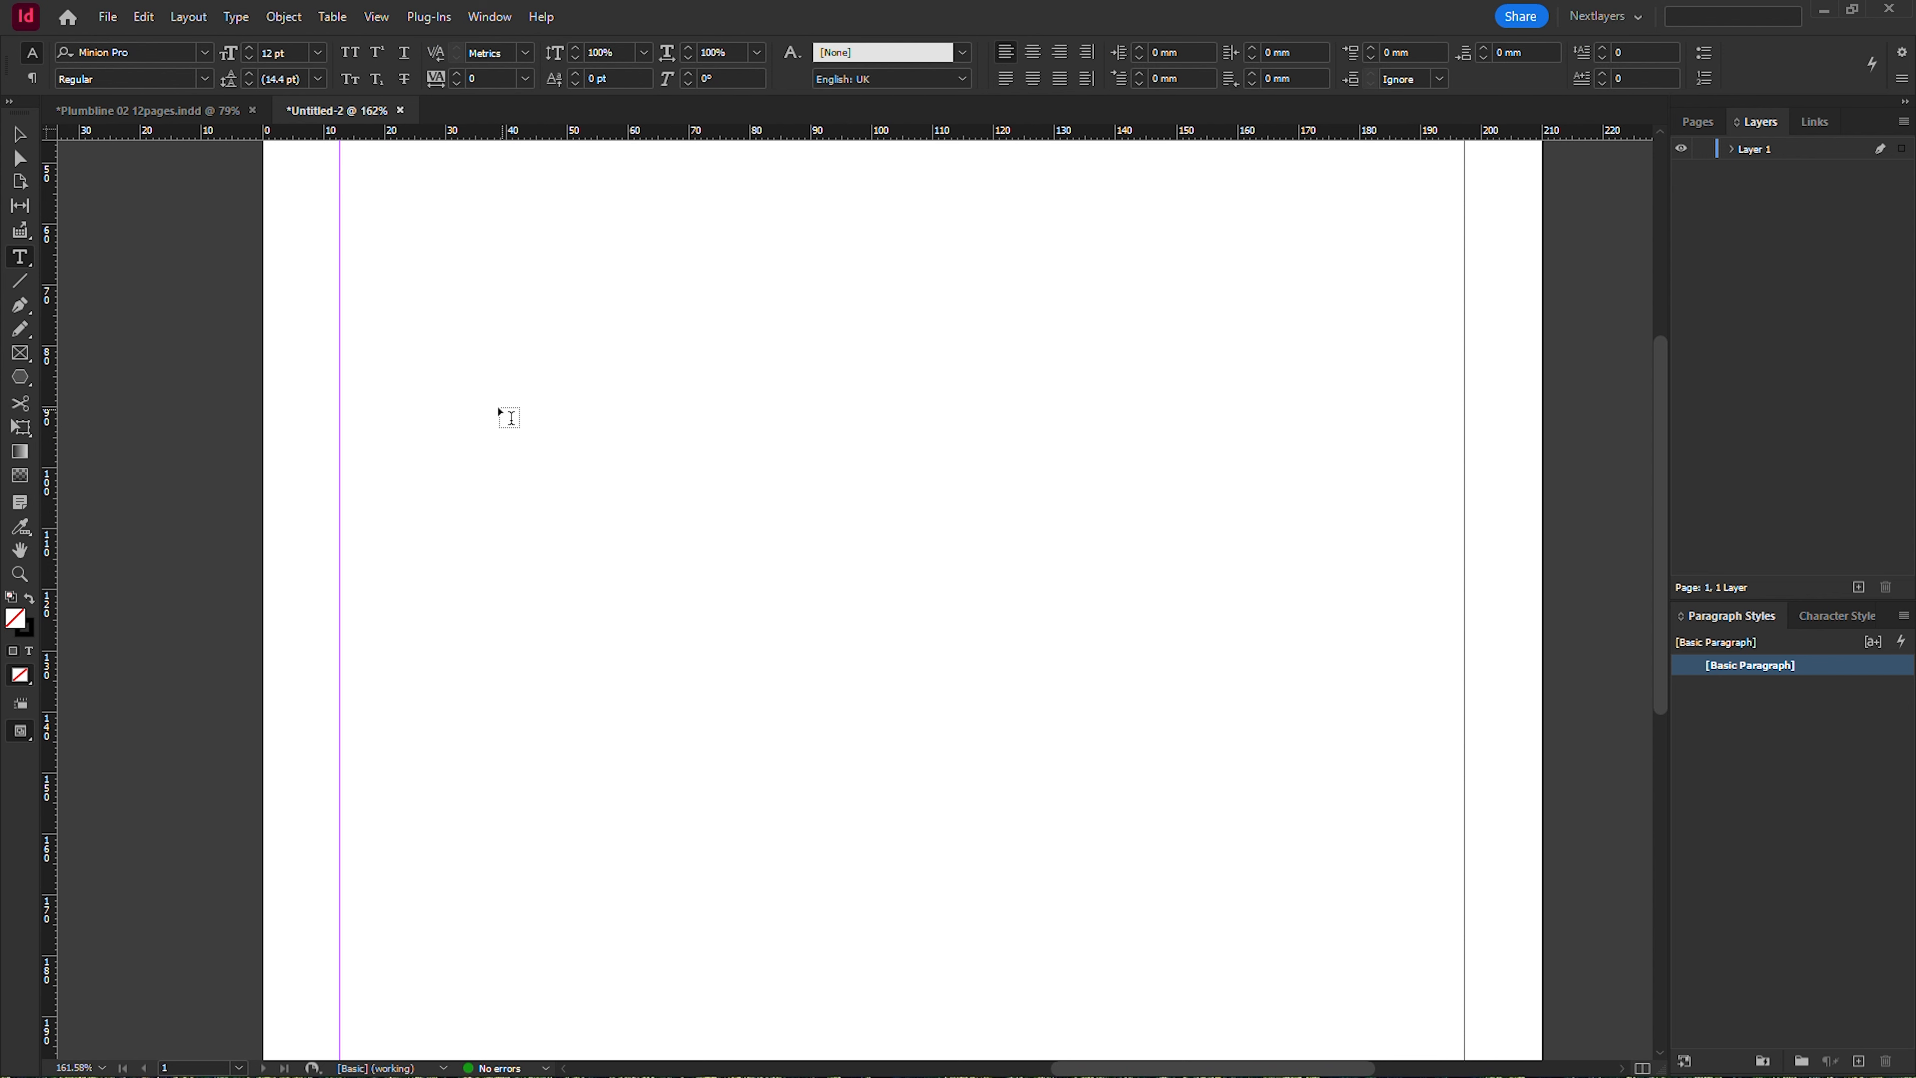
left_click_drag(407, 374, 1348, 809)
type("CANVAS & PIXELS")
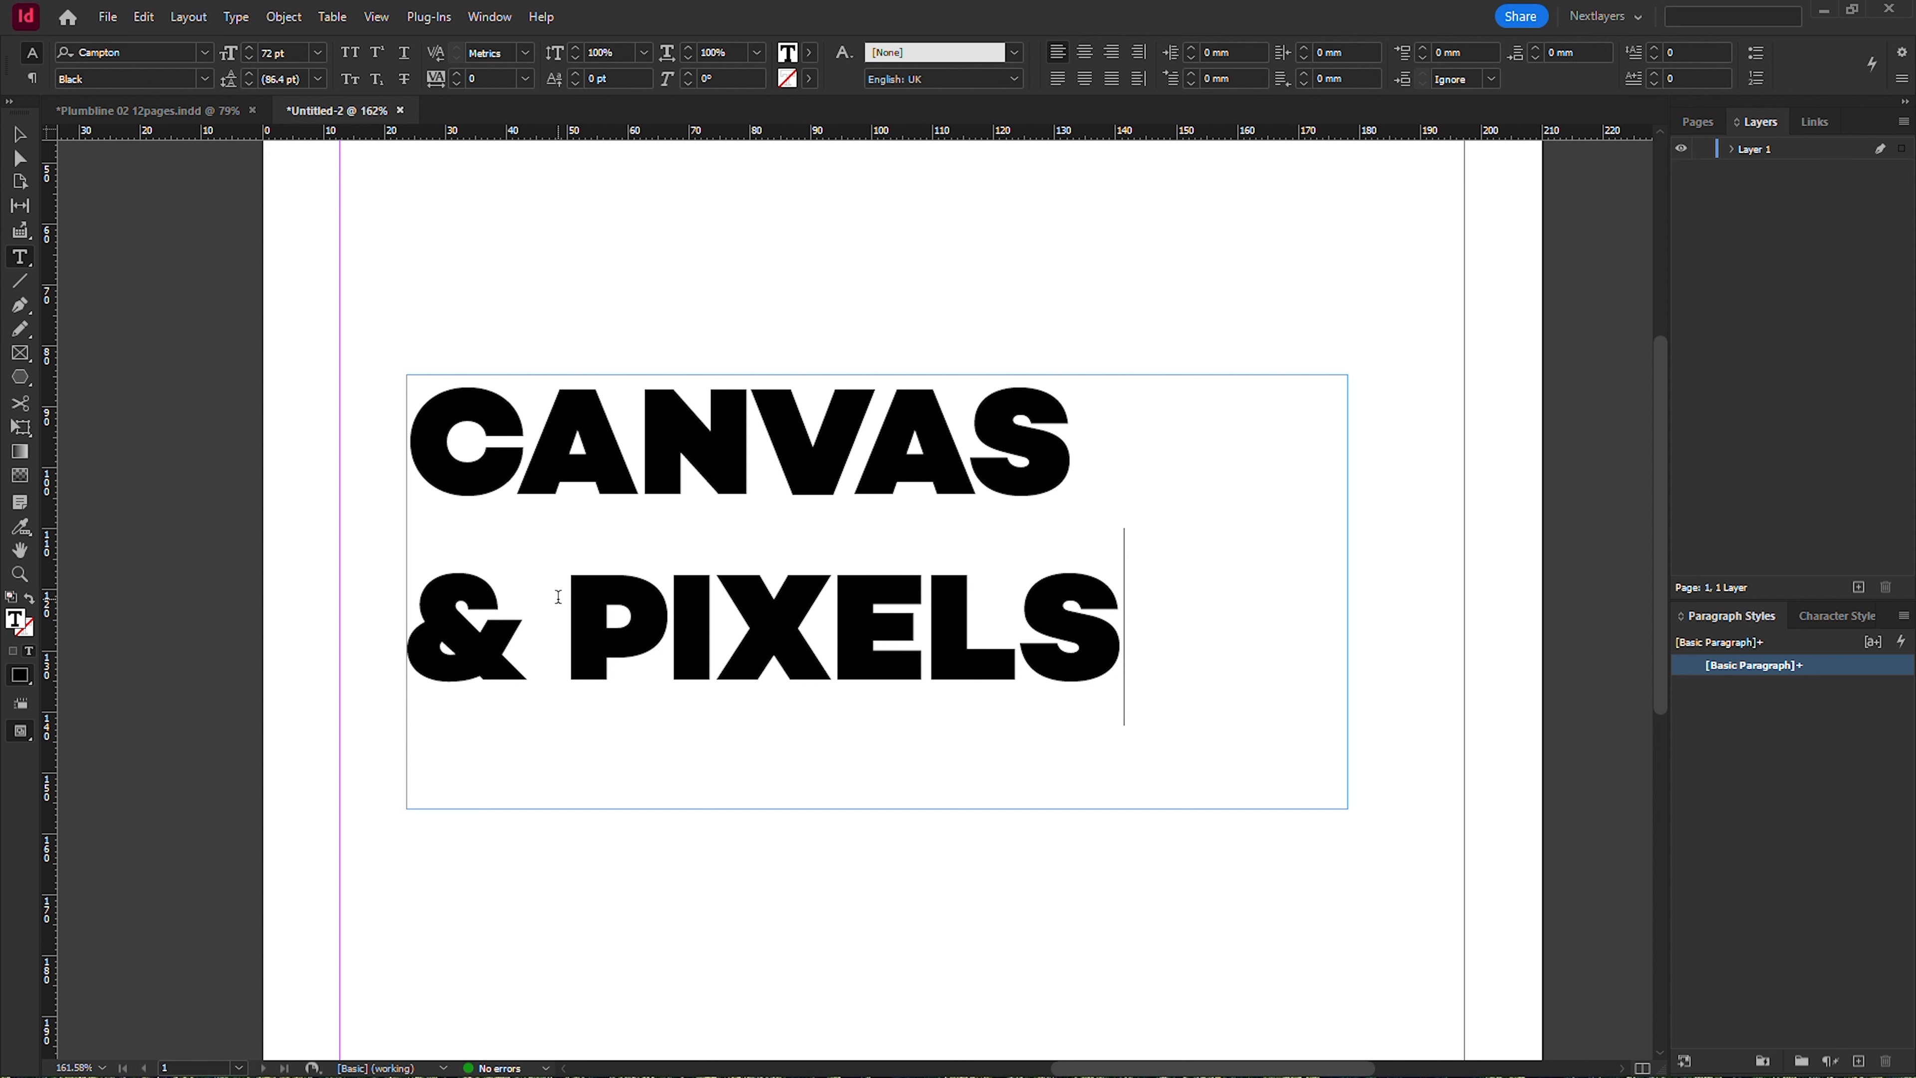
Delete the word CANVAS and its emptied line from the text frame, and finish text editing.
double_click(1027, 487)
key("BackSpace")
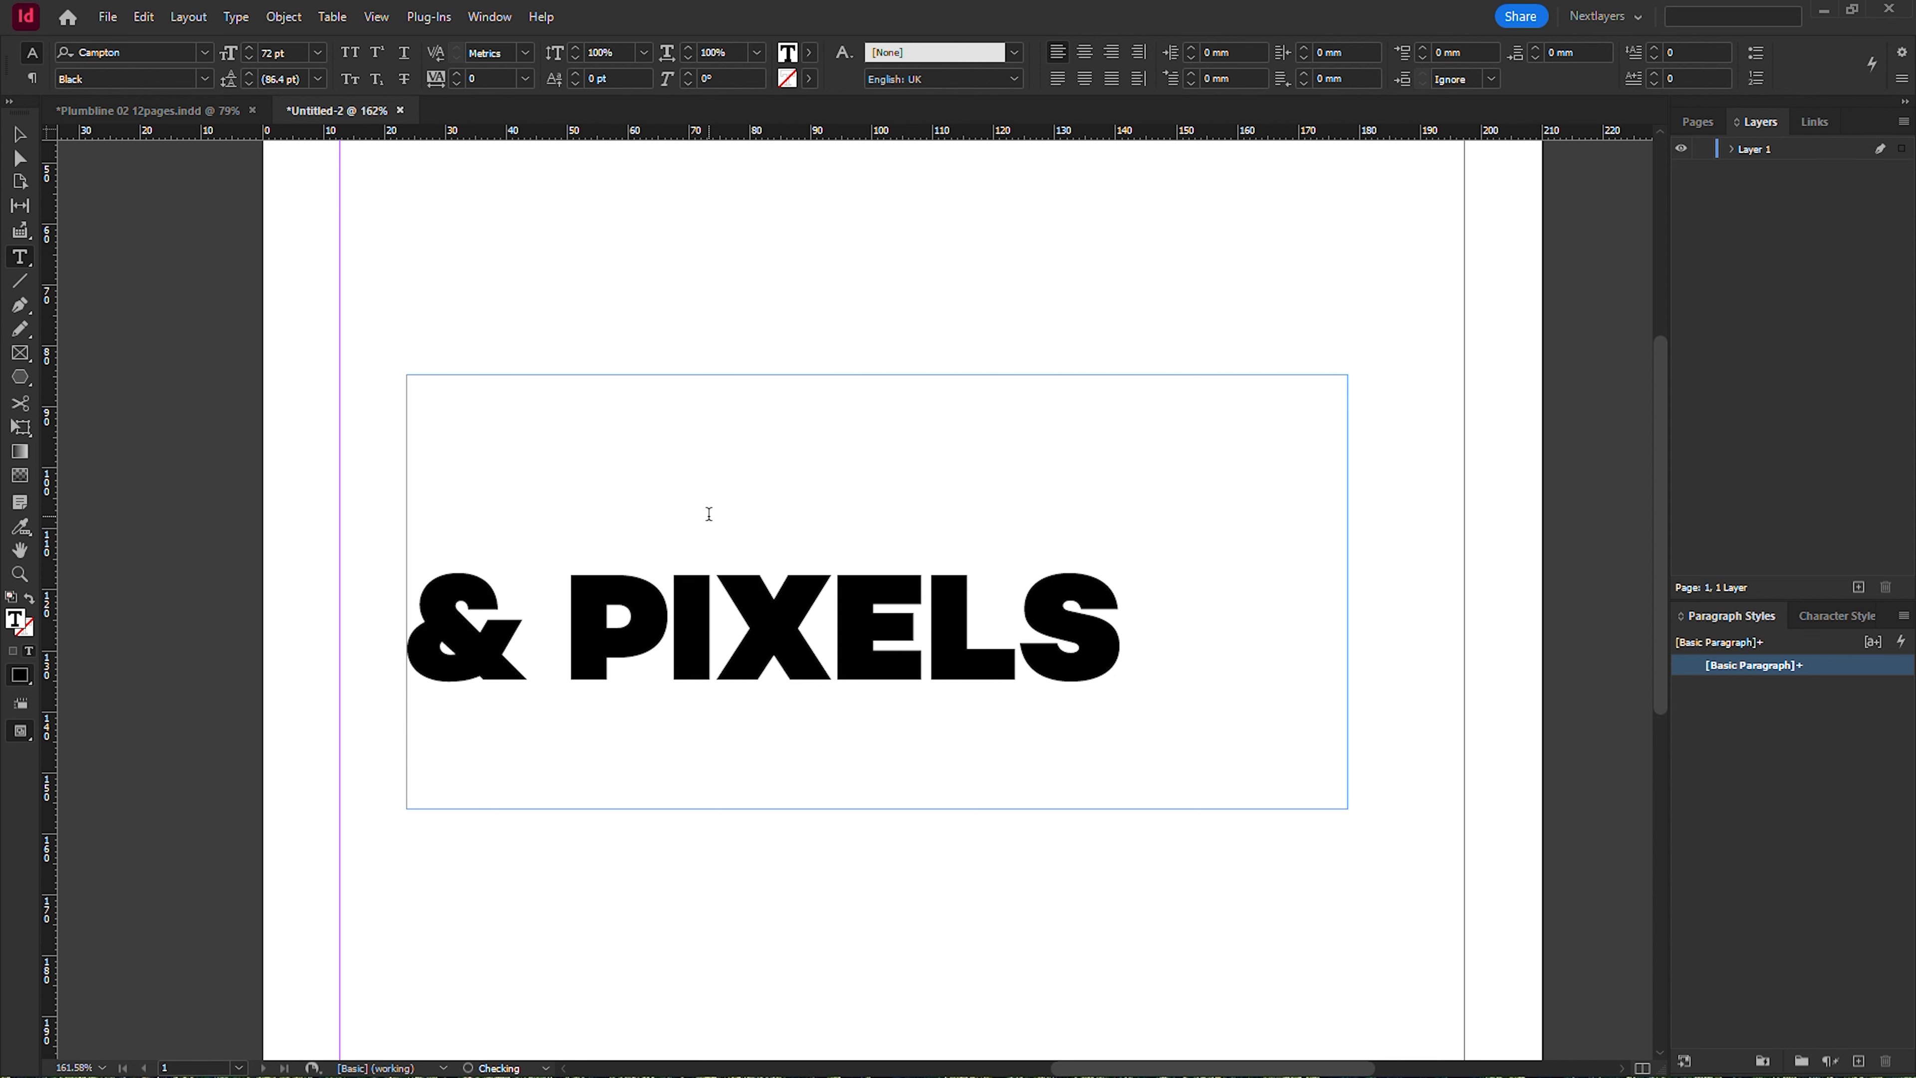
key("Delete")
key("Escape")
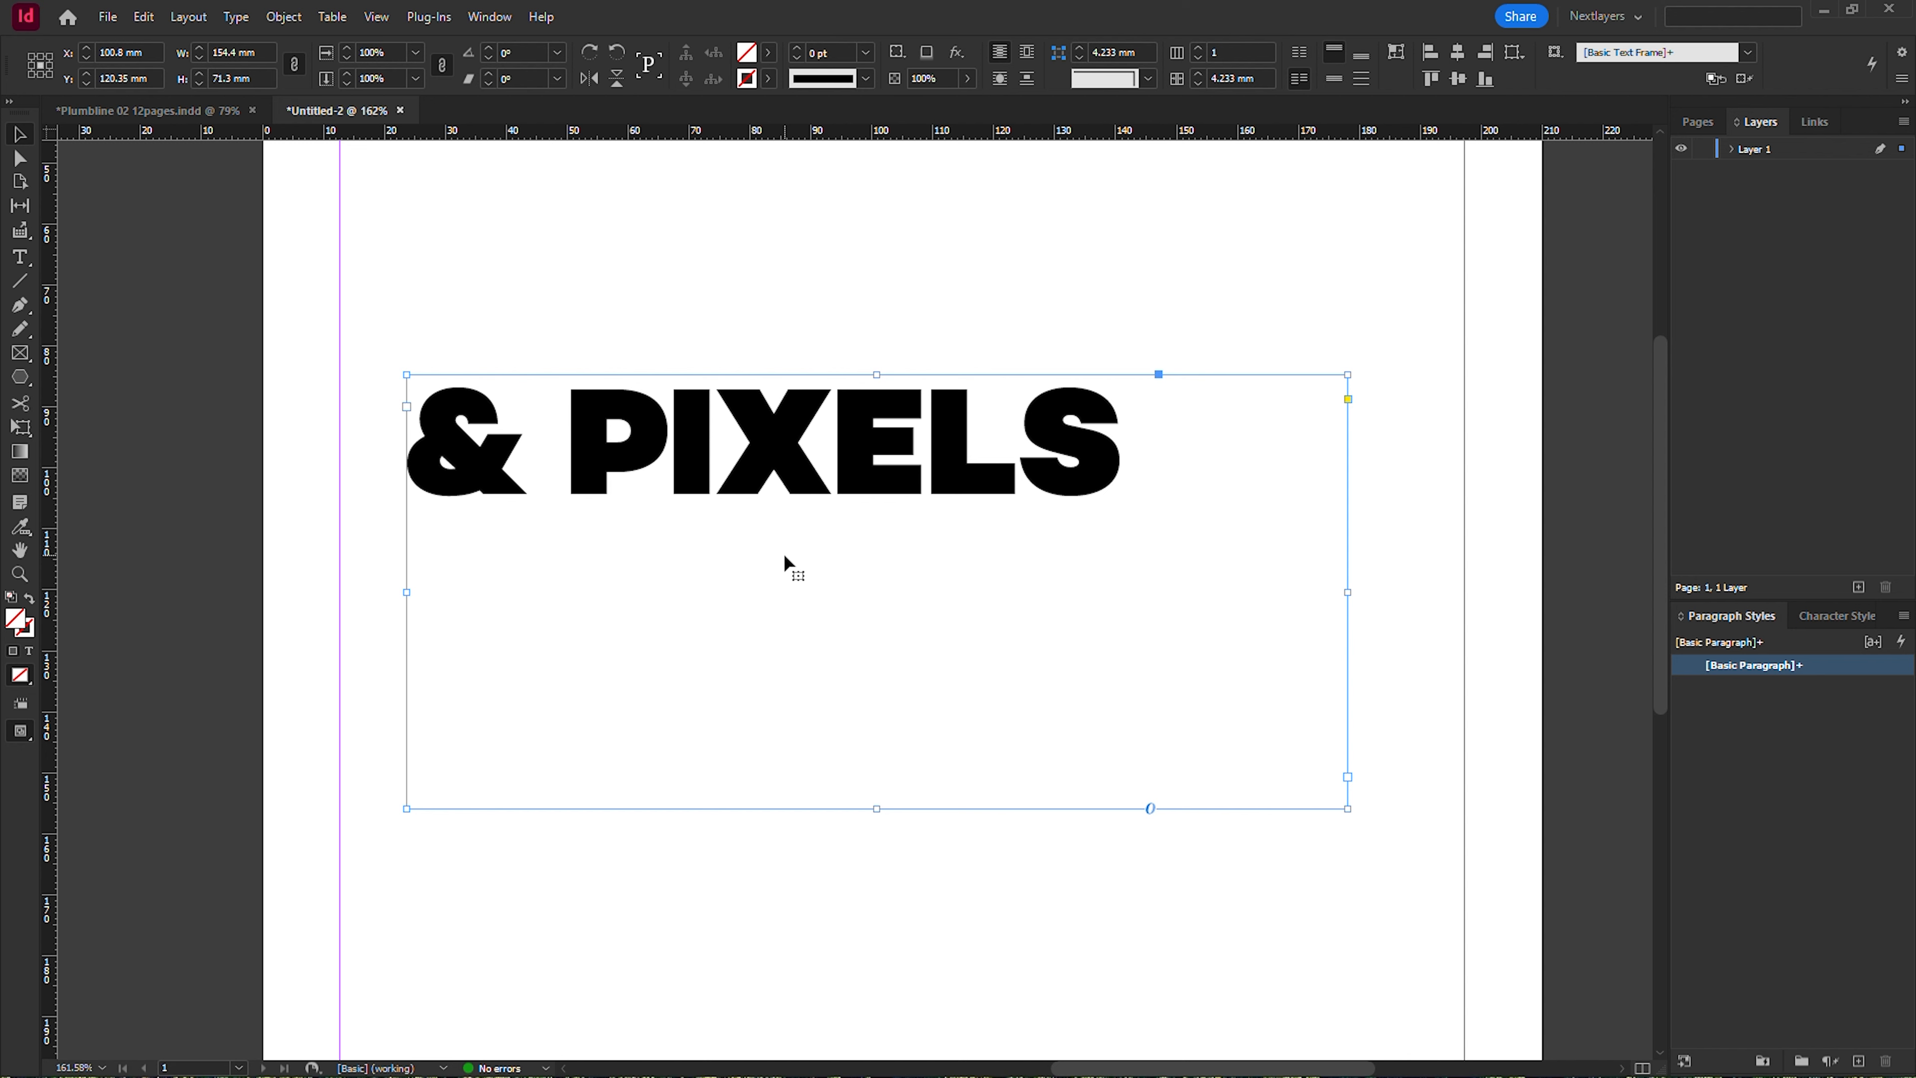
Convert the "& PIXELS" text to outlines, move the outlines to about X 100.8 mm, Y 108.5 mm, and deselect them.
left_click(248, 20)
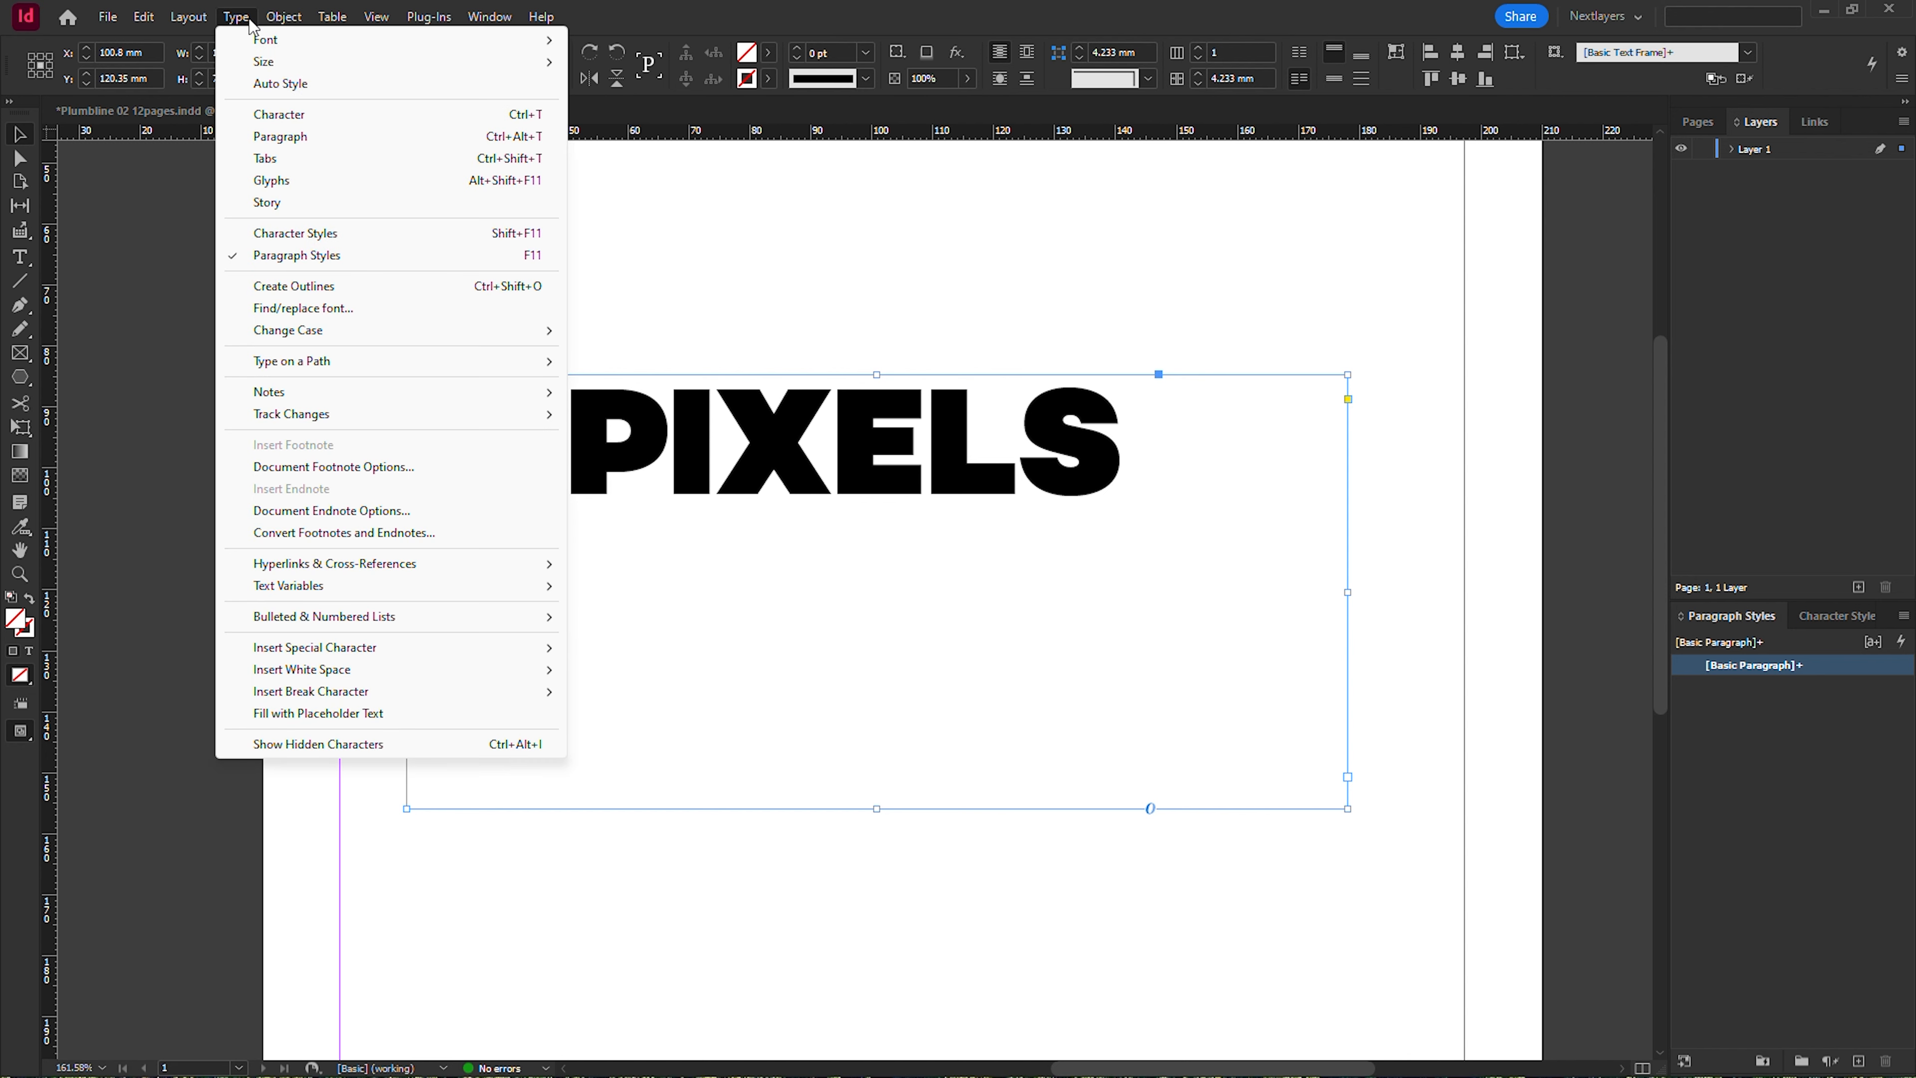
left_click(296, 288)
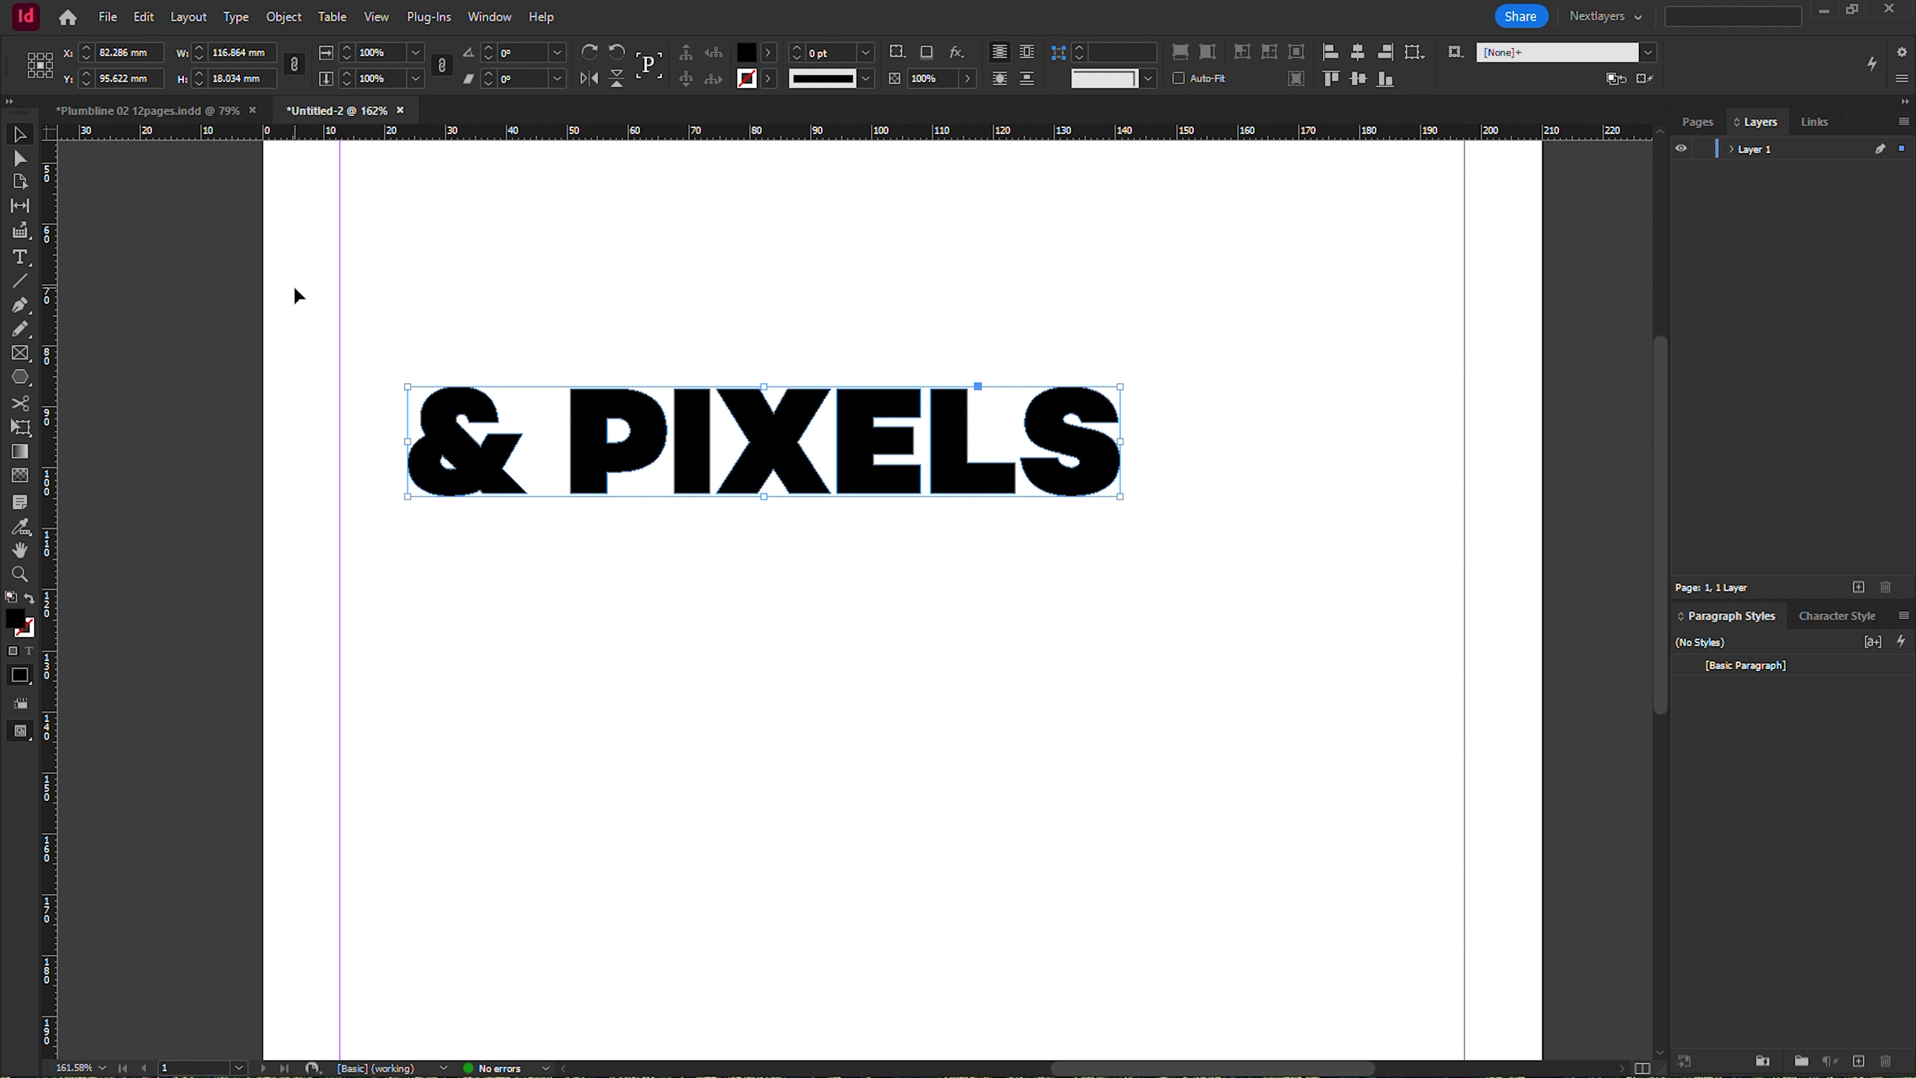
left_click_drag(629, 450, 745, 528)
left_click(836, 362)
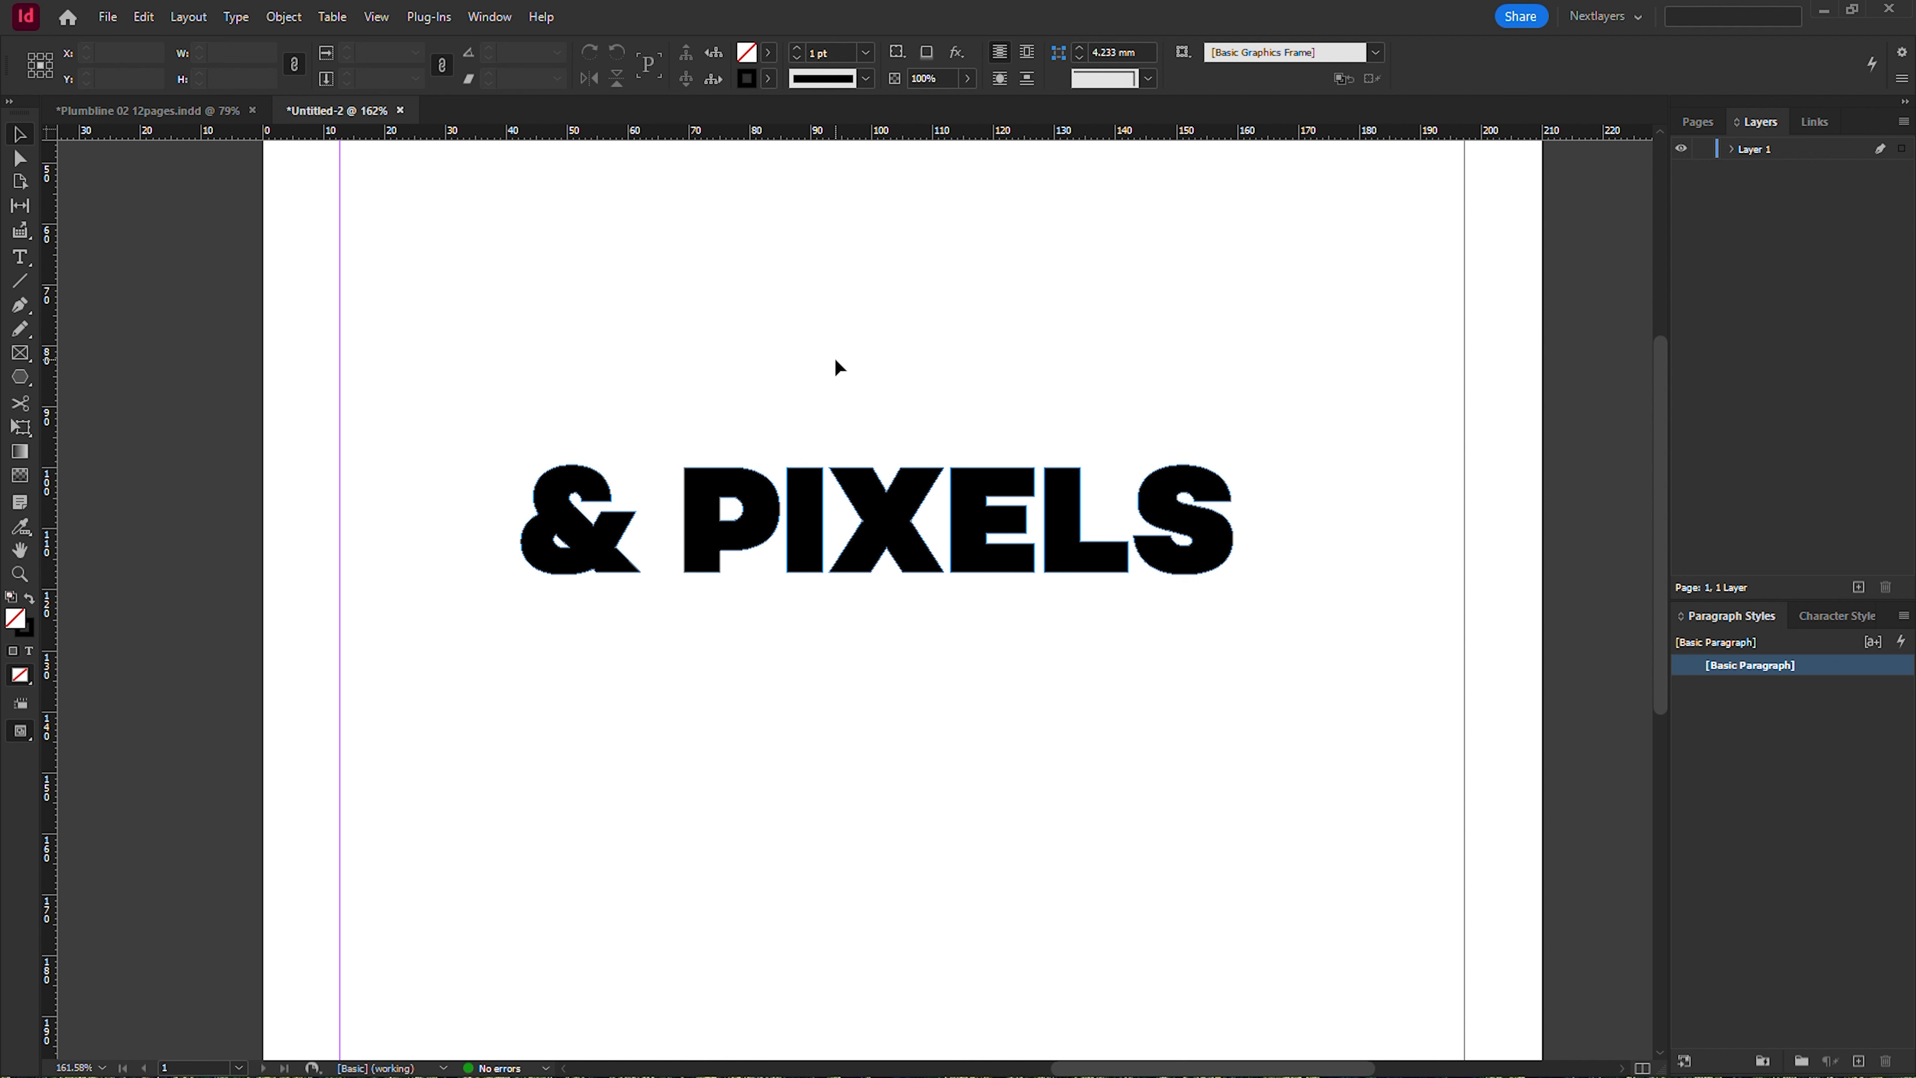
Place the image MHL_1989 1 inside the "& PIXELS" outlines.
left_click(855, 476)
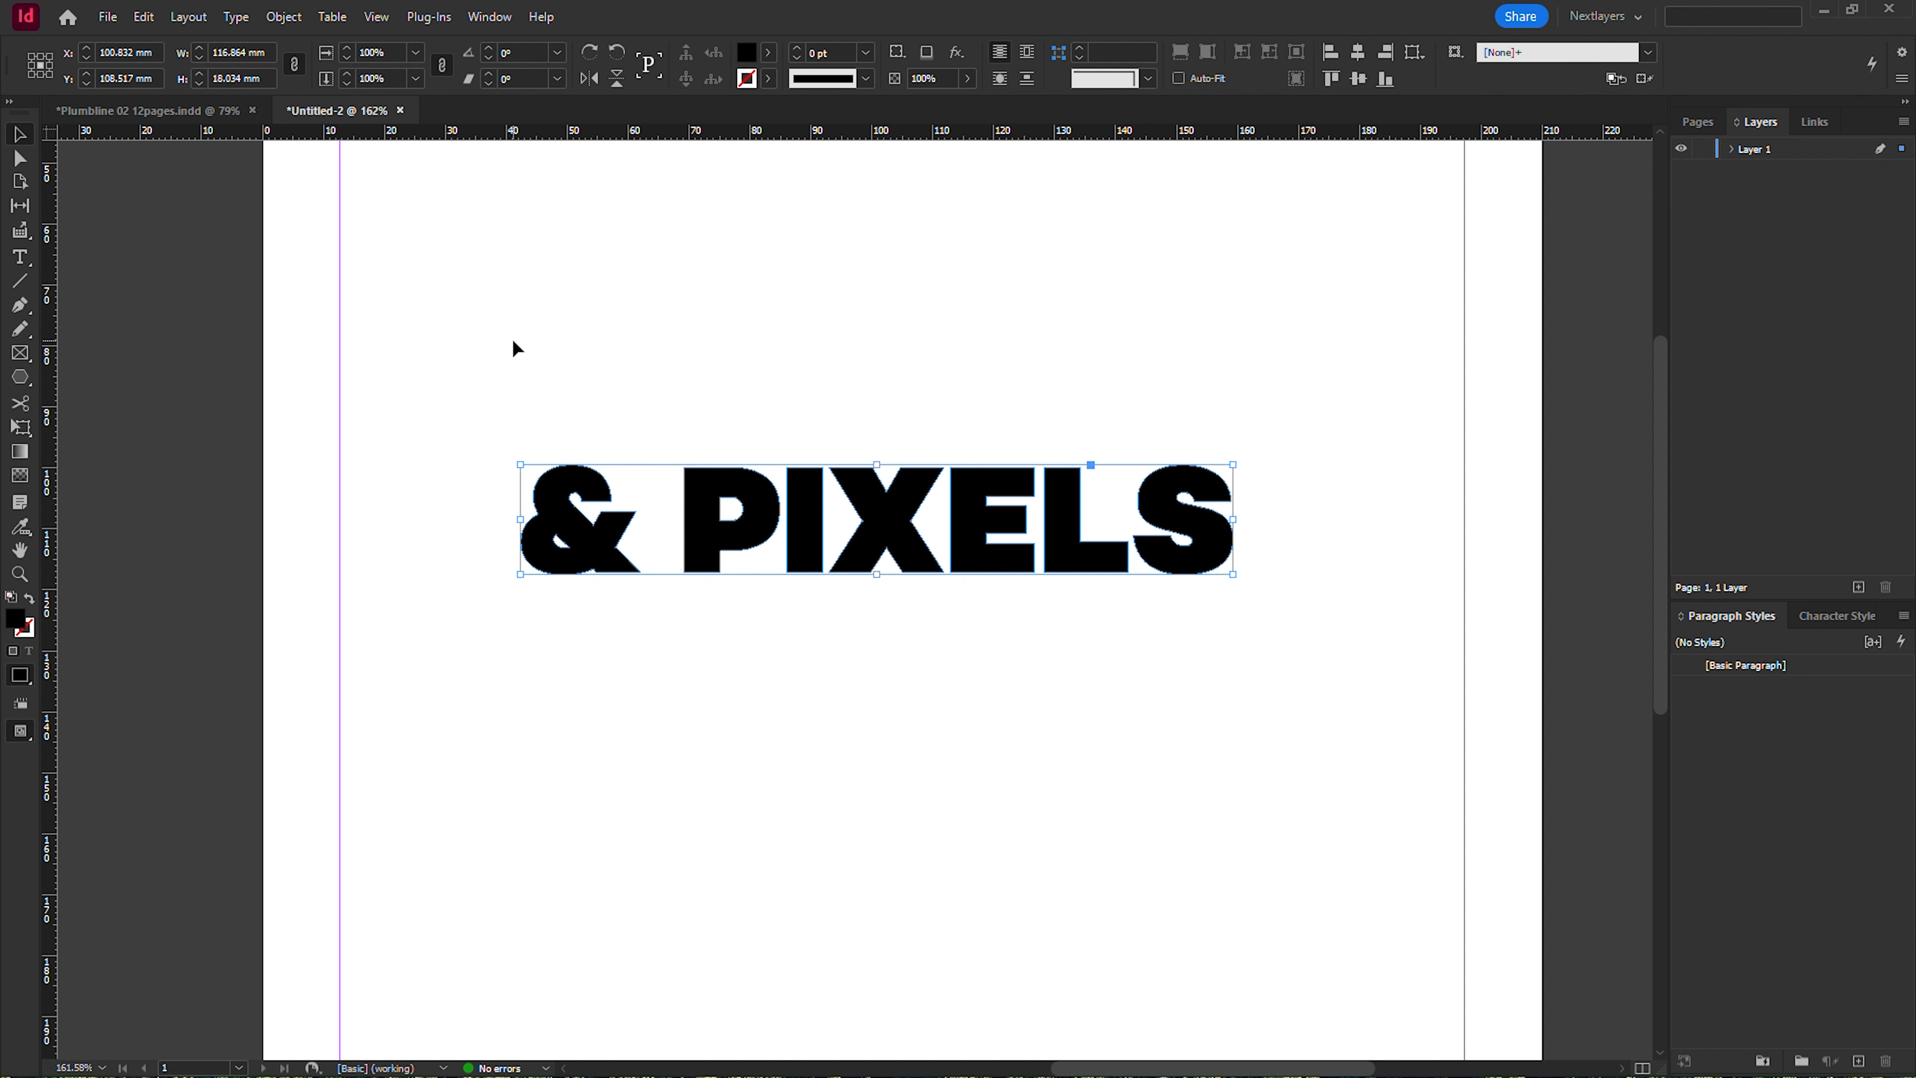
key("ctrl+d")
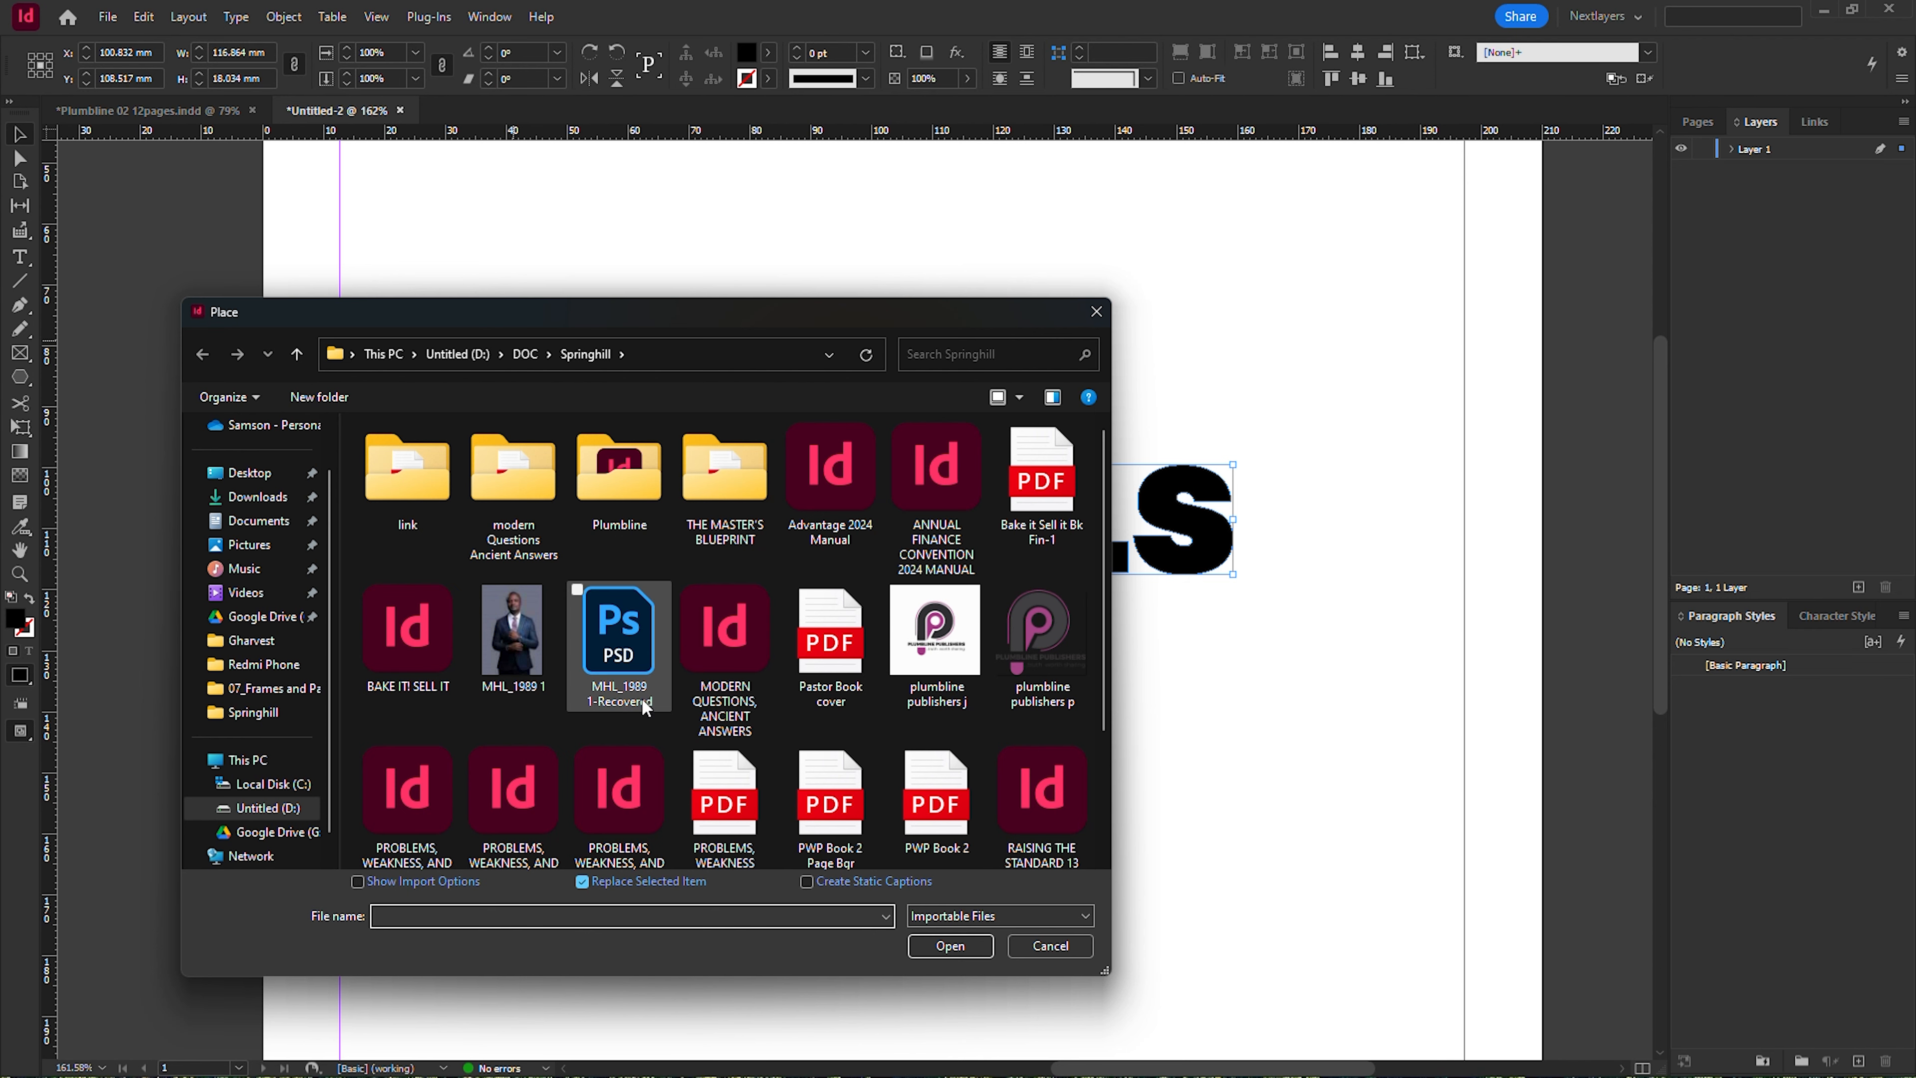
double_click(503, 621)
left_click(743, 516)
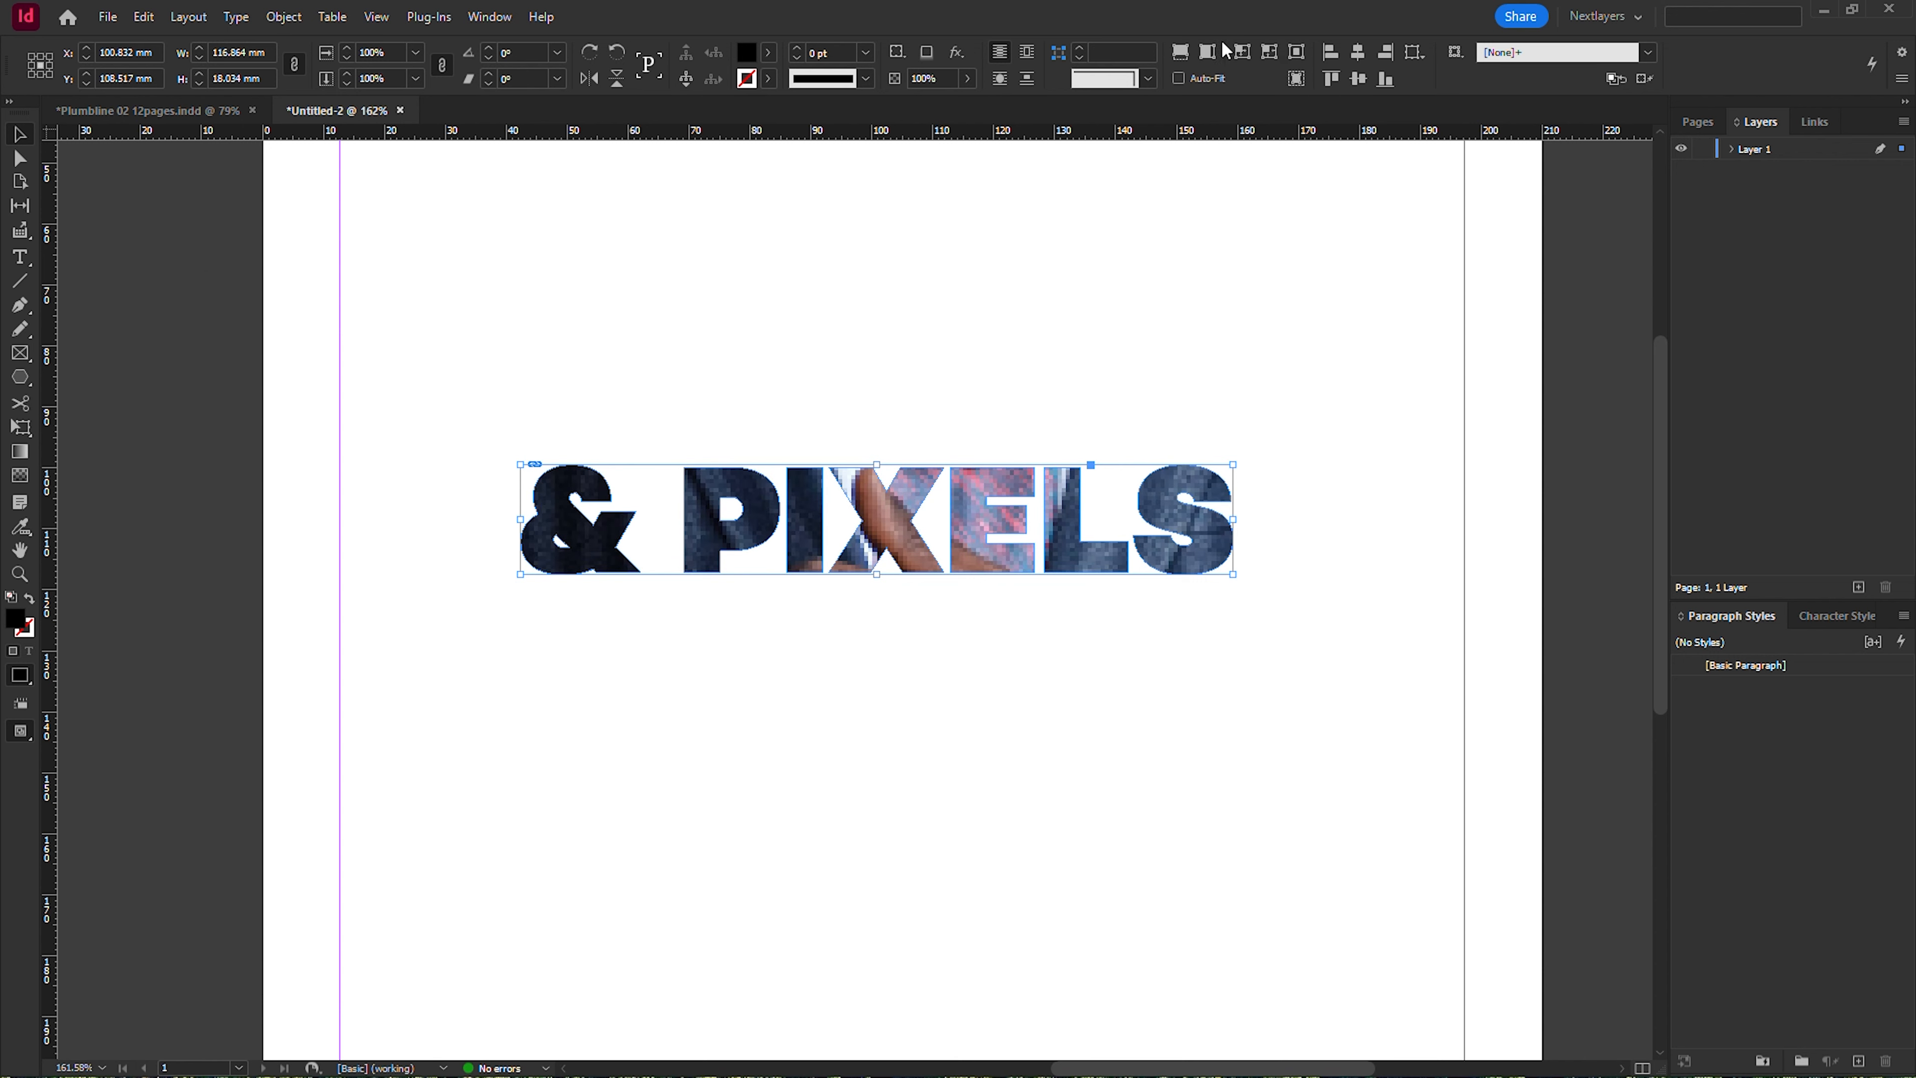
Make the image fill the "& PIXELS" outlines proportionally, comparing this with fitting the content proportionally, and deselect the outlines.
left_click(1181, 60)
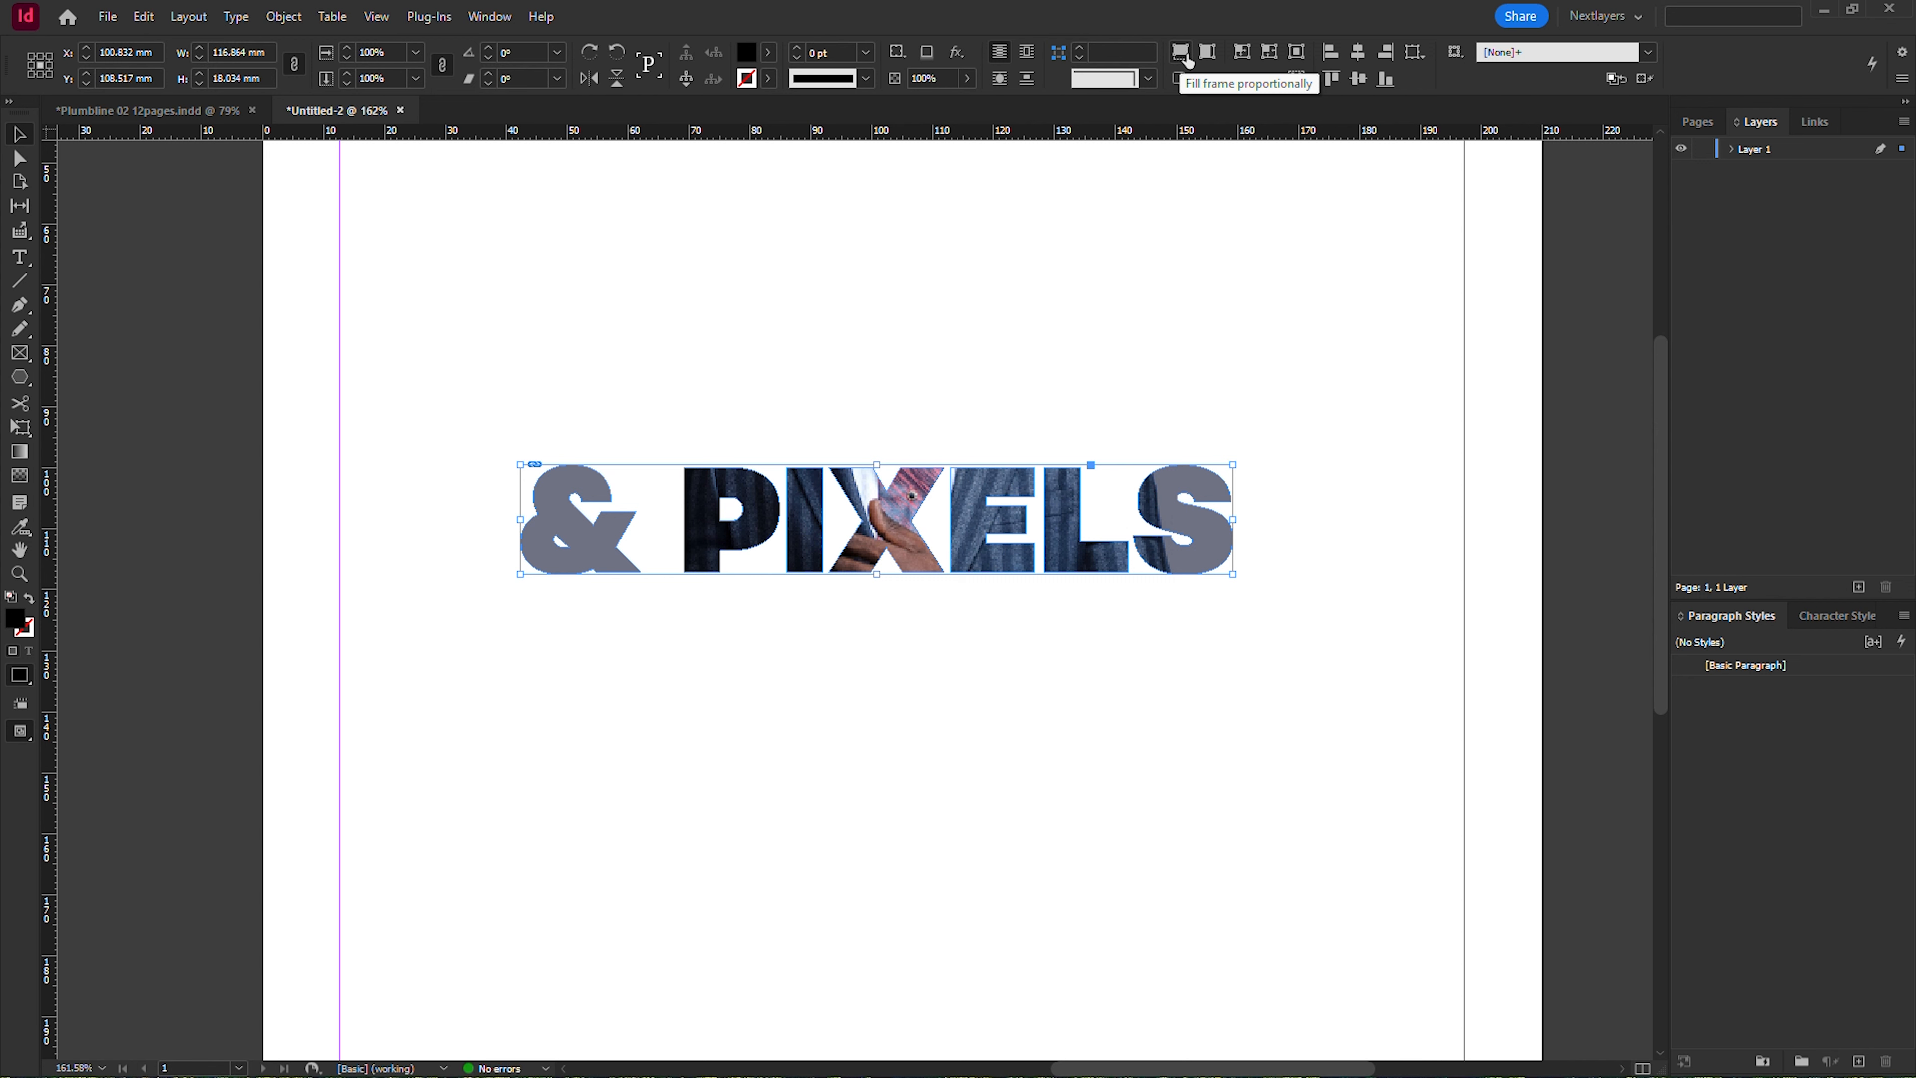
left_click(1209, 55)
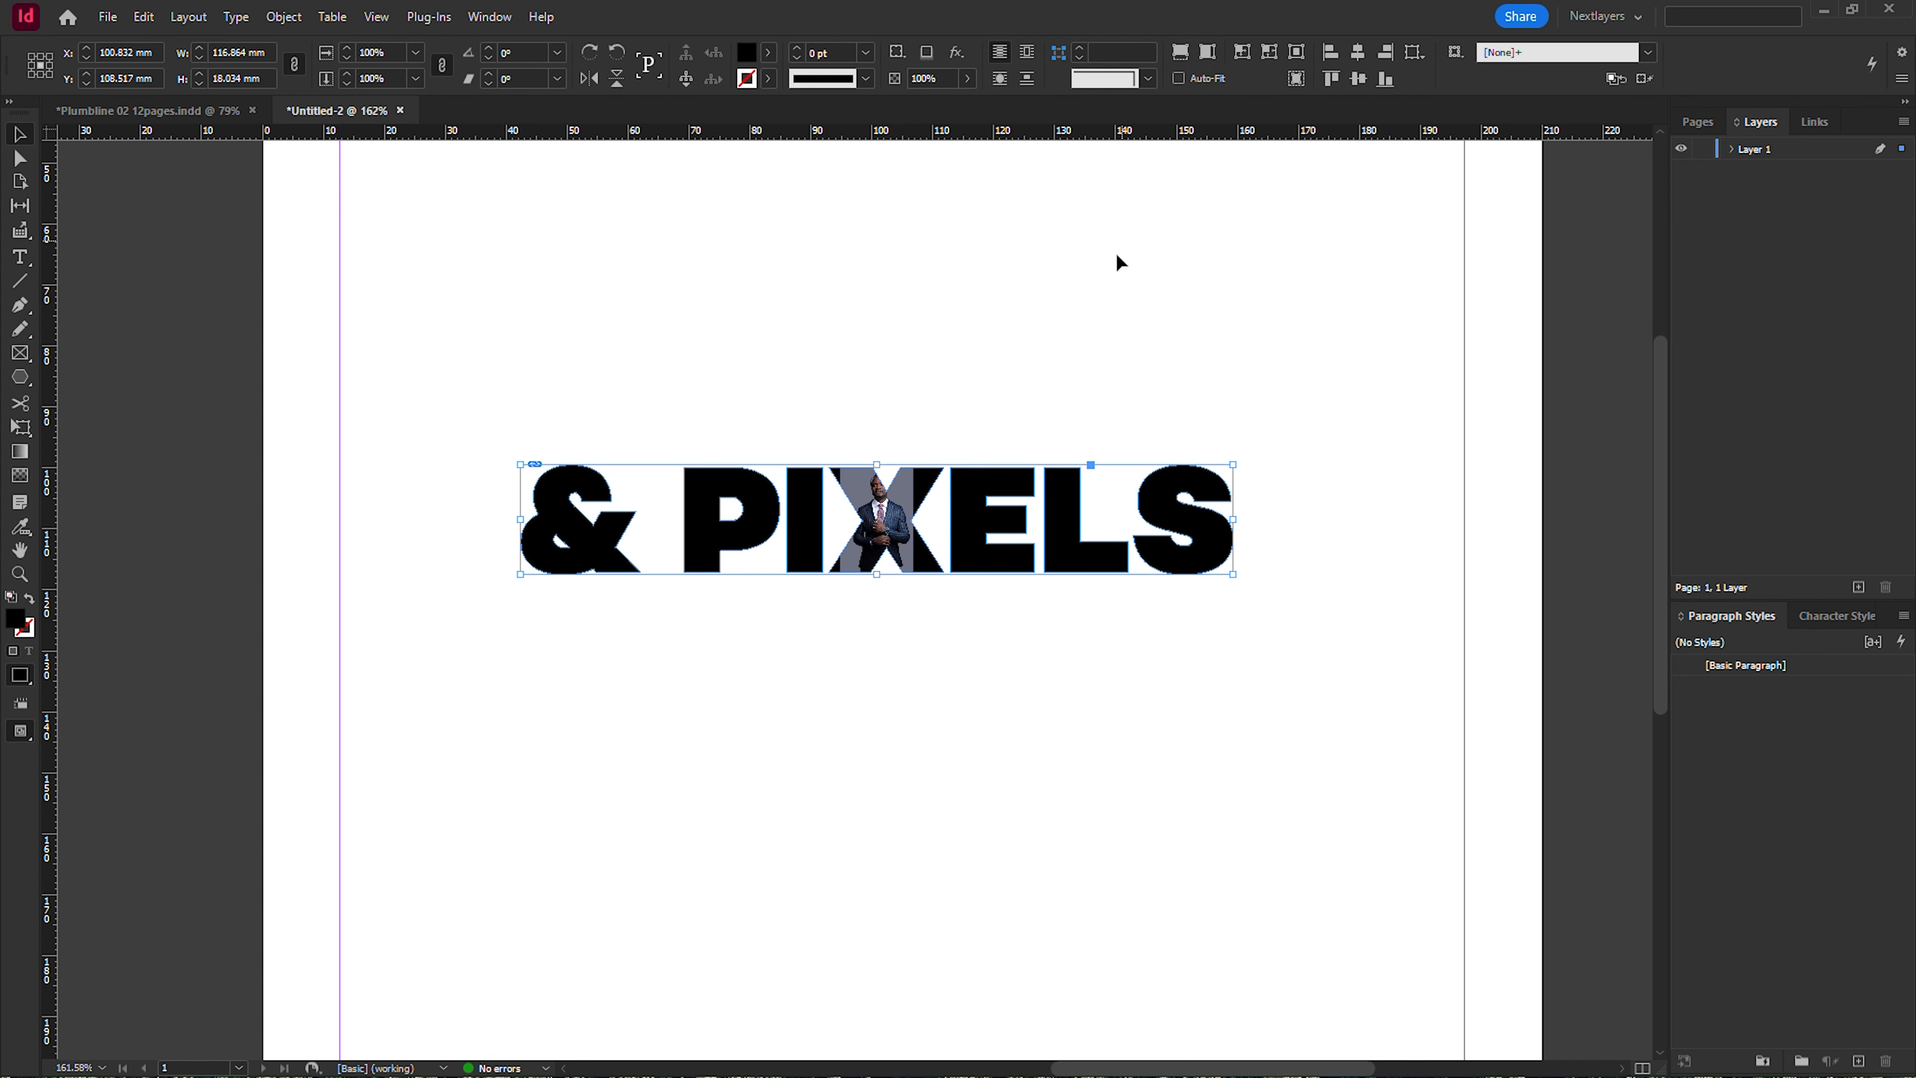
left_click(1183, 55)
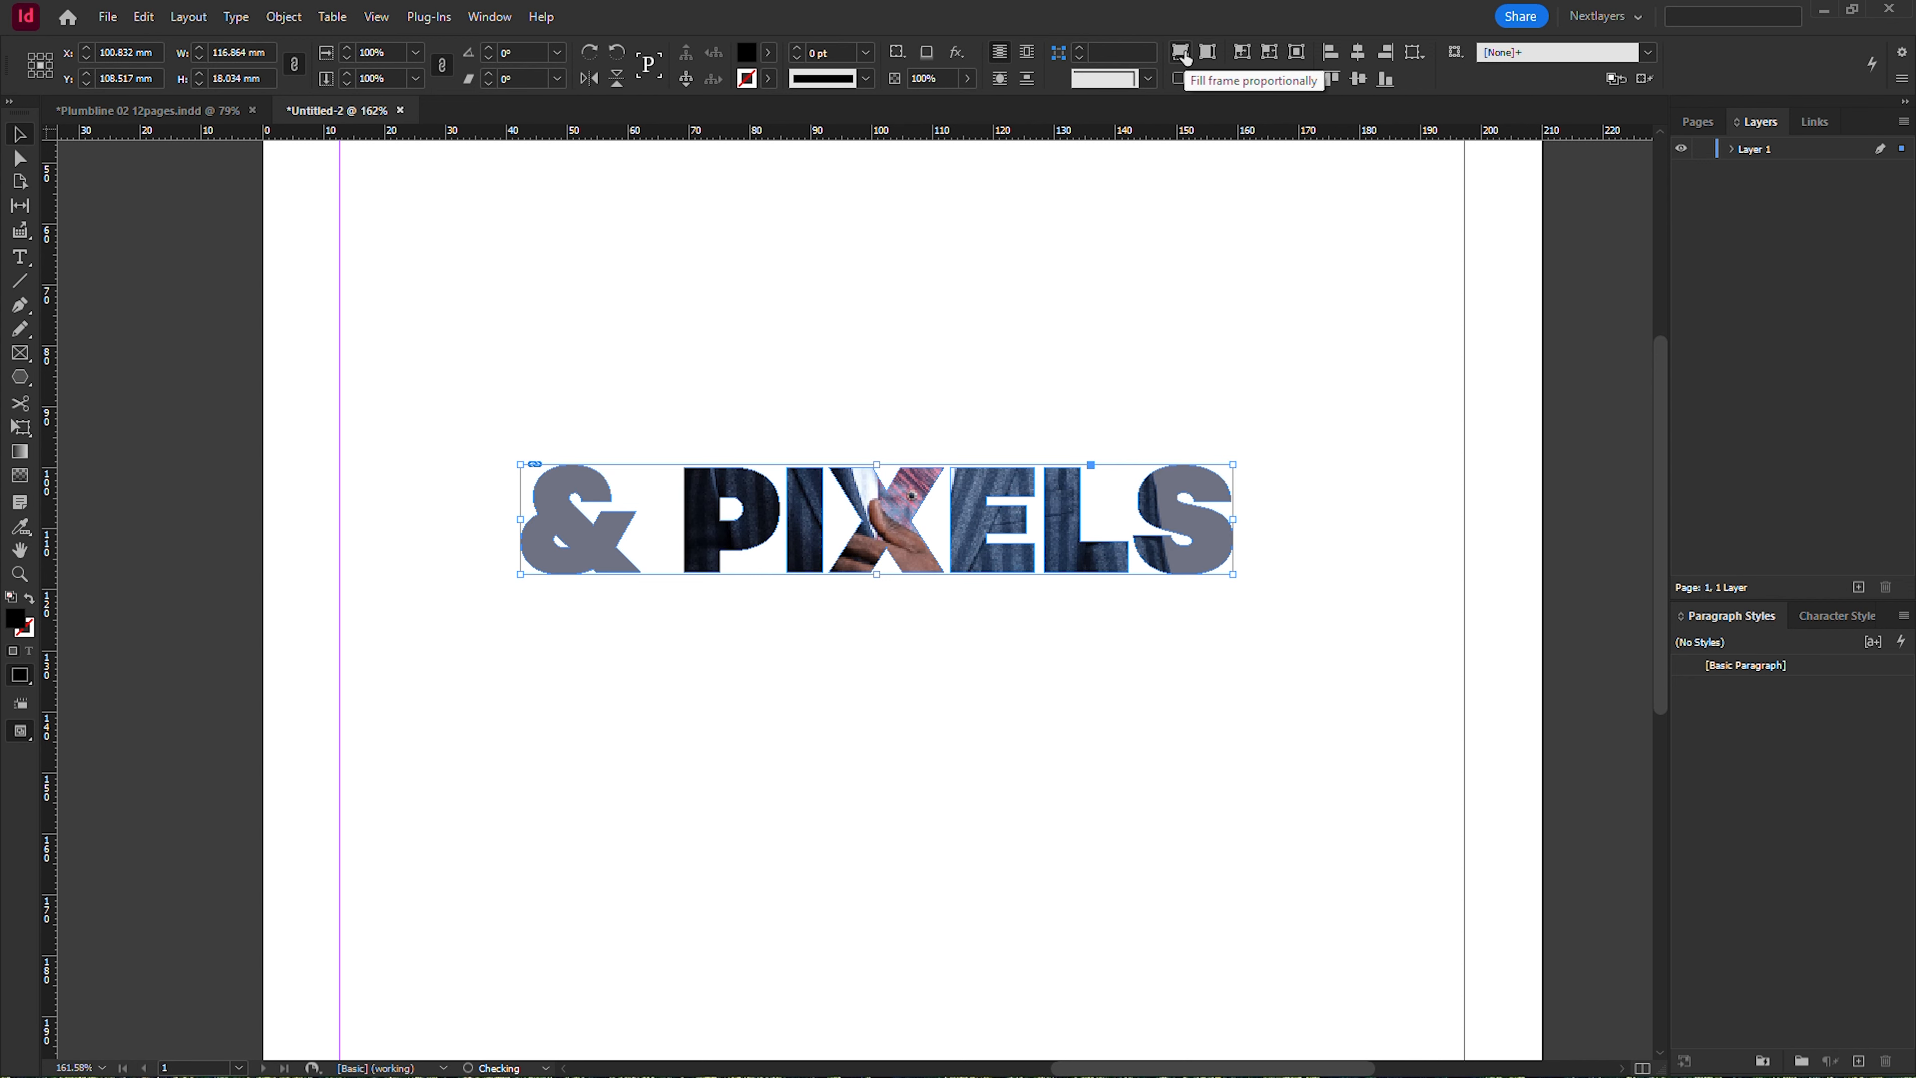
left_click(805, 323)
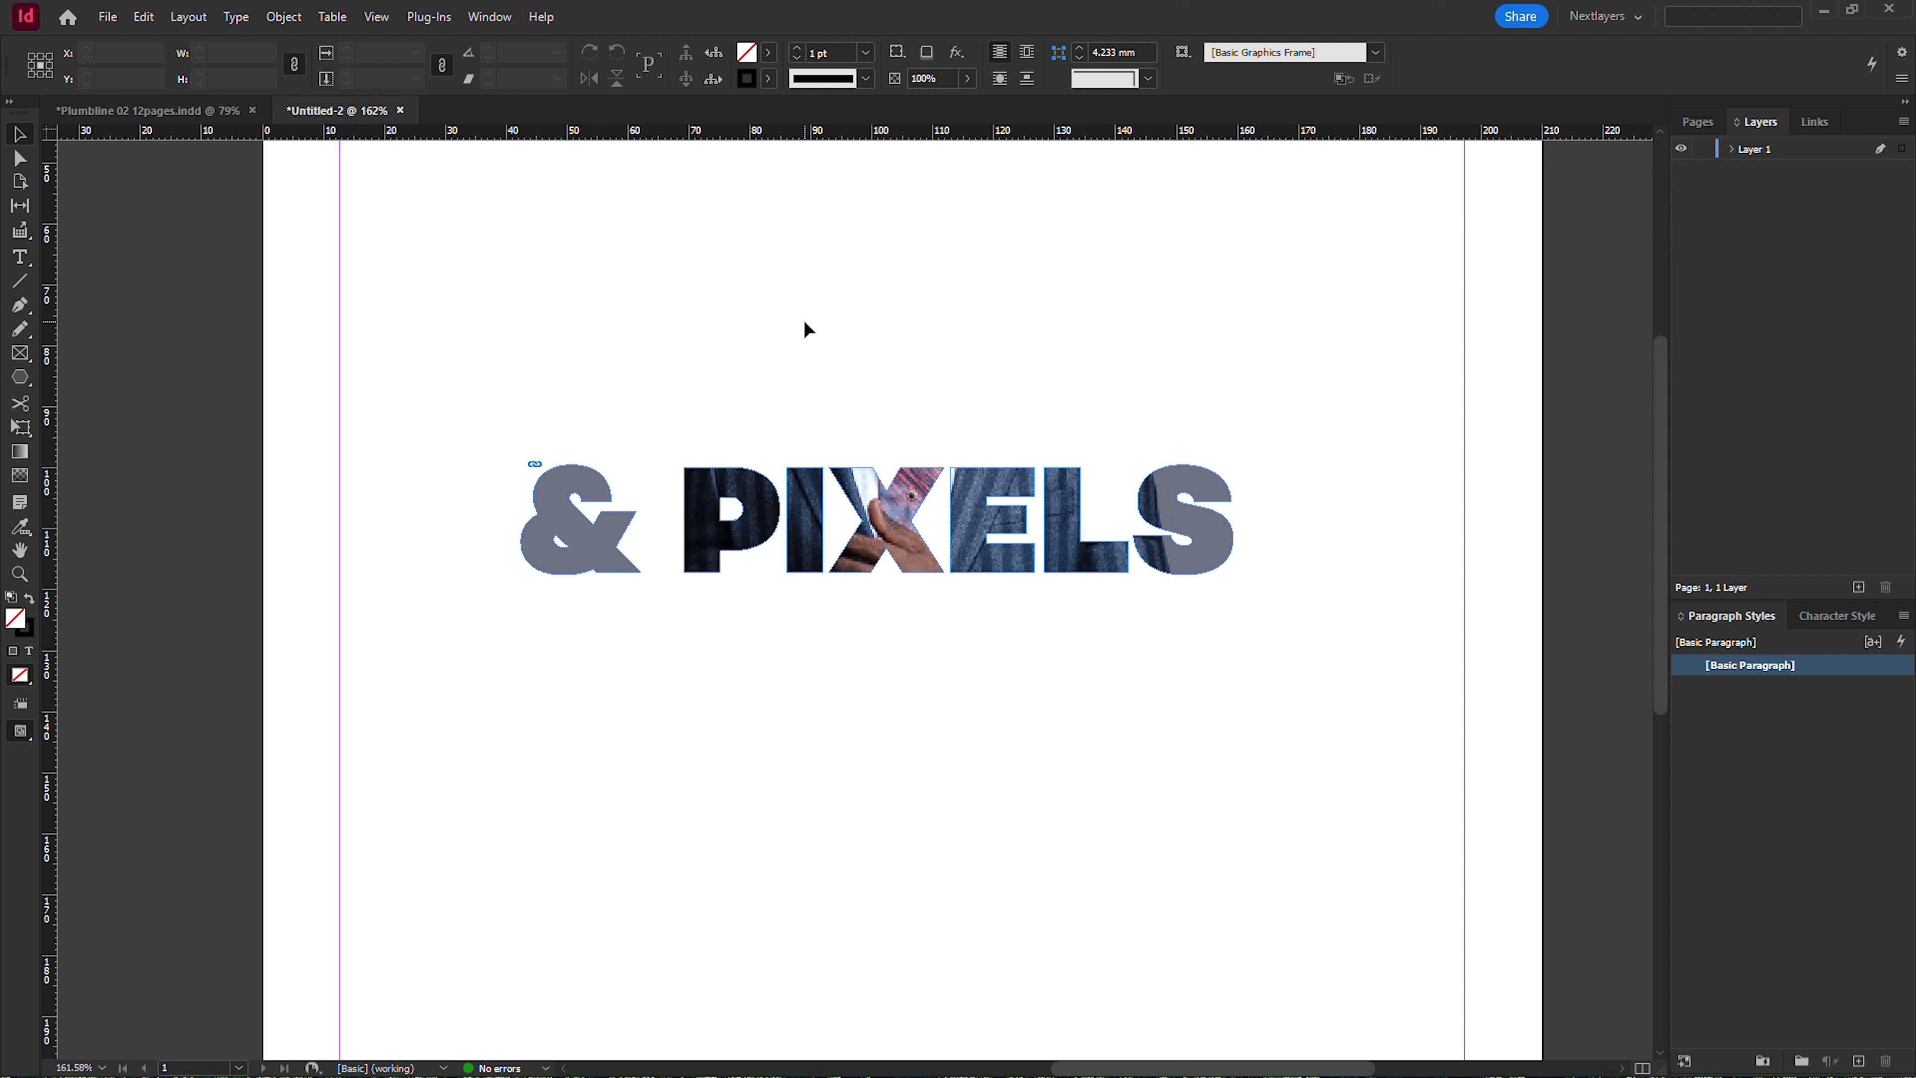